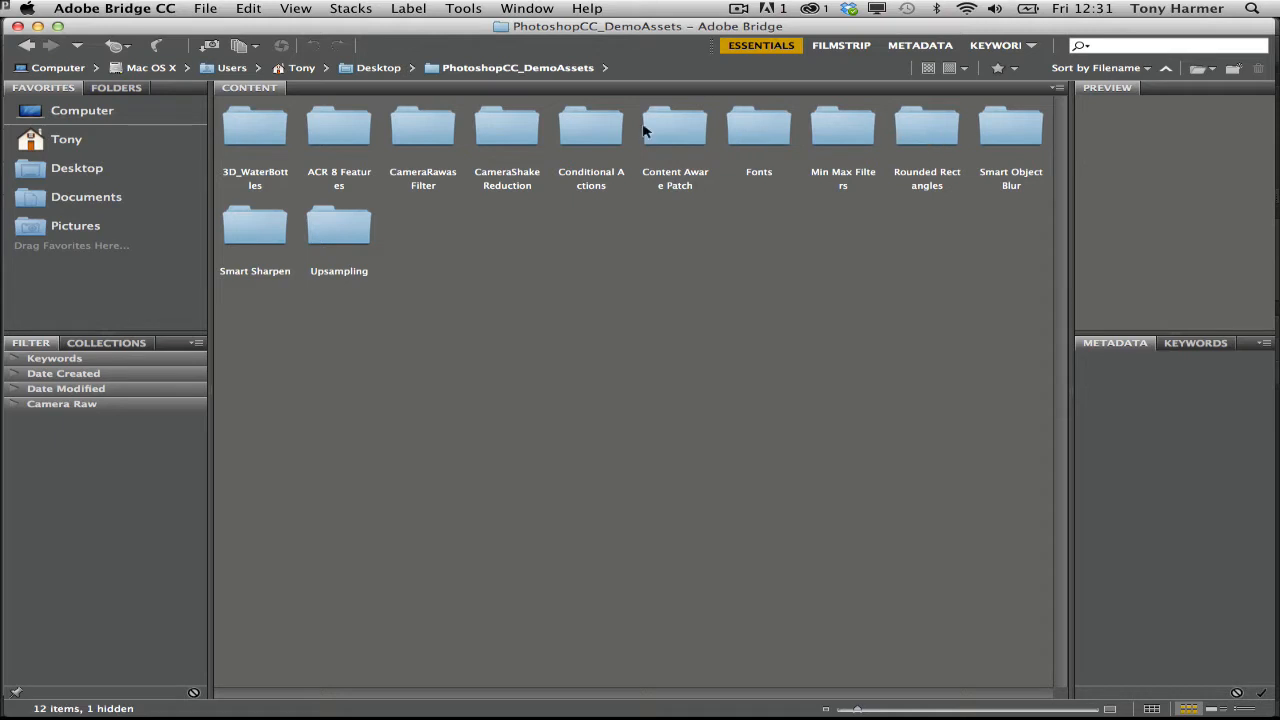
- Open FlowerShaky.jpg from the CameraShakeReduction folder in Photoshop CC
left_click(485, 141)
double_click(485, 141)
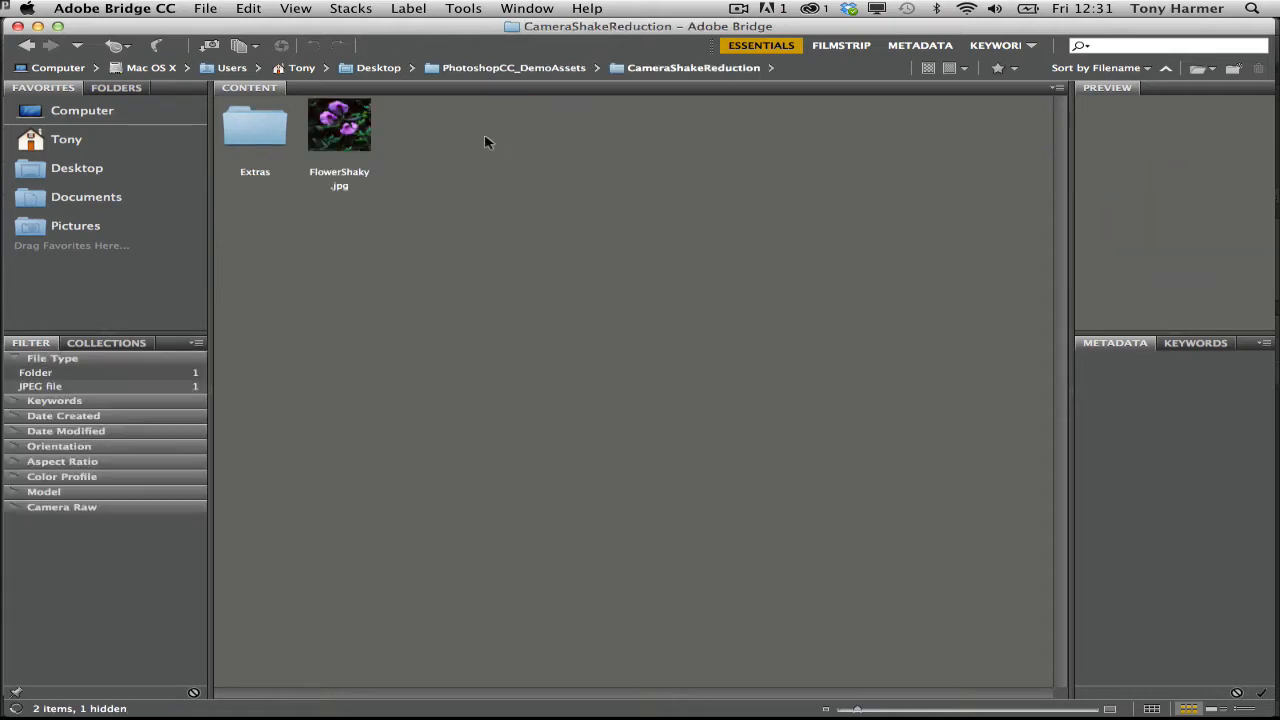
double_click(352, 122)
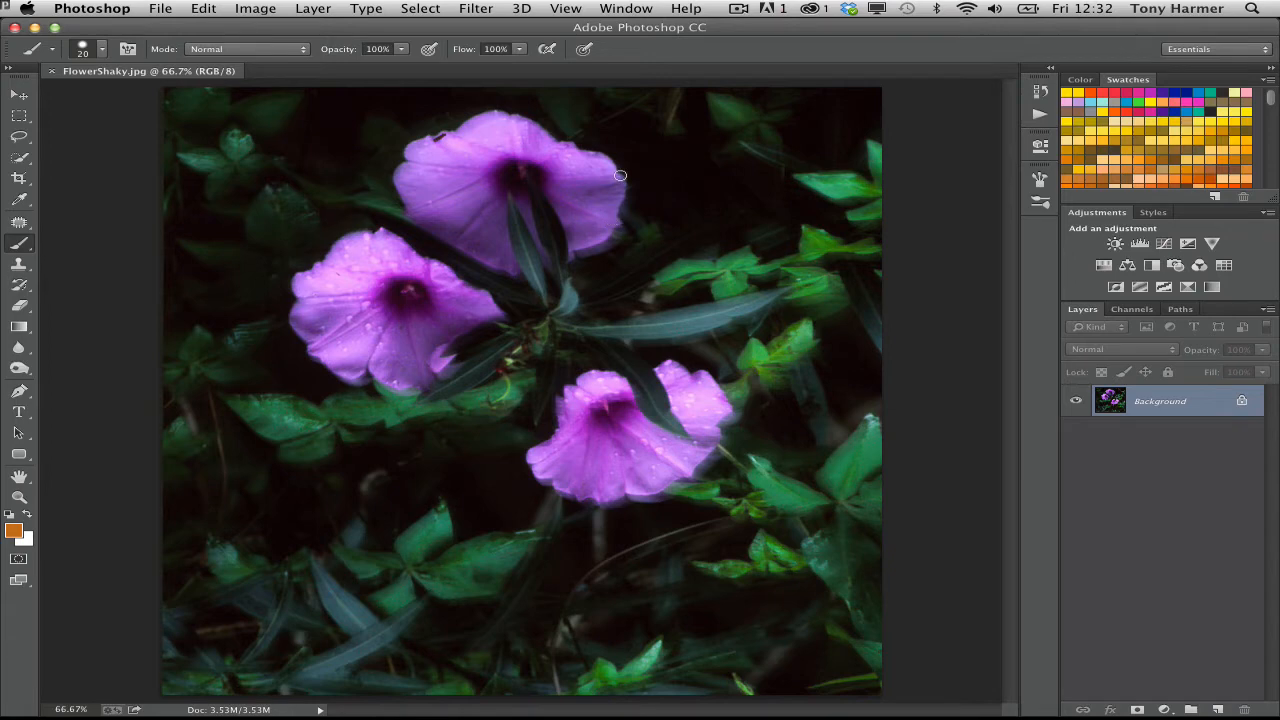
- Start the Shake Reduction filter on the flower photo
left_click(478, 8)
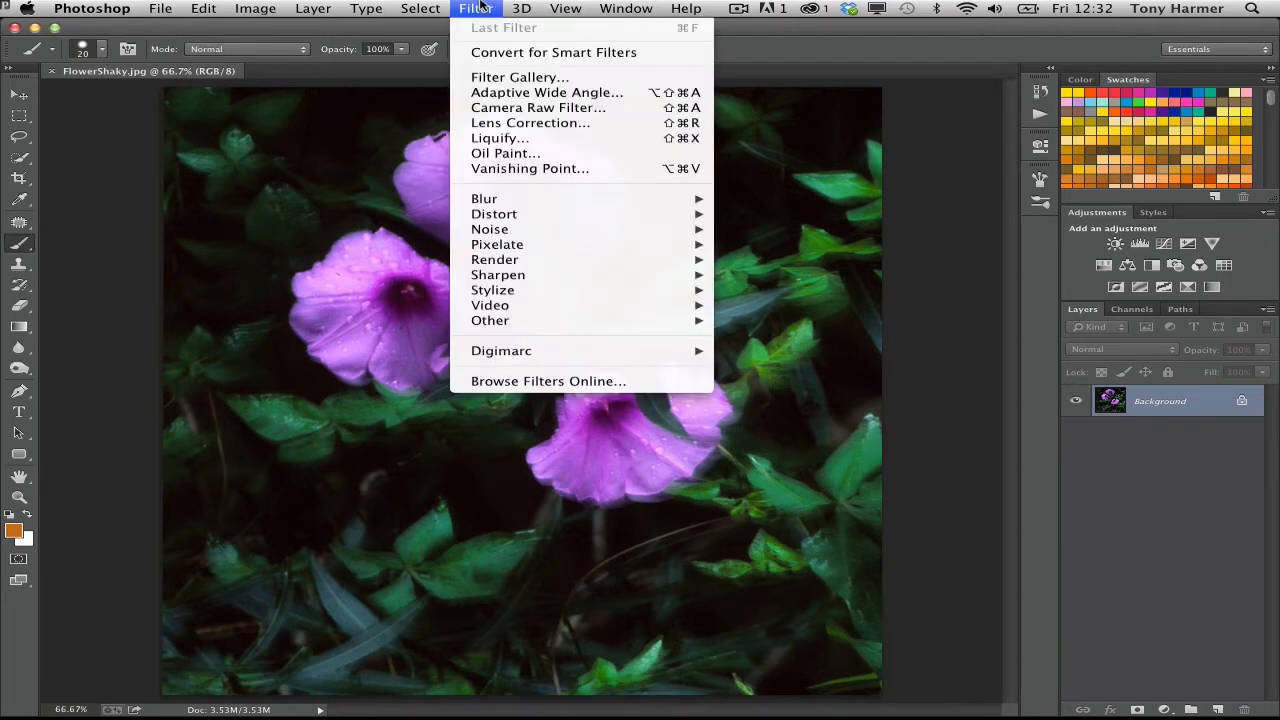
mouse_move(563, 330)
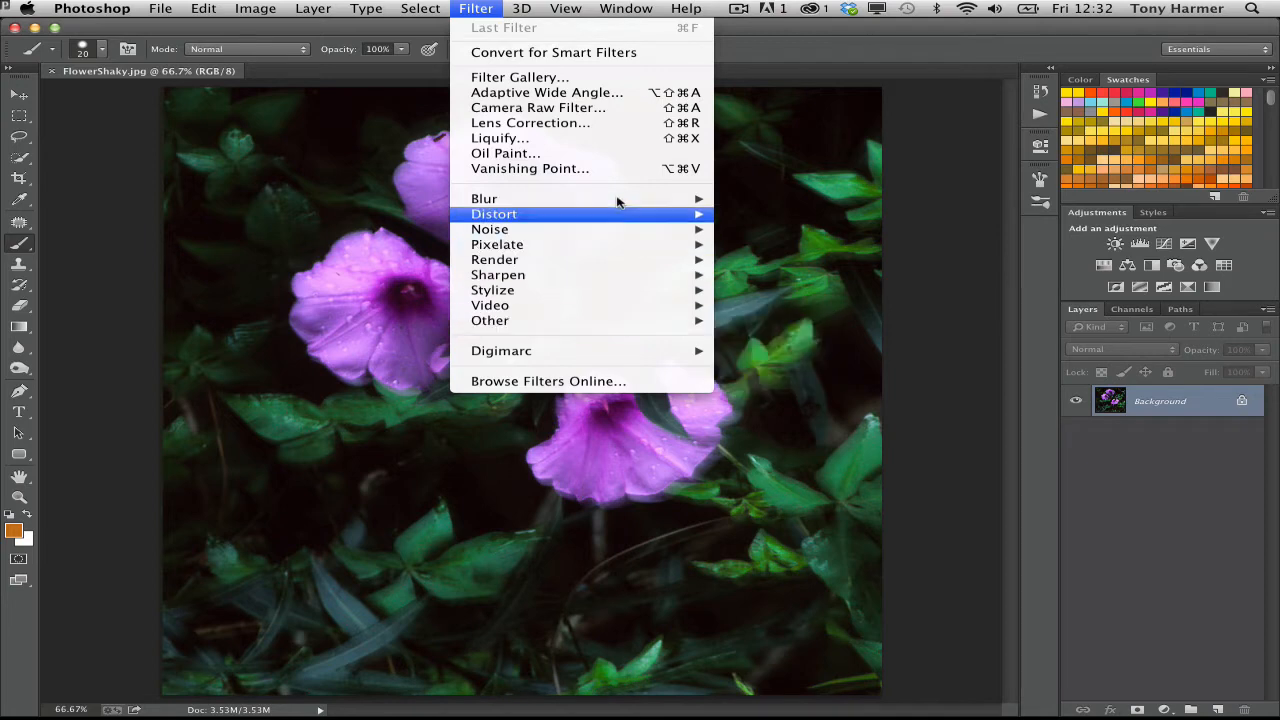
mouse_move(617, 205)
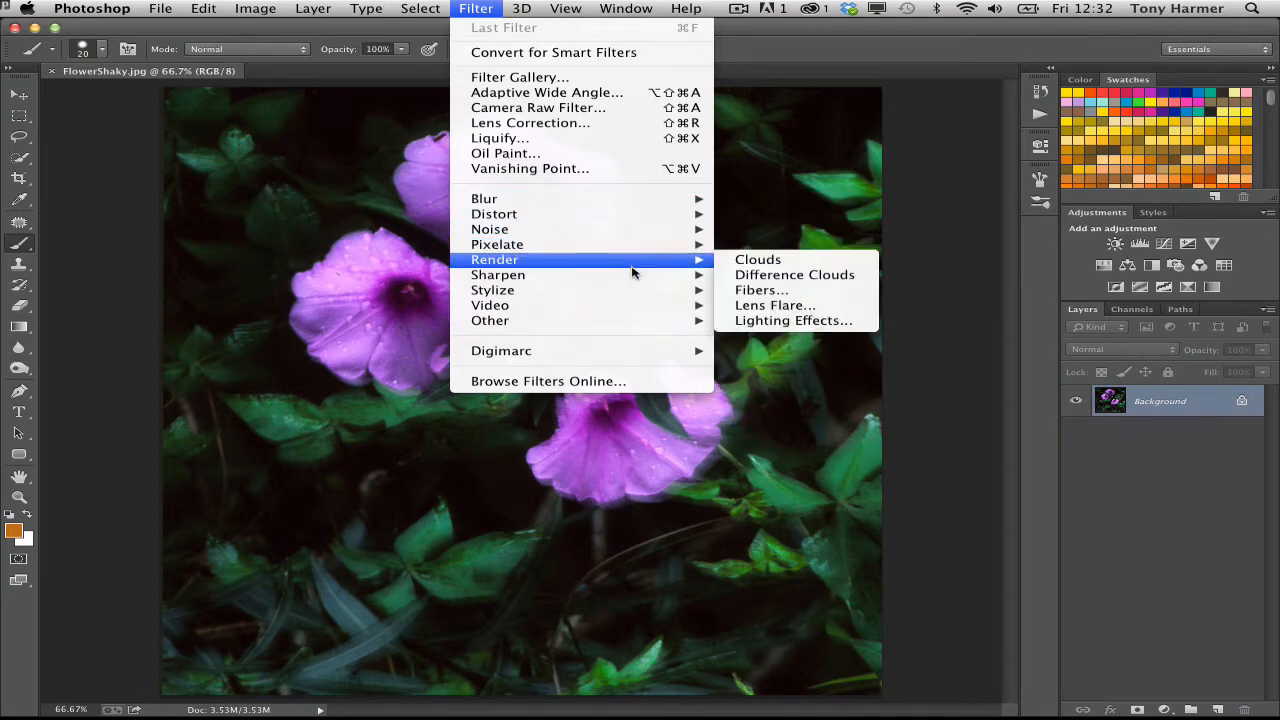
mouse_move(638, 277)
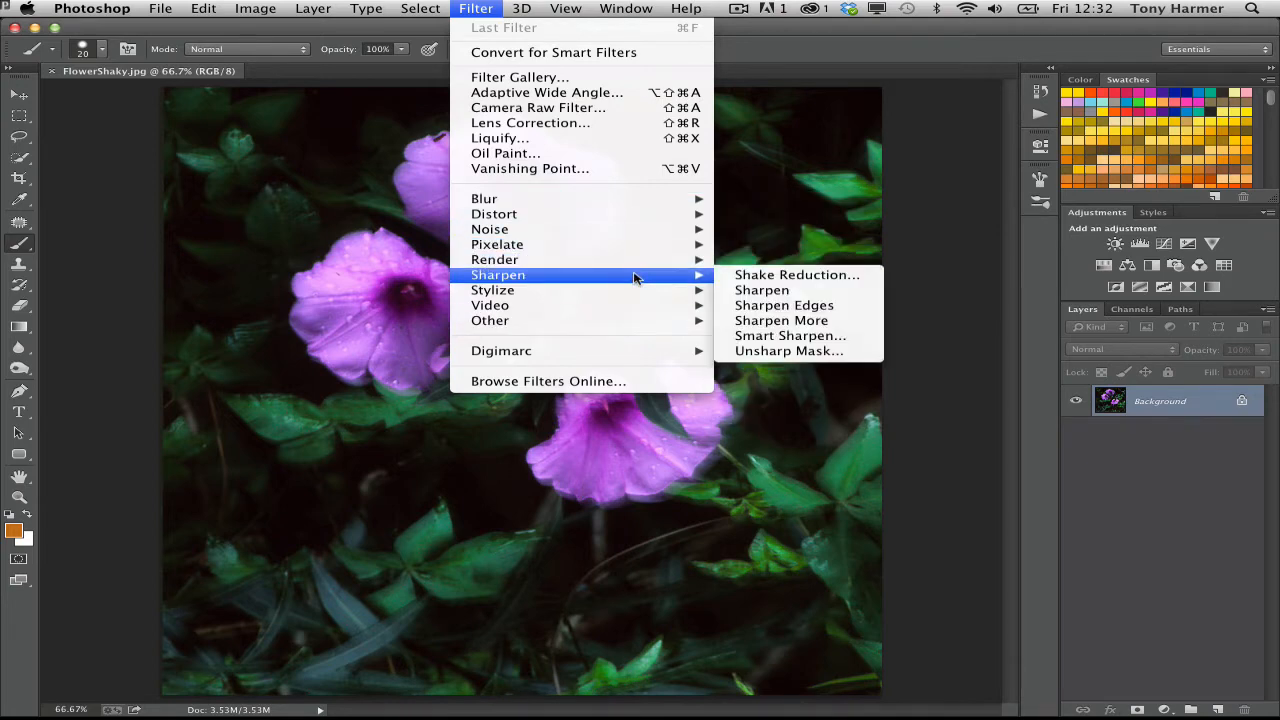
left_click(792, 276)
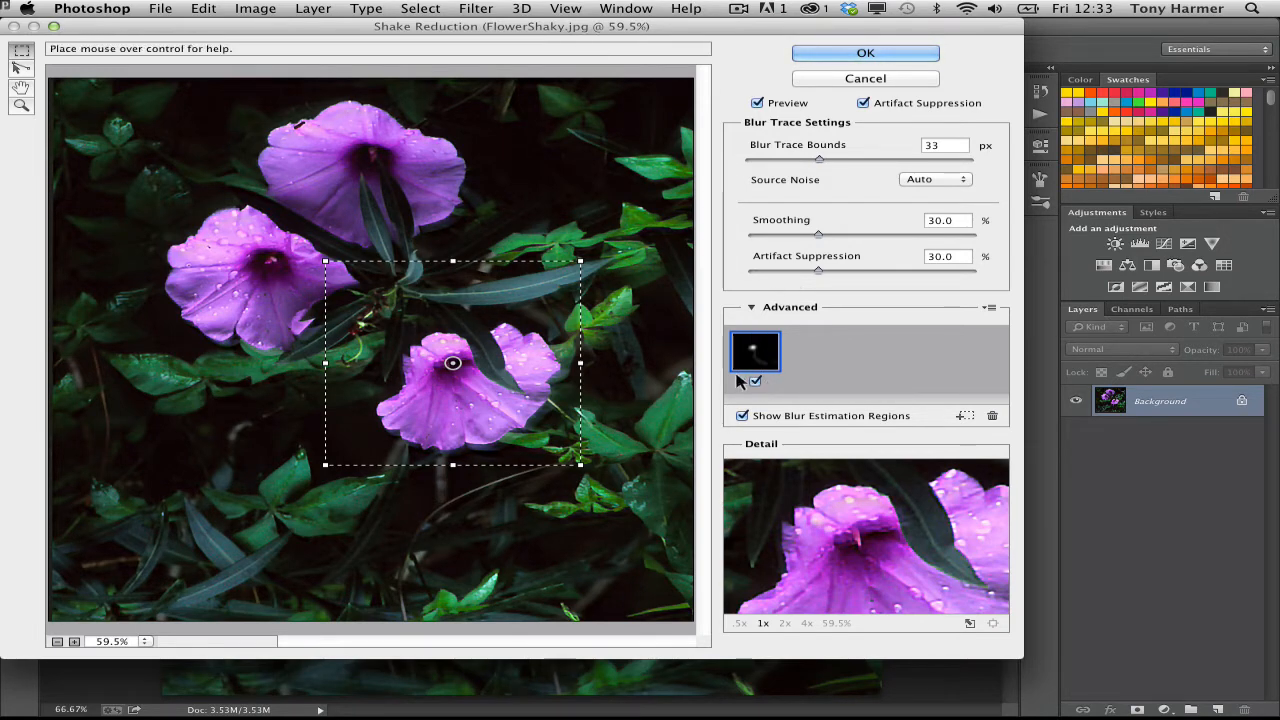
- Move the blur estimation region over the left flower and add a second region in the photo's upper-right corner
mouse_move(738, 345)
left_click_drag(453, 363, 311, 299)
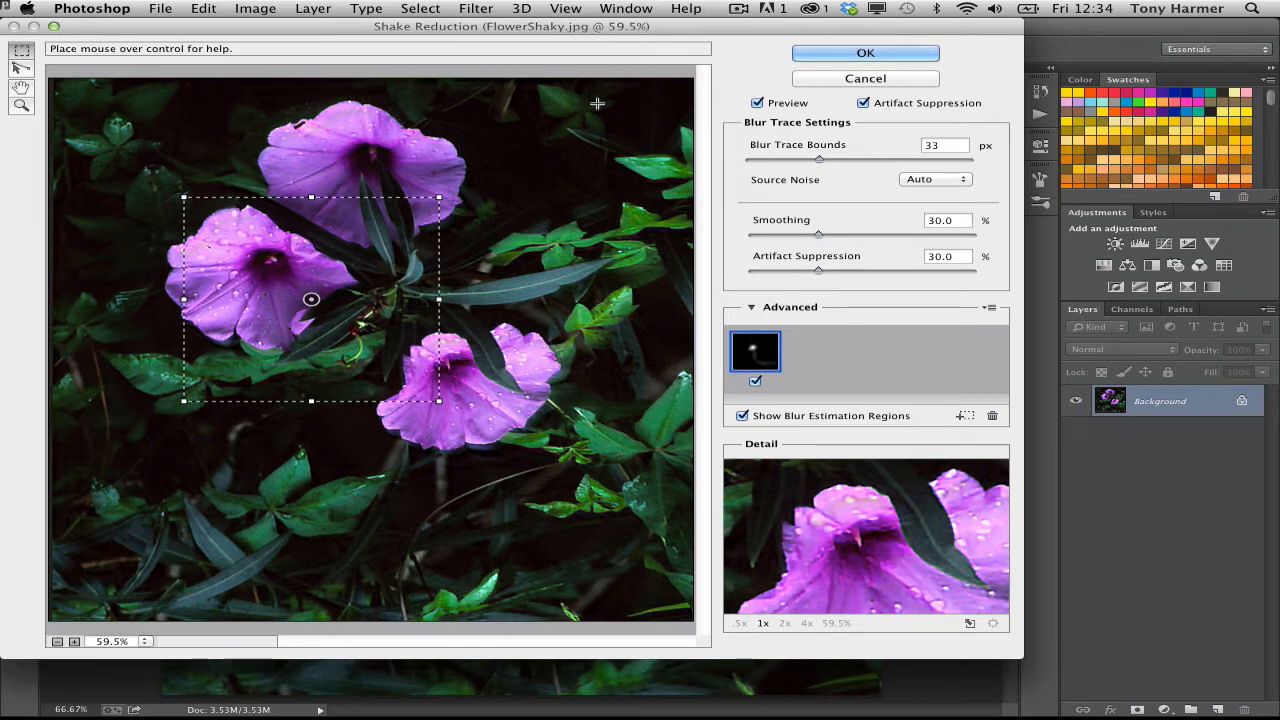
mouse_move(598, 103)
left_mouse_down()
mouse_move(627, 147)
mouse_move(688, 180)
left_mouse_up()
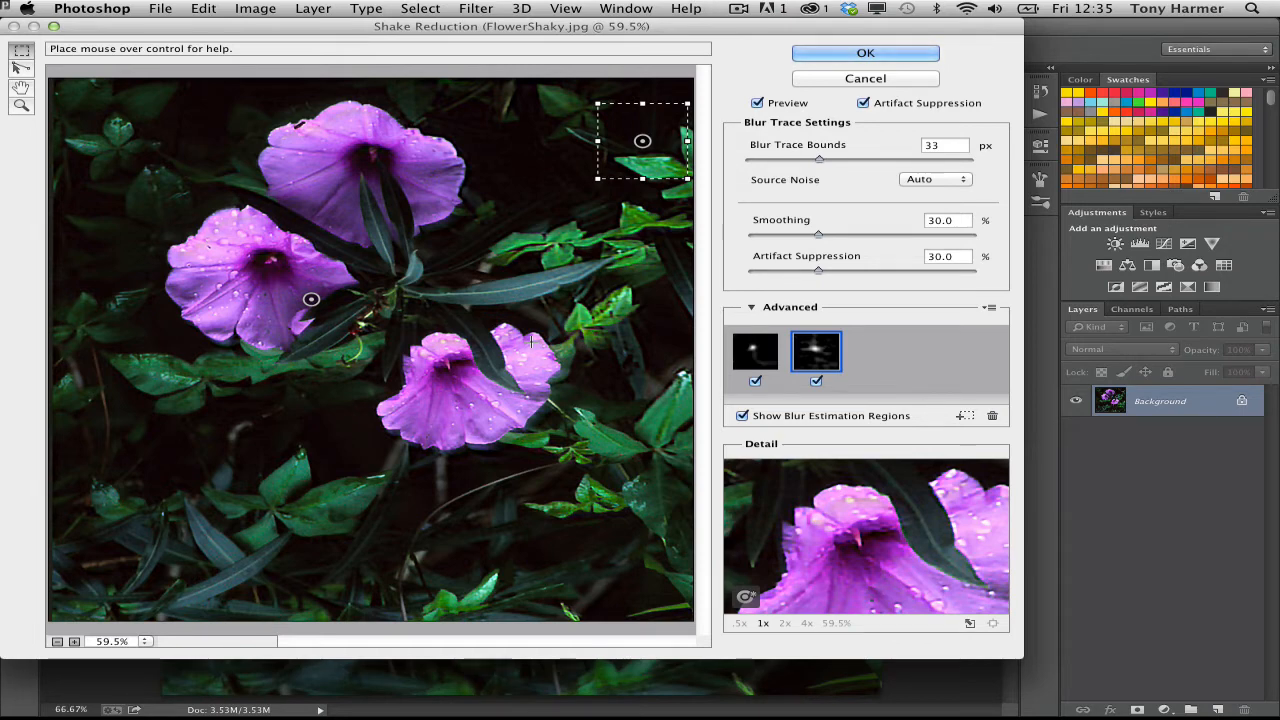
- Toggle the Shake Reduction preview off and on, reset the filter's settings, and leave it without applying
key("p")
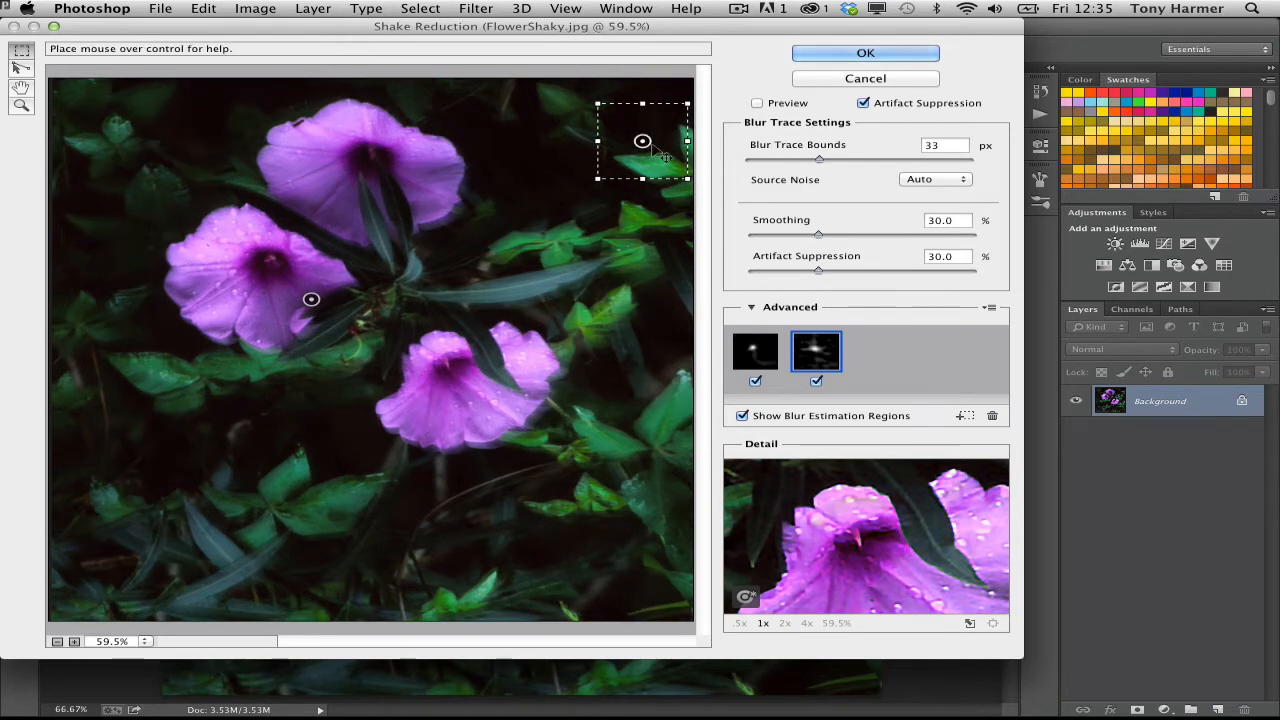
key("alt")
left_click(897, 80, "alt")
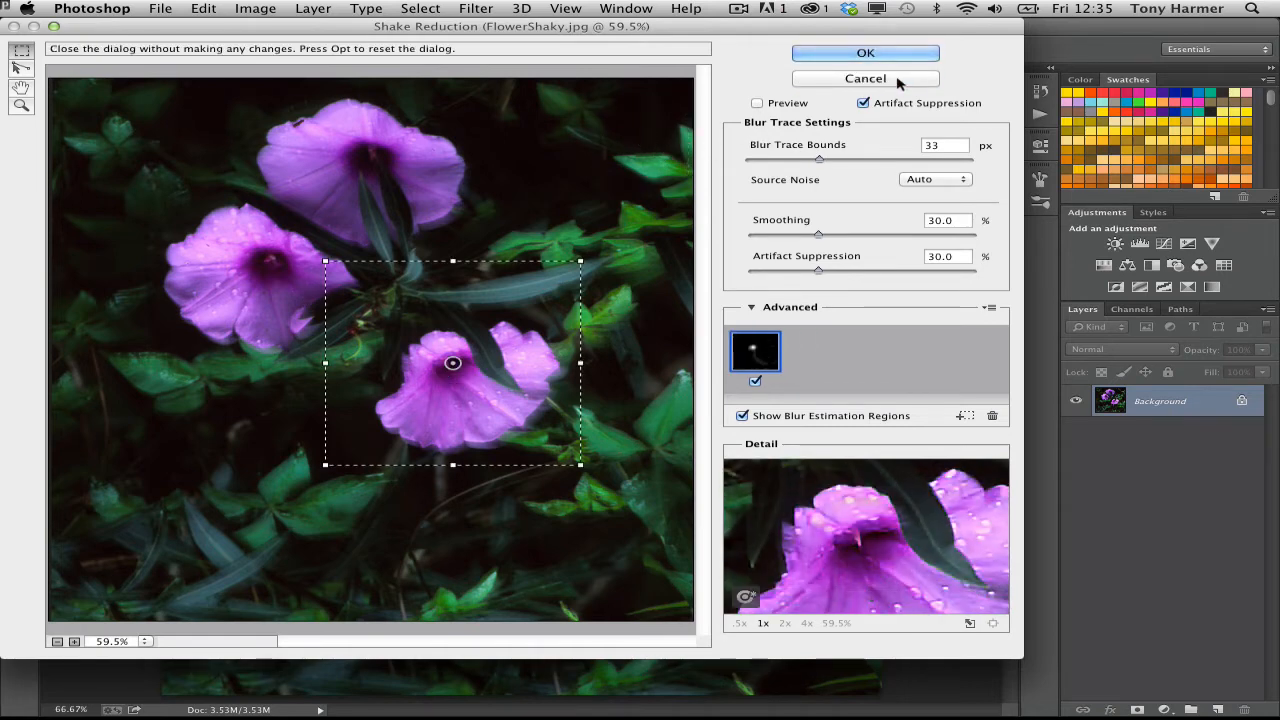
key("p")
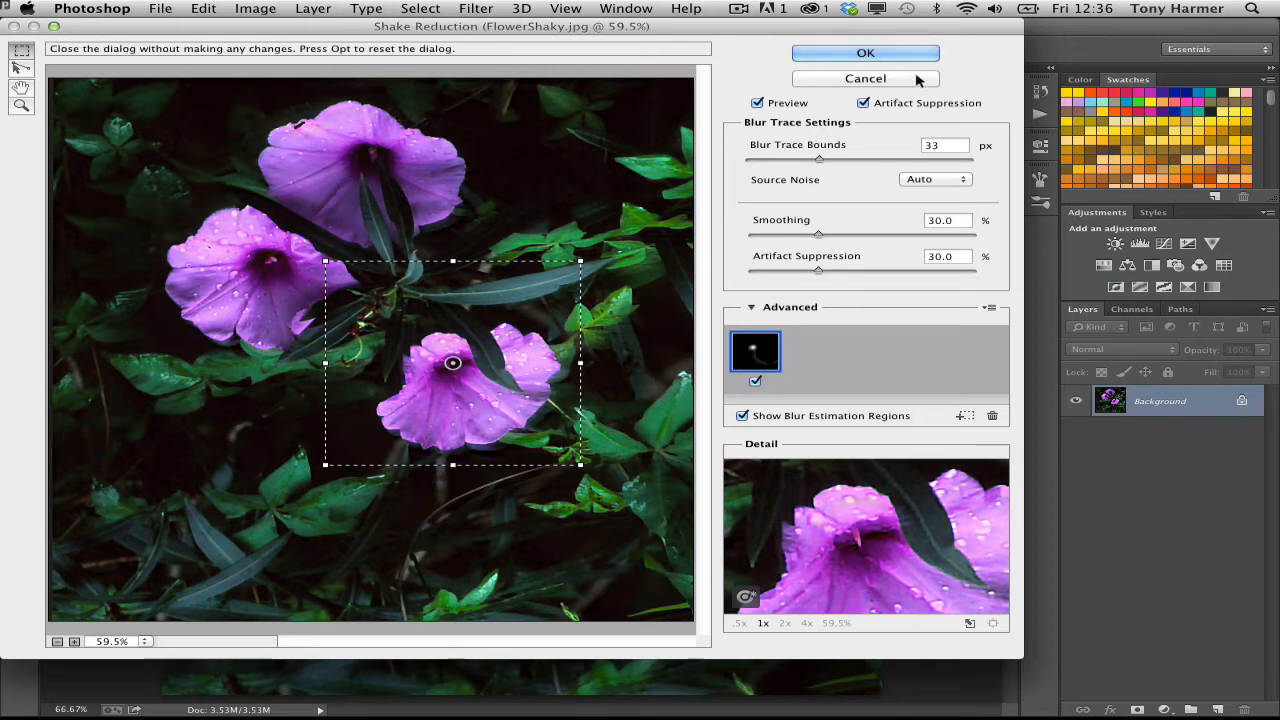
left_click(918, 79)
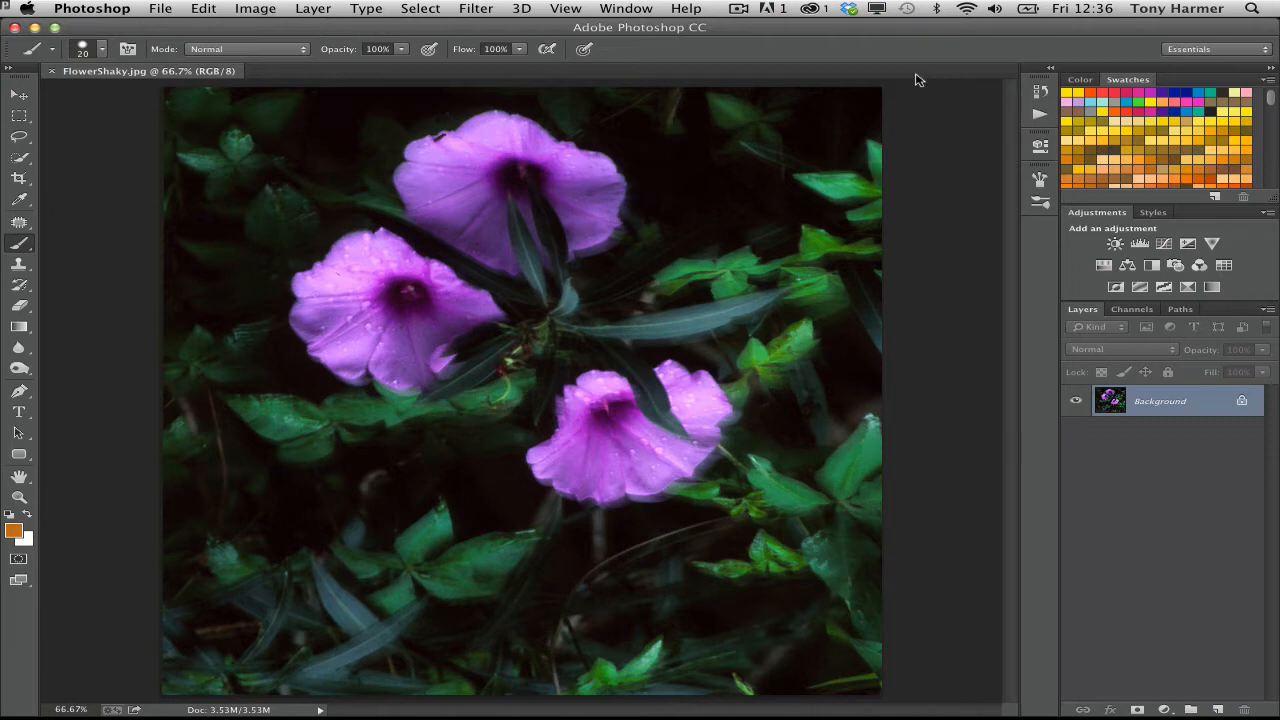
- Close the flower photo and open Model_6858.jpg from the Smart Sharpen folder through Adobe Bridge
key("super+w")
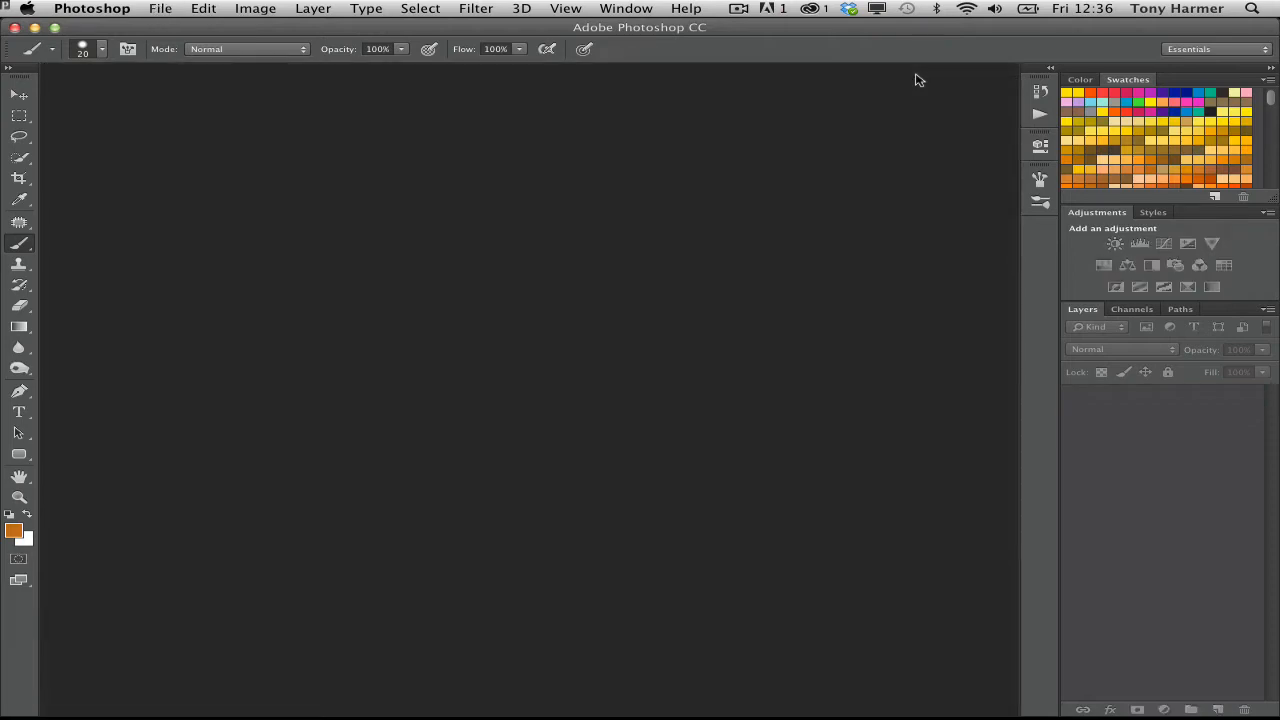
key("super+Tab")
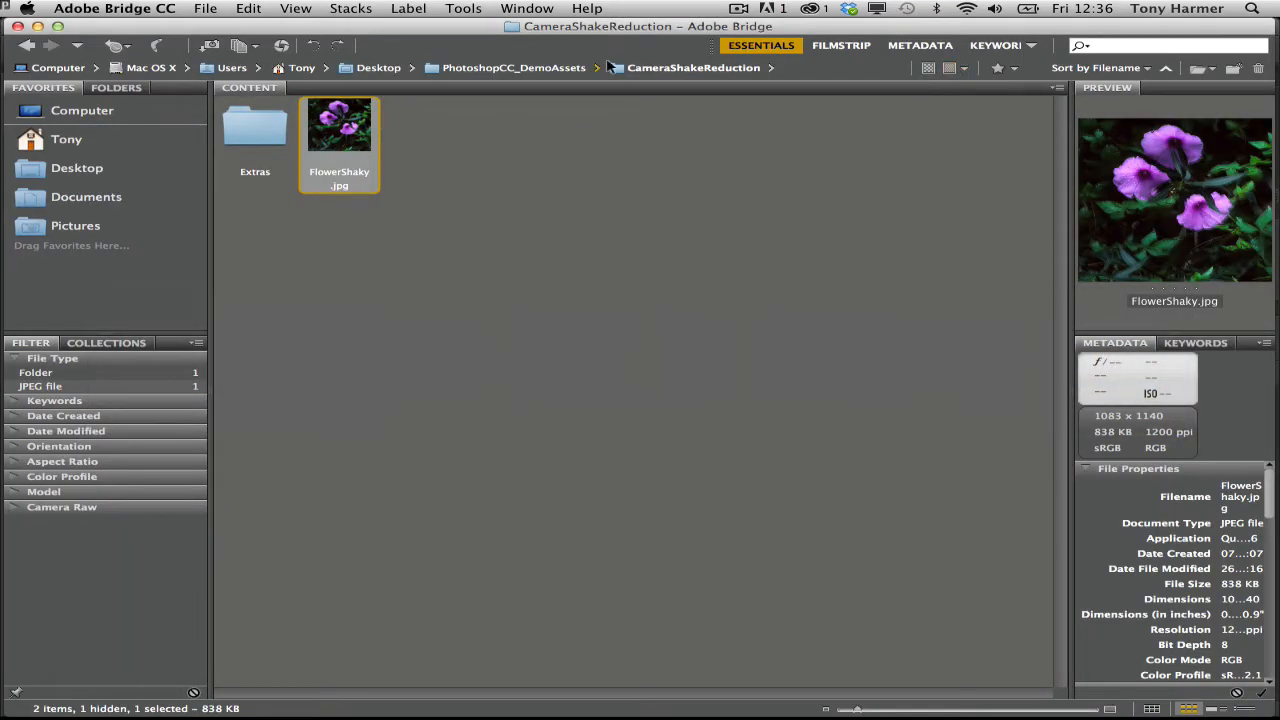
left_click(550, 72)
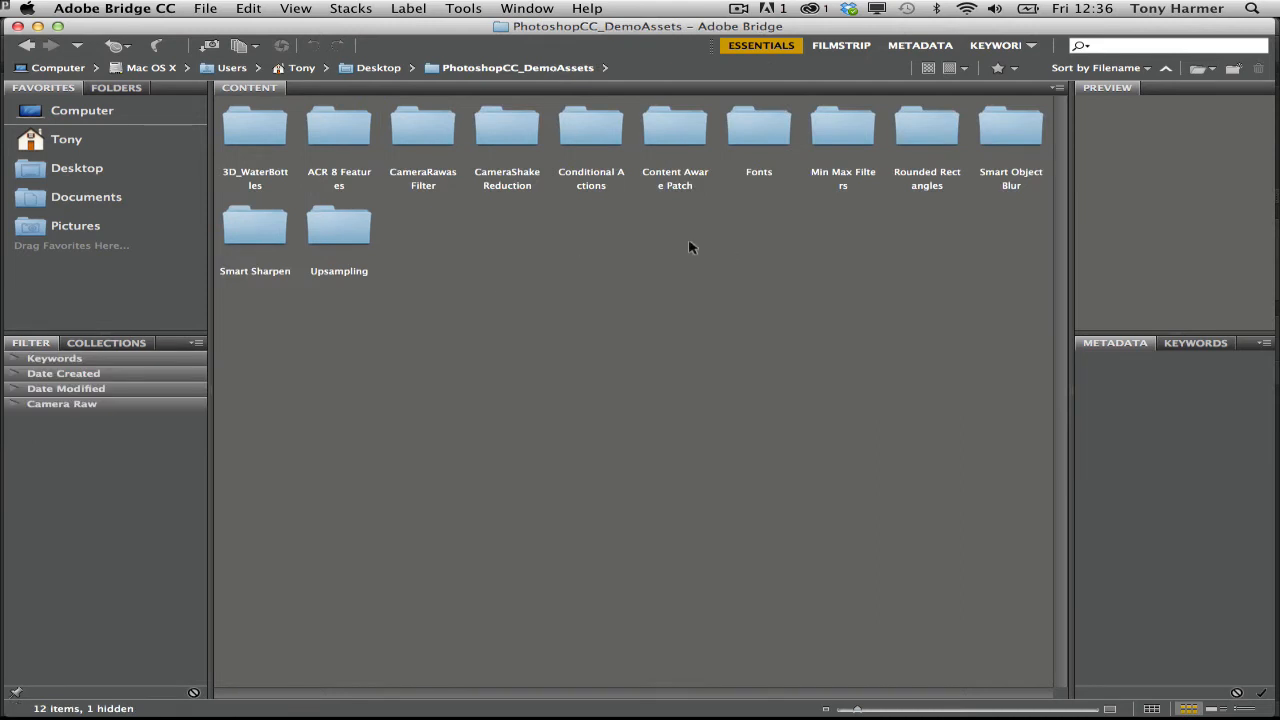
double_click(278, 238)
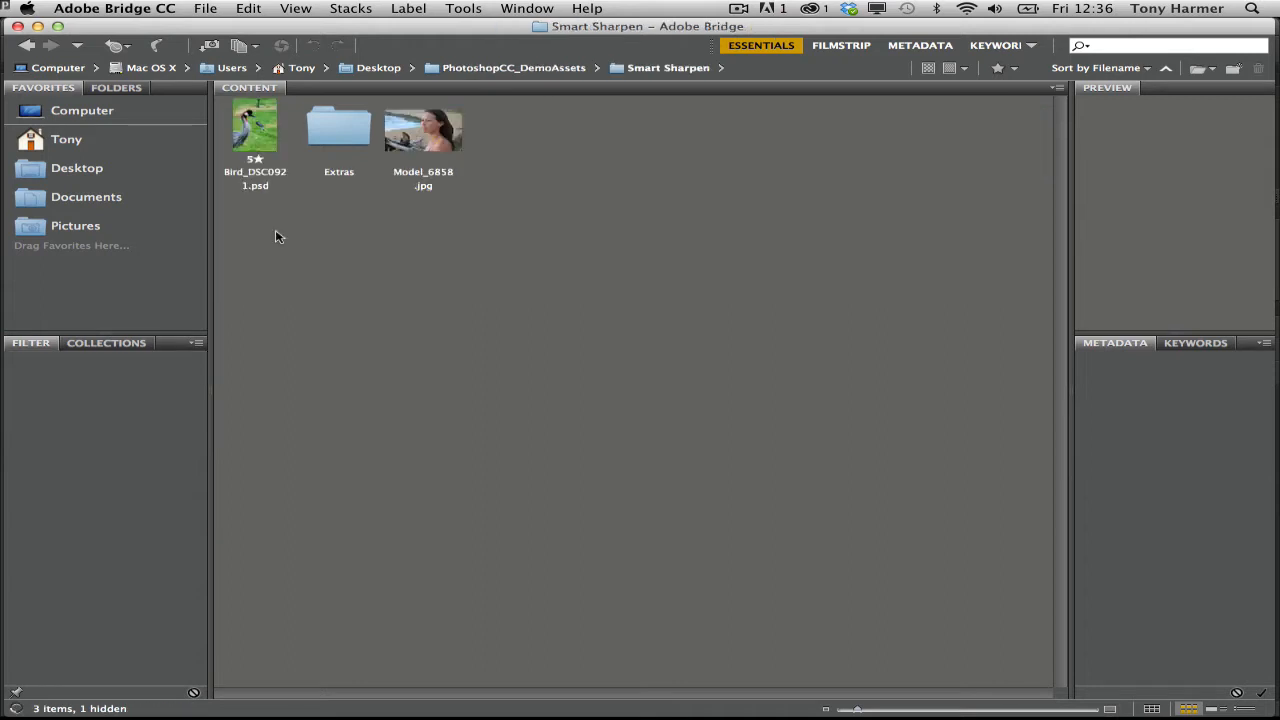
double_click(446, 131)
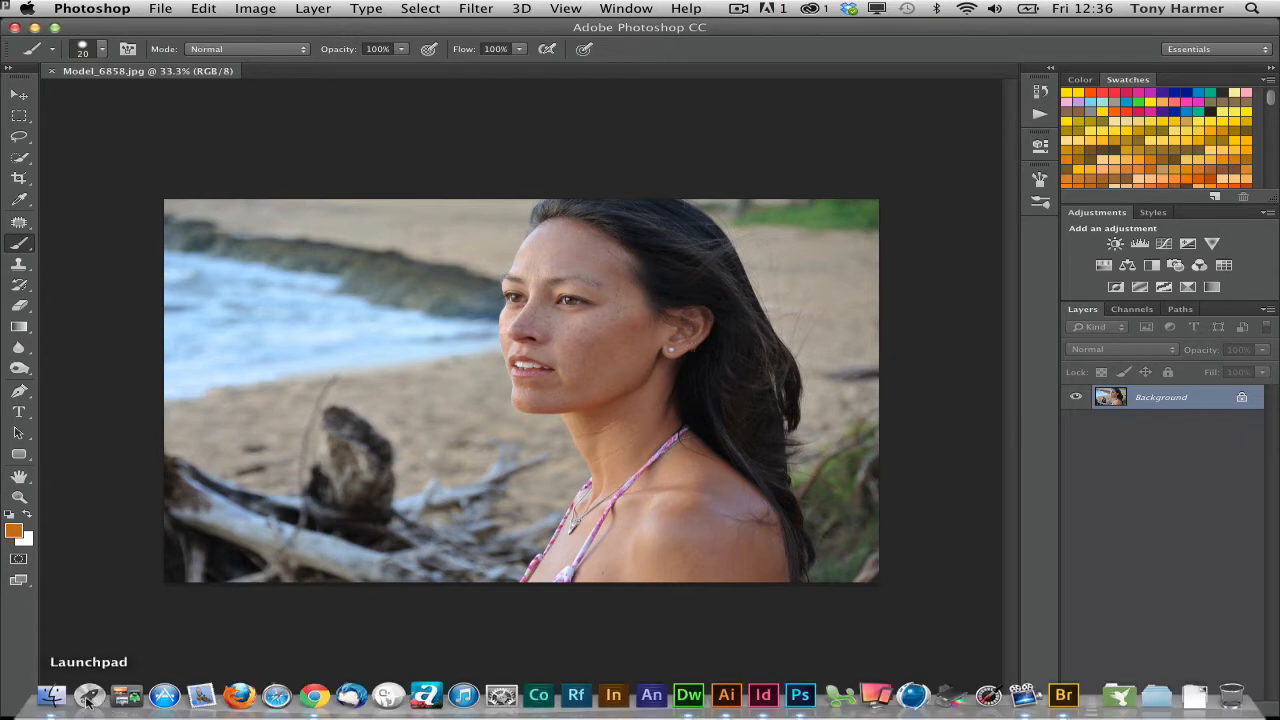
- Launch Photoshop CS6 in place of Photoshop CC, collapse its Properties panel and dismiss the graphics hardware notice
left_click(88, 697)
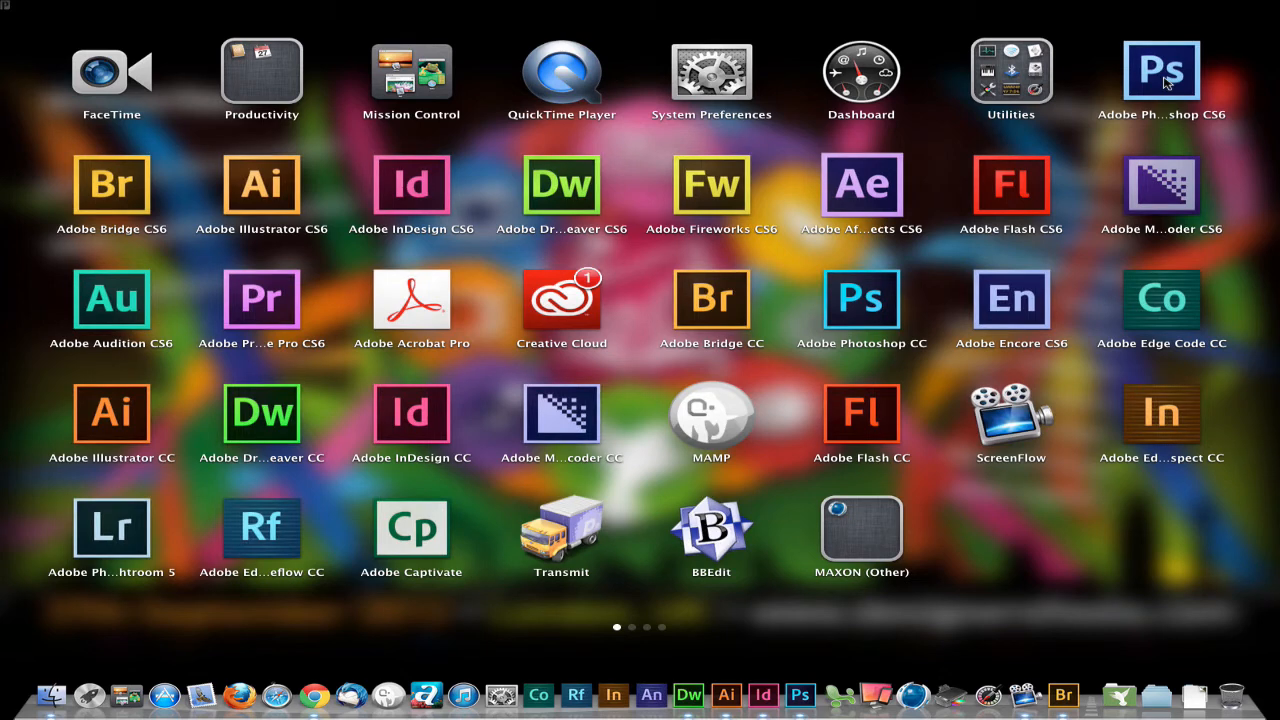
left_click(1273, 83)
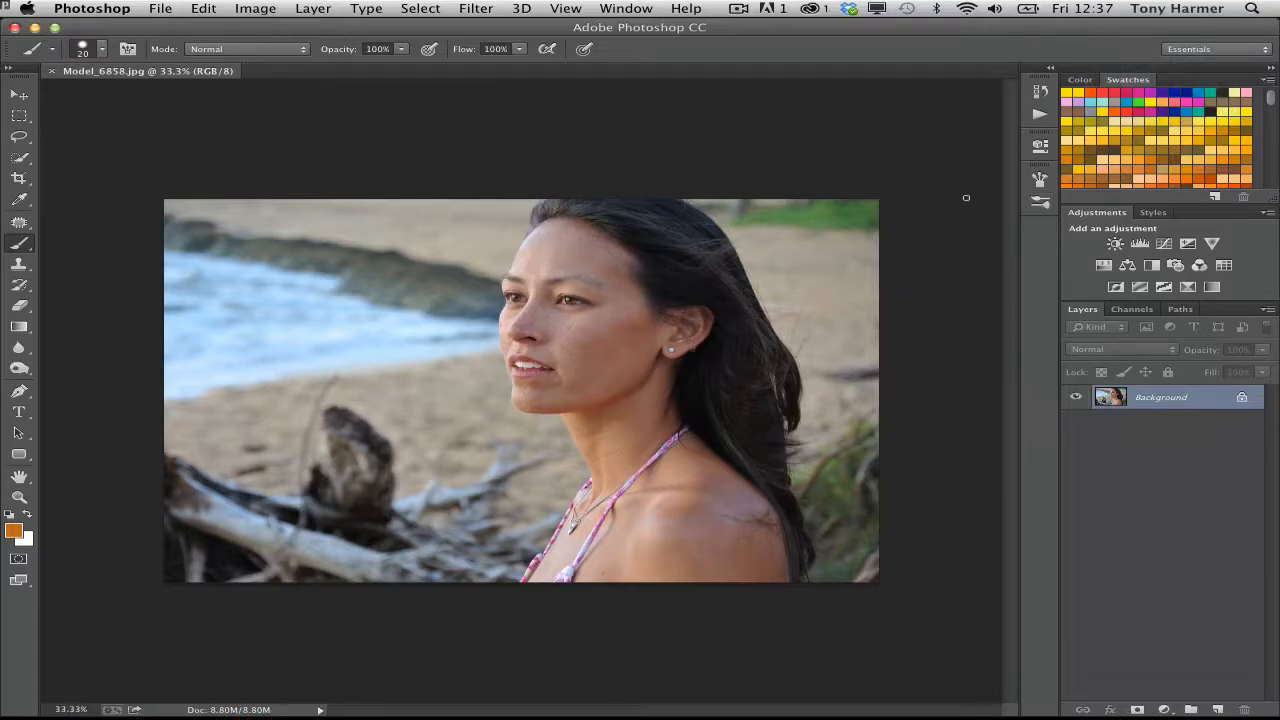
key("super+q")
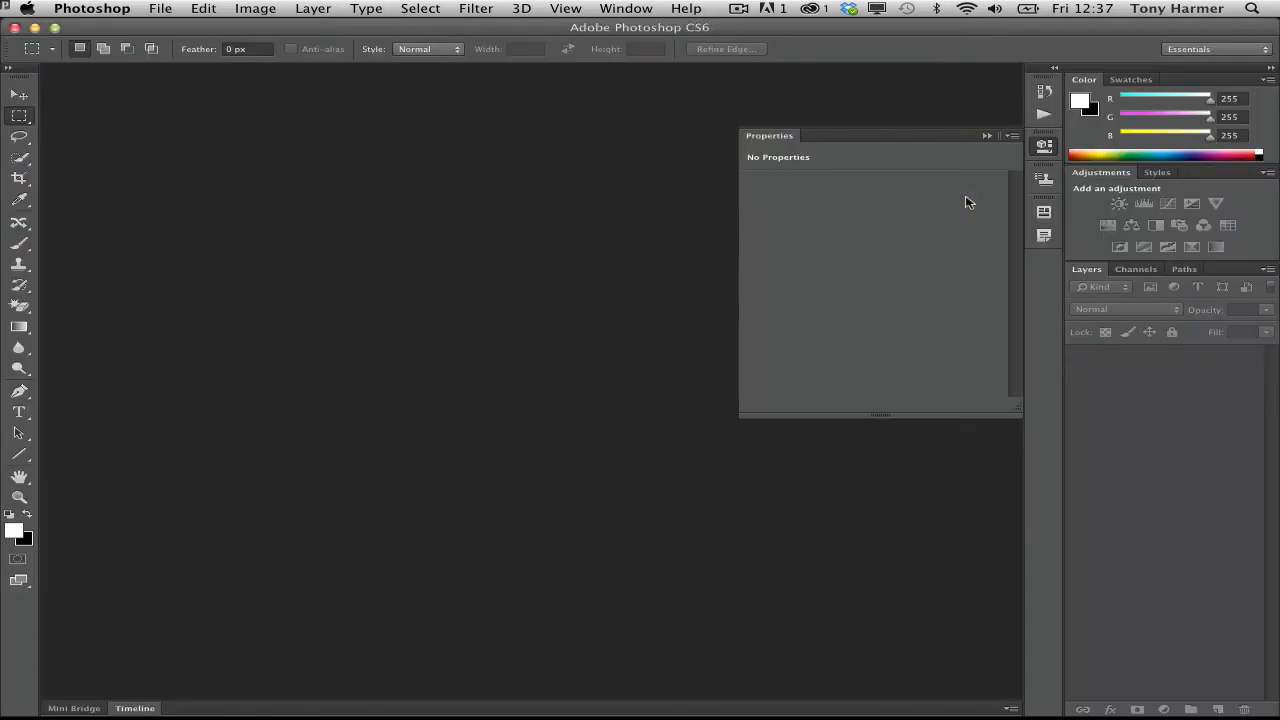
left_click(1049, 149)
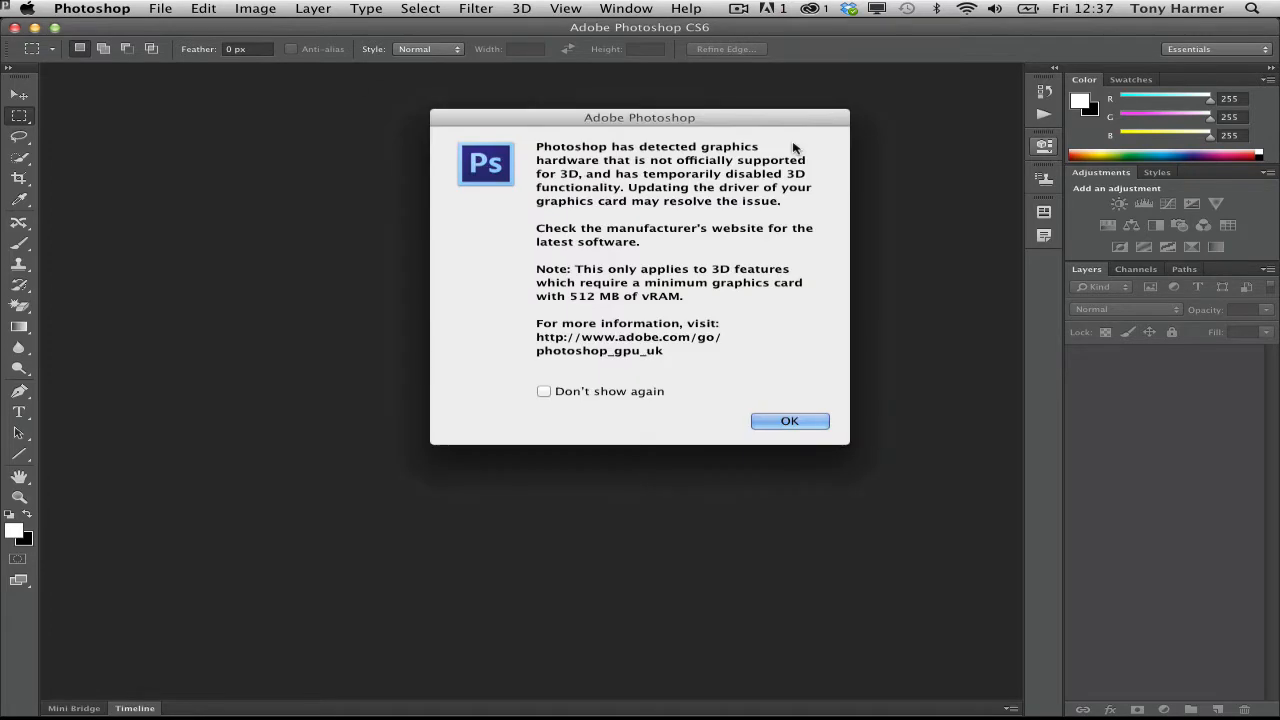
key("Return")
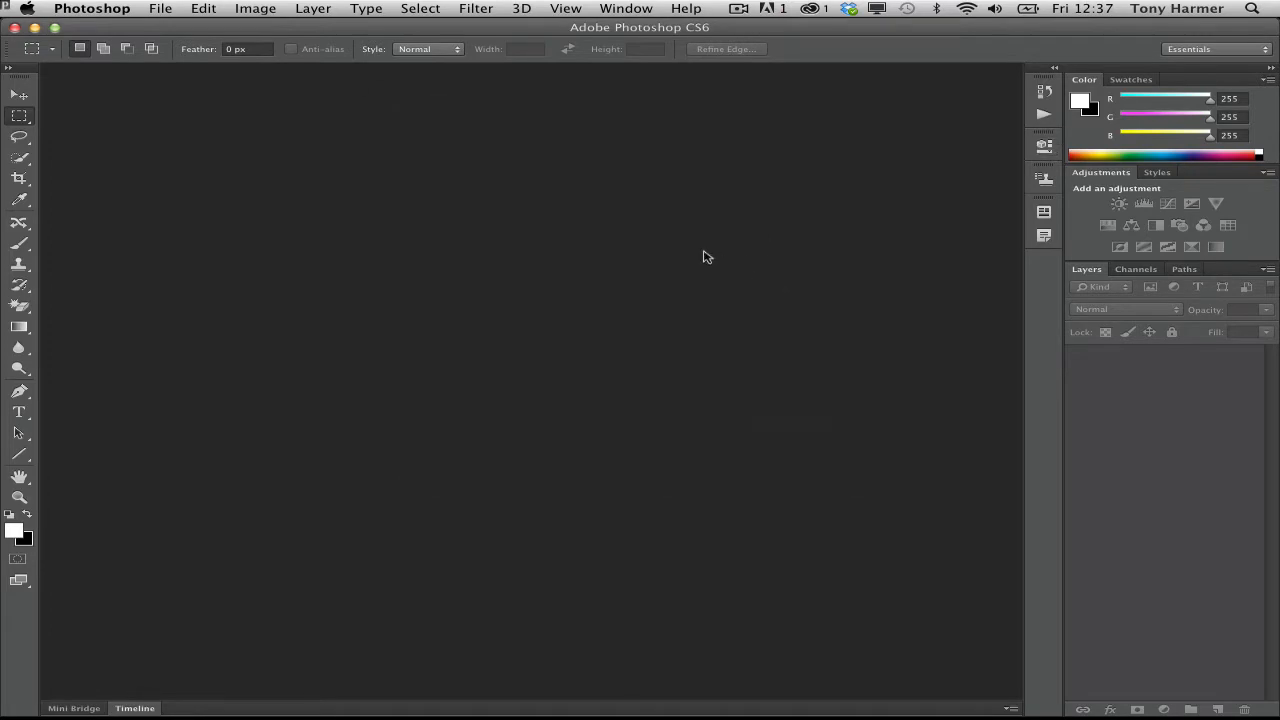
- Open Model_6858.jpg from the Smart Sharpen folder
key("super+o")
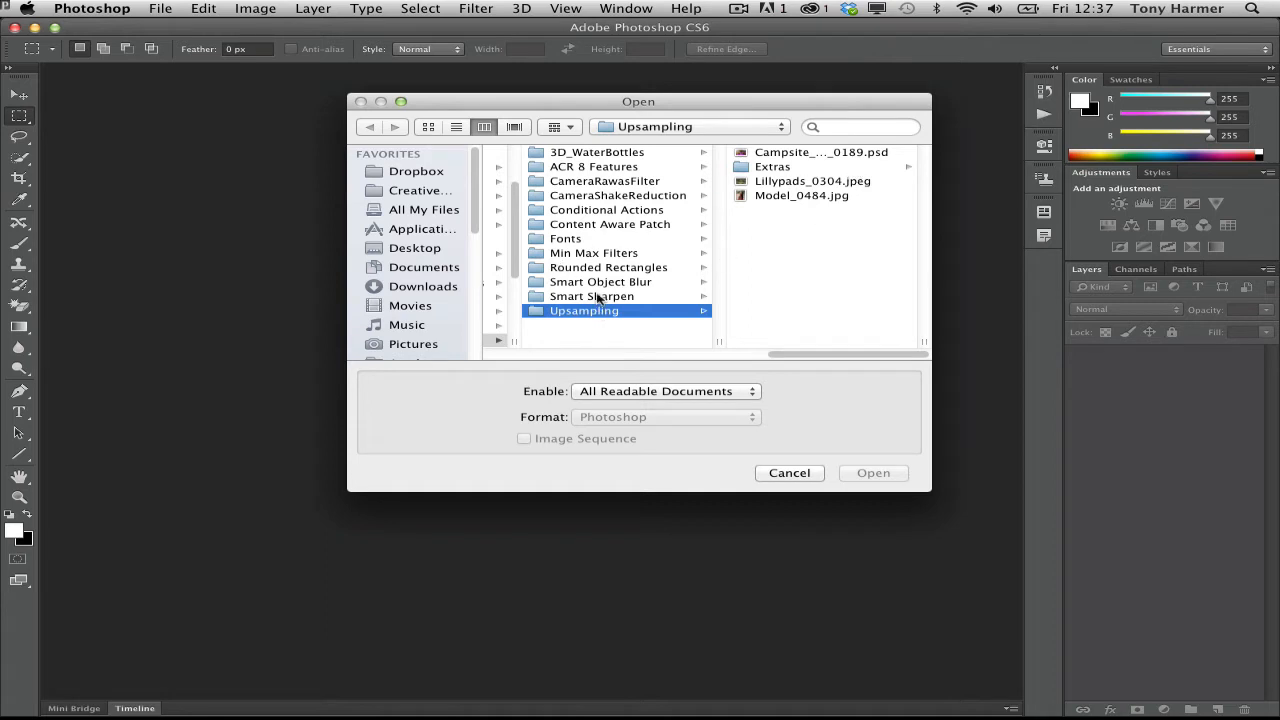
left_click(601, 298)
left_click(760, 183)
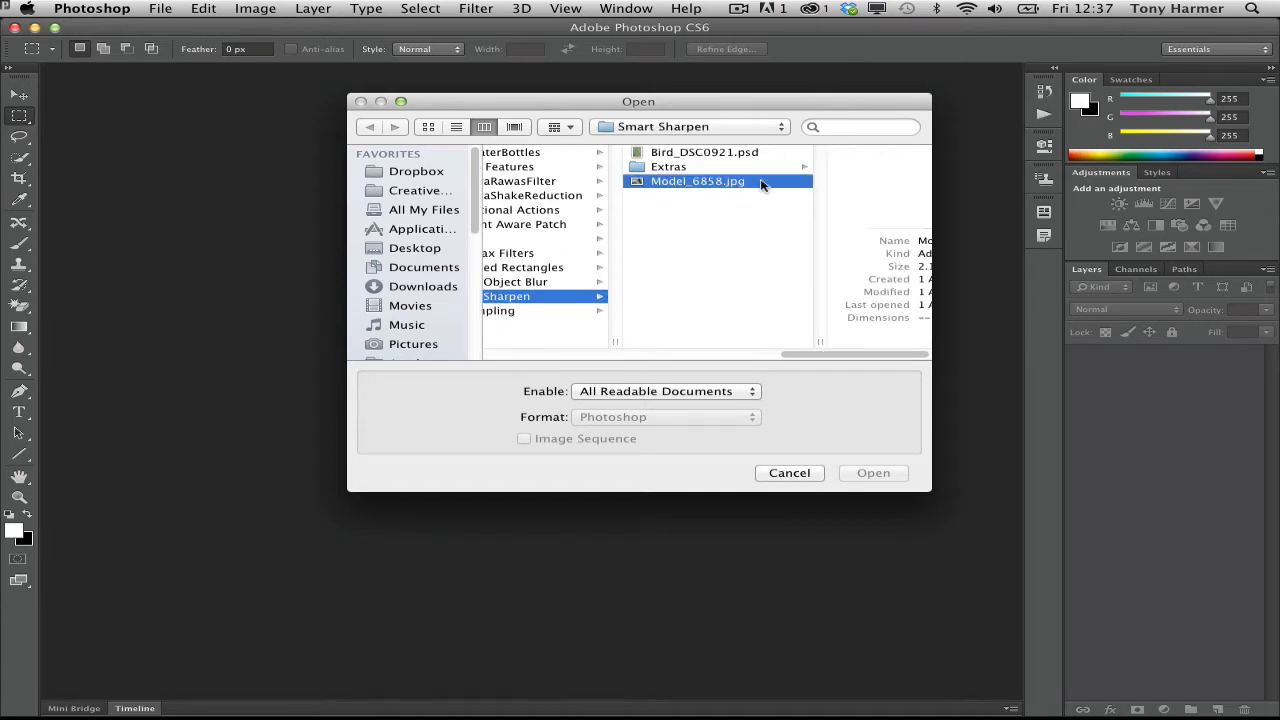
key("Return")
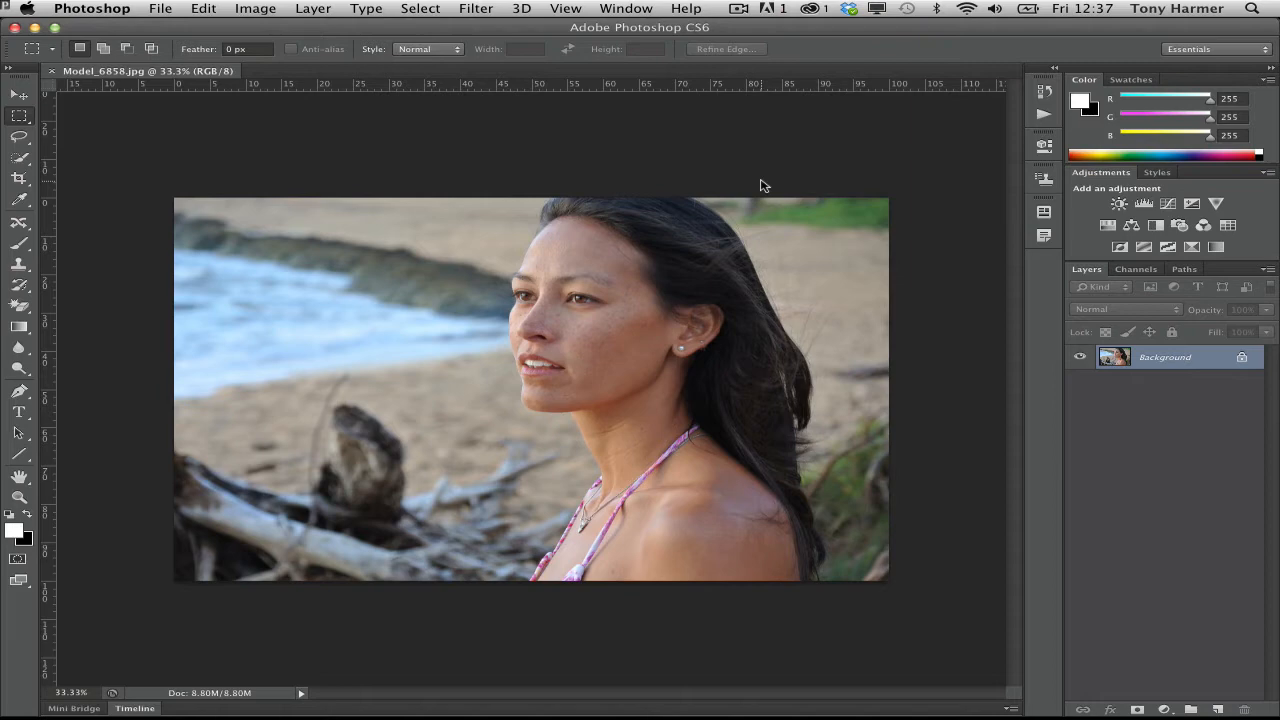
left_click(480, 8)
mouse_move(586, 270)
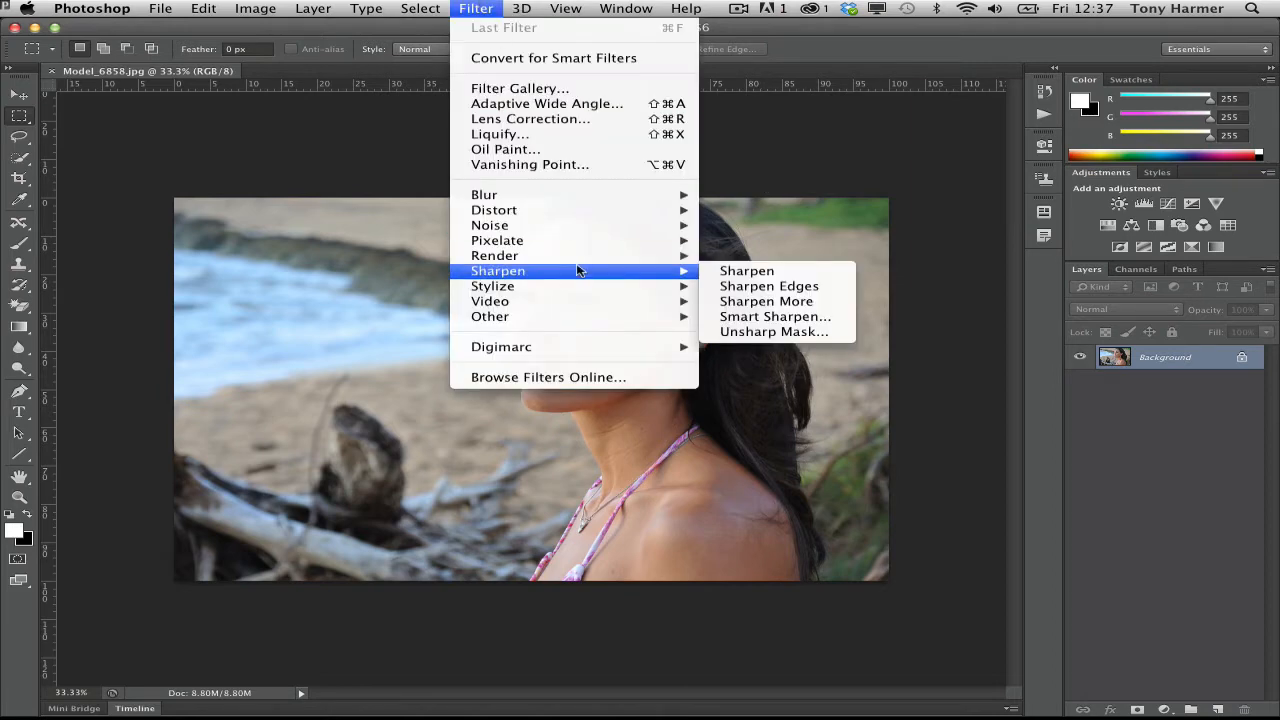
left_click(765, 316)
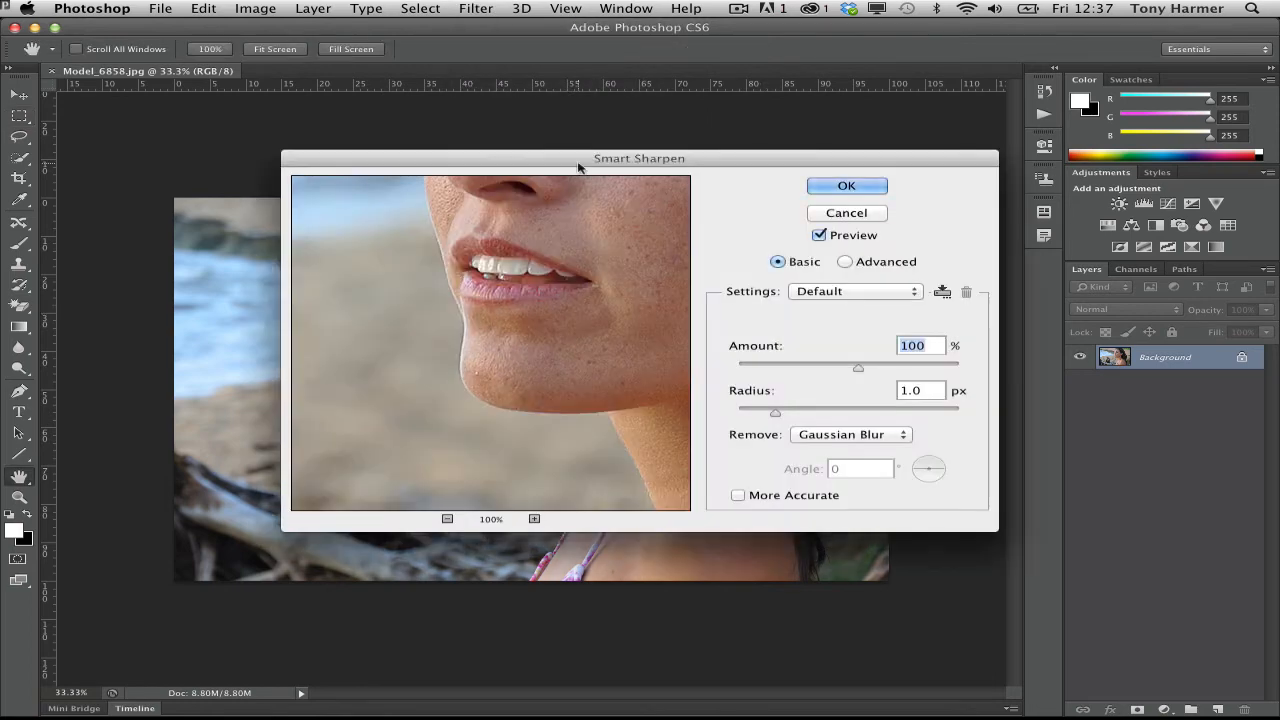
left_click_drag(686, 157, 881, 96)
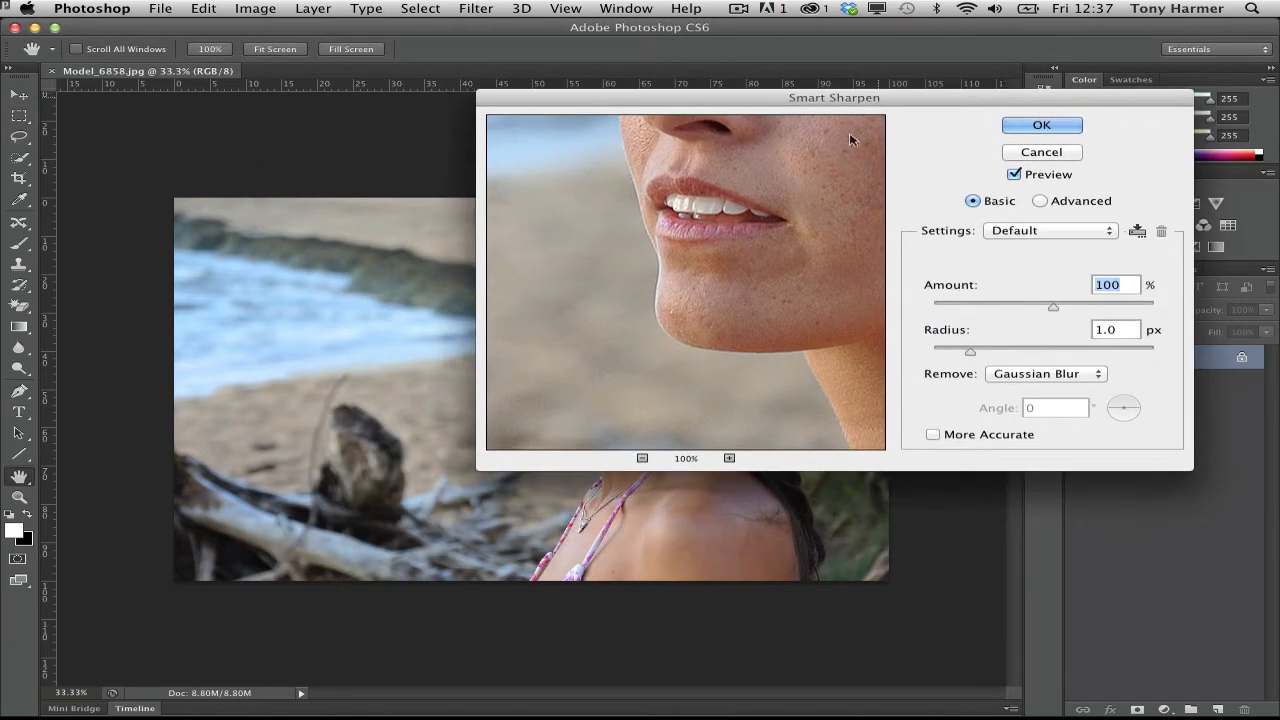
left_click_drag(794, 189, 799, 360)
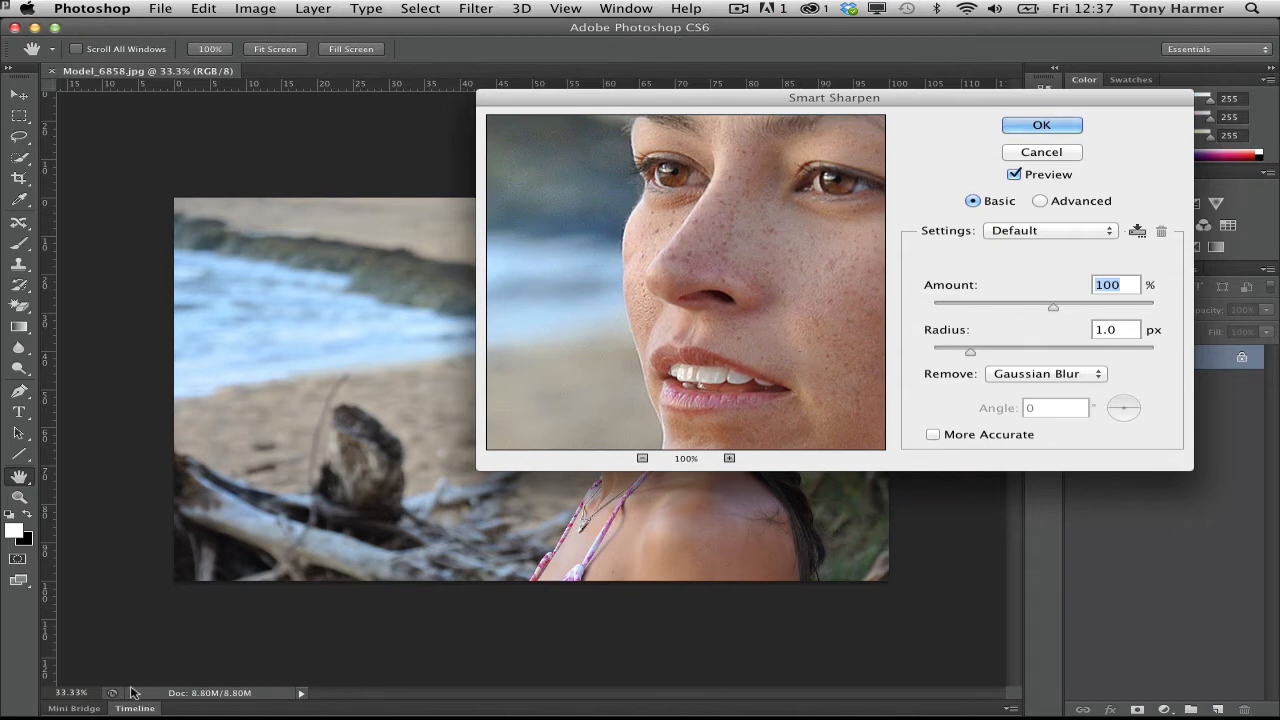
left_click(1041, 152)
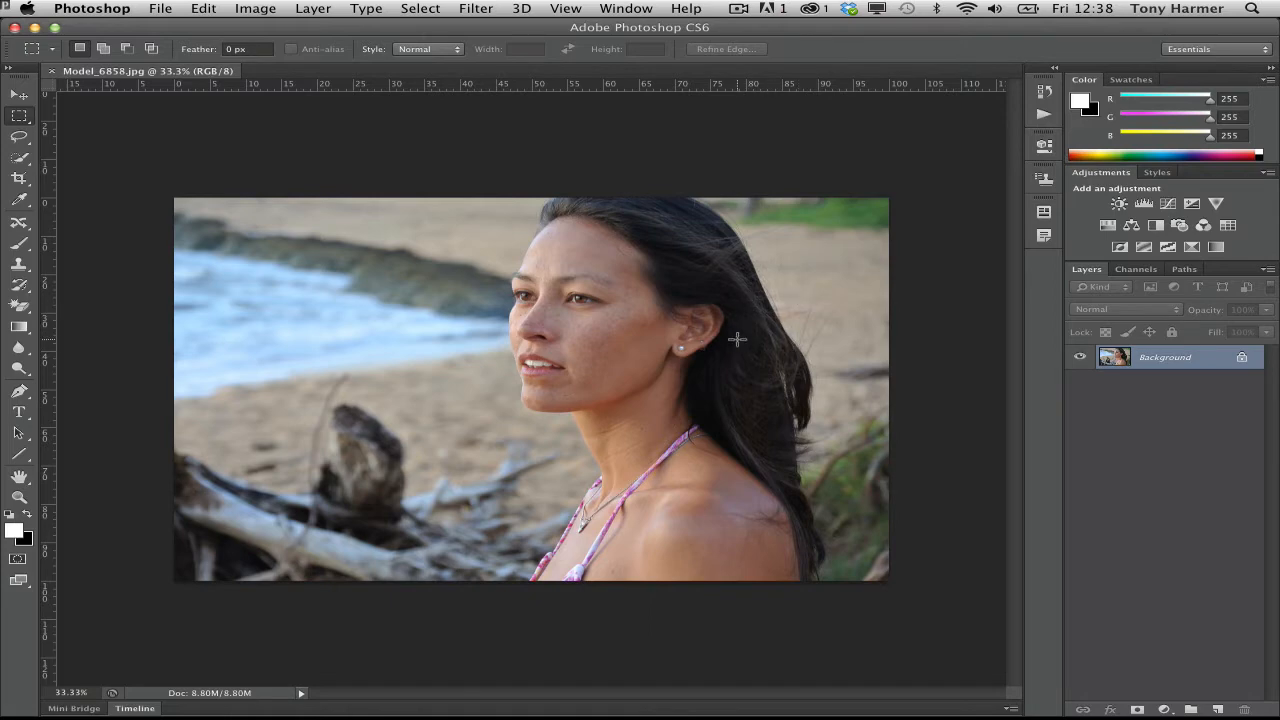
- Enlarge the portrait to 50%, open the Smart Sharpen filter and set it to remove Lens Blur
key("super+equal")
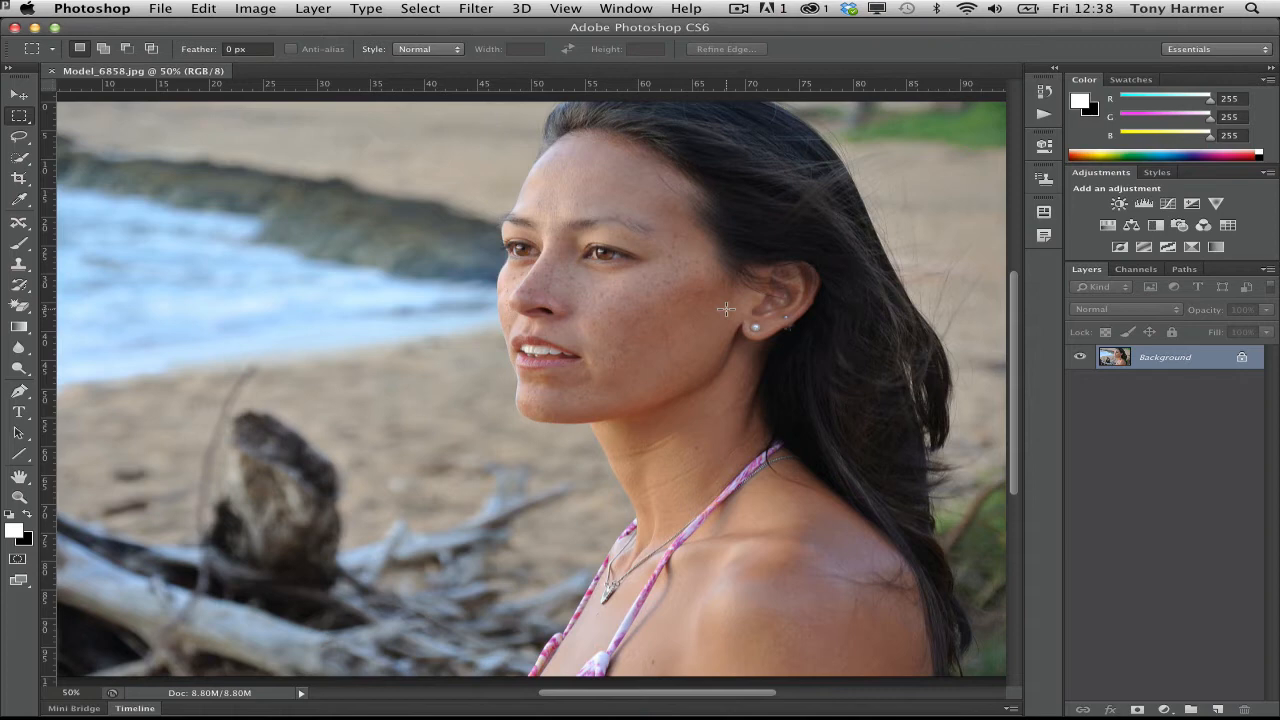
left_click(485, 9)
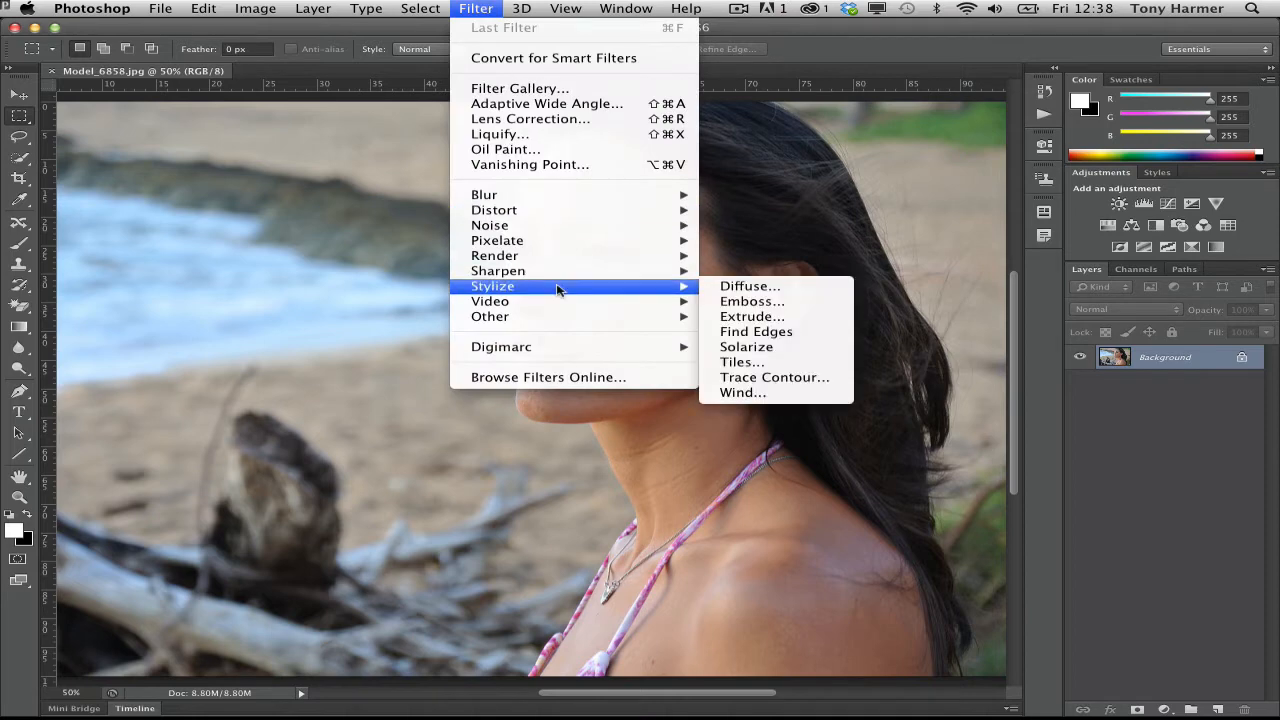
mouse_move(626, 286)
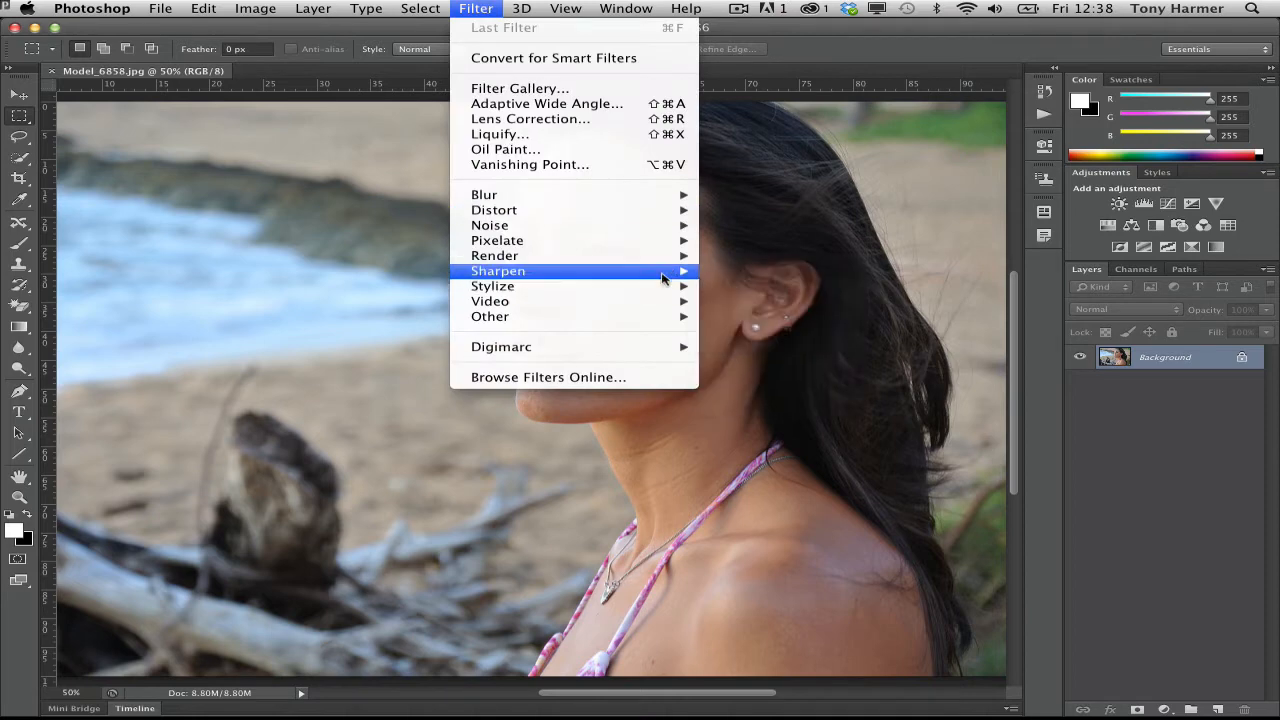
mouse_move(668, 271)
left_click(765, 317)
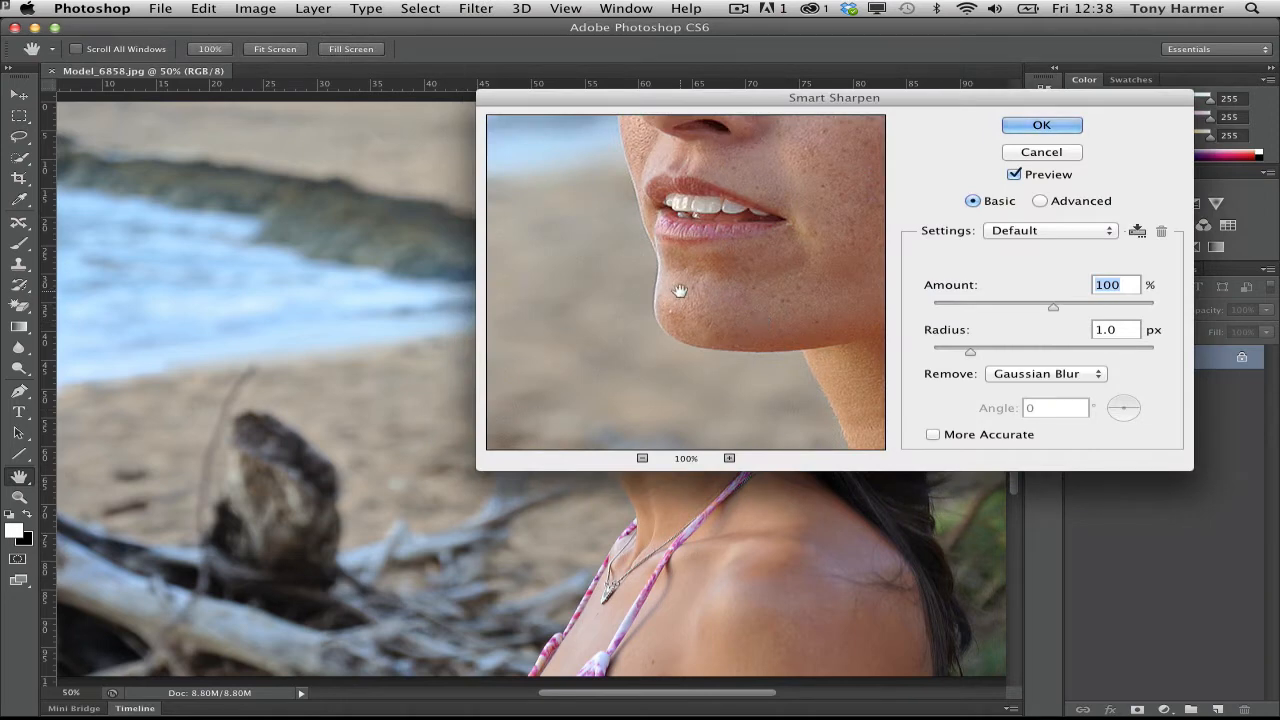
left_click_drag(790, 98, 707, 8)
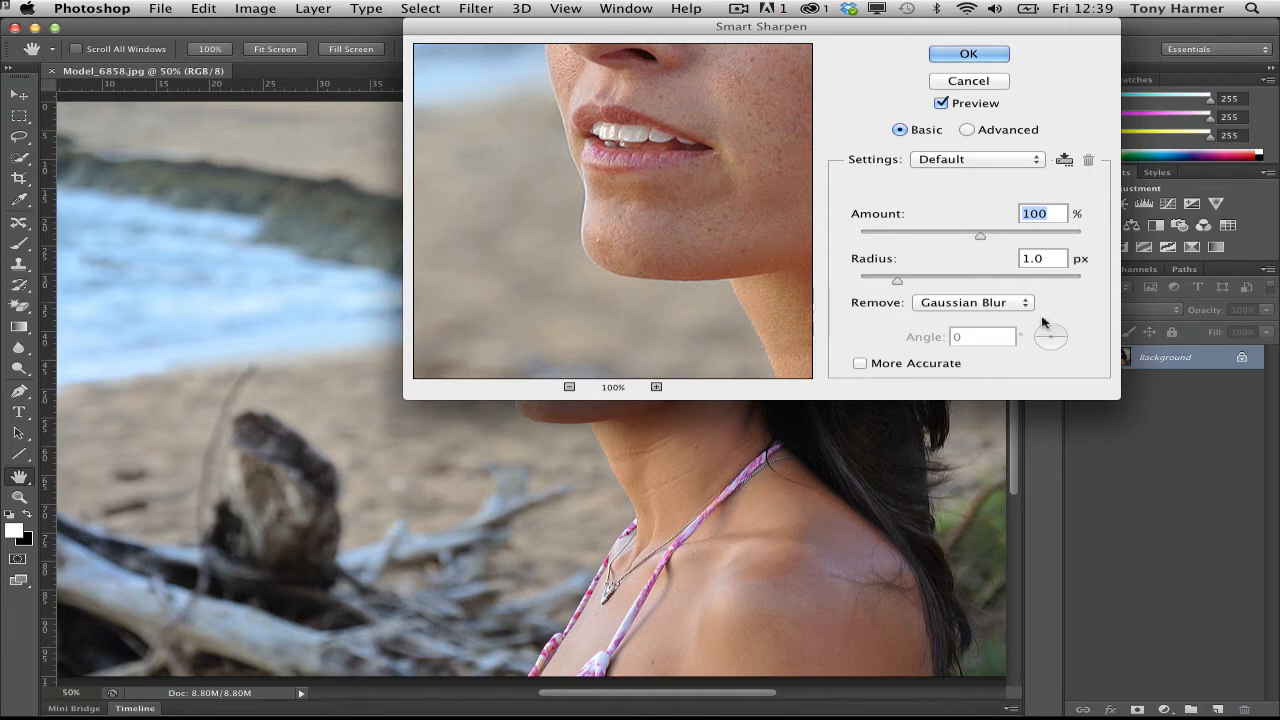
left_click(1000, 306)
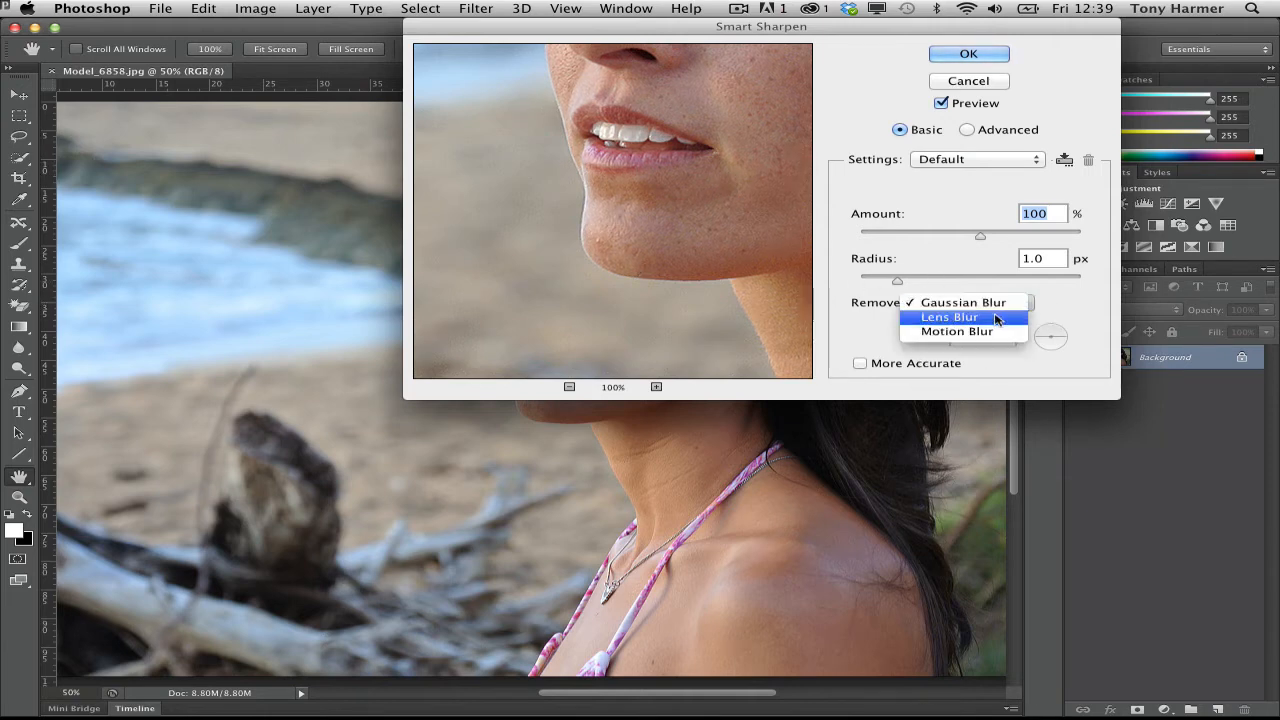
left_click(996, 318)
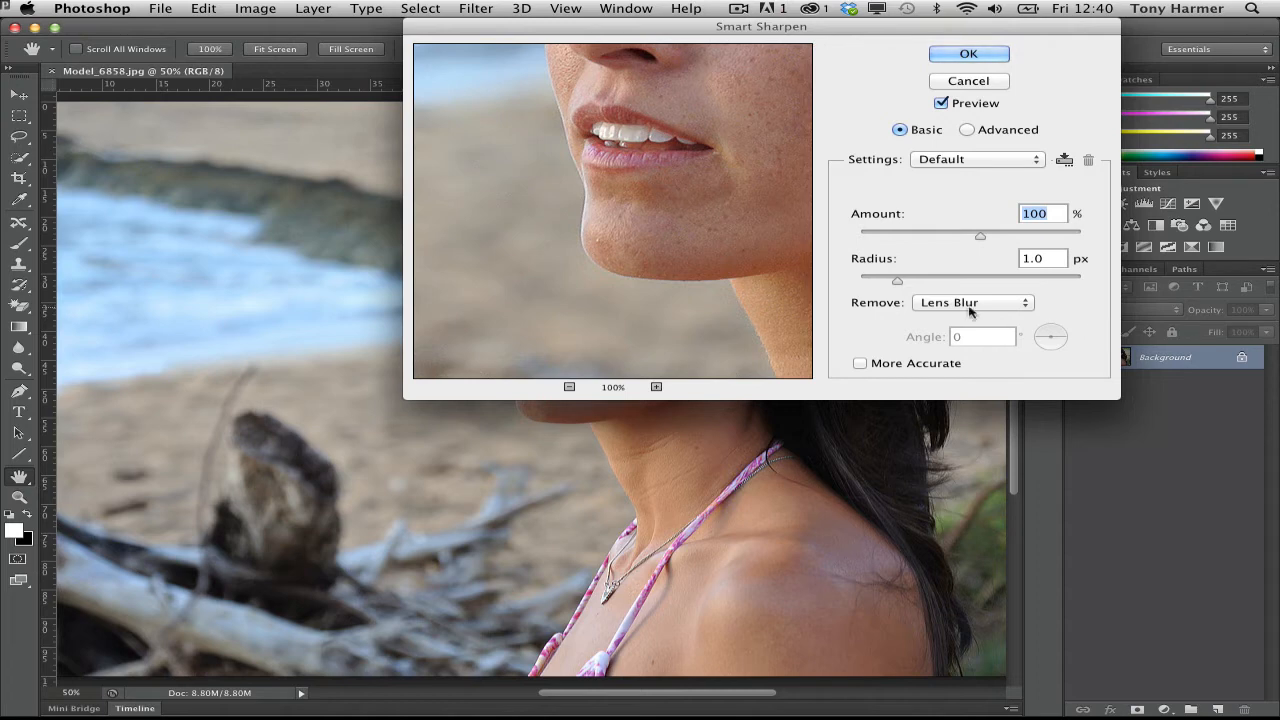
- Raise the Smart Sharpen radius to 3.8 px and the amount to 500%, and inspect the effect on the face
left_click_drag(896, 284, 919, 284)
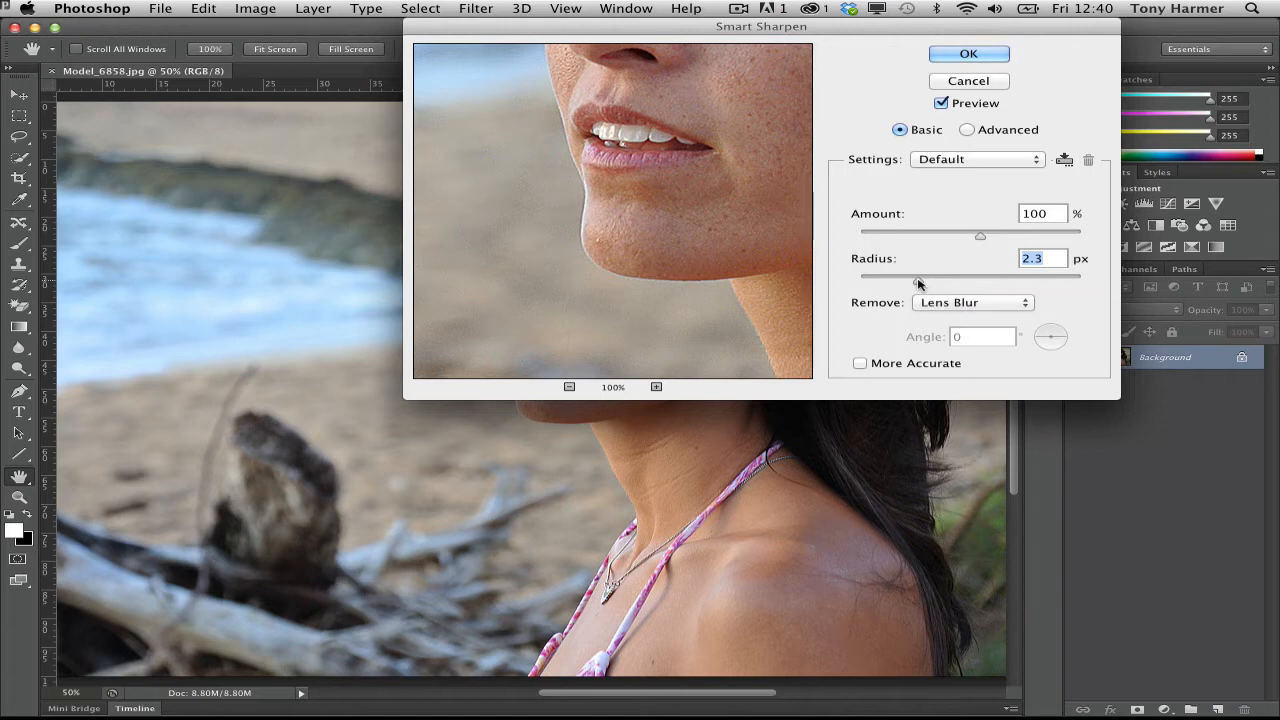
left_click_drag(918, 283, 941, 284)
left_click_drag(720, 120, 716, 314)
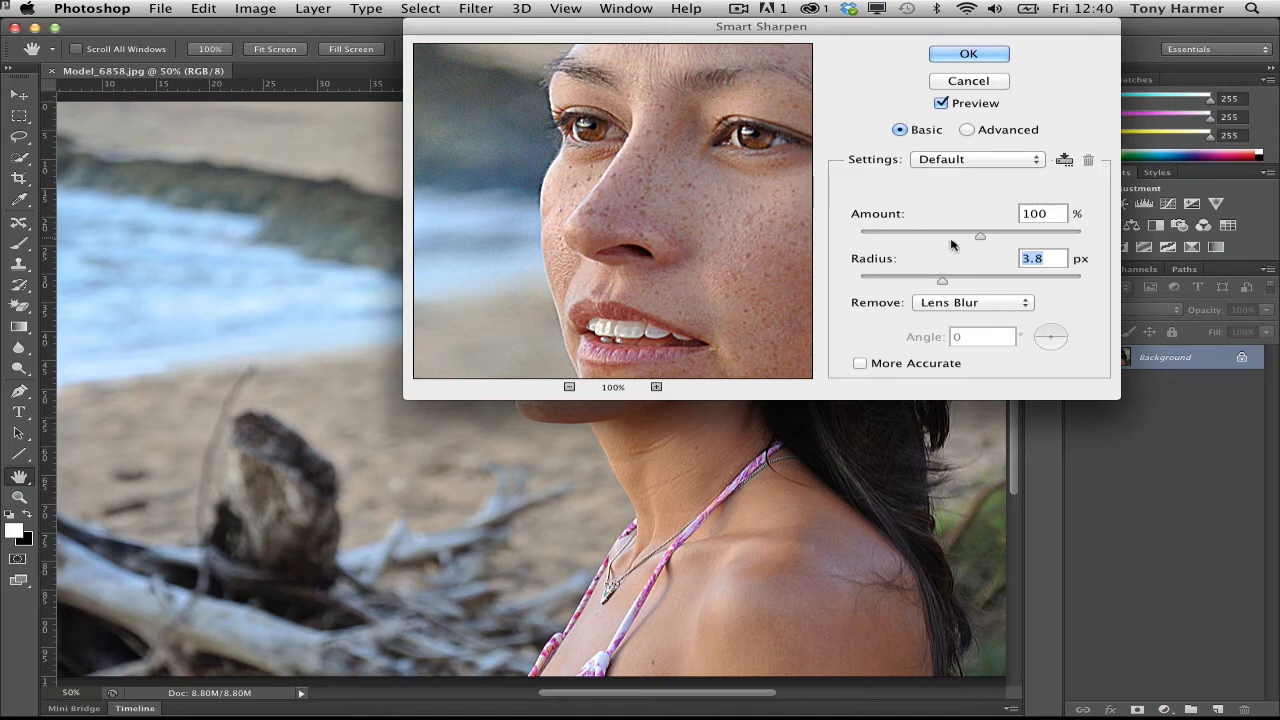
left_click_drag(980, 237, 1125, 240)
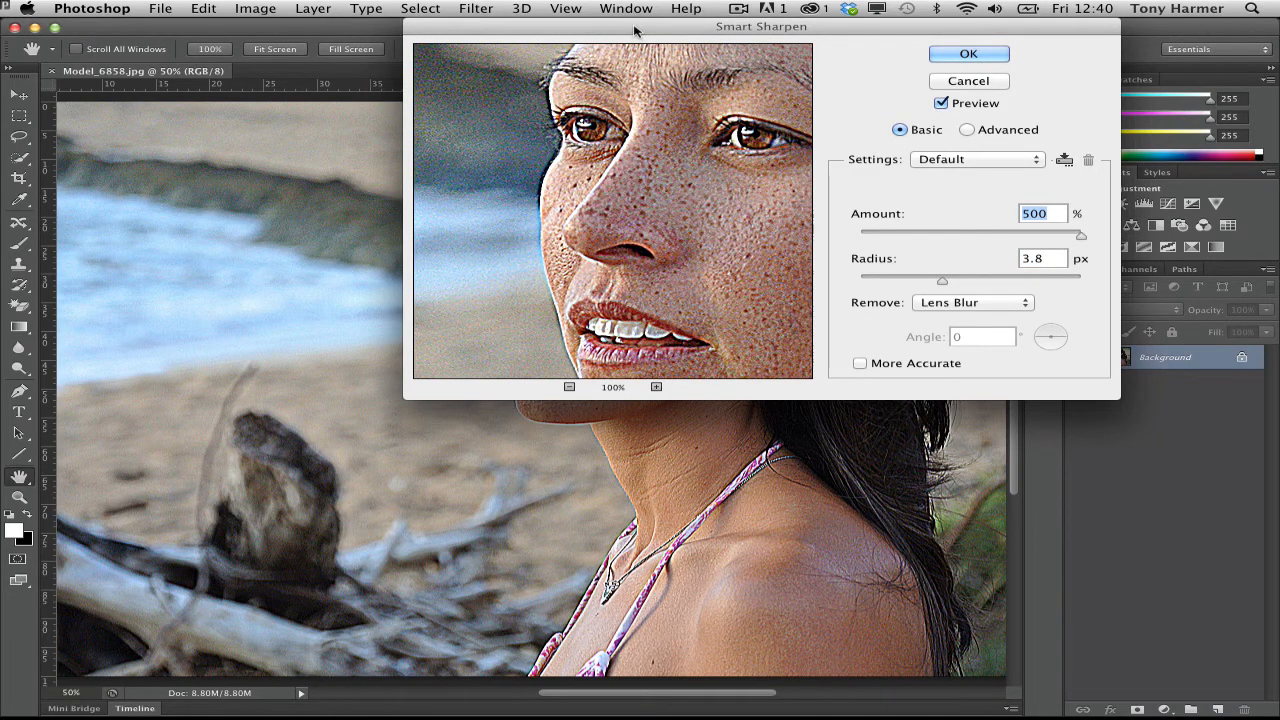
left_click_drag(646, 22, 1013, 17)
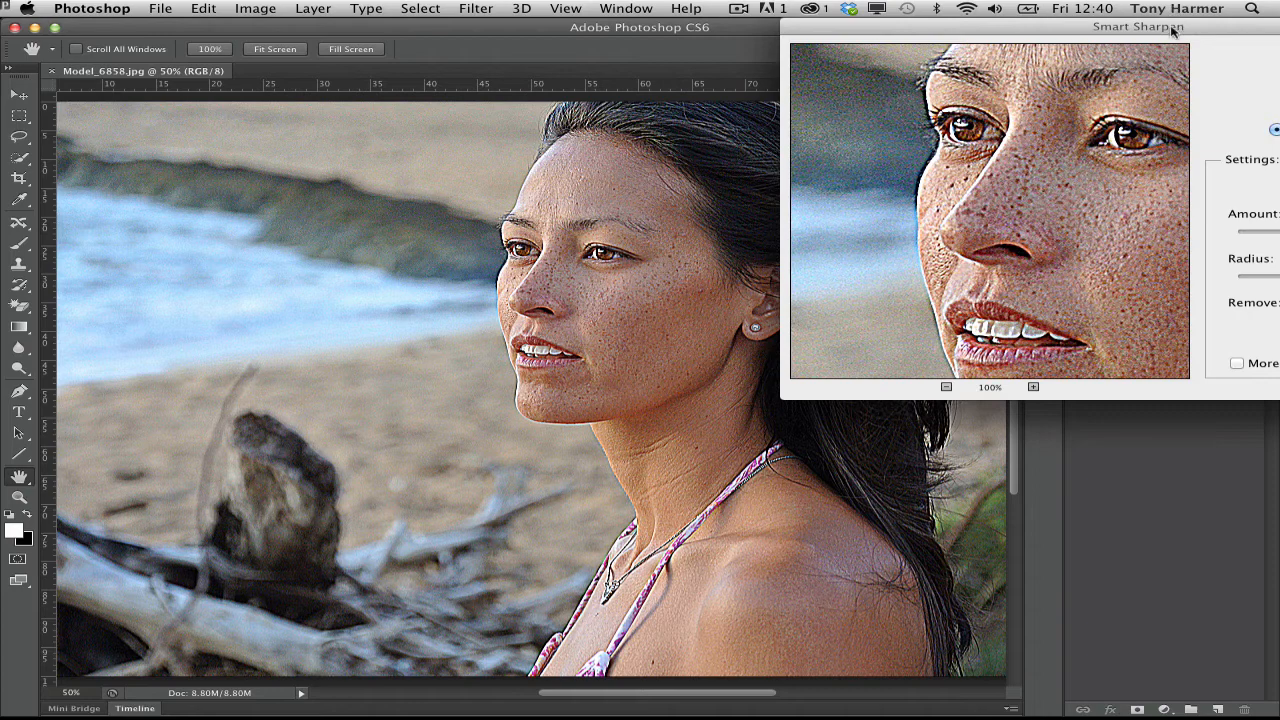
left_click_drag(1172, 26, 884, 22)
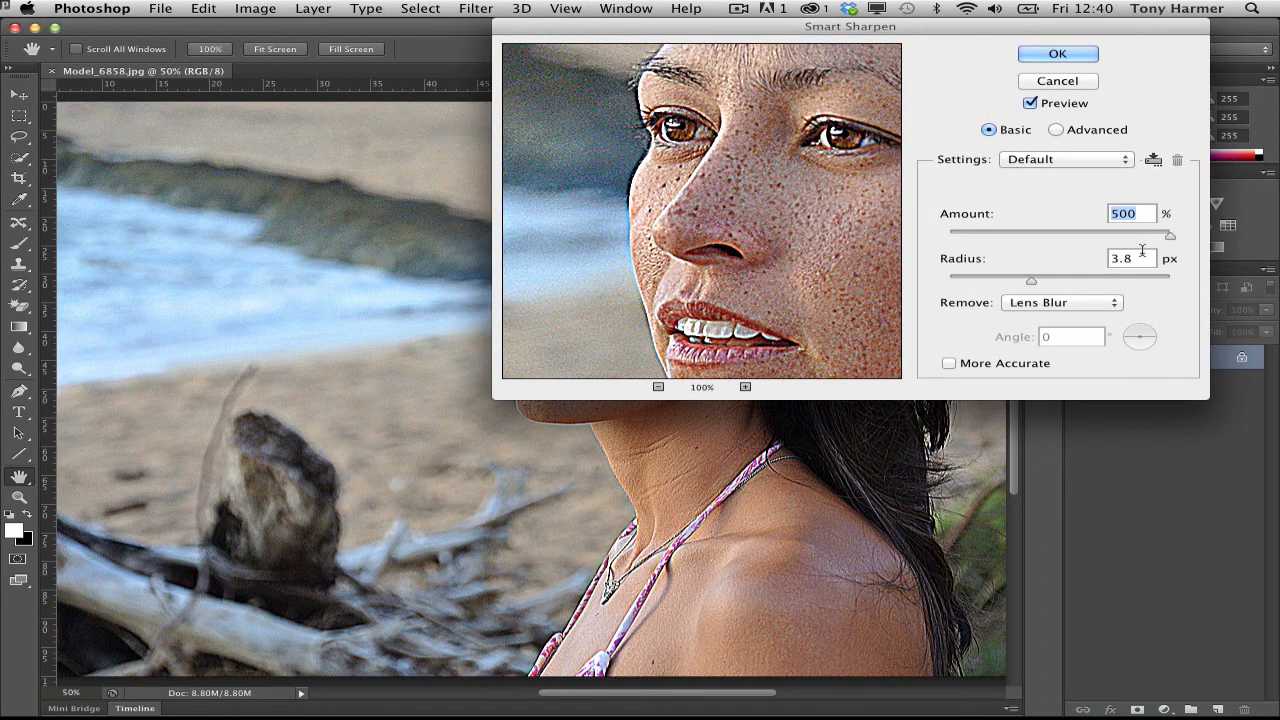
- Reduce the Smart Sharpen amount in stages to 76%, comparing how strongly the skin and edges are sharpened
left_click_drag(1169, 236, 1144, 226)
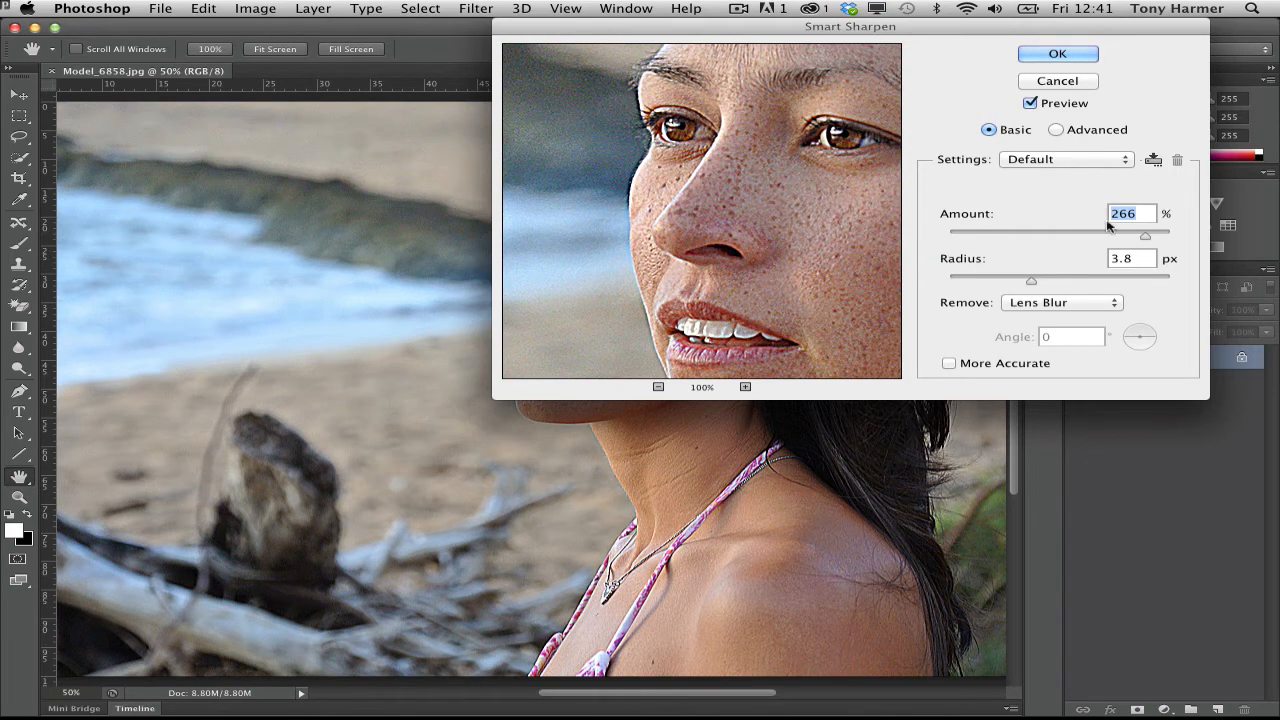
left_click_drag(1147, 238, 1082, 245)
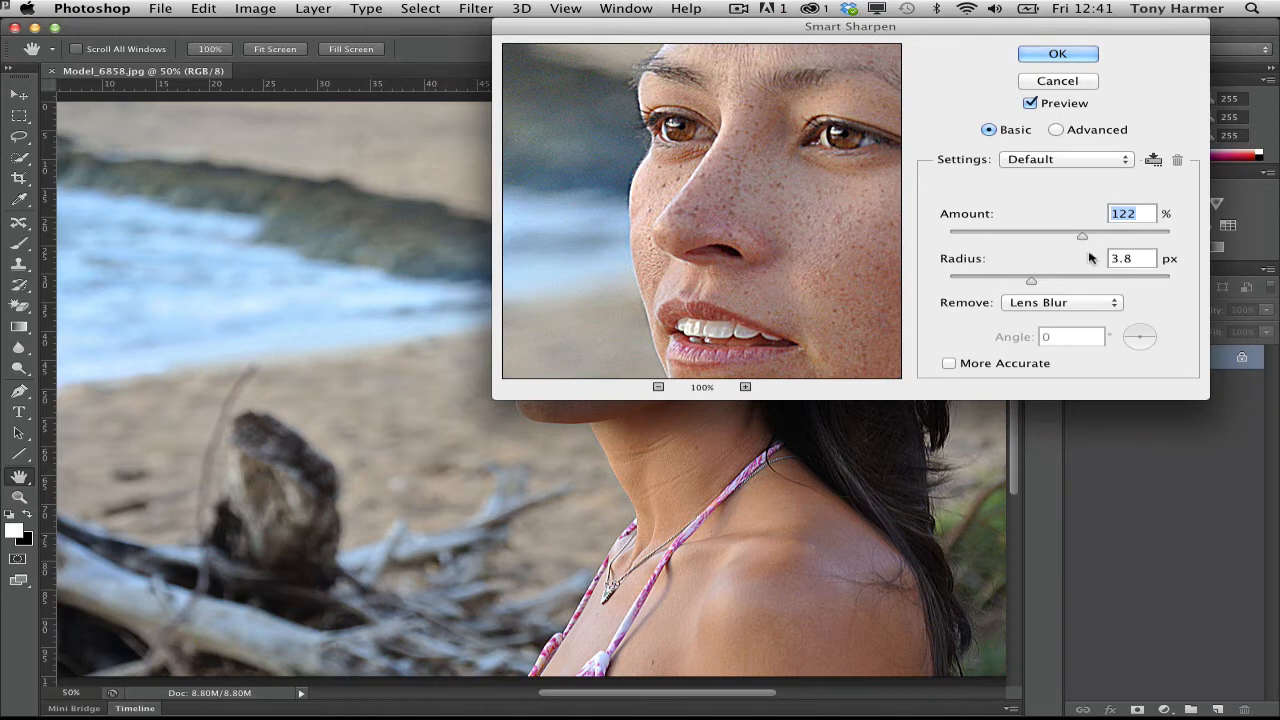
left_click_drag(1082, 240, 1040, 246)
left_click_drag(1037, 236, 1062, 242)
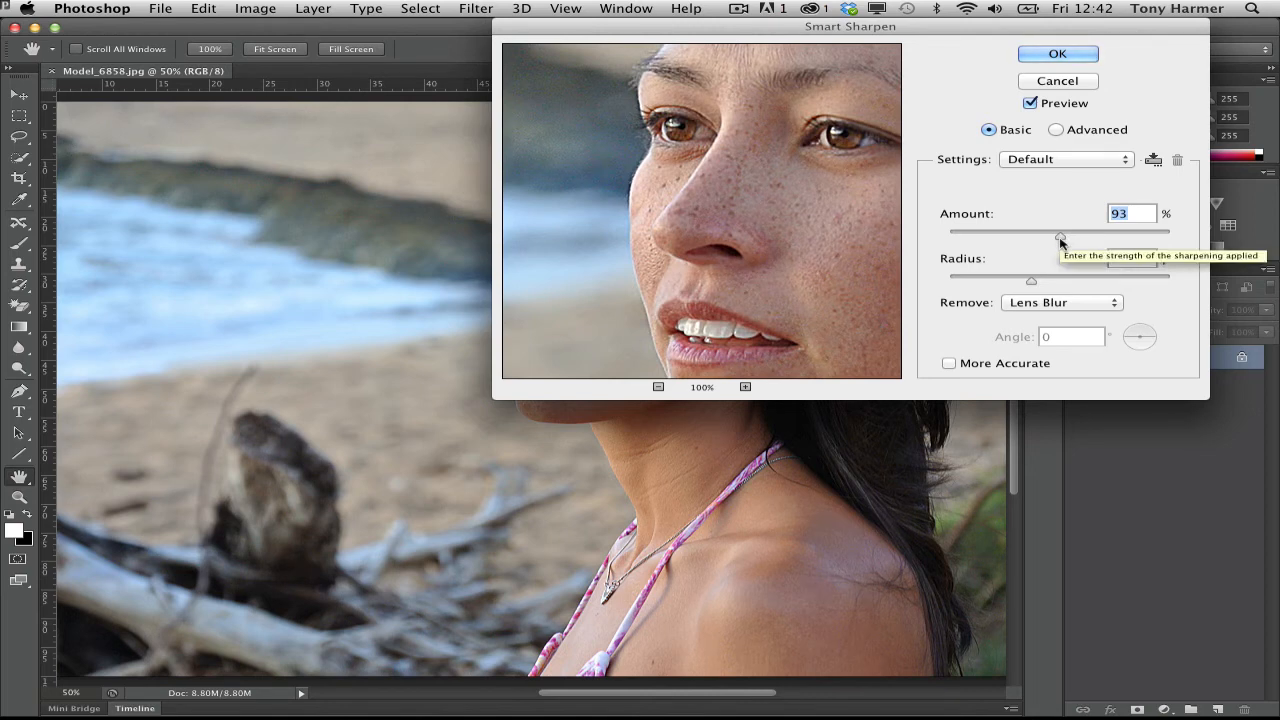
left_click_drag(1061, 241, 1040, 242)
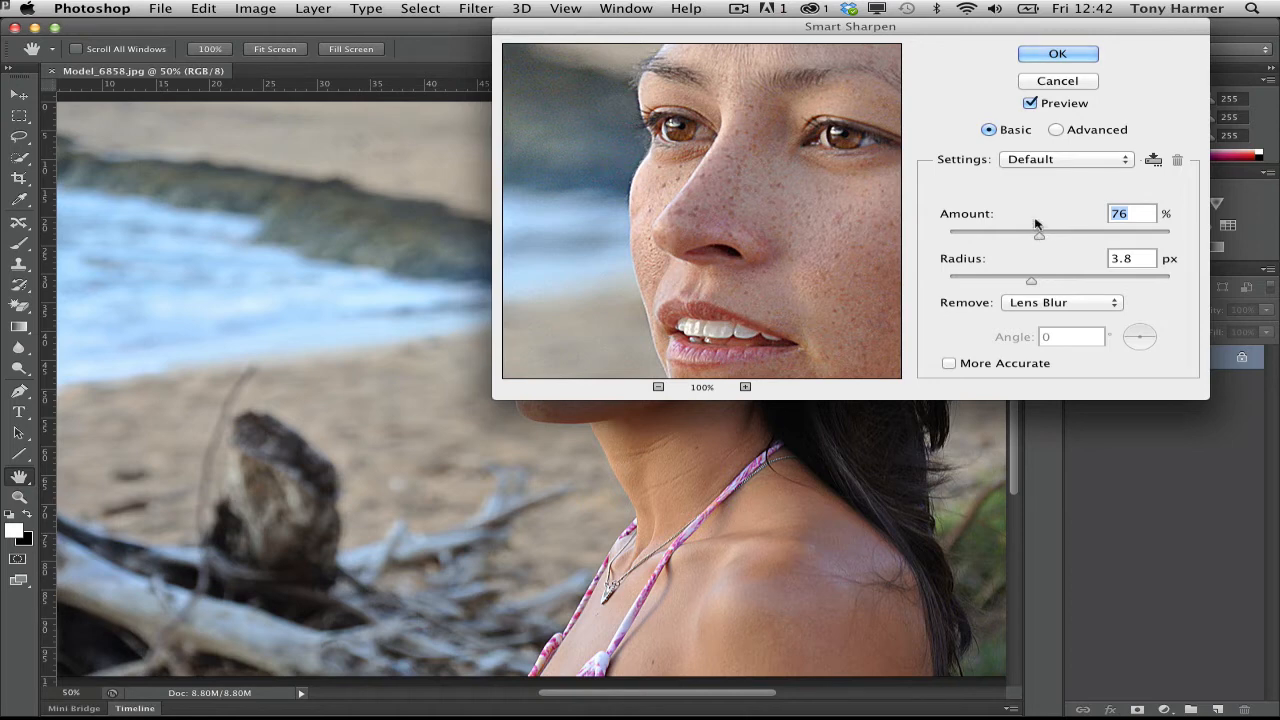
- Try Smart Sharpen amounts of 500% and 182%, and leave the filter without applying it
left_click_drag(1040, 238, 1168, 231)
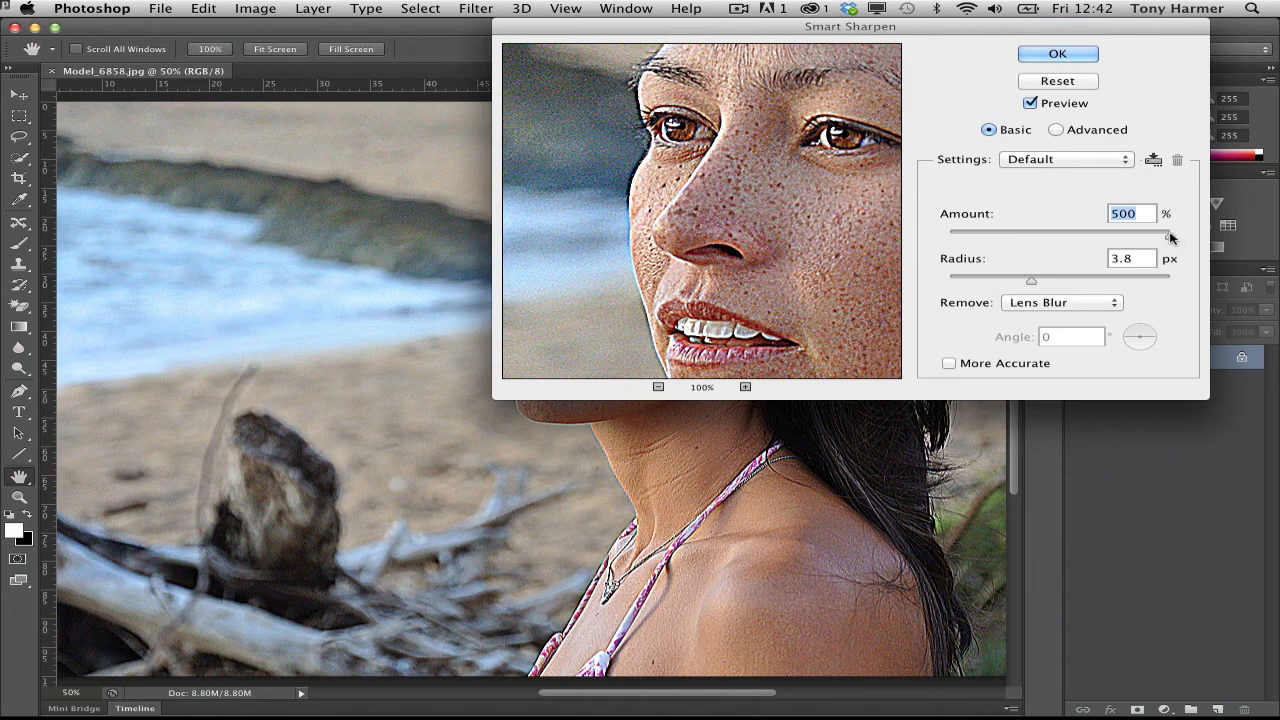
left_click_drag(1166, 236, 1119, 240)
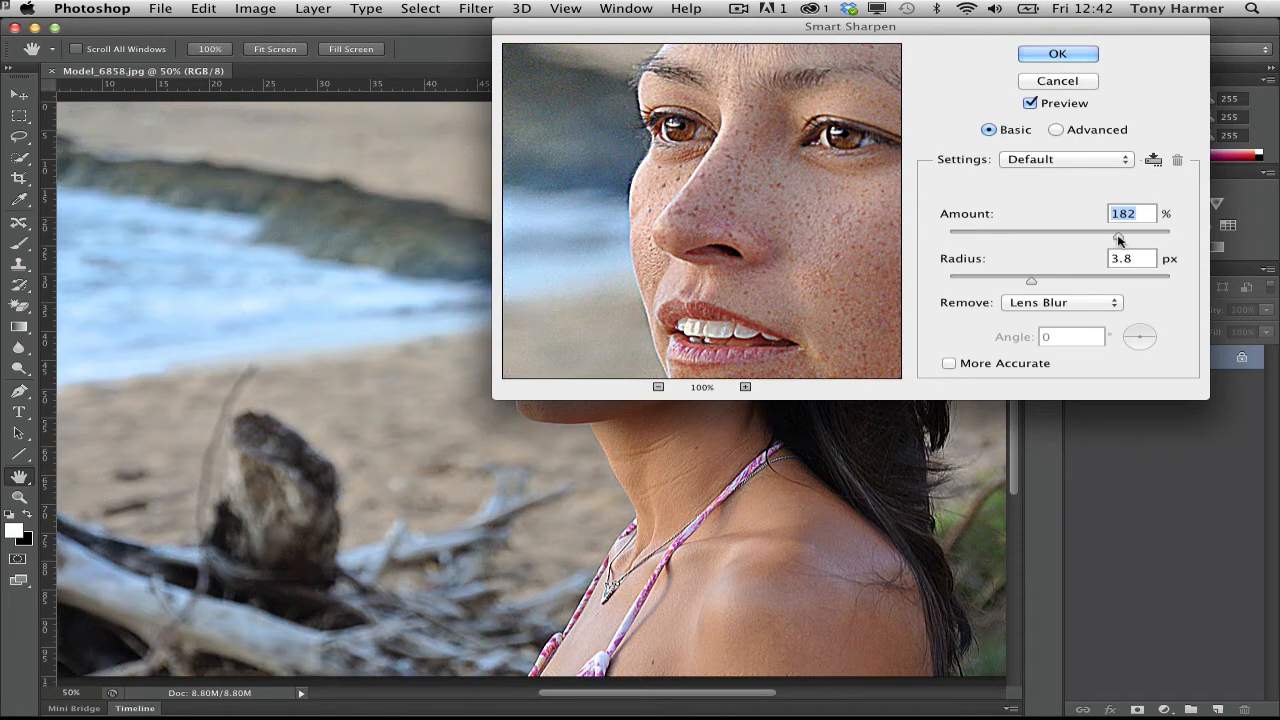
key("Escape")
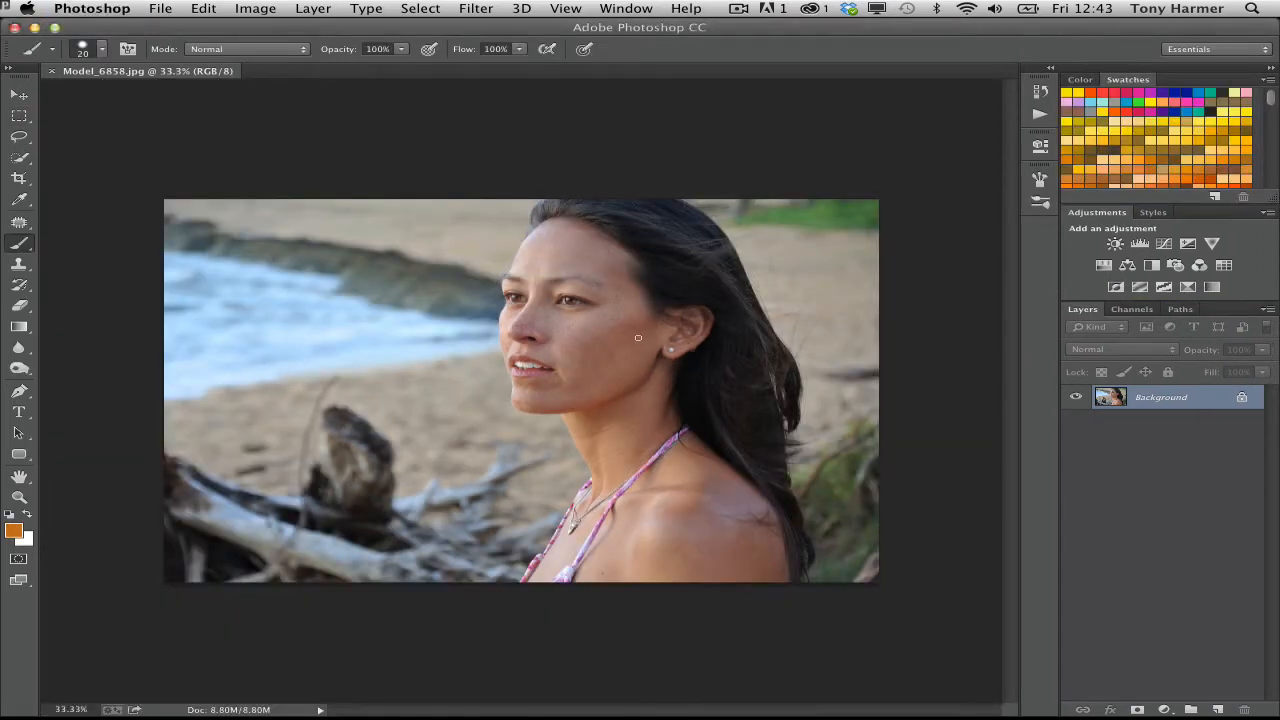
key("super+0")
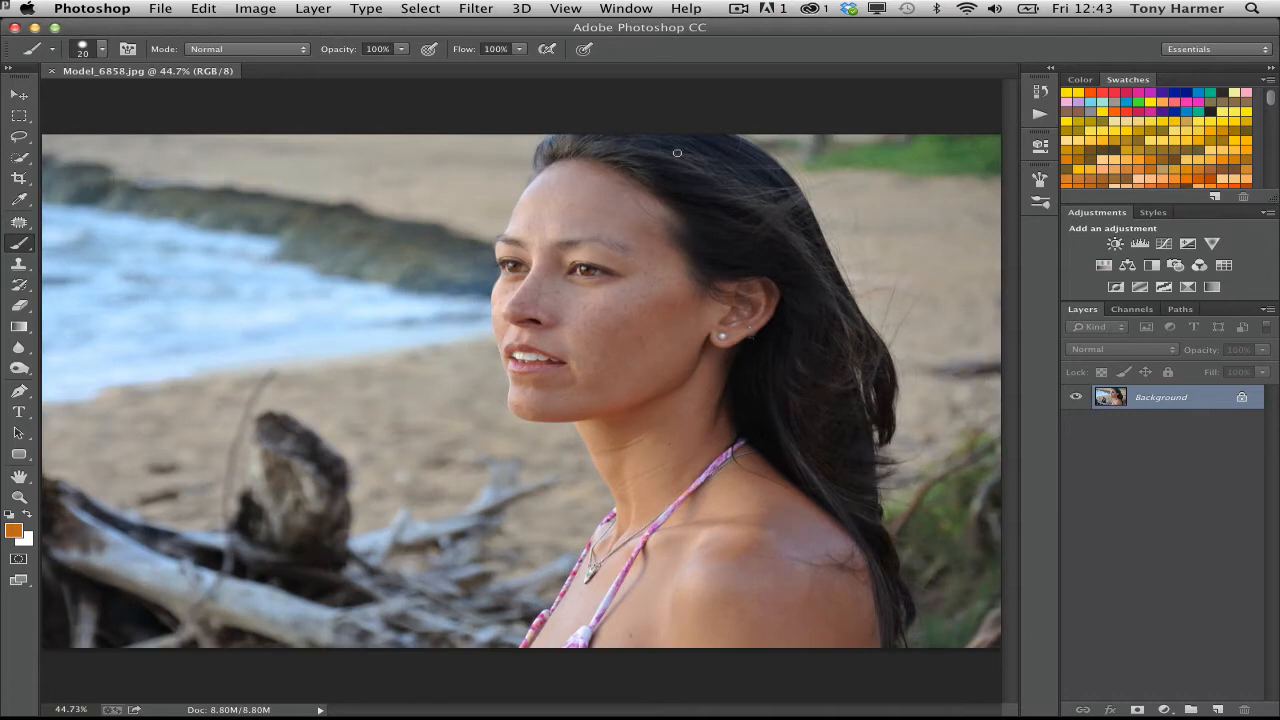
left_click(624, 9)
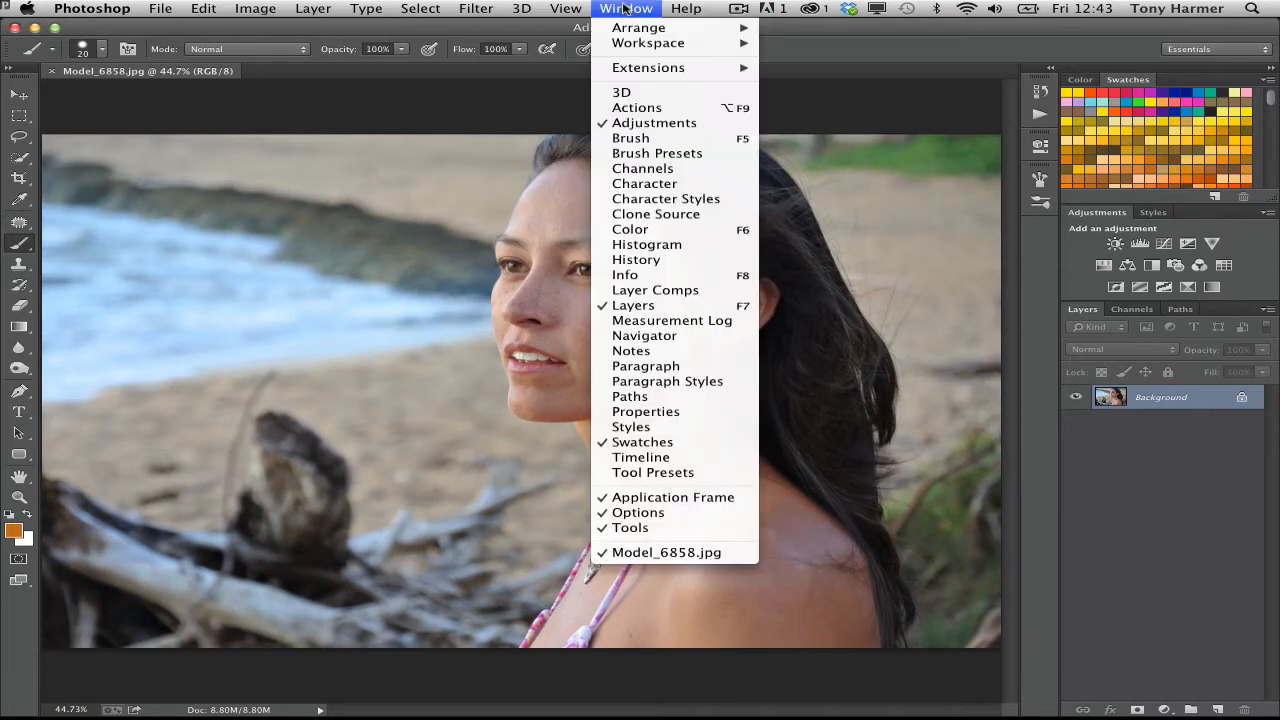
mouse_move(476, 9)
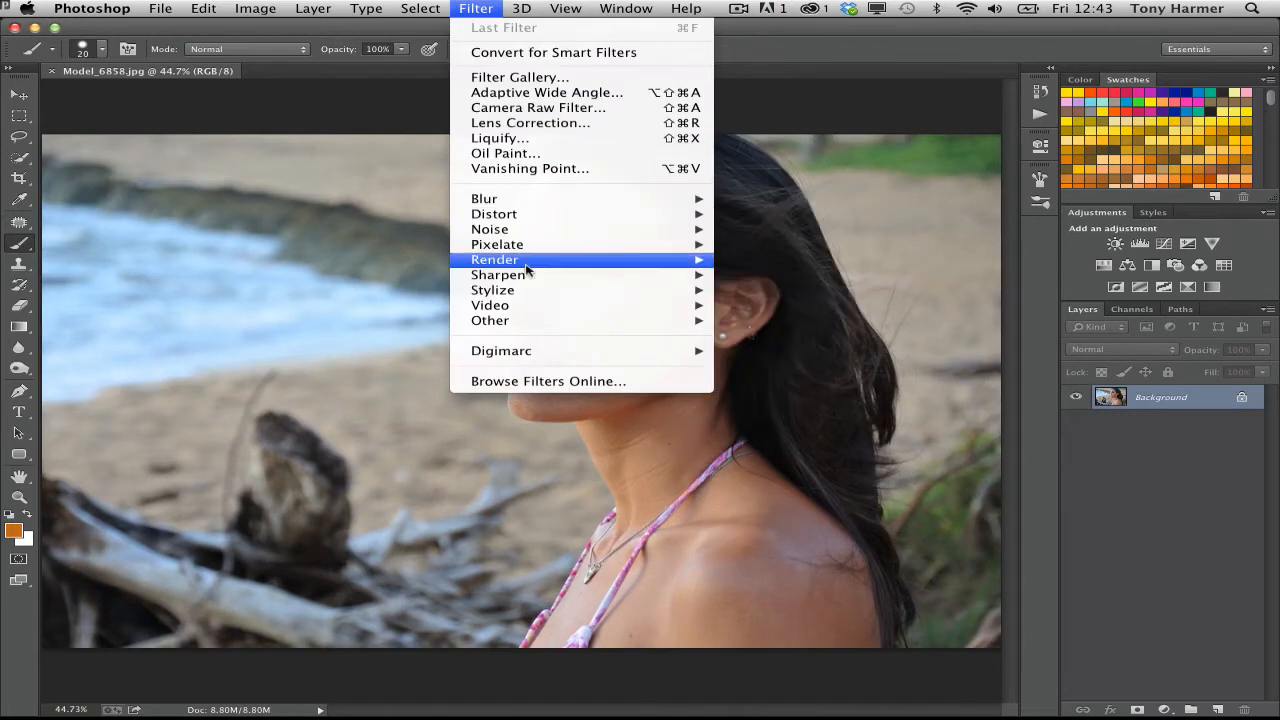
mouse_move(528, 278)
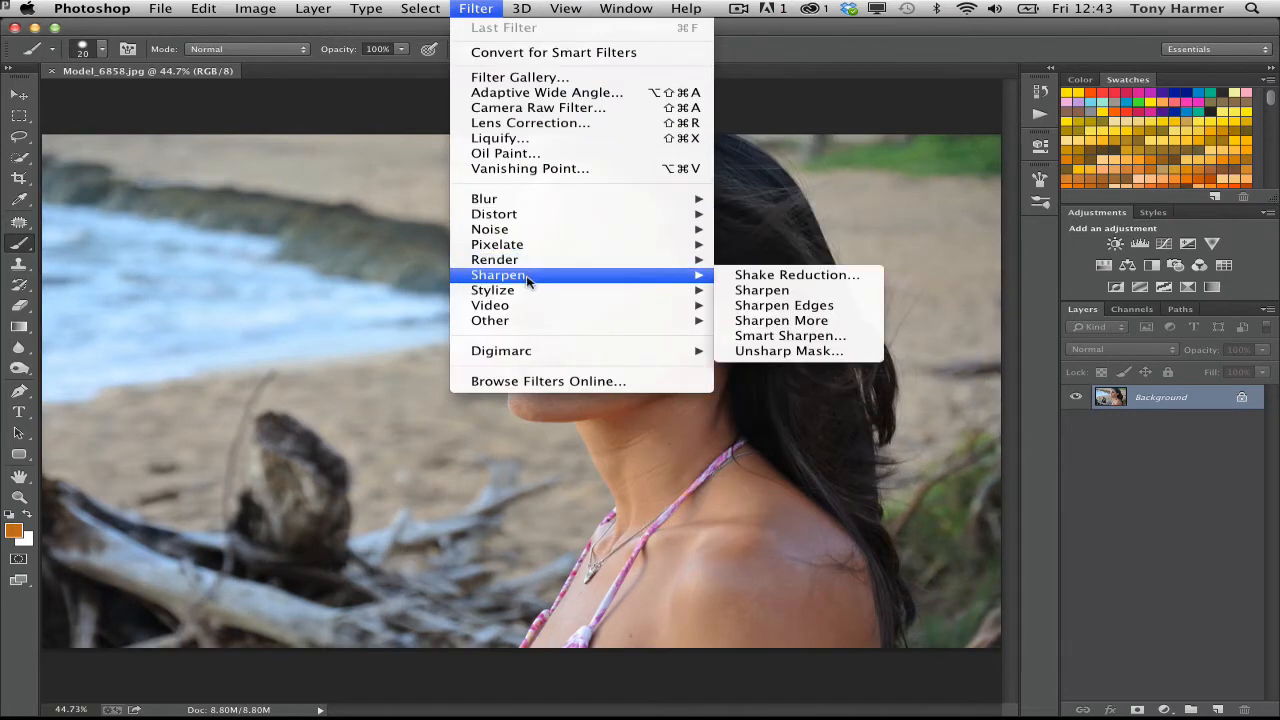
left_click(832, 338)
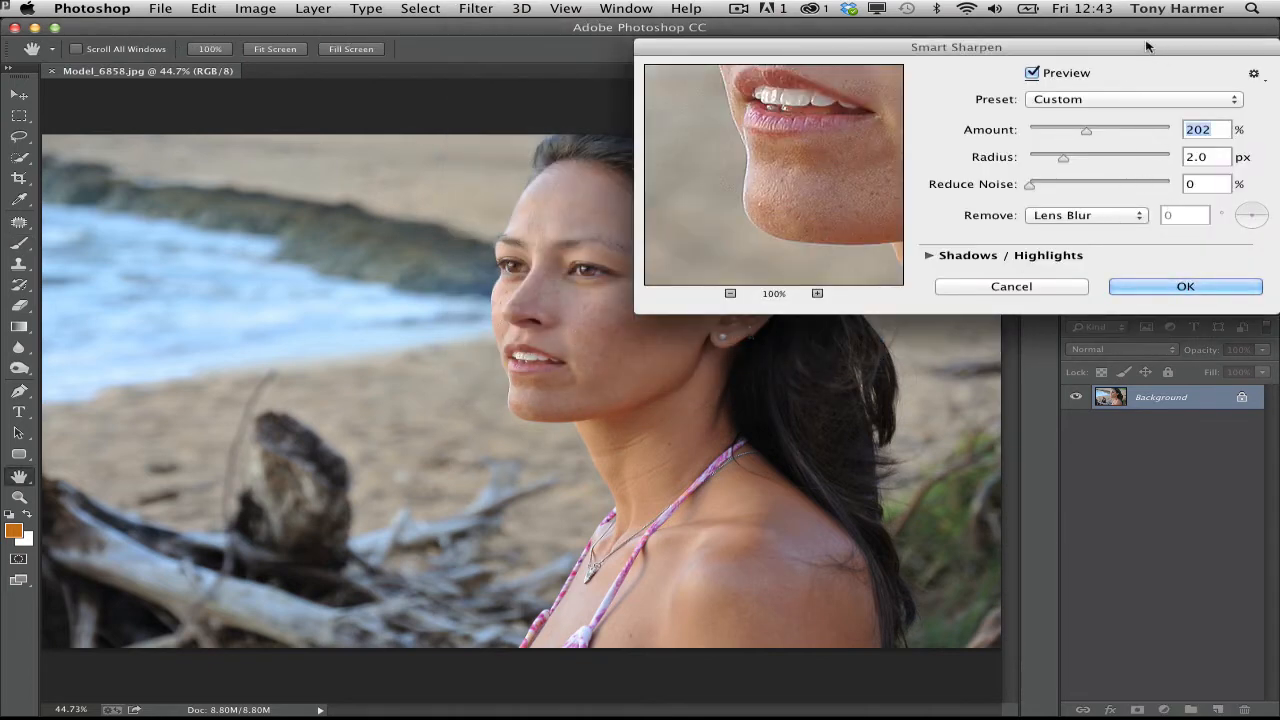
left_click_drag(1144, 49, 1097, 176)
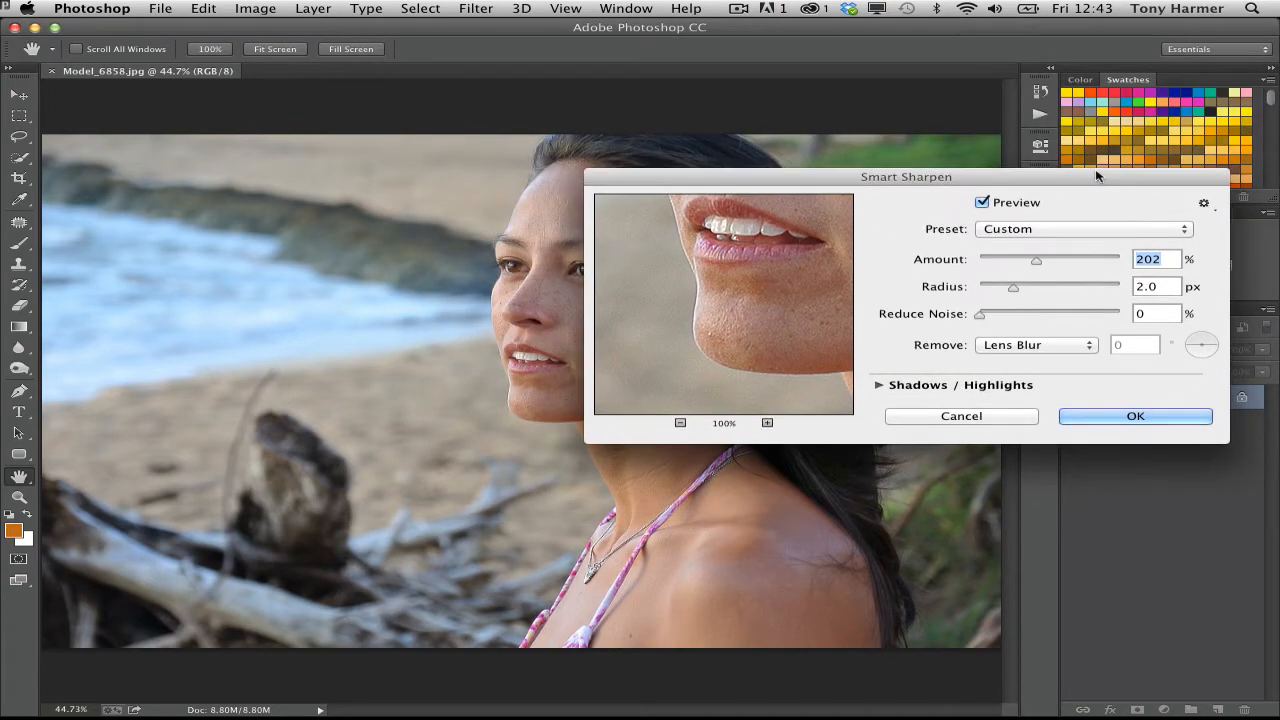
key("Return")
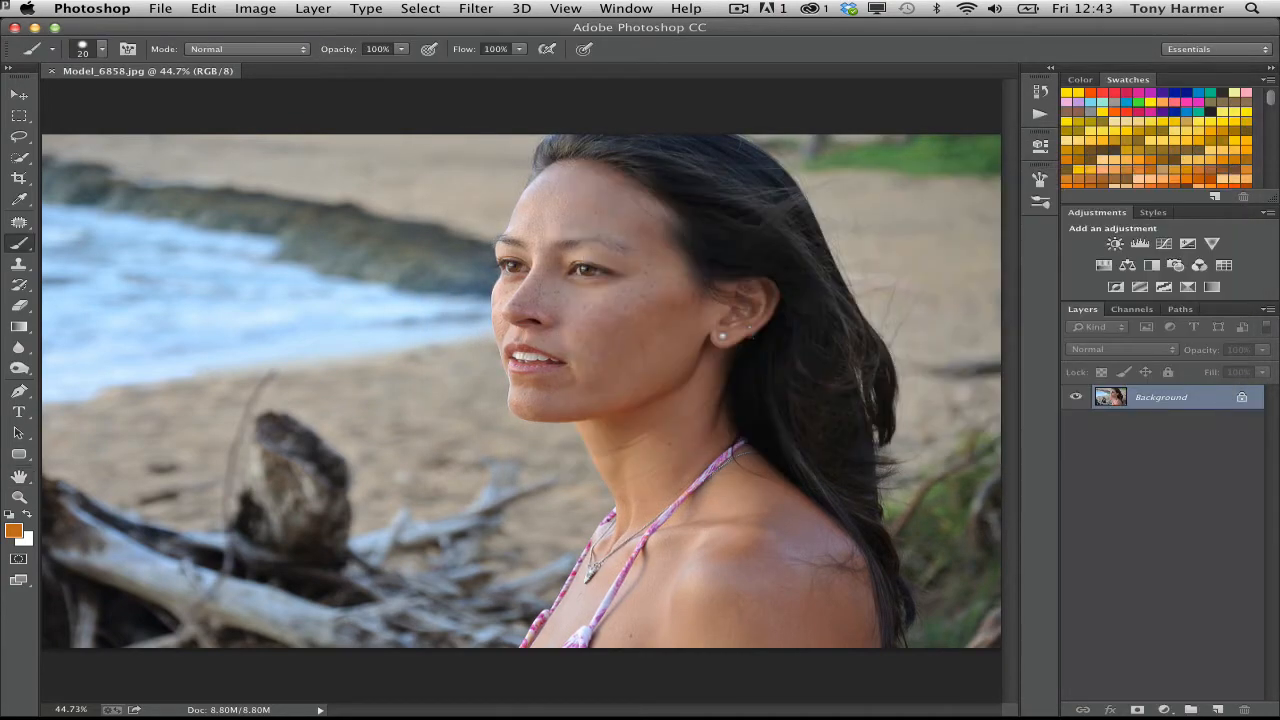
- Enlarge the portrait to 50% in Photoshop CC and open the Smart Sharpen filter, keeping its dialog clear of the mouth and chin
key("super+plus")
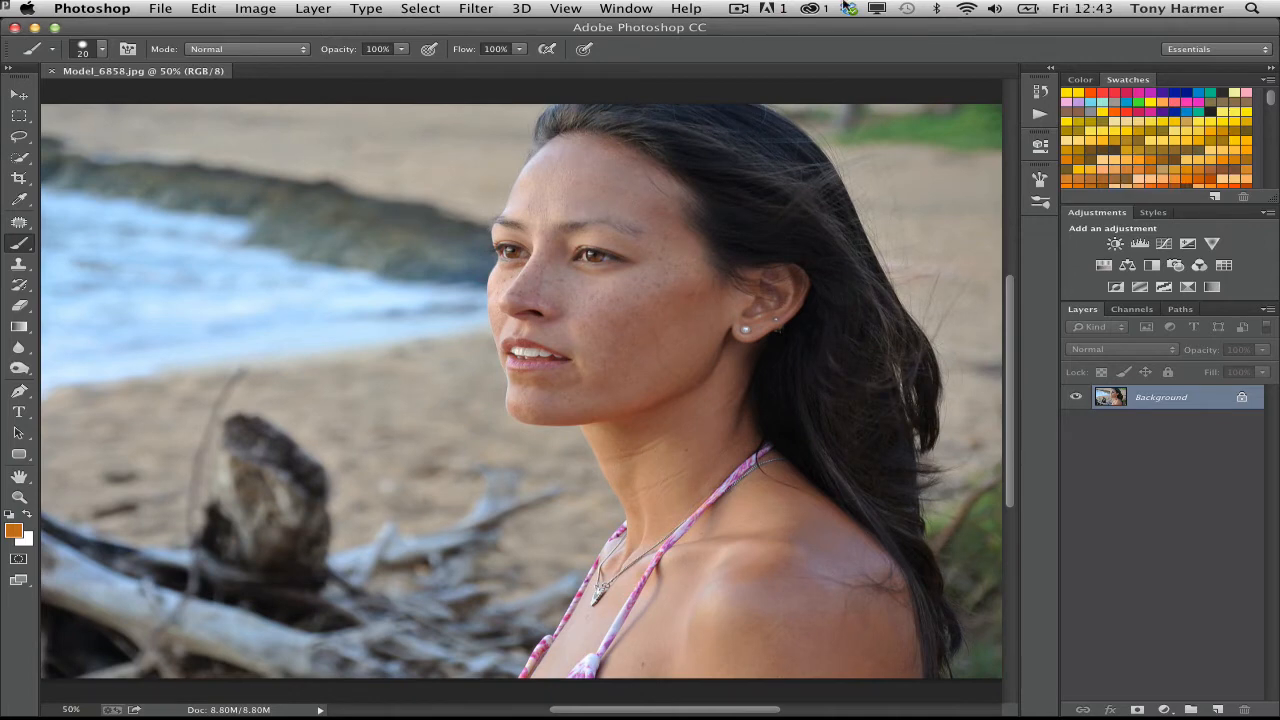
left_click(484, 9)
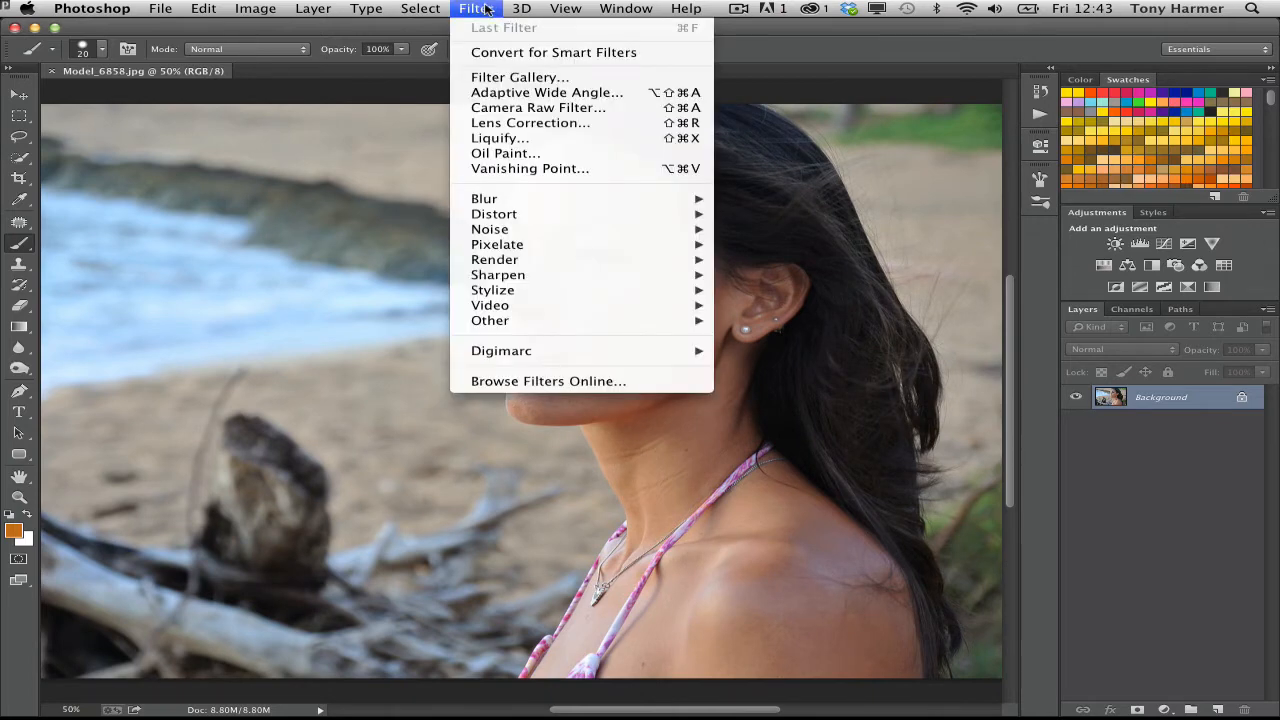
mouse_move(638, 275)
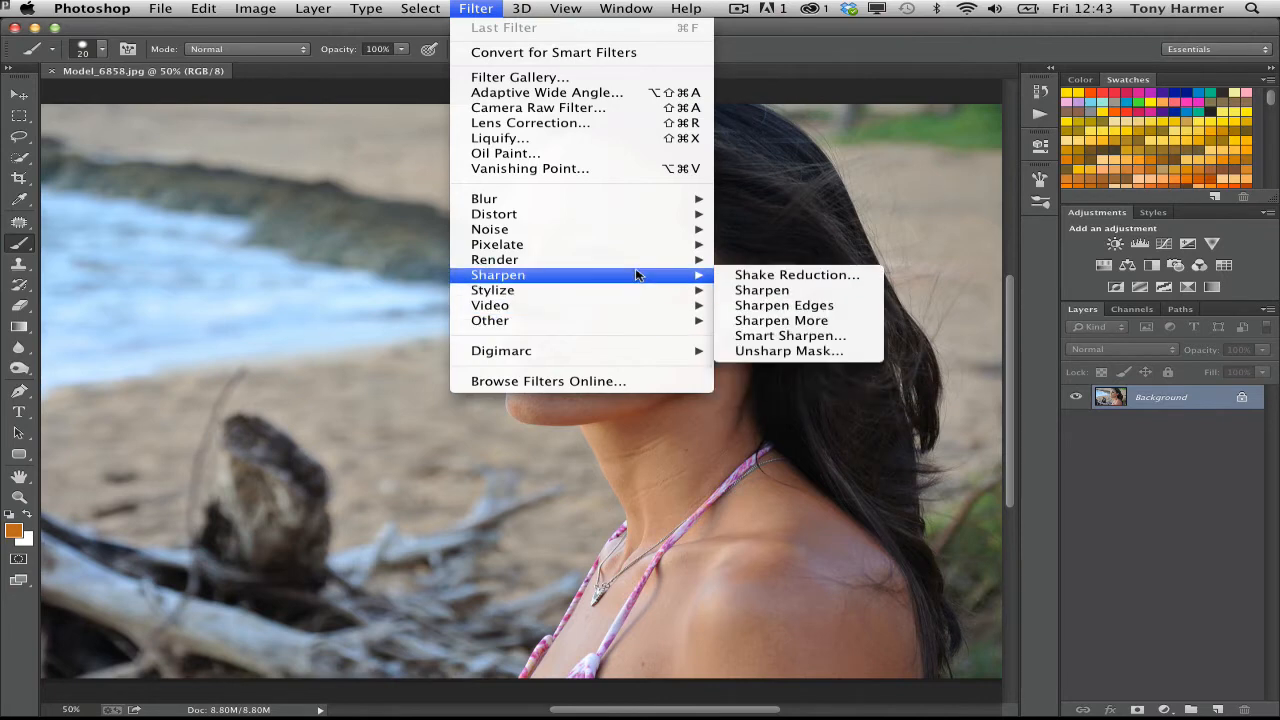
left_click(831, 337)
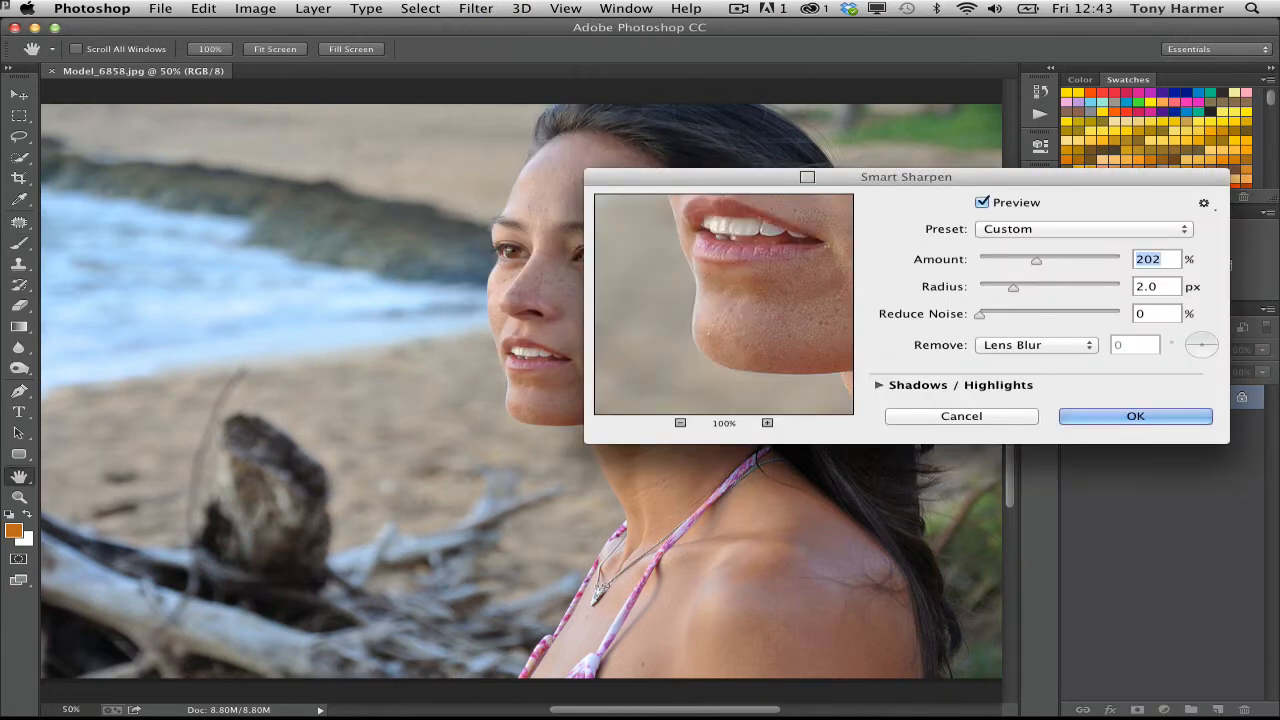
left_click_drag(807, 177, 812, 67)
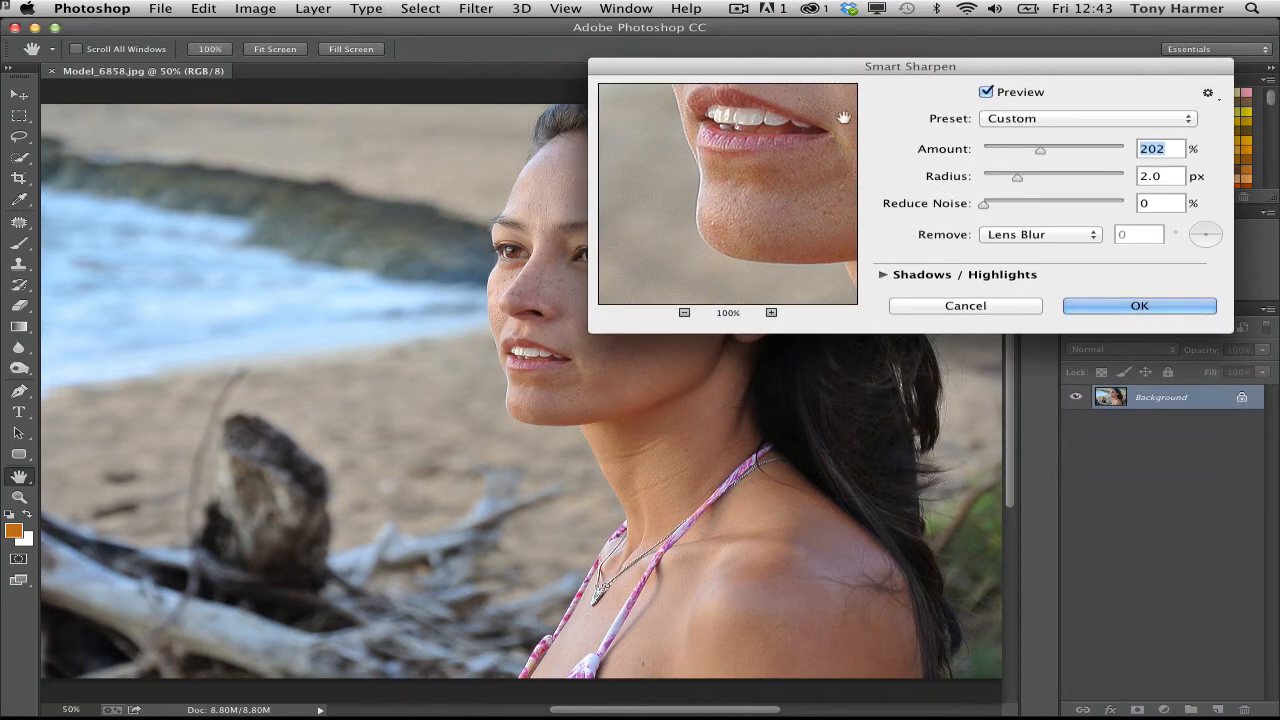
- Set the Smart Sharpen radius to 3.8 px, try an amount of 500% on the face and lower it to 266%
left_click_drag(1016, 177, 1035, 182)
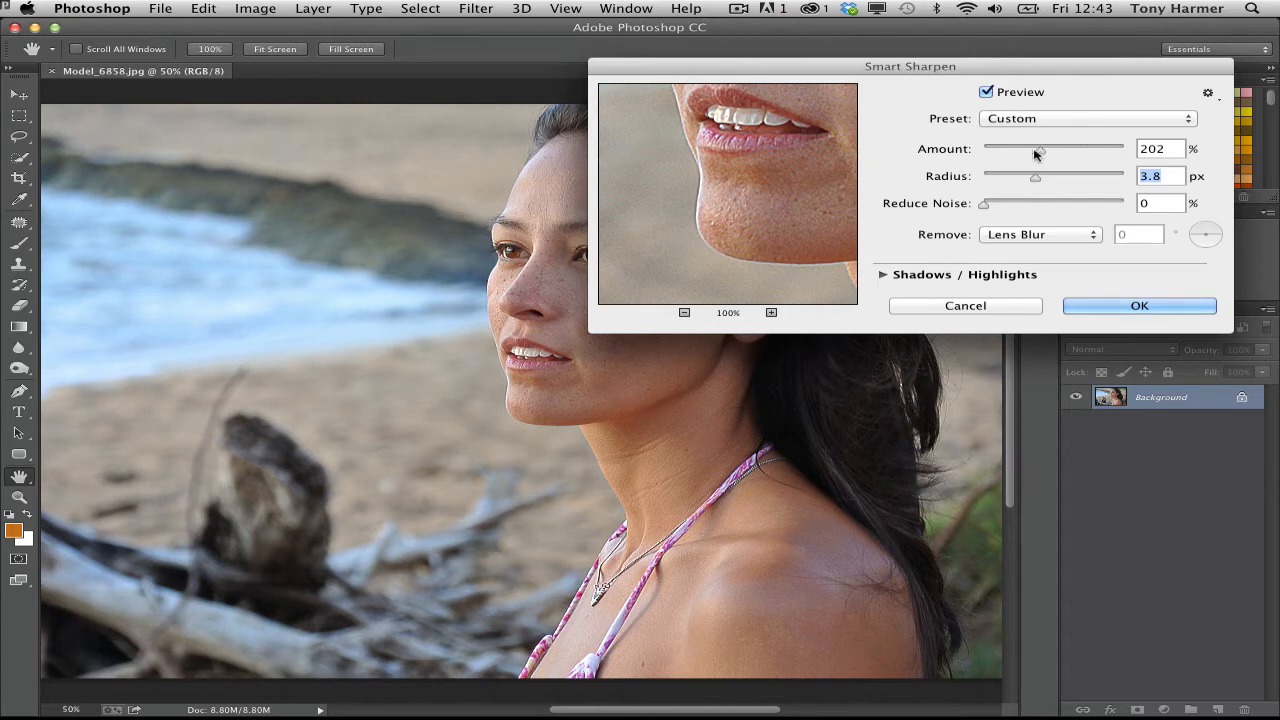
left_click_drag(760, 158, 781, 377)
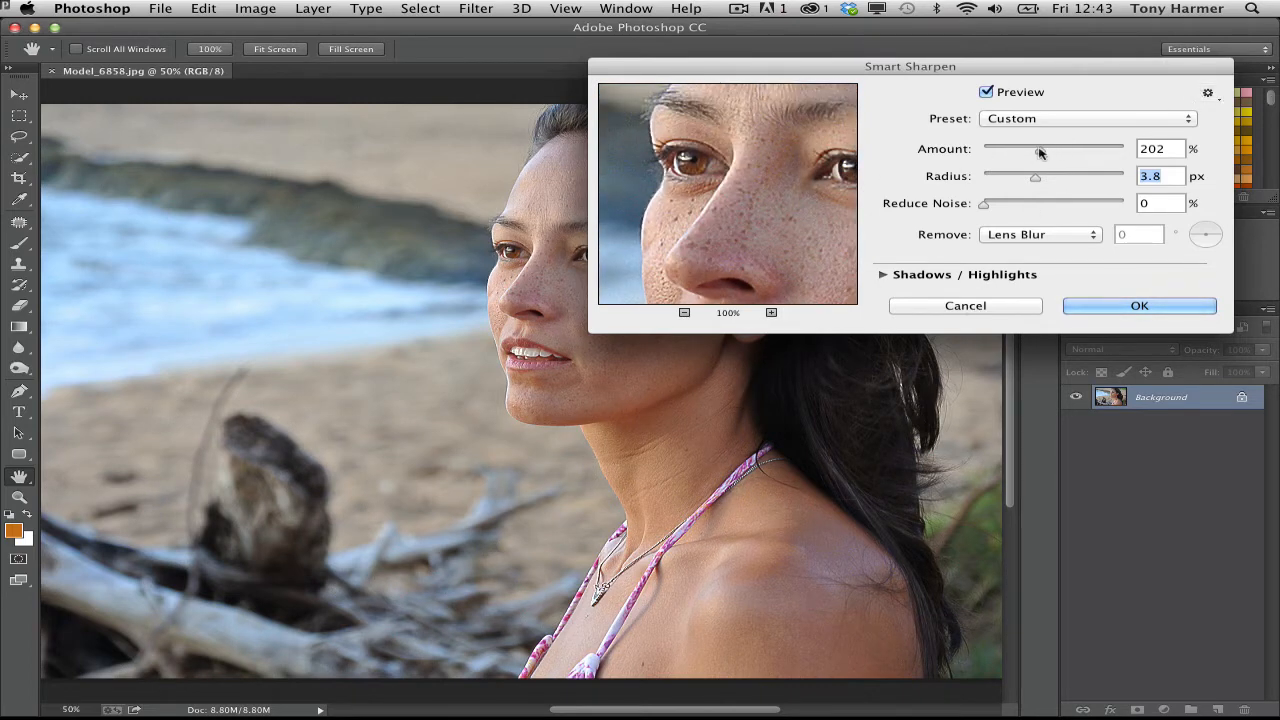
left_click_drag(1040, 150, 1140, 150)
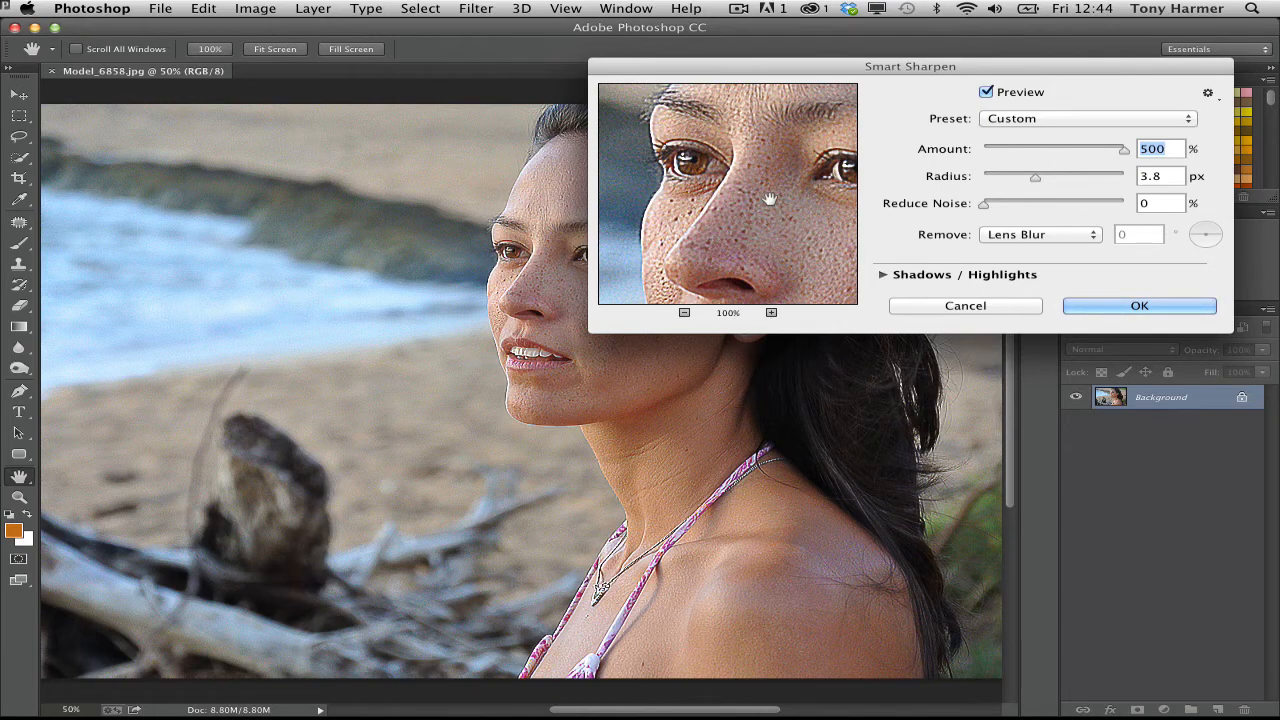
left_click_drag(1122, 150, 1062, 157)
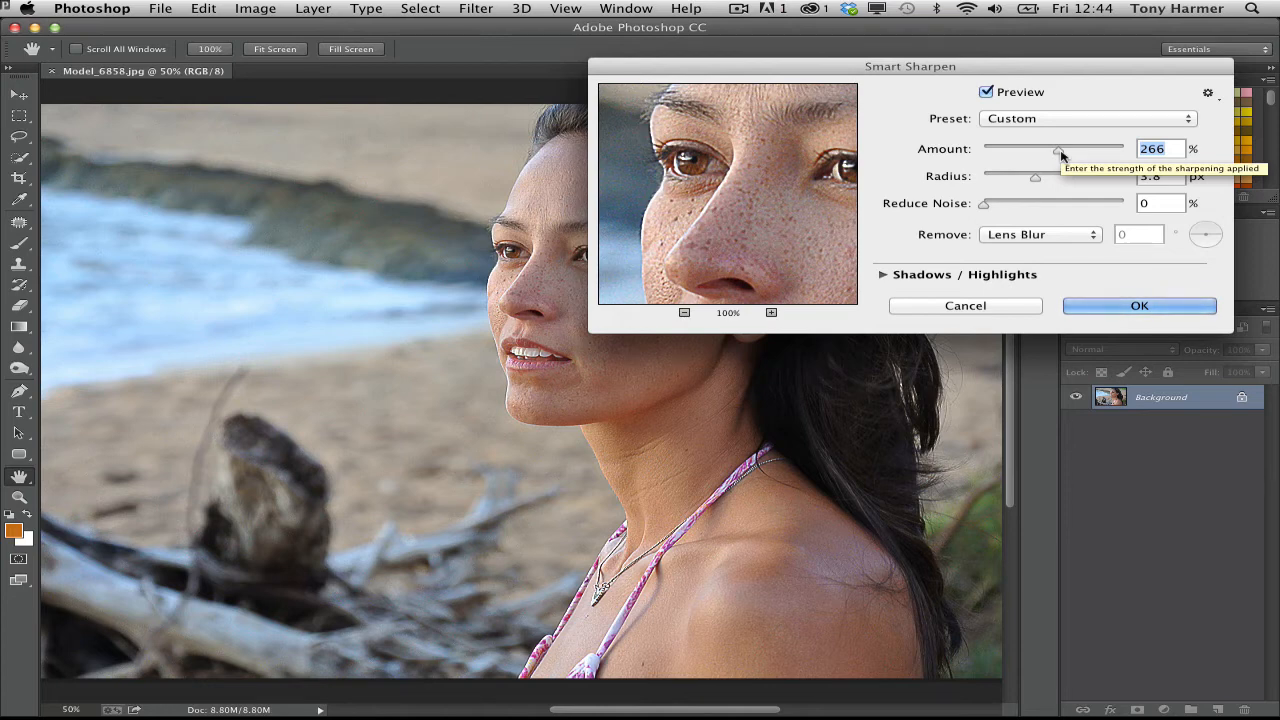
- Lower the Smart Sharpen amount to 245% and set Reduce Noise to 10%
left_click_drag(1061, 153, 1052, 153)
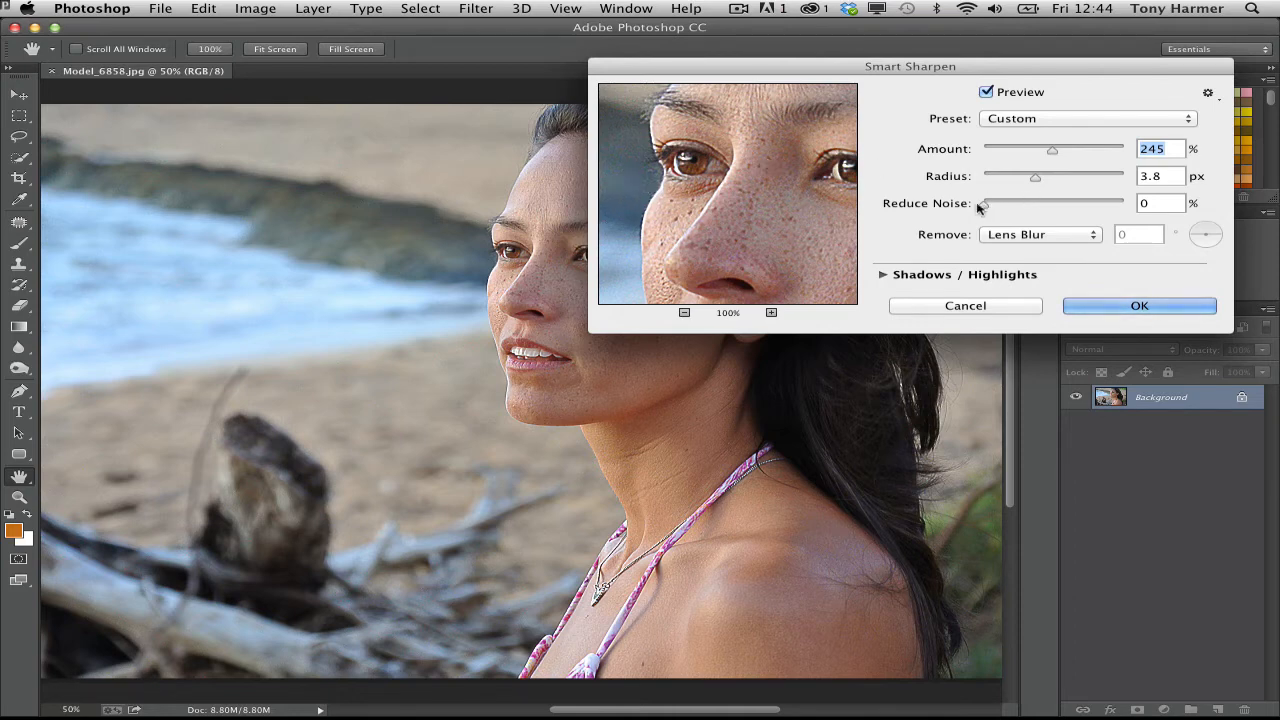
left_click_drag(985, 205, 998, 209)
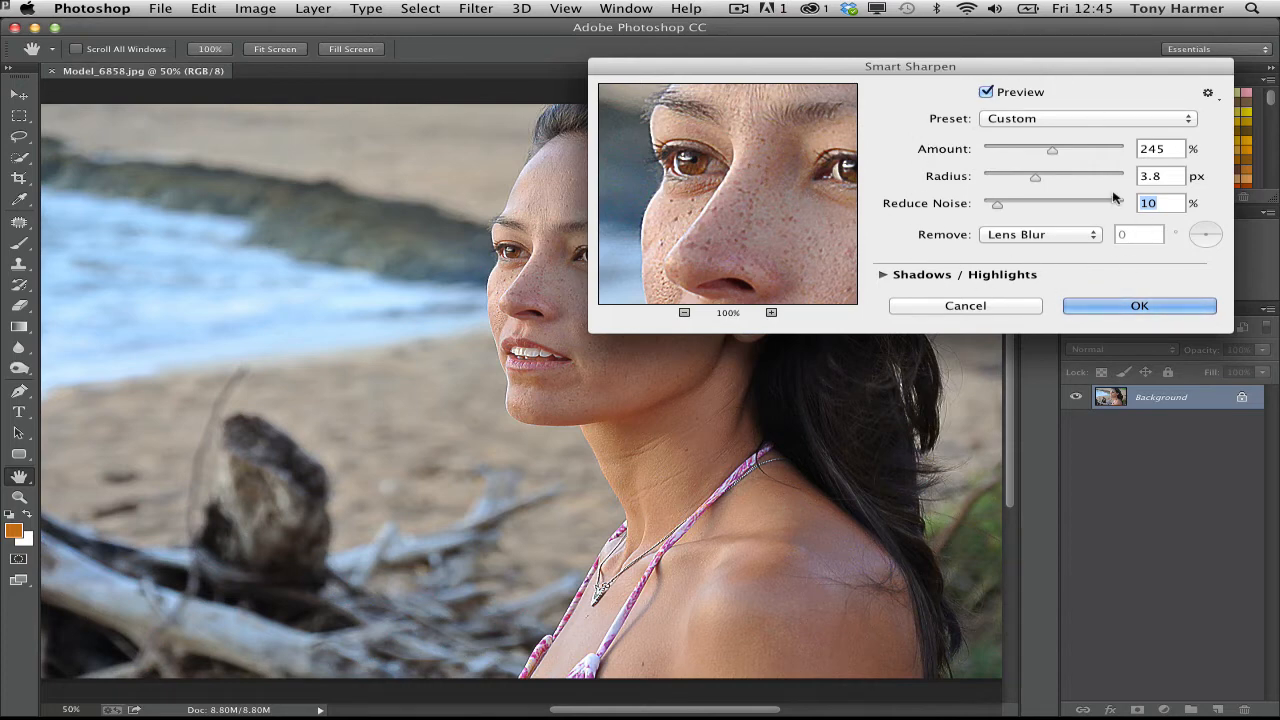
- Look over Smart Sharpen's legacy option and its Shadows and Highlights settings, and leave the filter without applying it
left_click(1208, 94)
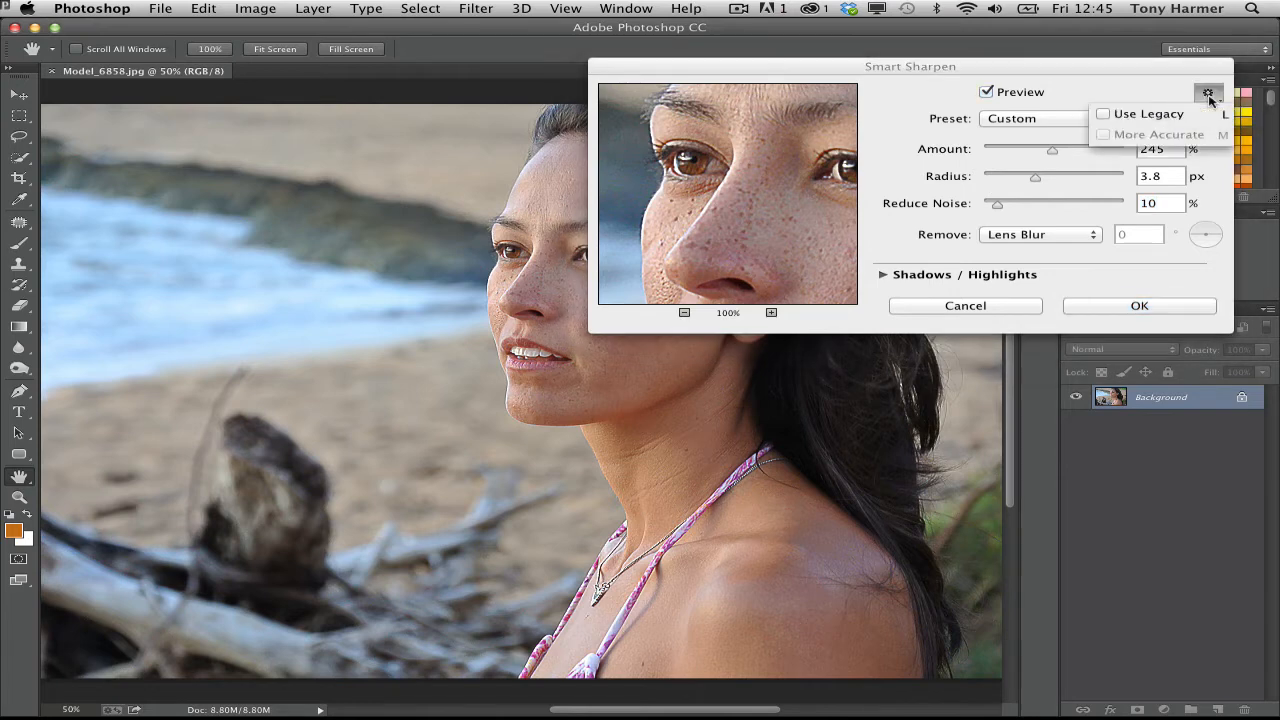
left_click(1138, 94)
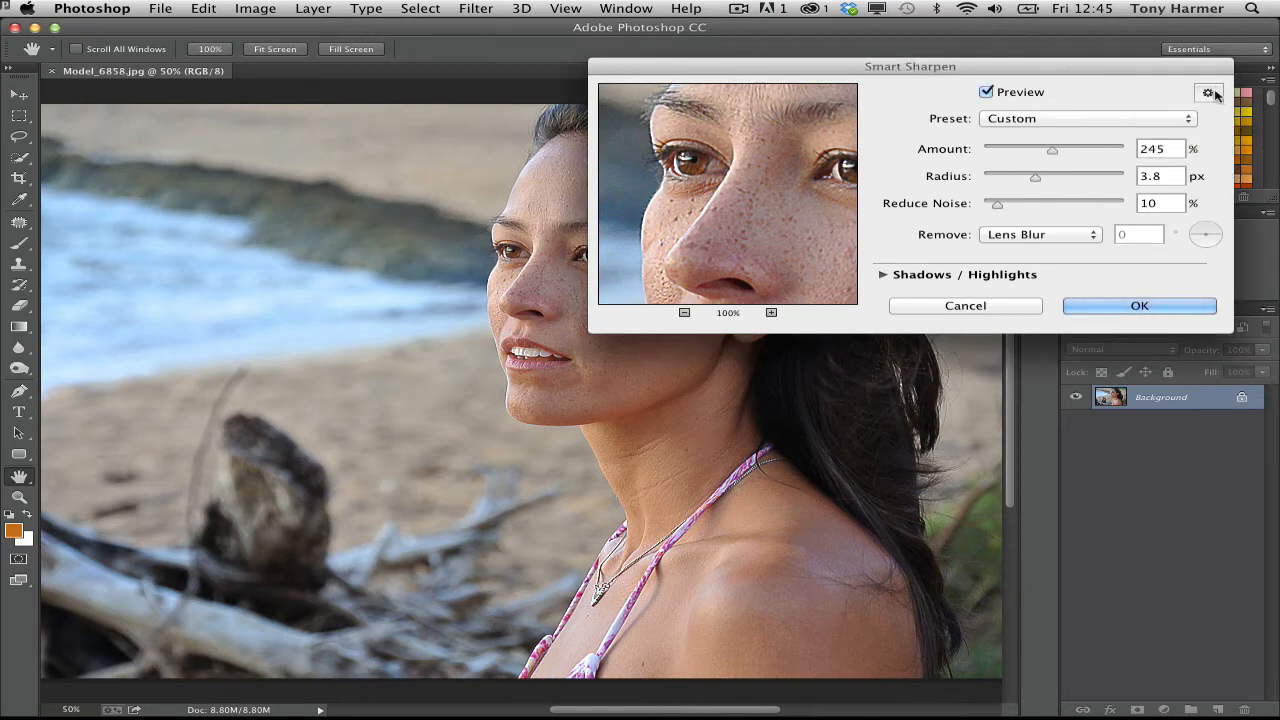
left_click(883, 275)
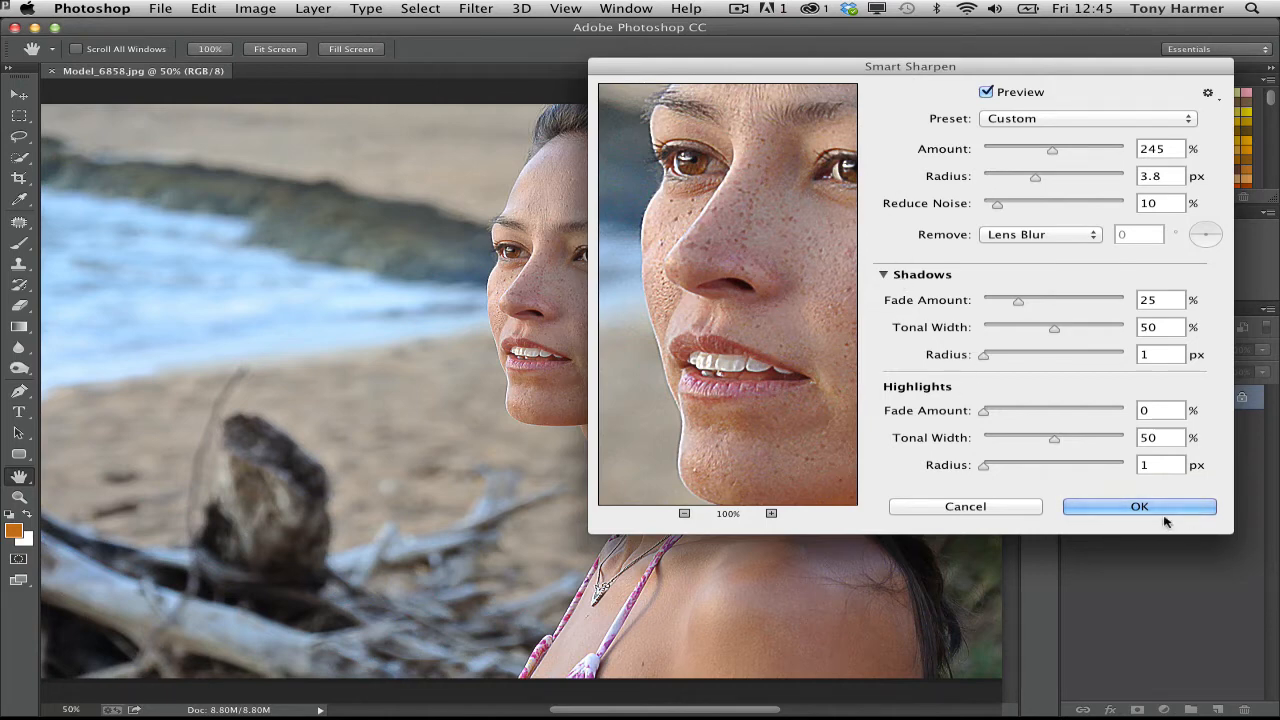
left_click(948, 510)
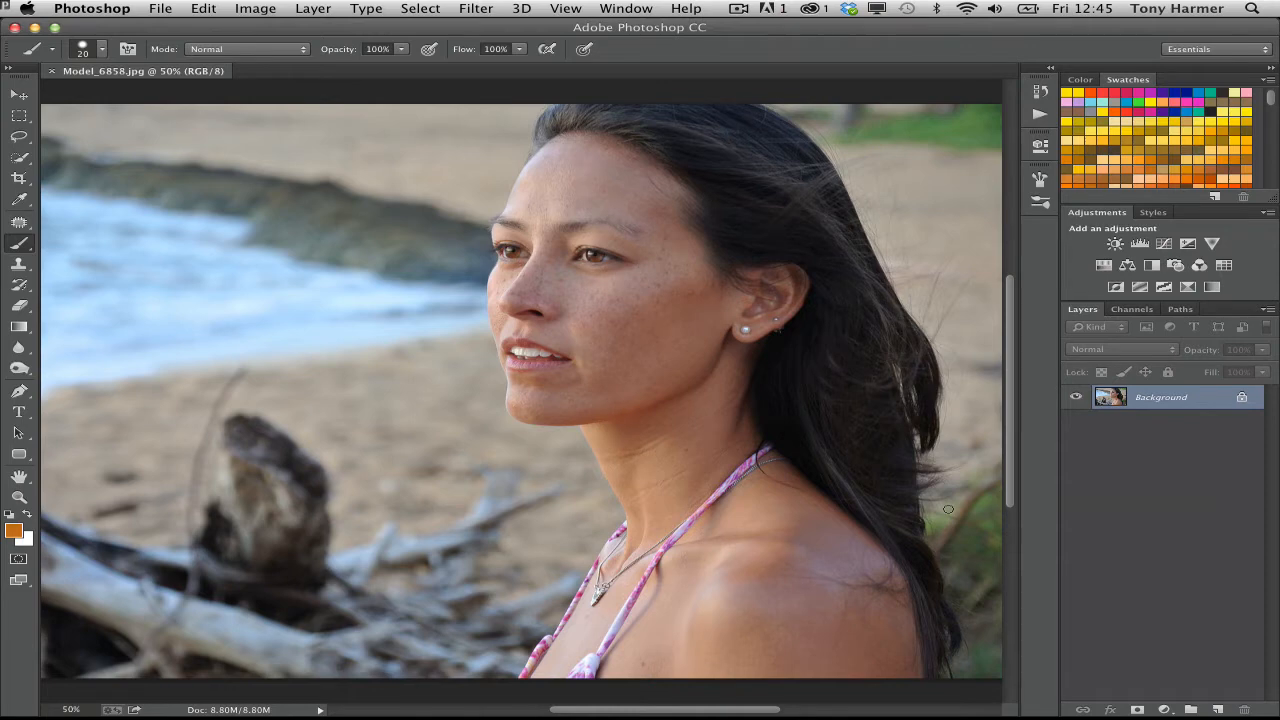
- Close the portrait, switch to Adobe Bridge and open Campsite_Shot06_0189.psd from the items in the PhotoshopCC_DemoAssets subfolders
key("super+w")
key("super+Tab")
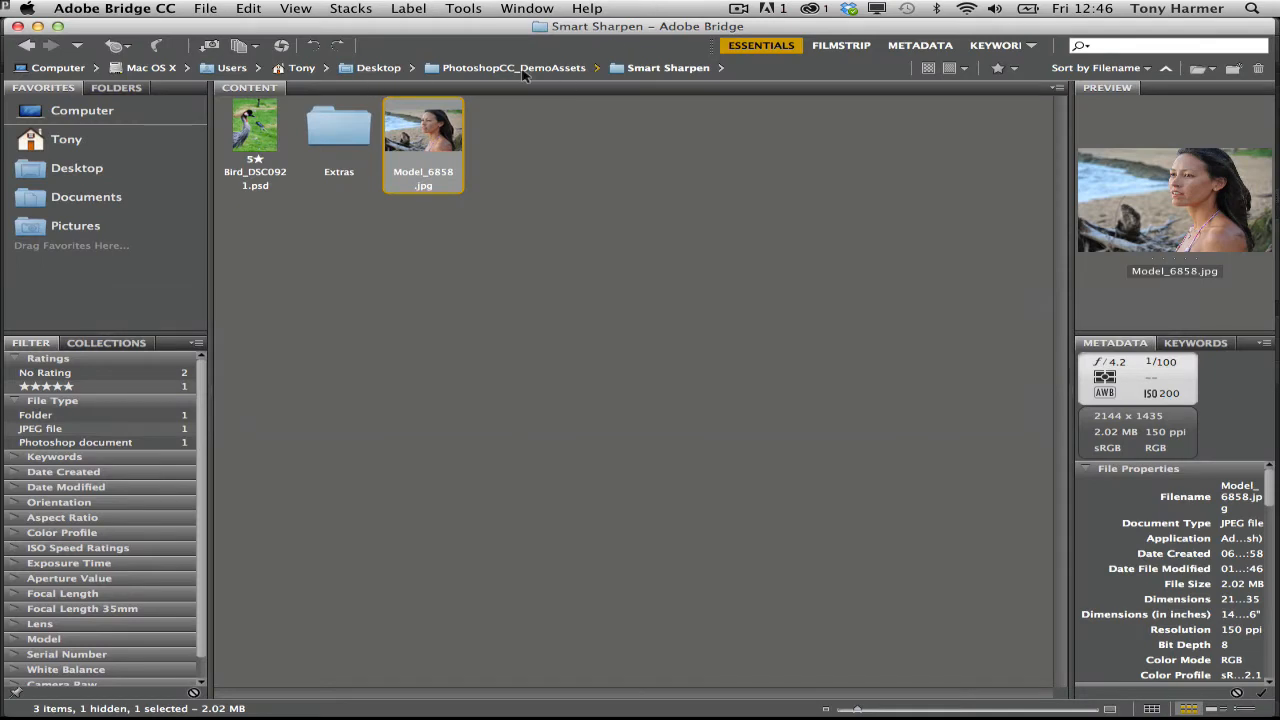
left_click(521, 69)
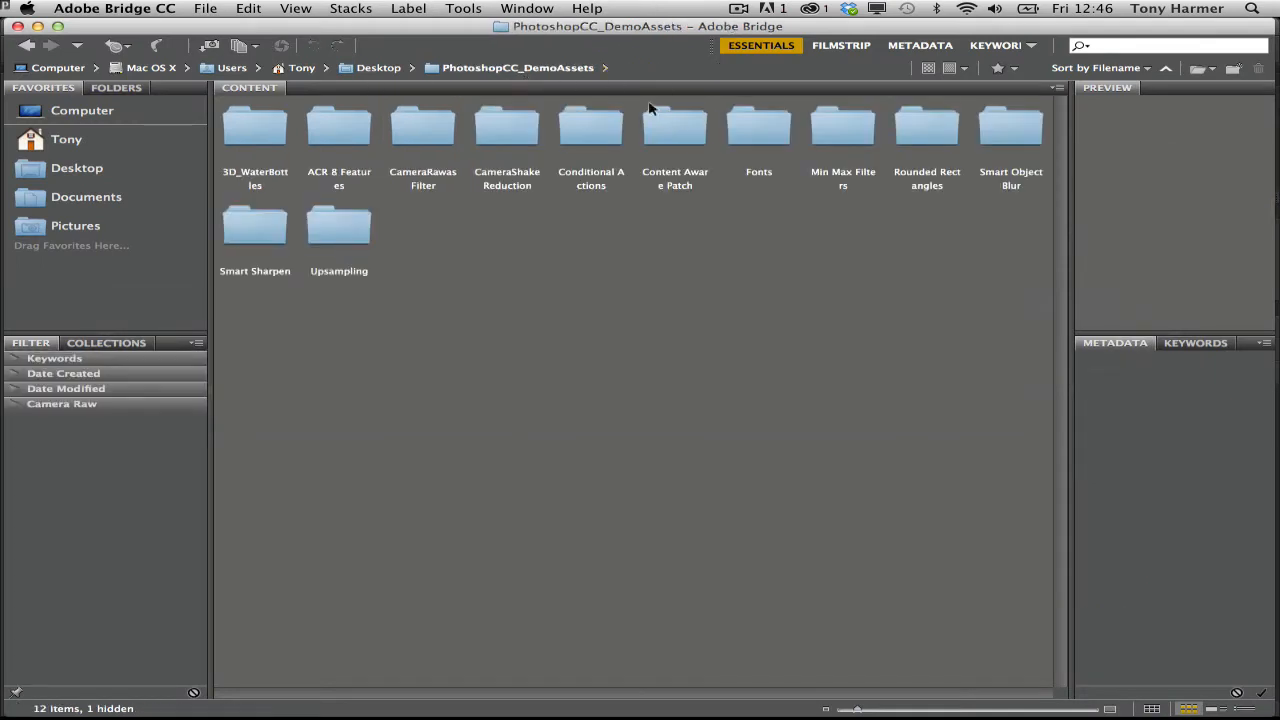
left_click(609, 72)
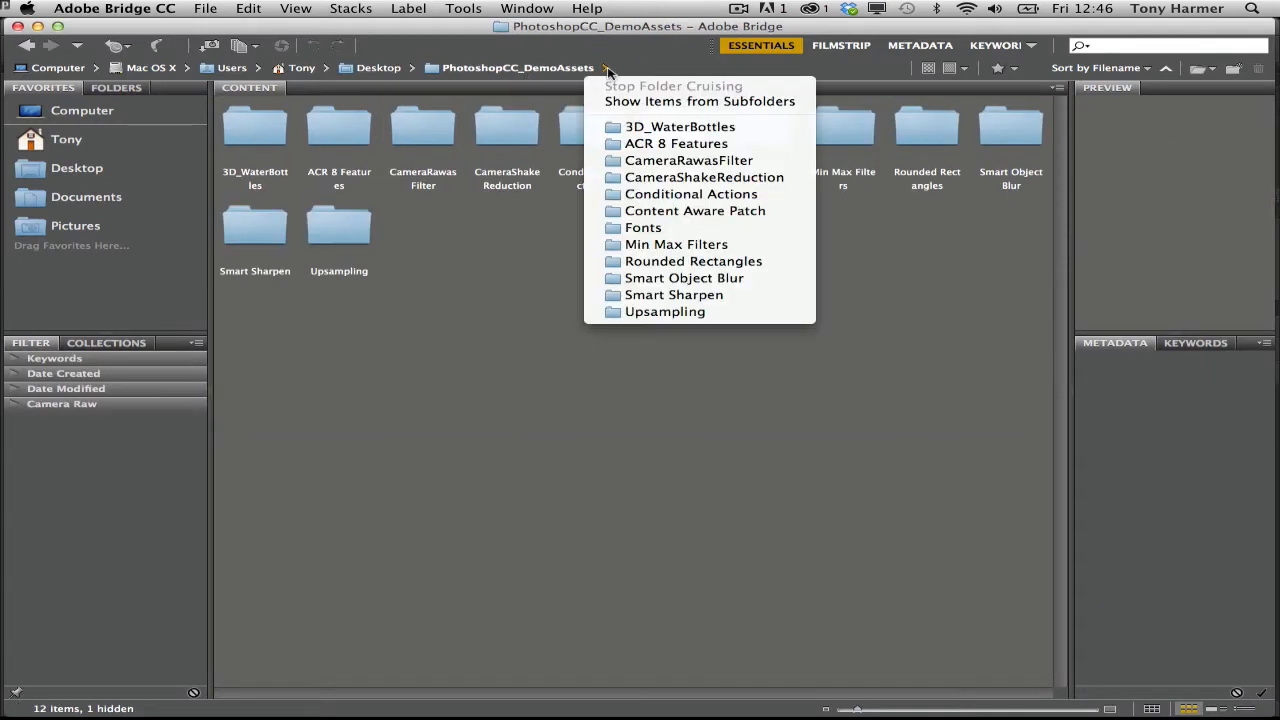
left_click(624, 105)
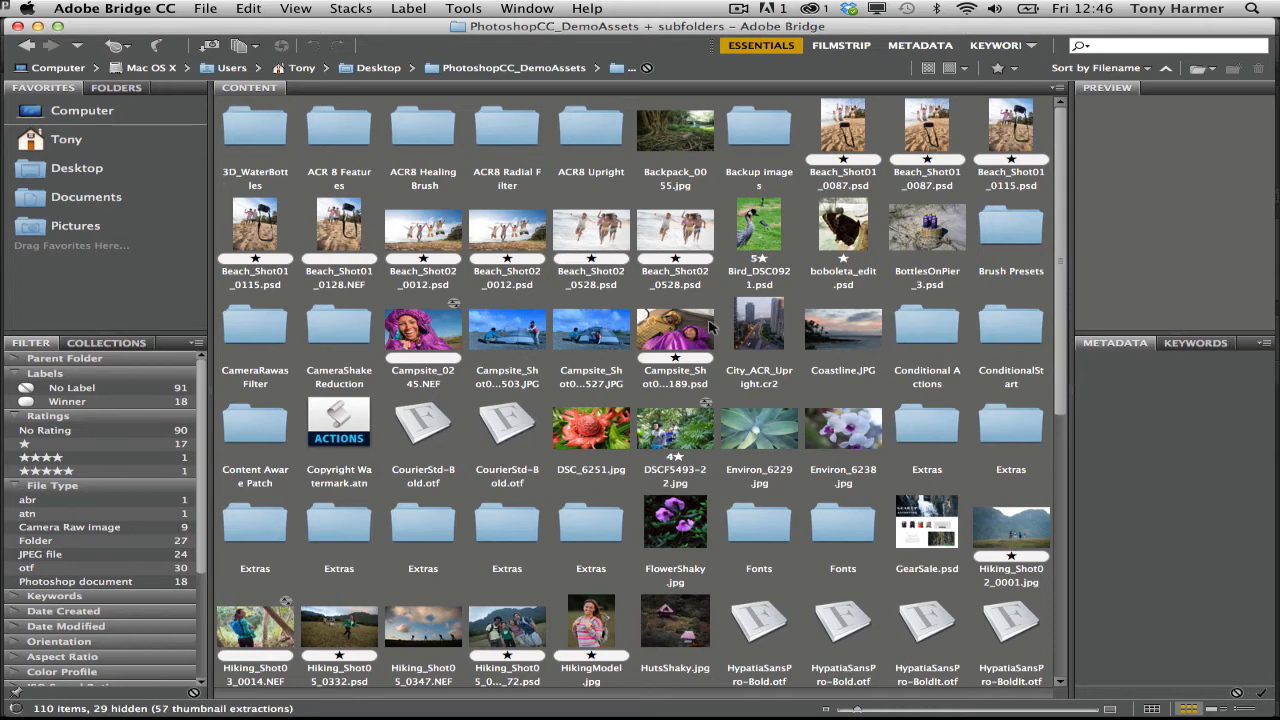
left_click(707, 318)
double_click(707, 318)
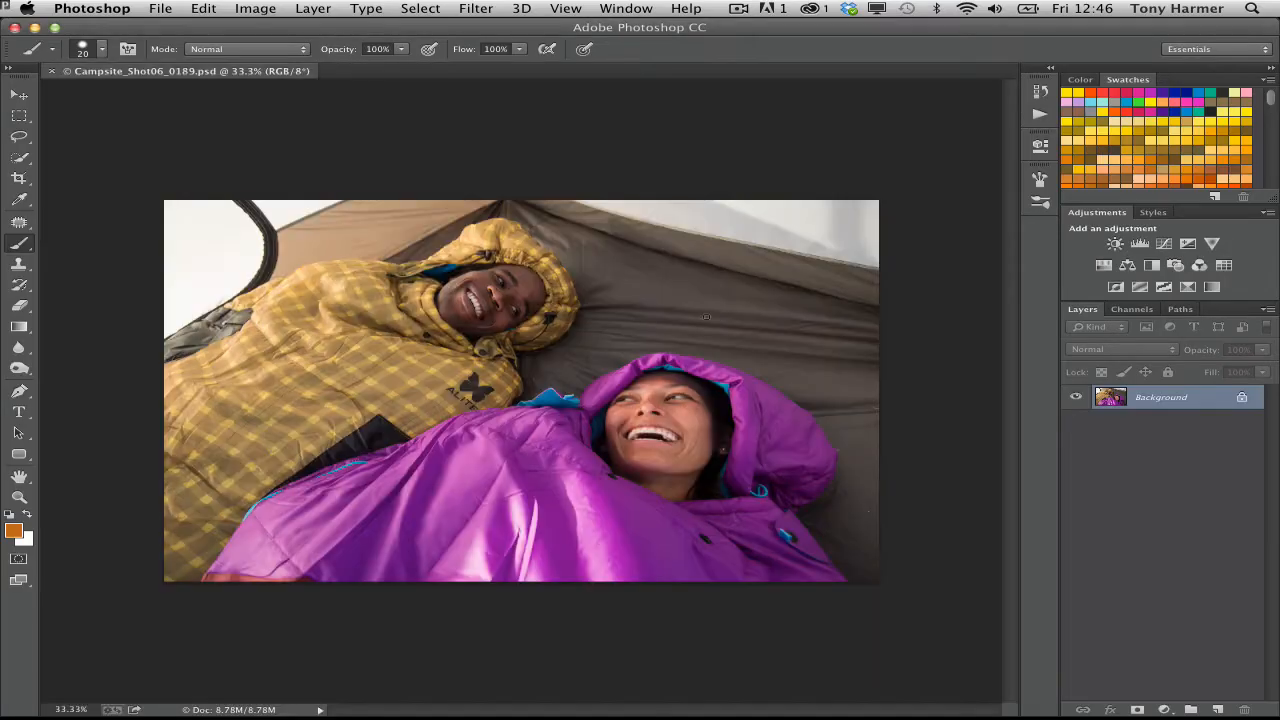
- Create a keyboard shortcut set based on Photoshop Defaults, saving it under the existing custom set's name with 2 appended
left_click(258, 8)
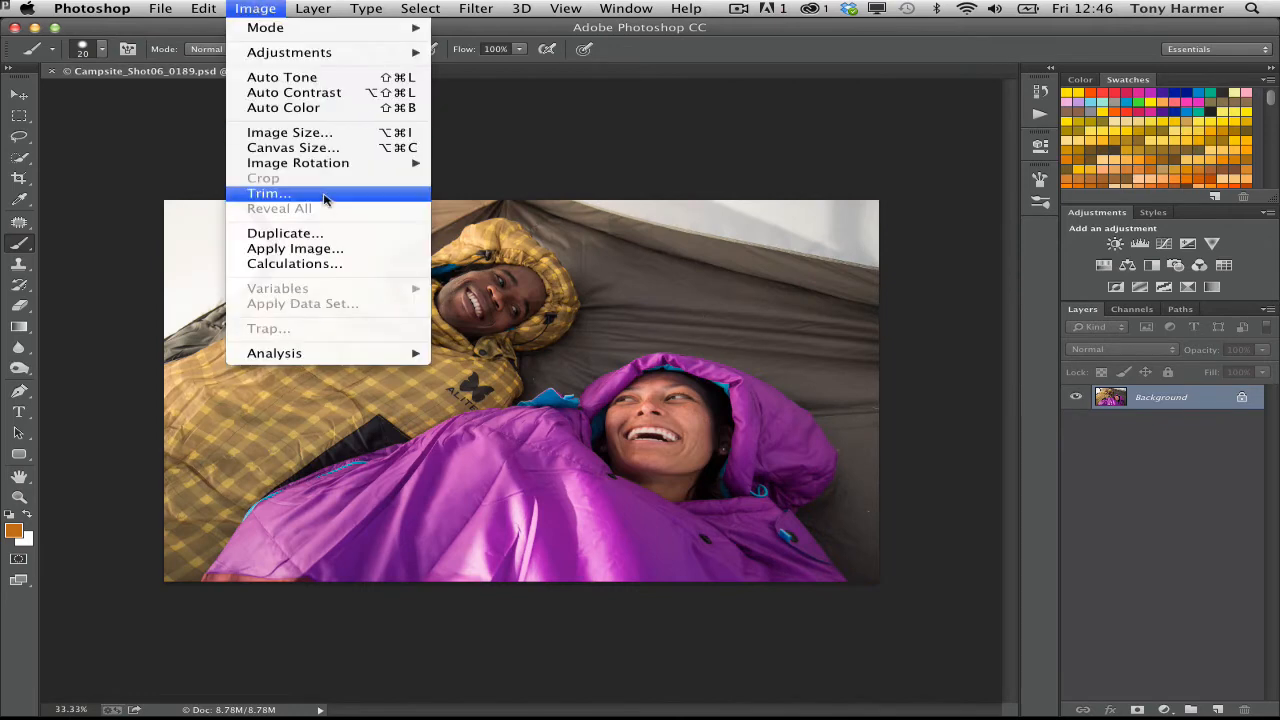
mouse_move(95, 8)
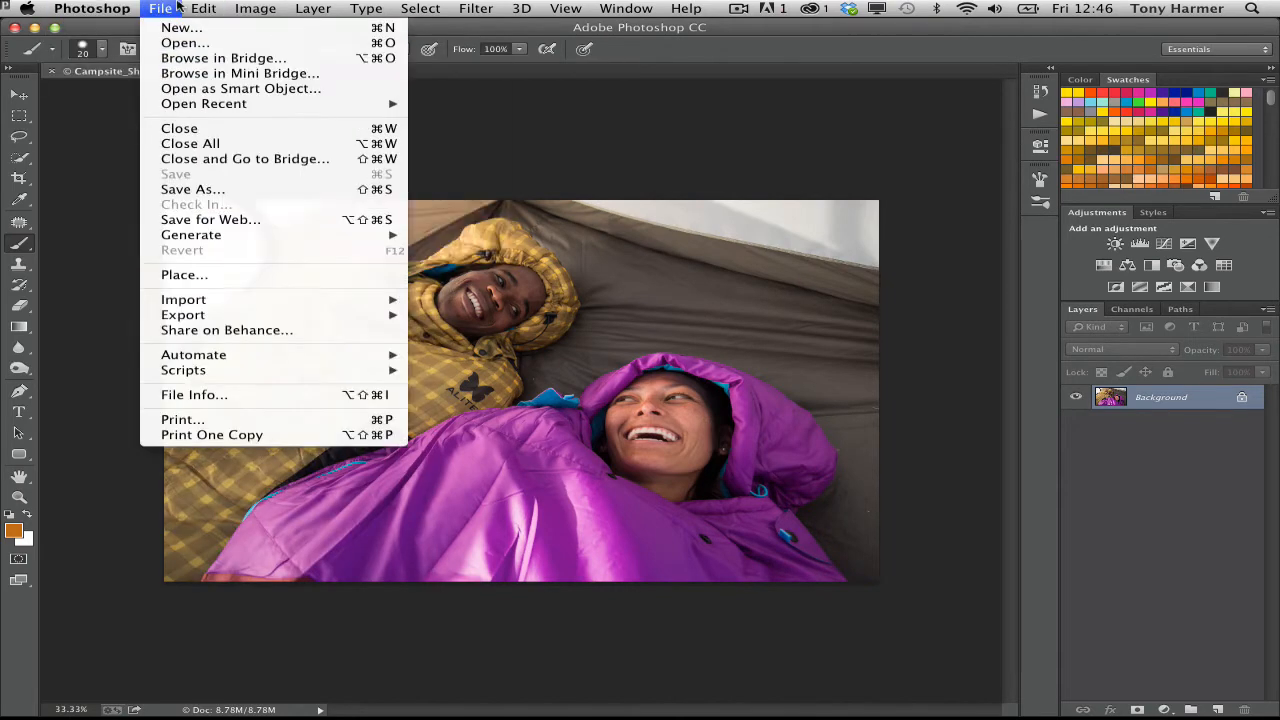
mouse_move(203, 8)
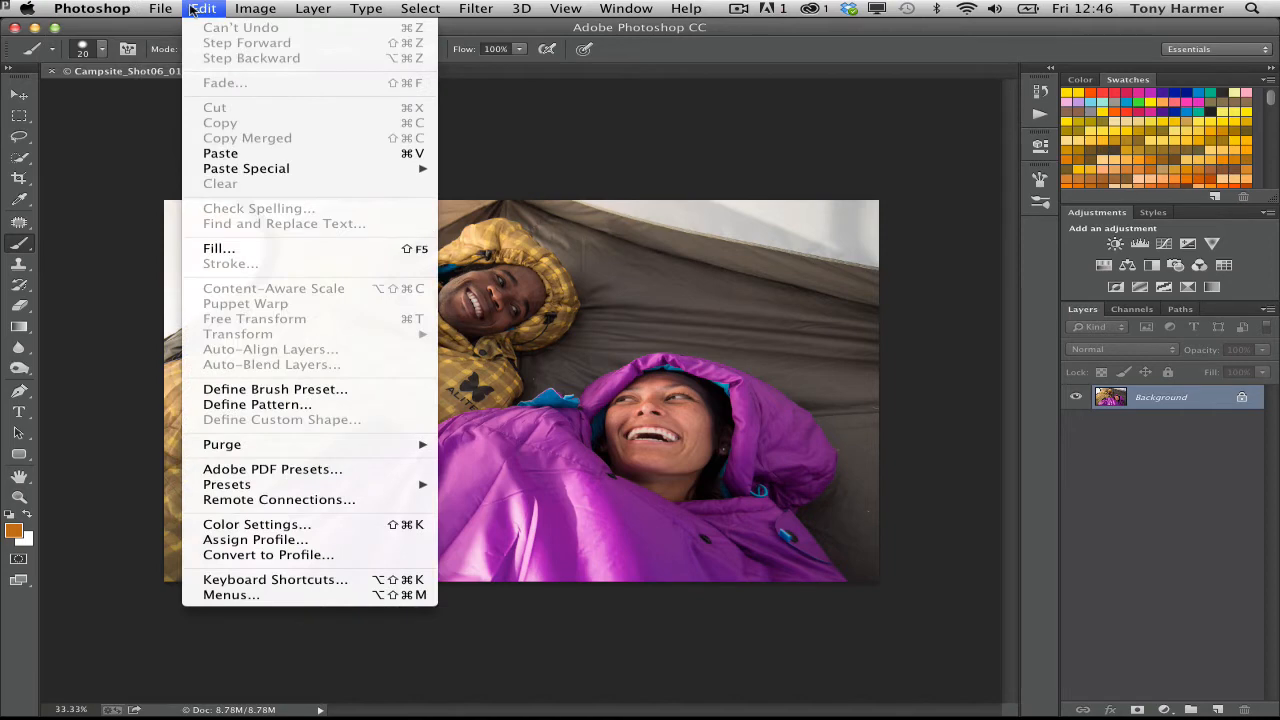
left_click(352, 582)
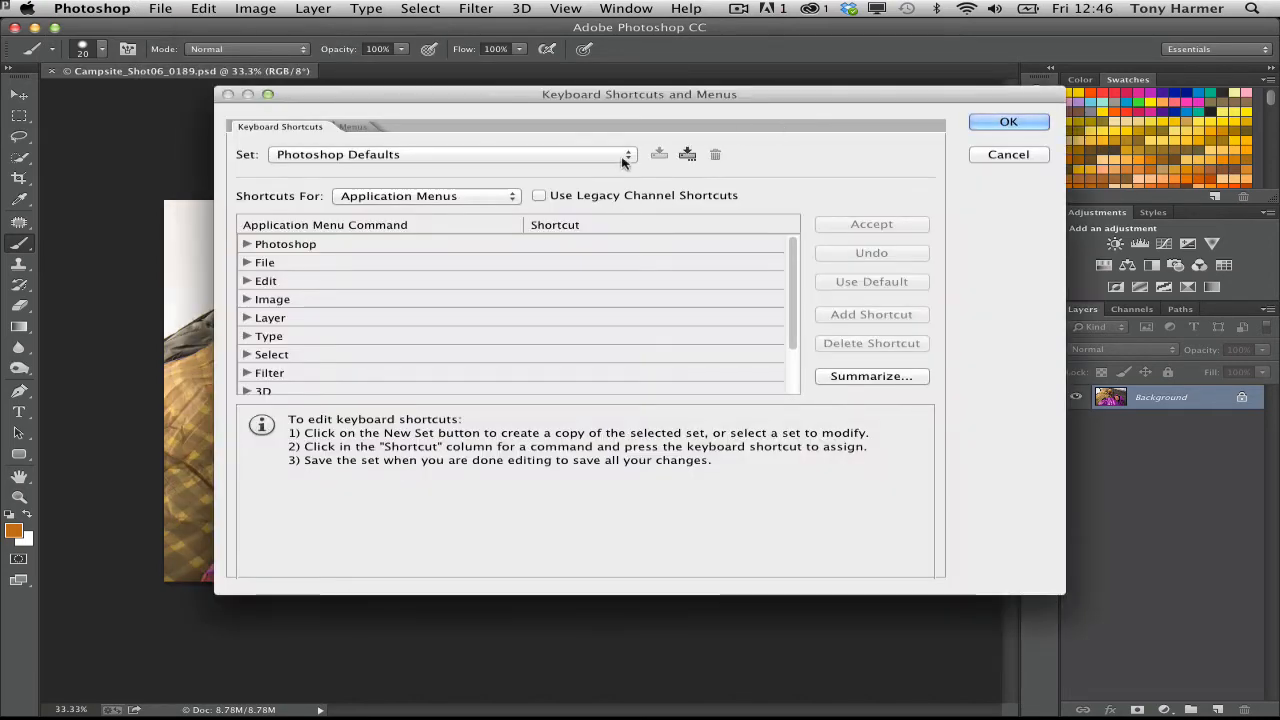
left_click(687, 155)
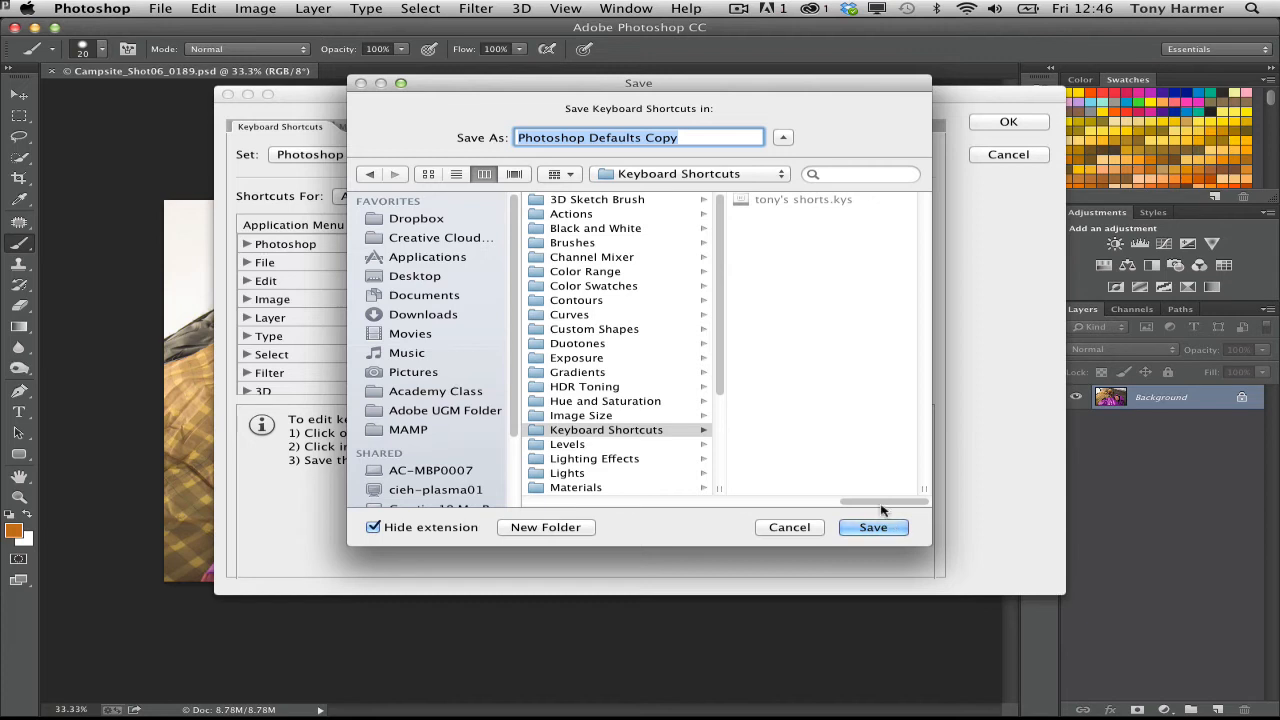
left_click(780, 201)
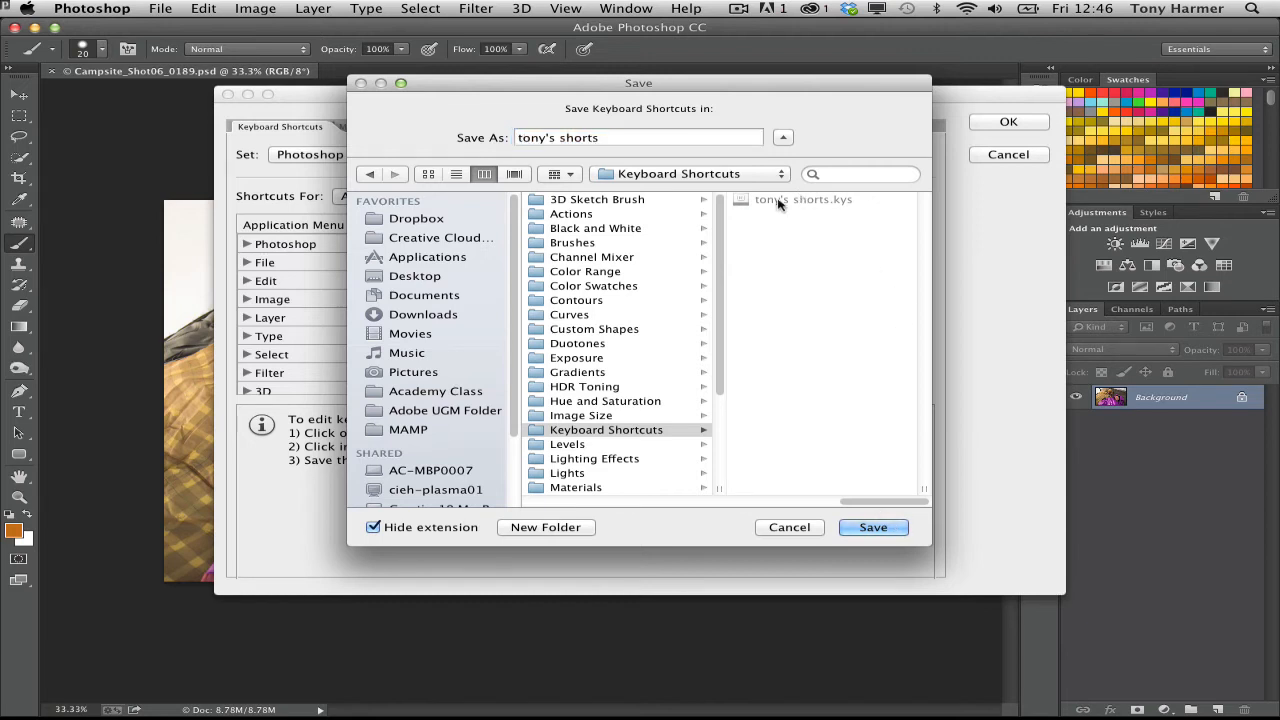
left_click(873, 528)
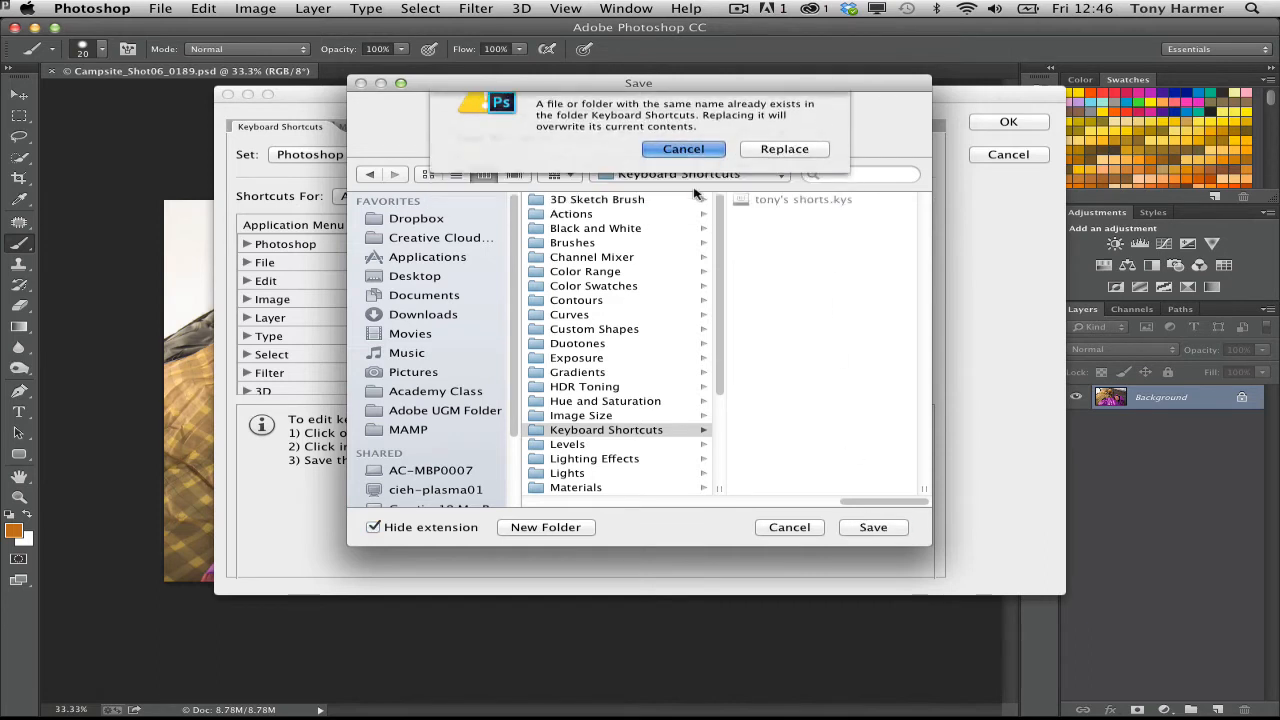
key("Escape")
left_click(612, 137)
type("2")
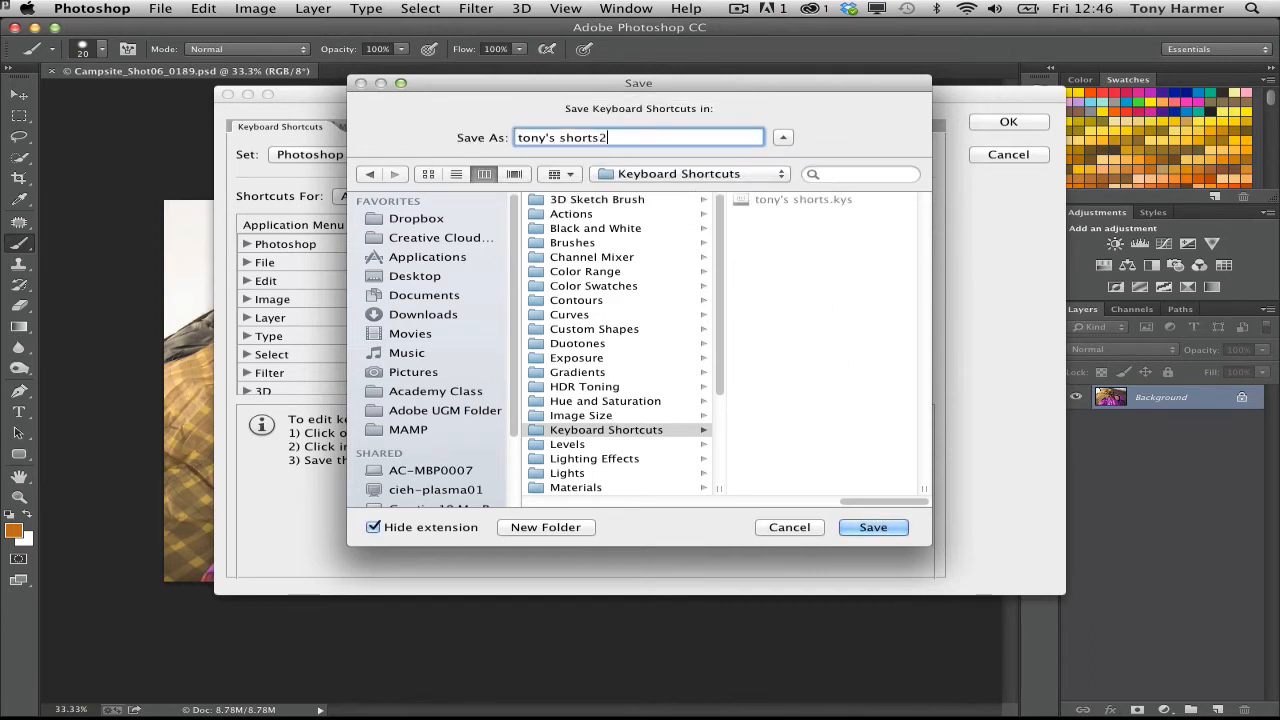
left_click(867, 531)
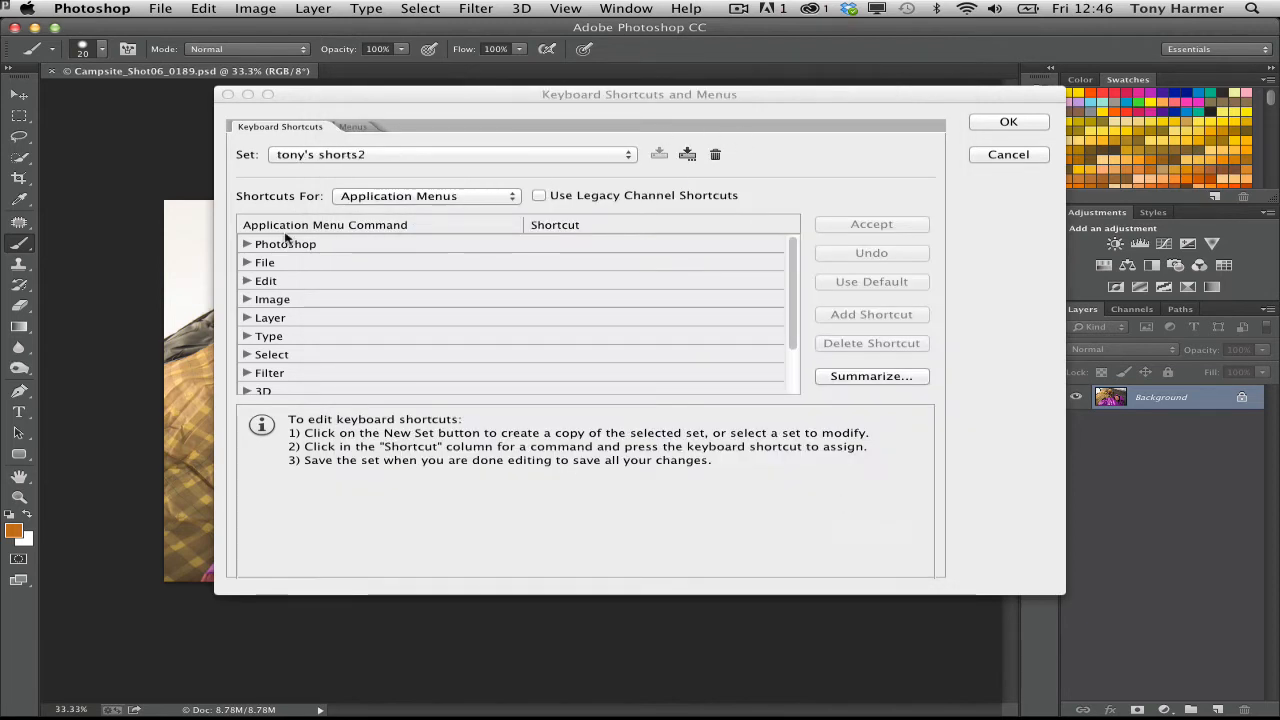
- Assign the shortcut ⌘+/ to the Image category's Duplicate command in the new shortcut set and accept the change
left_click(250, 300)
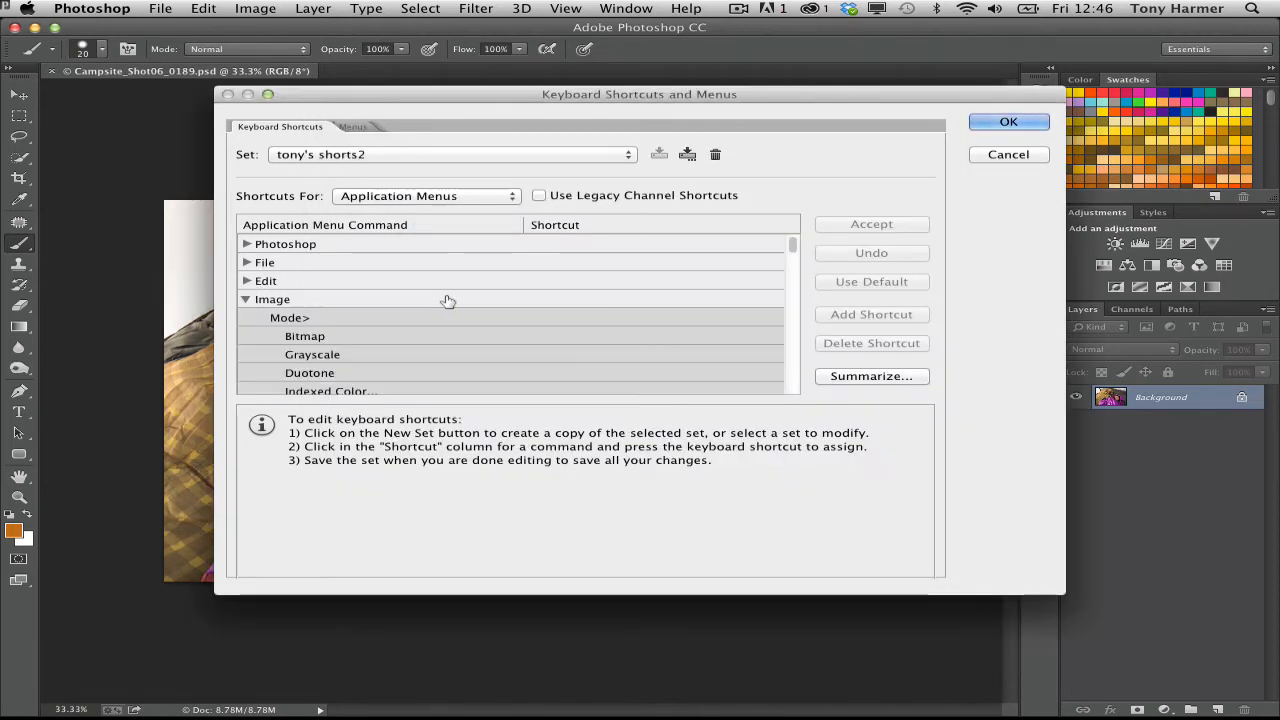
scroll(447, 301, "down", 5)
scroll(447, 301, "up", 2)
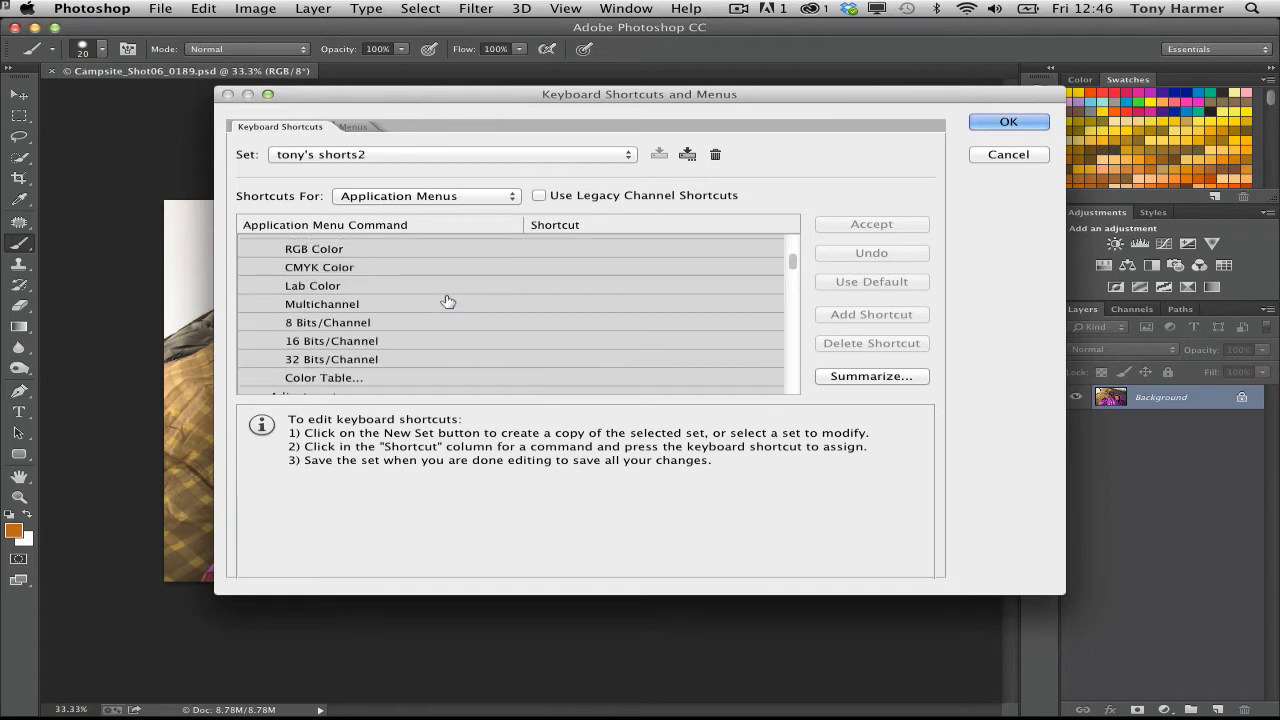
scroll(447, 301, "down", 5)
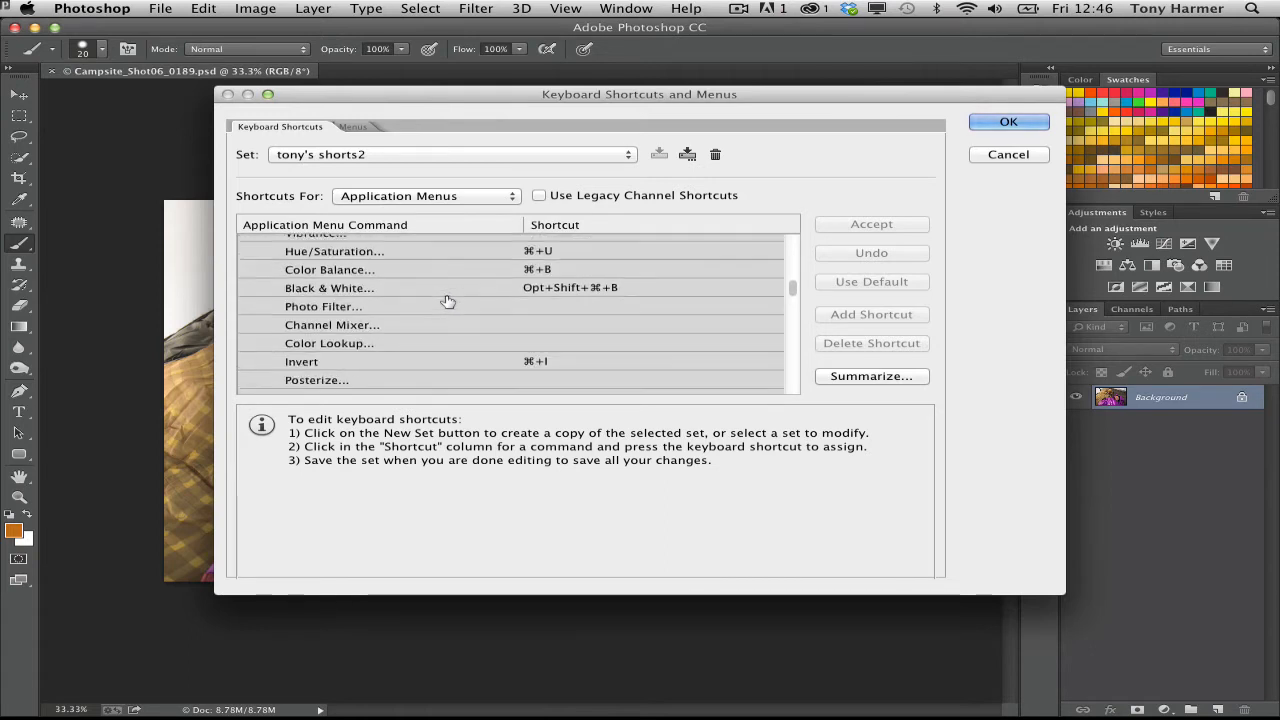
scroll(447, 303, "down", 1)
scroll(453, 340, "down", 1)
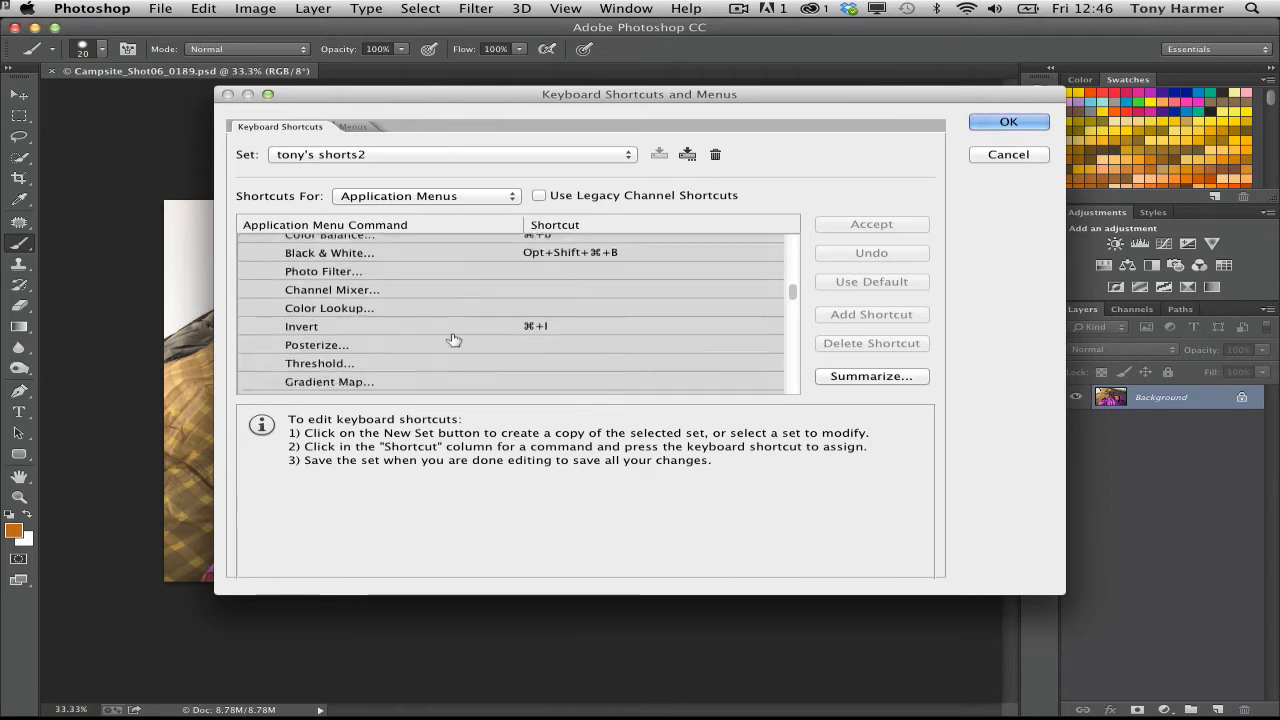
scroll(453, 340, "down", 6)
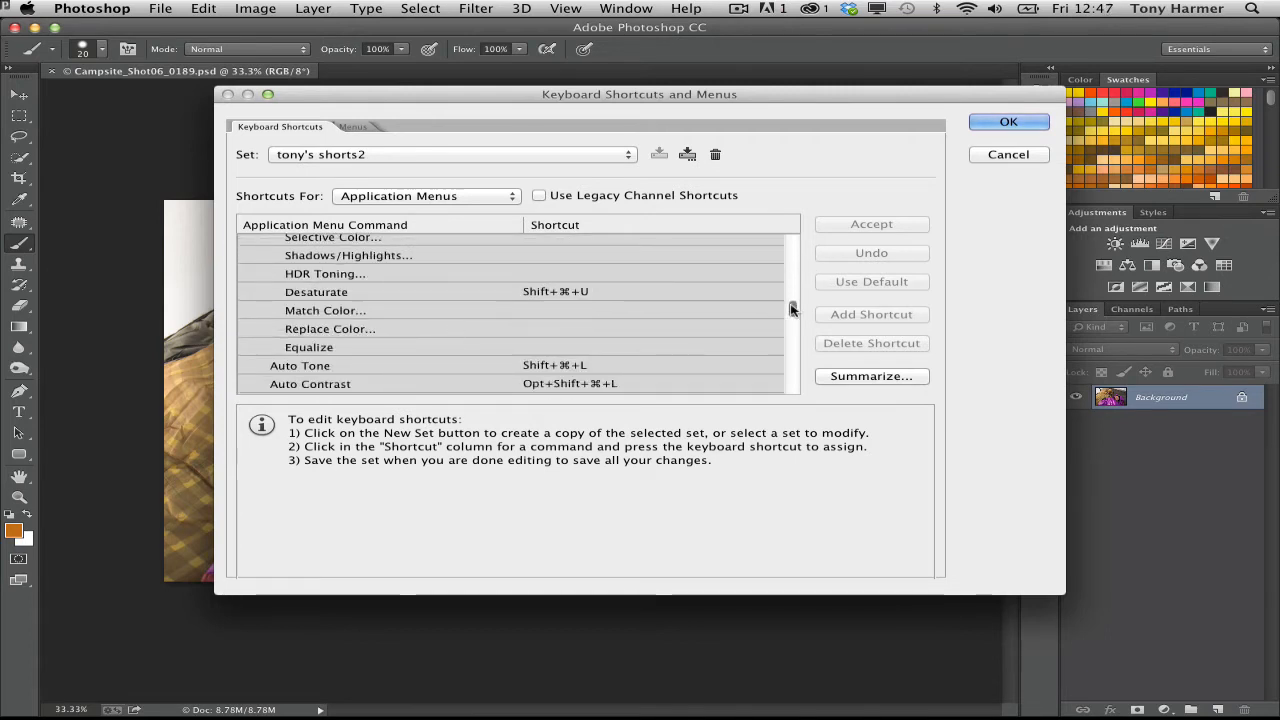
left_click_drag(789, 309, 797, 345)
left_click(297, 299)
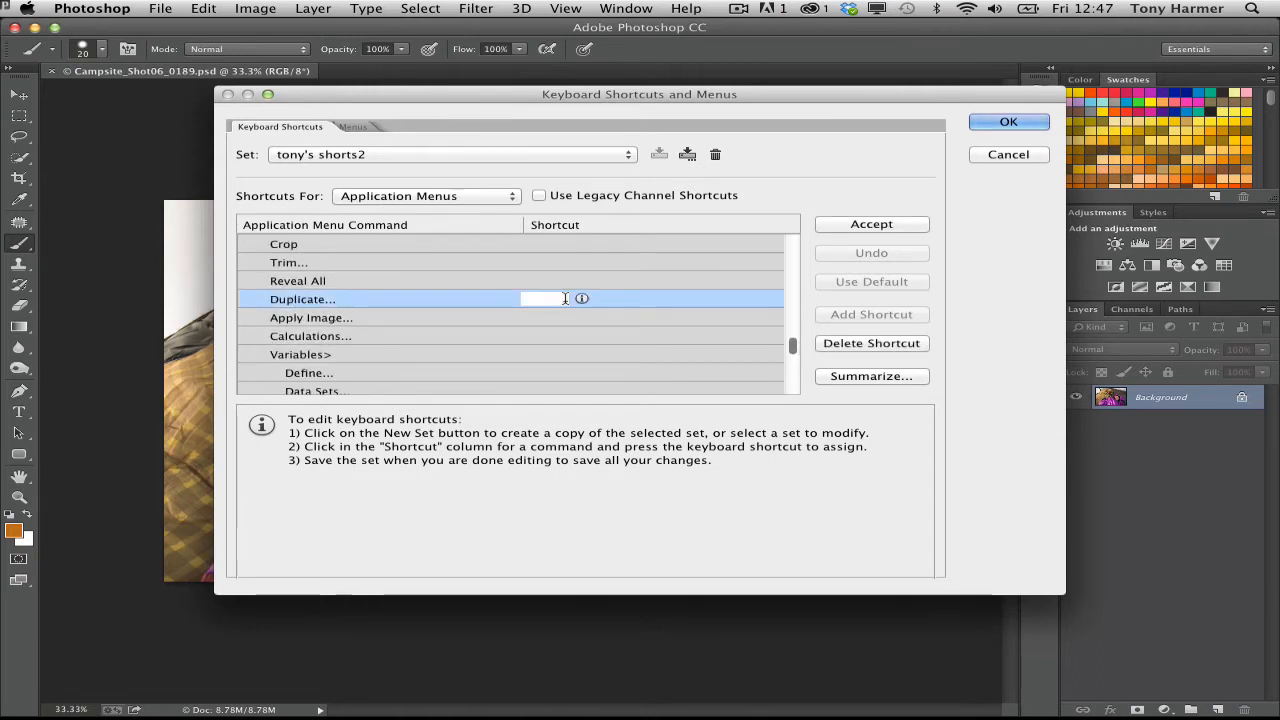
key("super+slash")
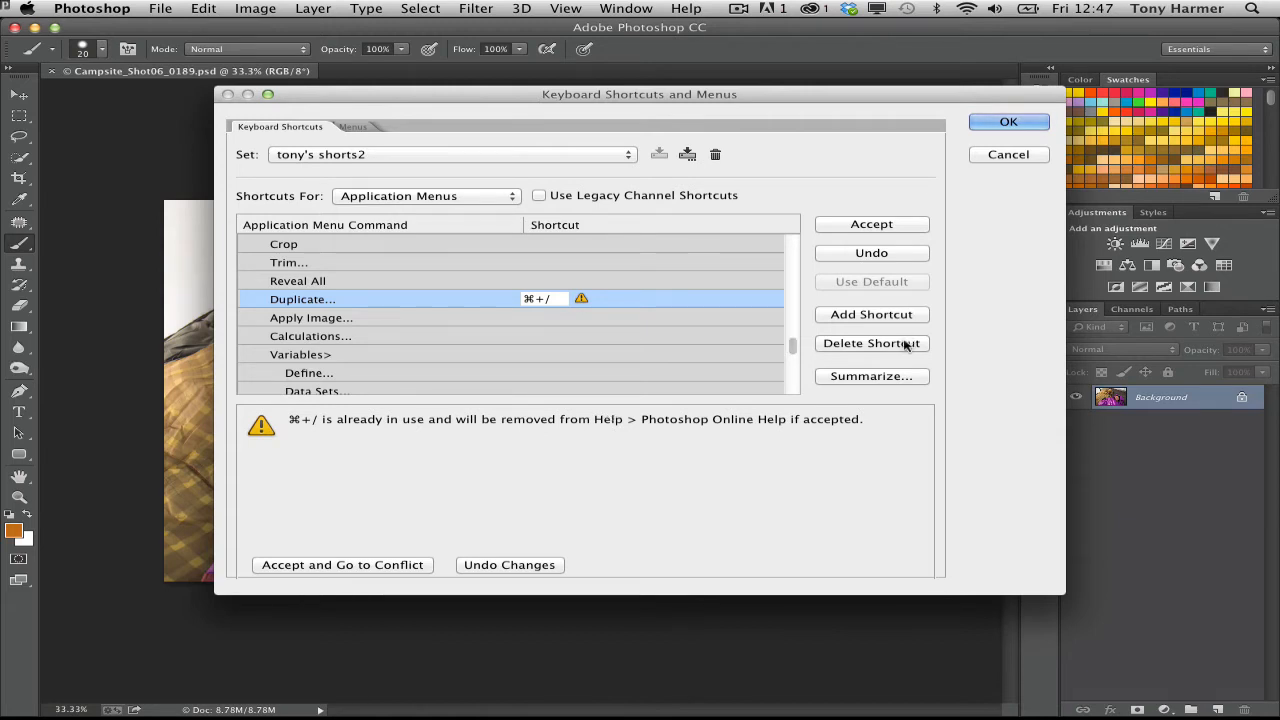
left_click(910, 224)
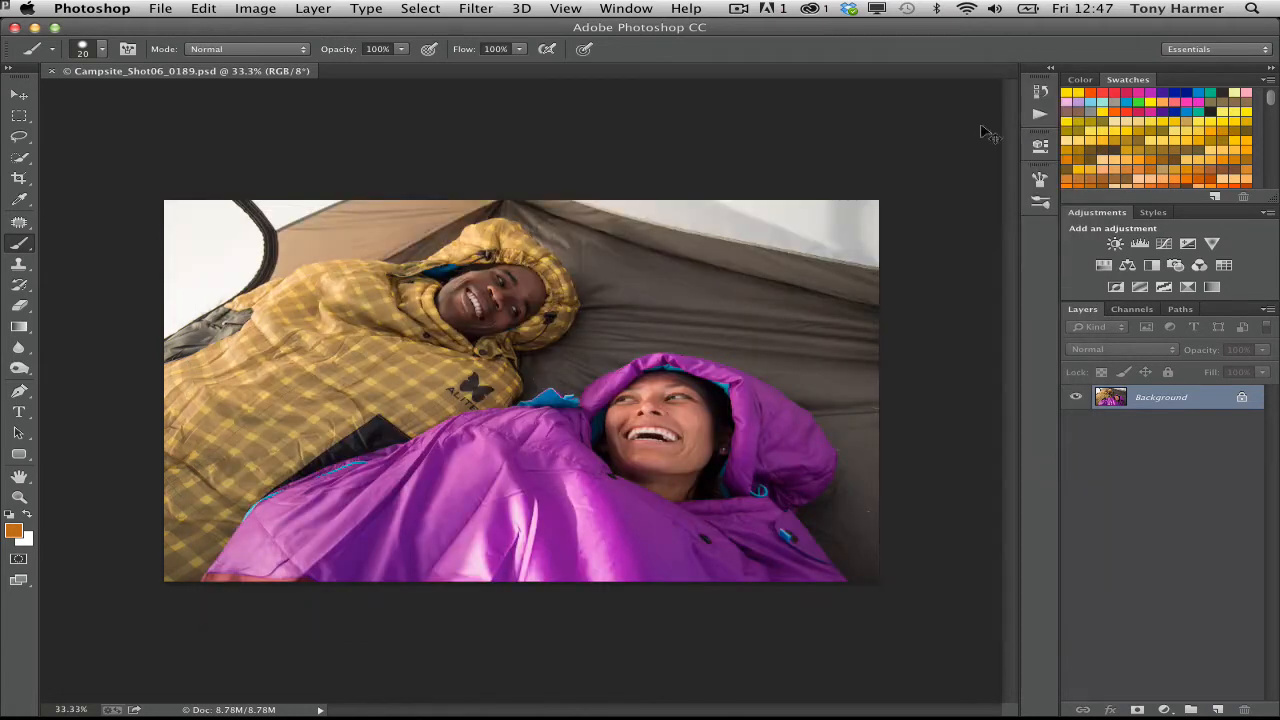
- Duplicate the campsite image twice, keeping the suggested copy names
key("alt+super+d")
key("Return")
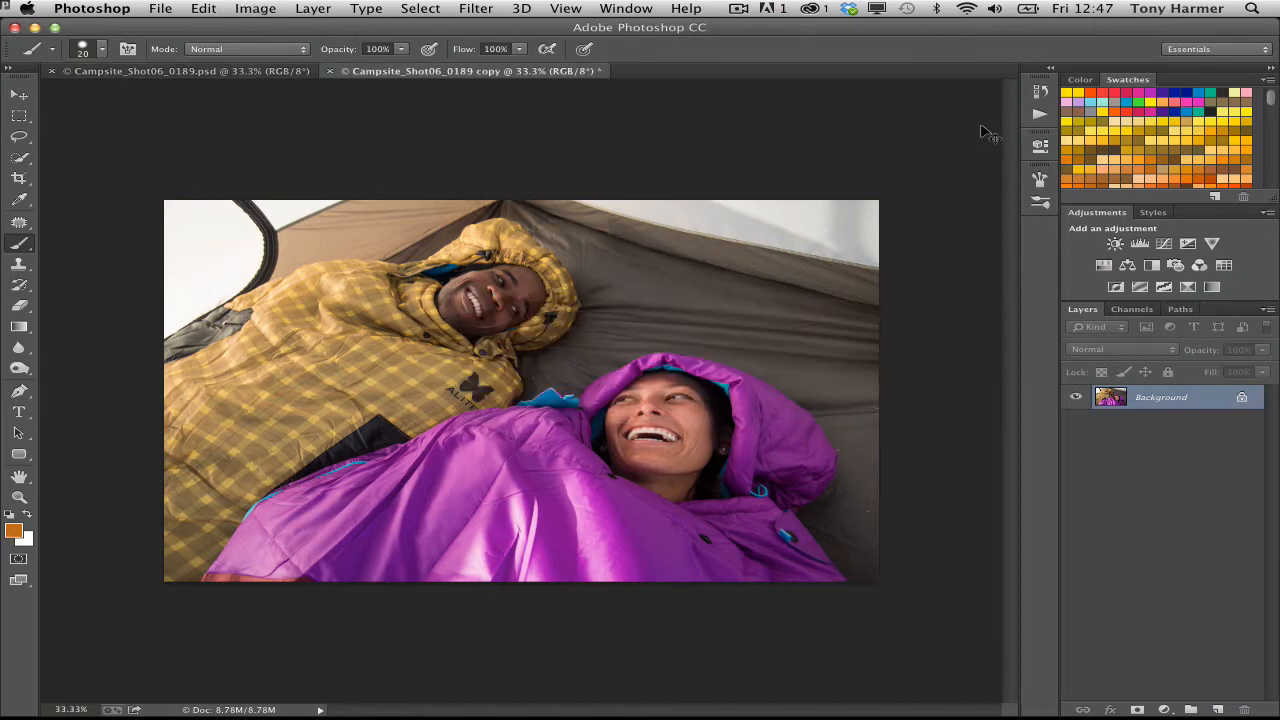
key("alt+super+d")
key("Return")
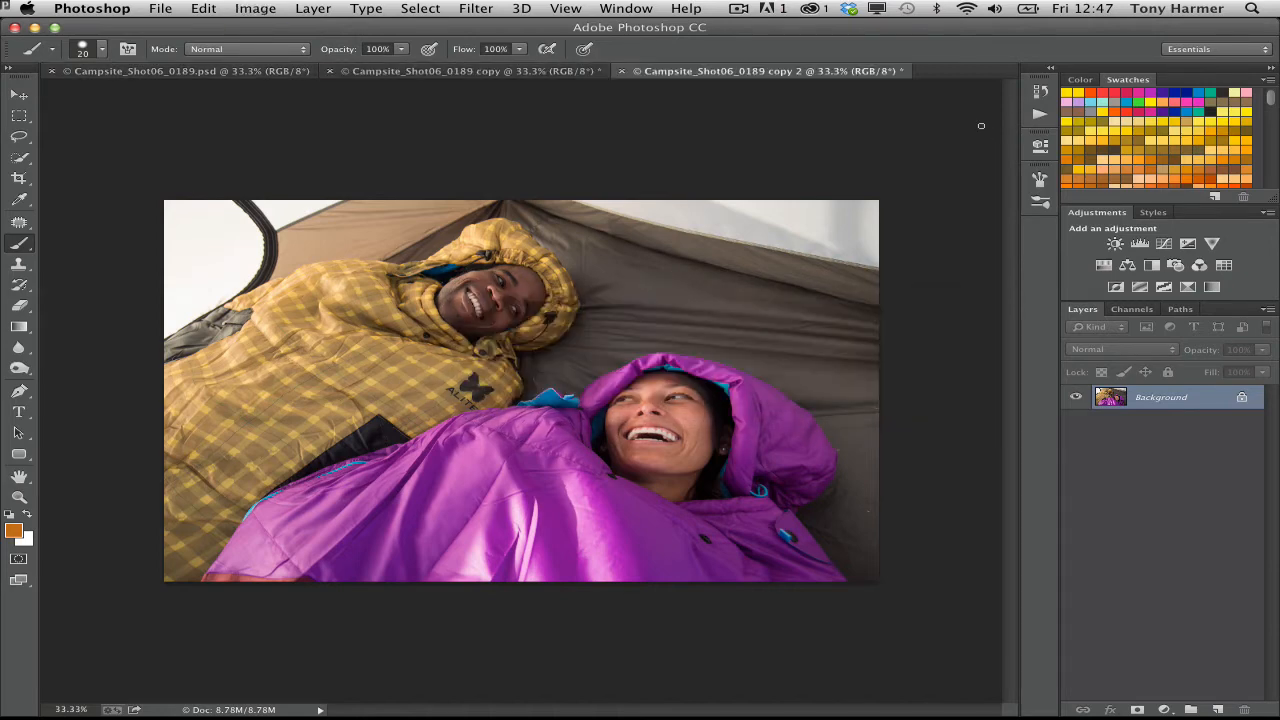
- Flip through the three campsite images and bring up the image size settings for Campsite_Shot06_0189 copy 2
left_click(500, 72)
left_click(262, 72)
left_click(486, 72)
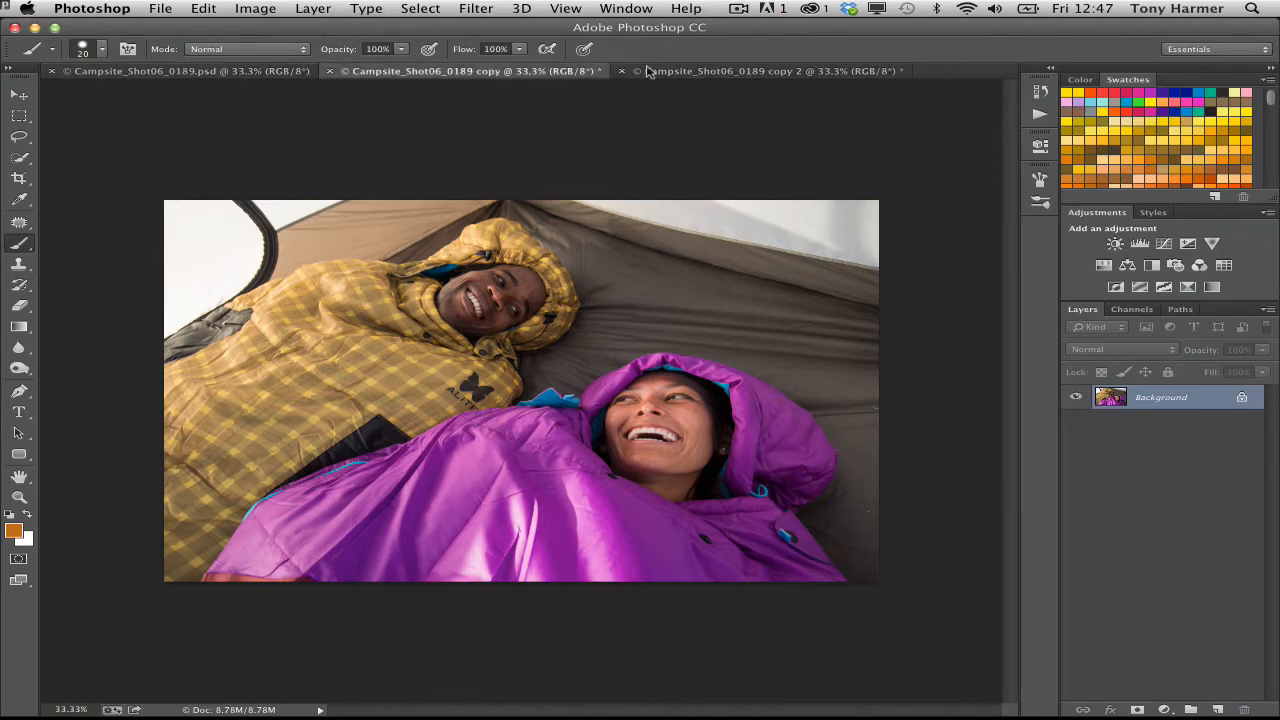
left_click(774, 72)
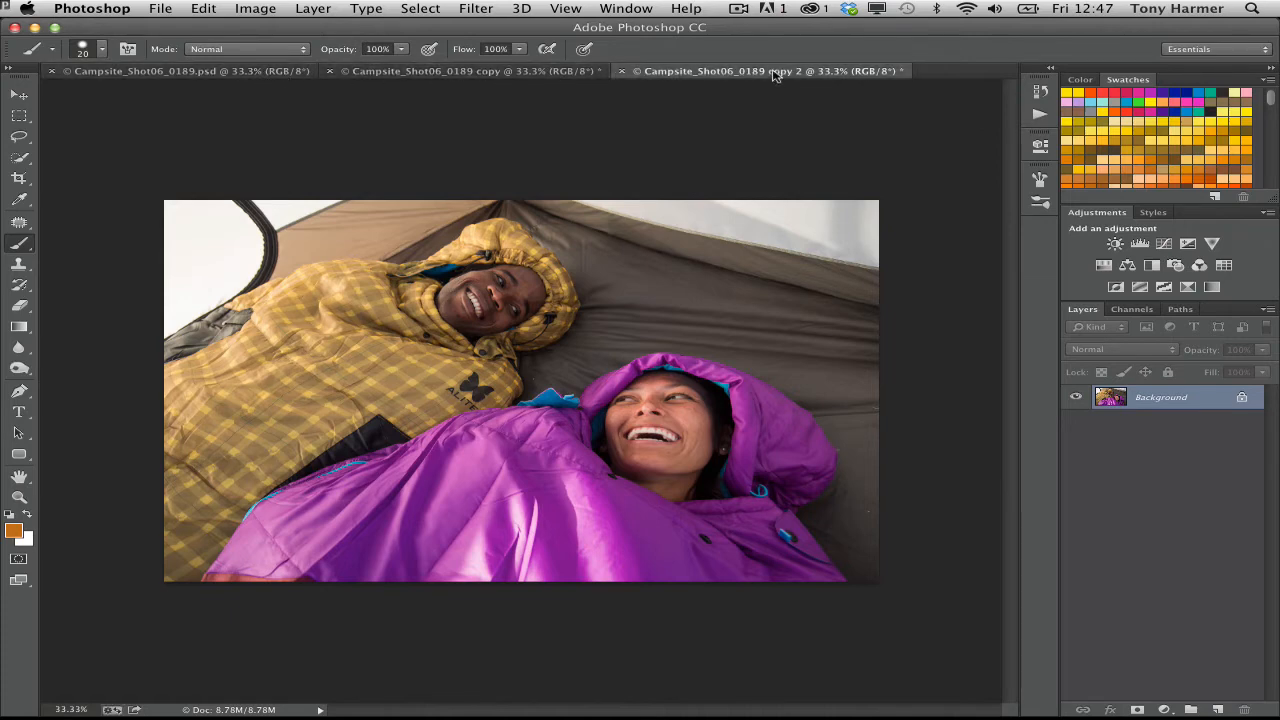
key("alt+super+i")
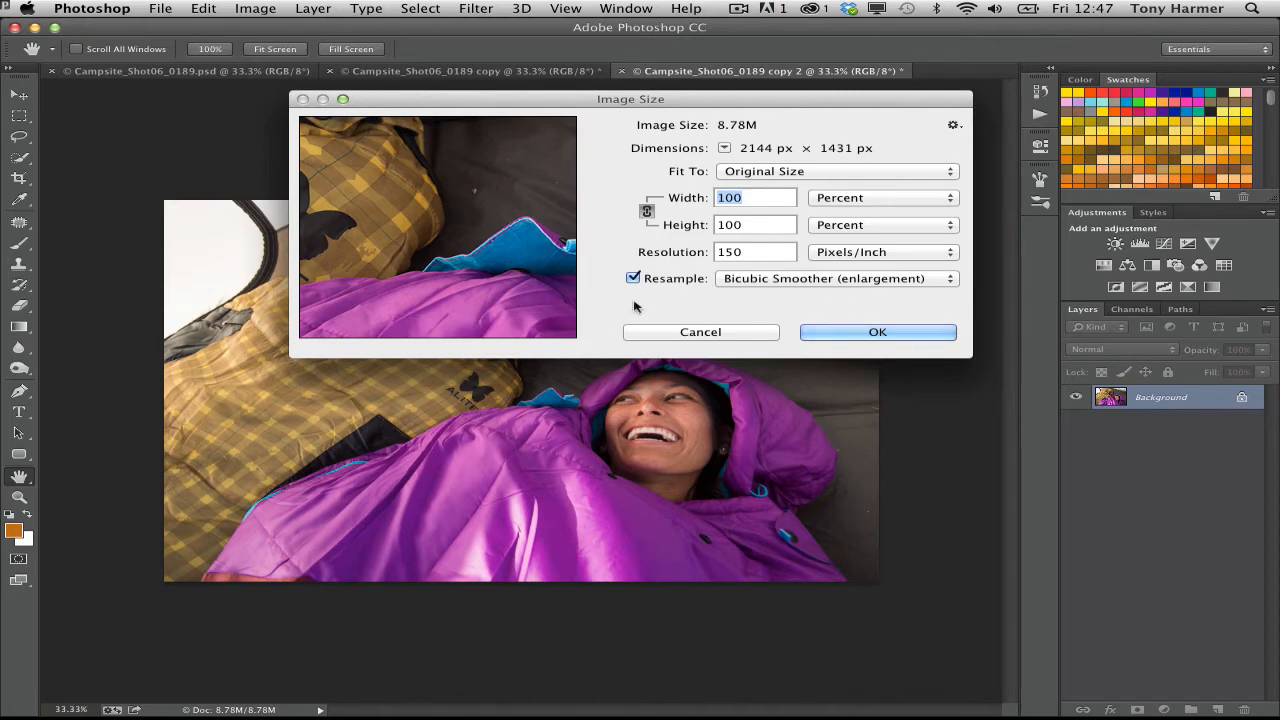
- Examine the Scale Styles option and the available resampling methods in the image size settings
left_click(954, 126)
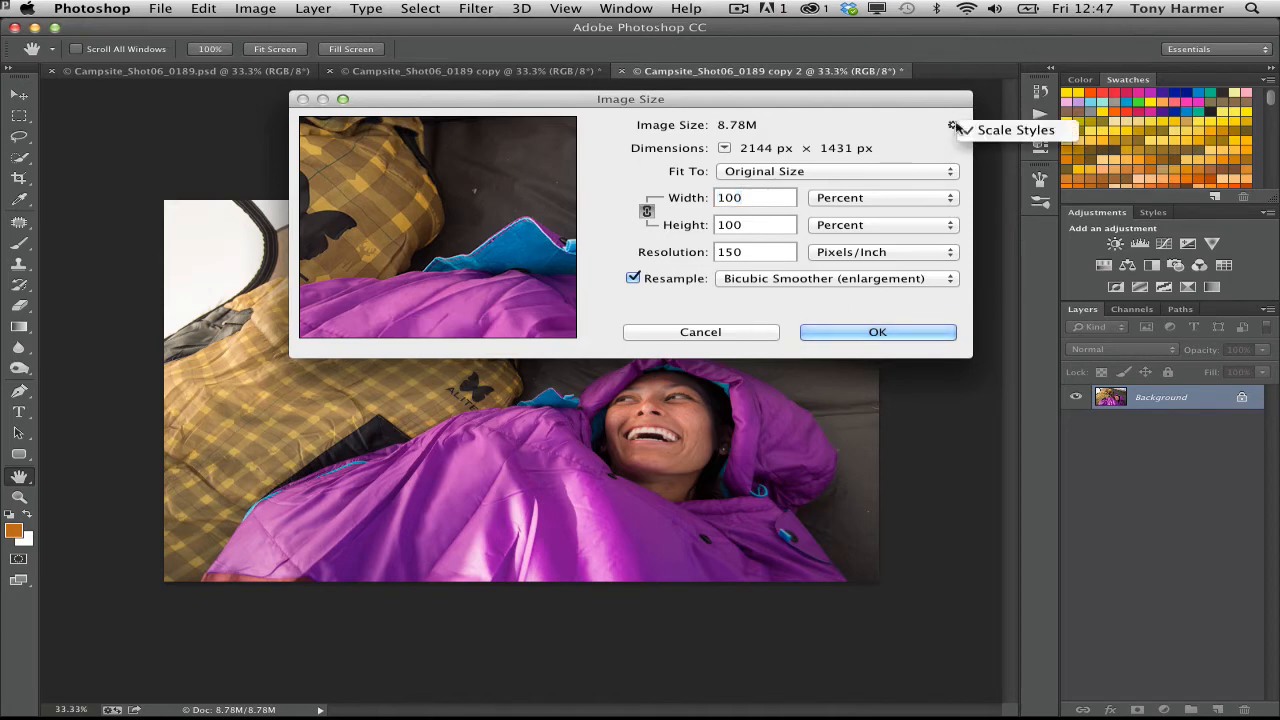
left_click(899, 138)
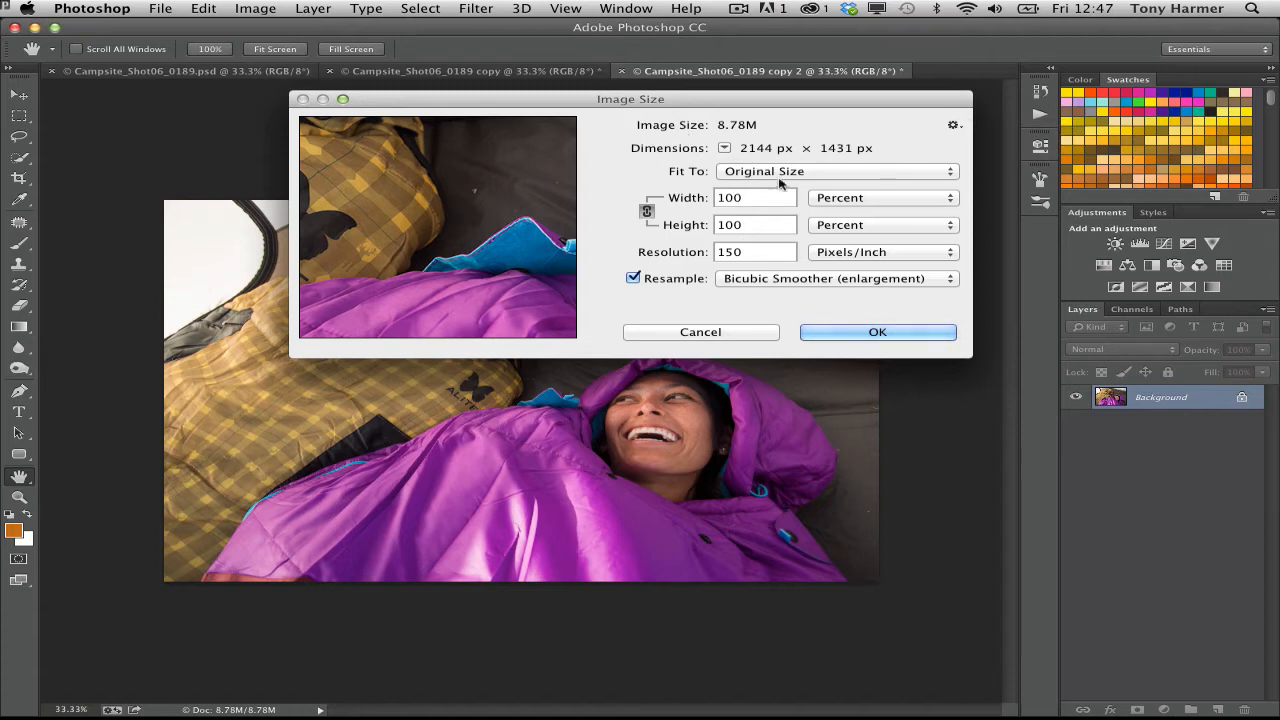
left_click(808, 280)
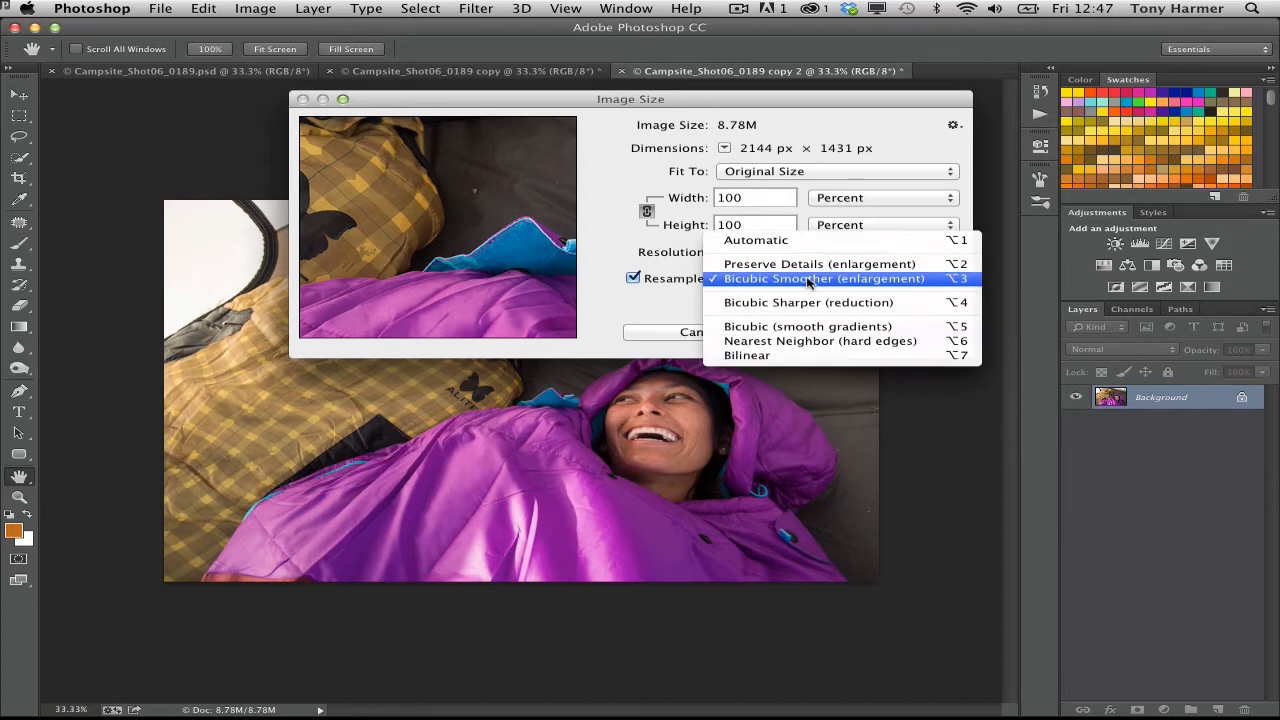
left_click(653, 299)
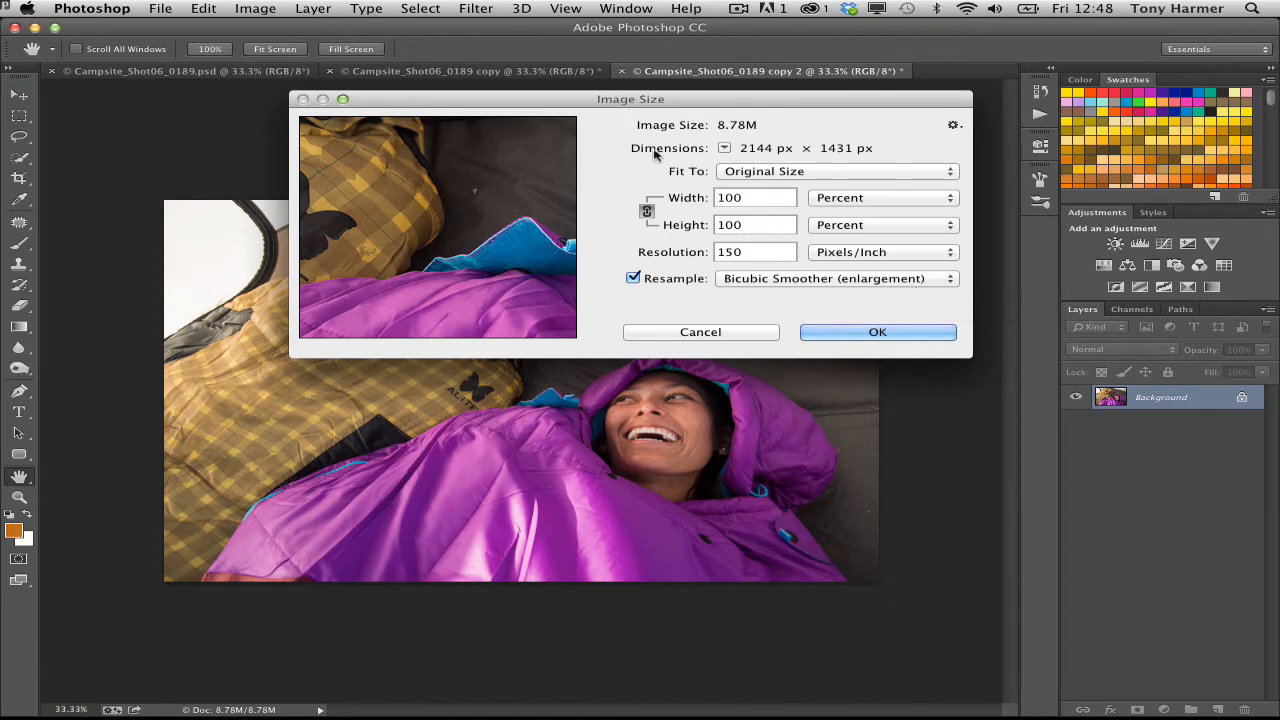
- Enlarge Campsite_Shot06_0189 copy 2 to 300 percent at 300 pixels/inch using Bicubic Smoother (enlargement) resampling
left_click_drag(756, 198, 706, 198)
type("300")
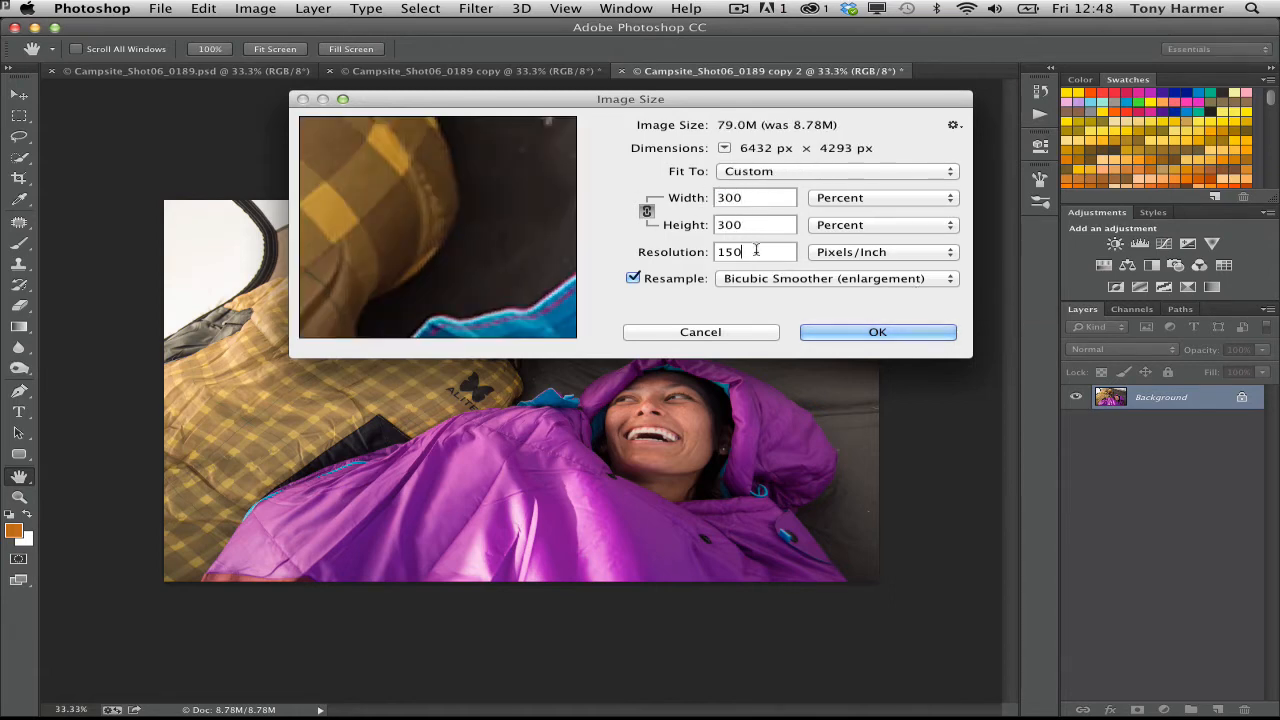
left_click_drag(756, 252, 690, 252)
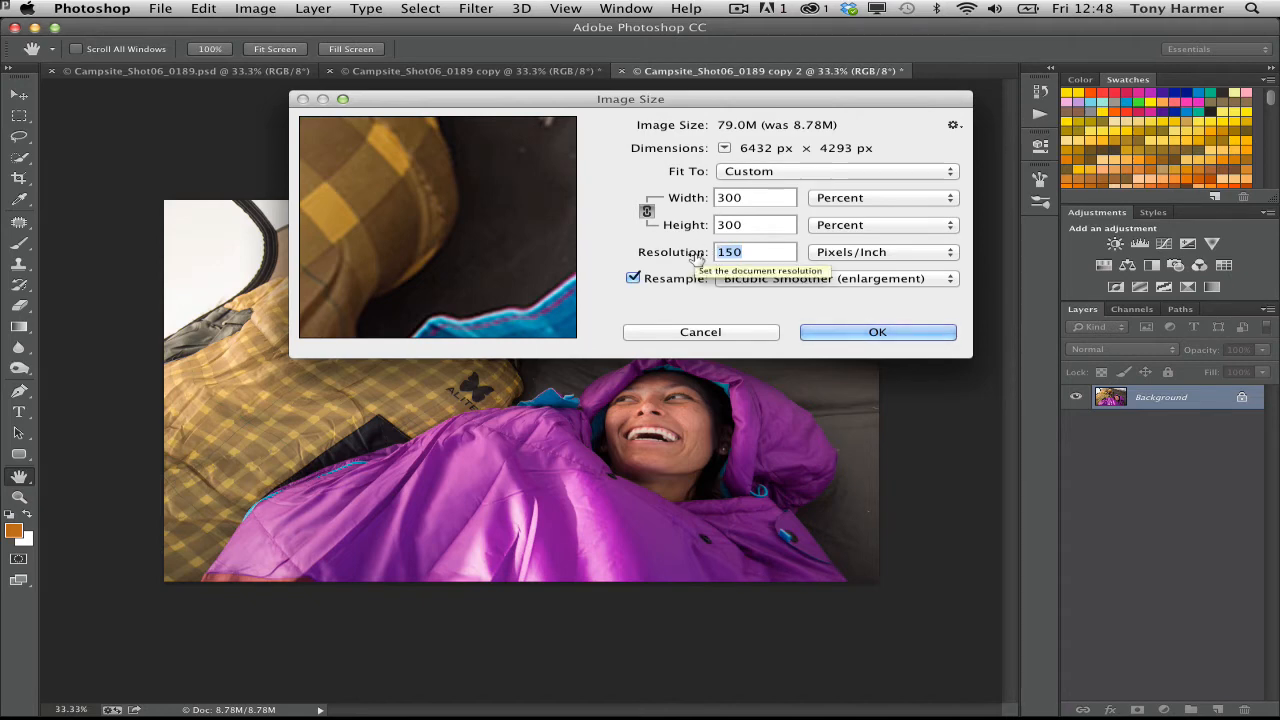
type("300")
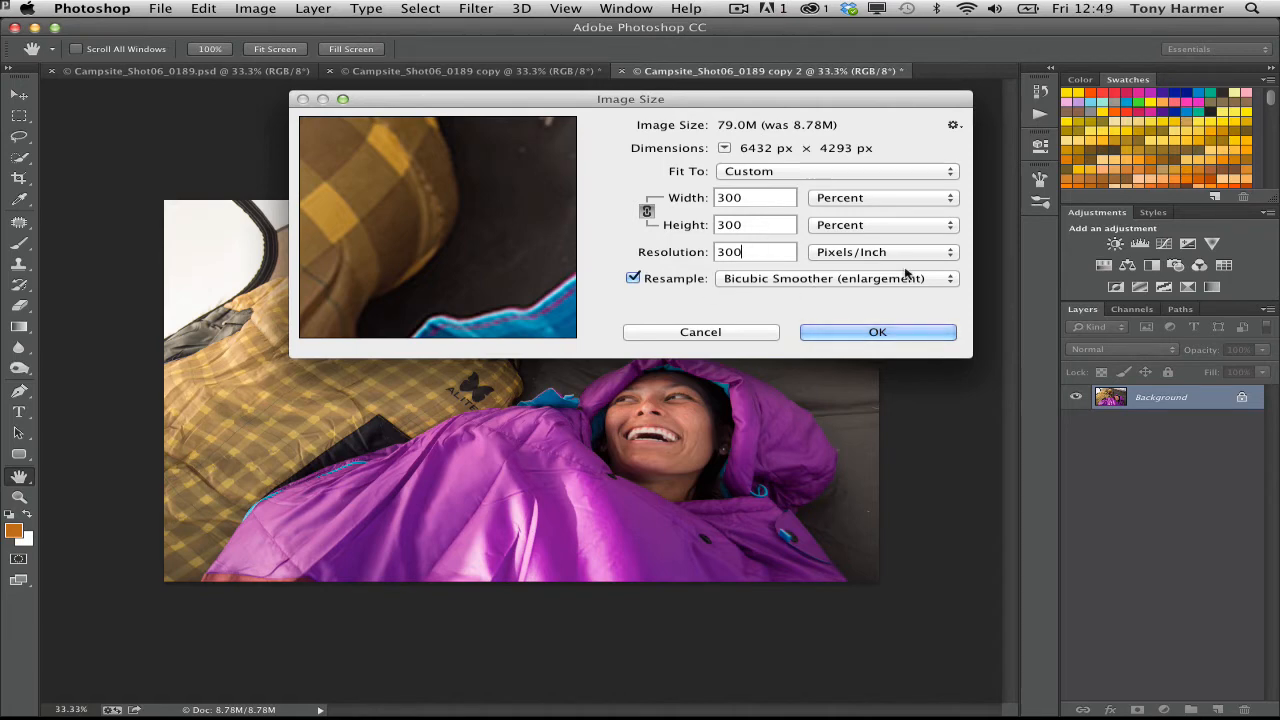
left_click(878, 332)
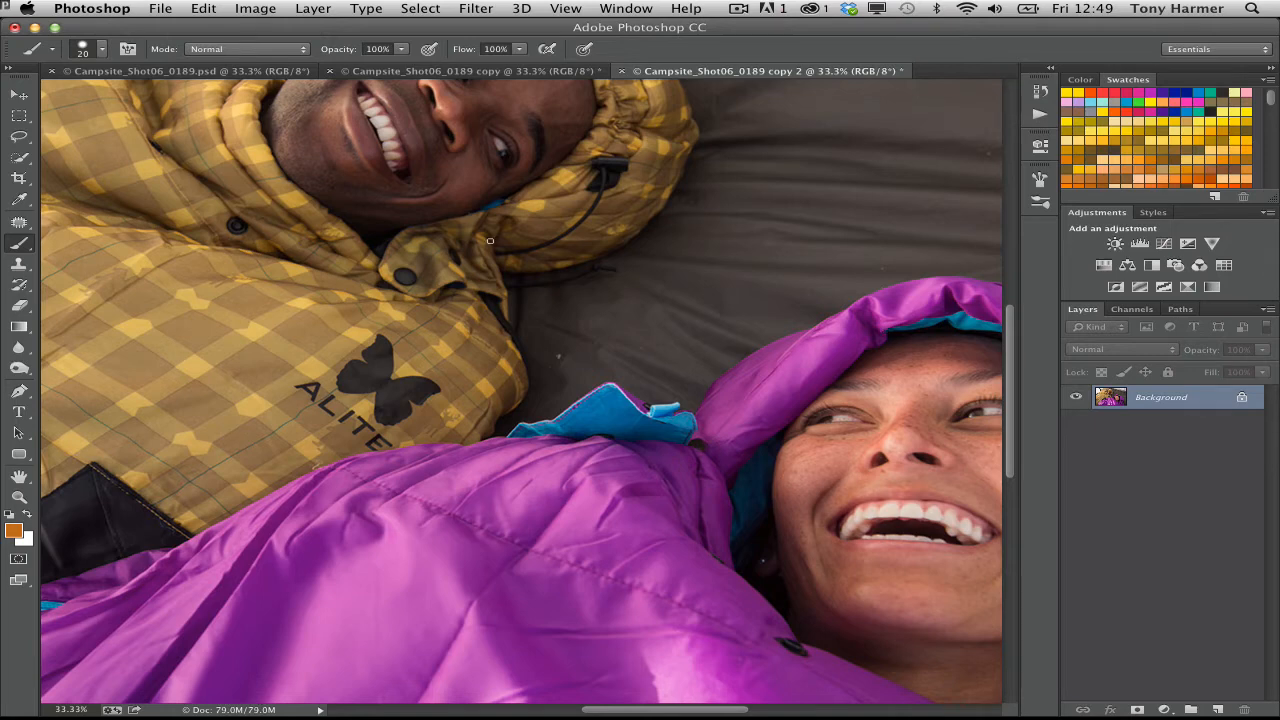
- Enlarge Campsite_Shot06_0189 copy to 300 percent at 300 pixels/inch with Preserve Details (enlargement) resampling and 0% noise reduction
left_click(505, 72)
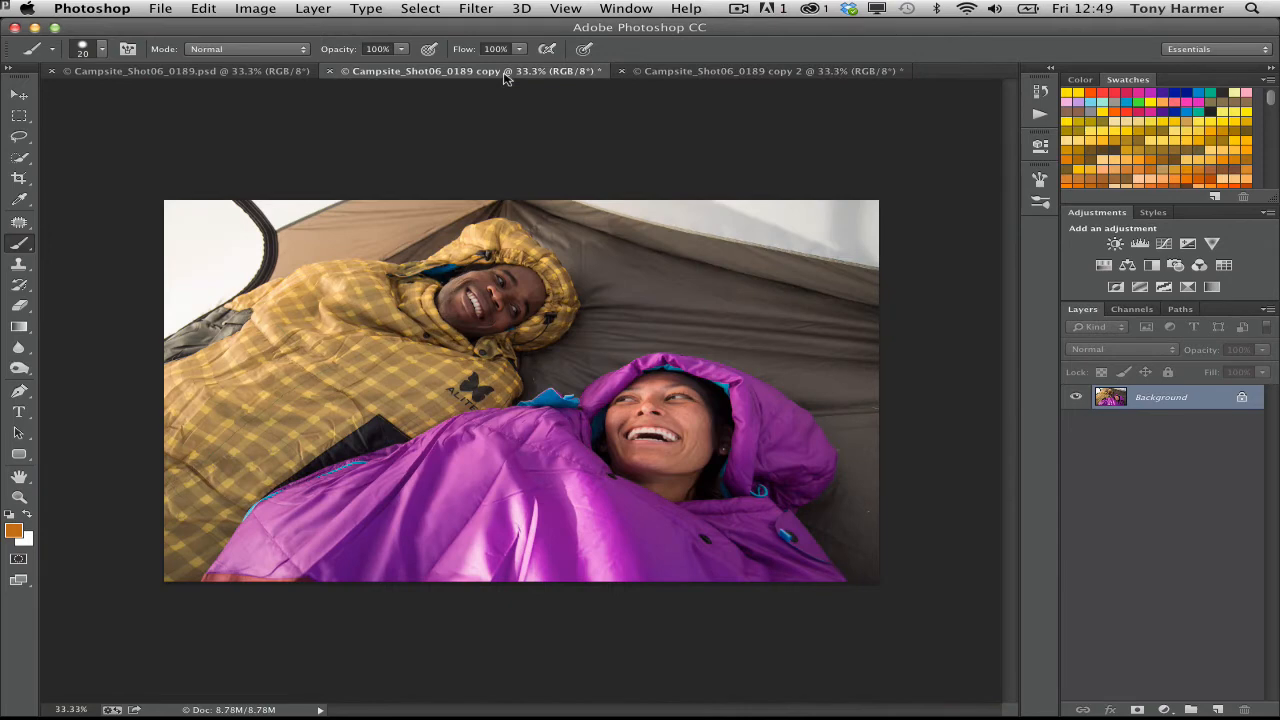
key("super+alt+i")
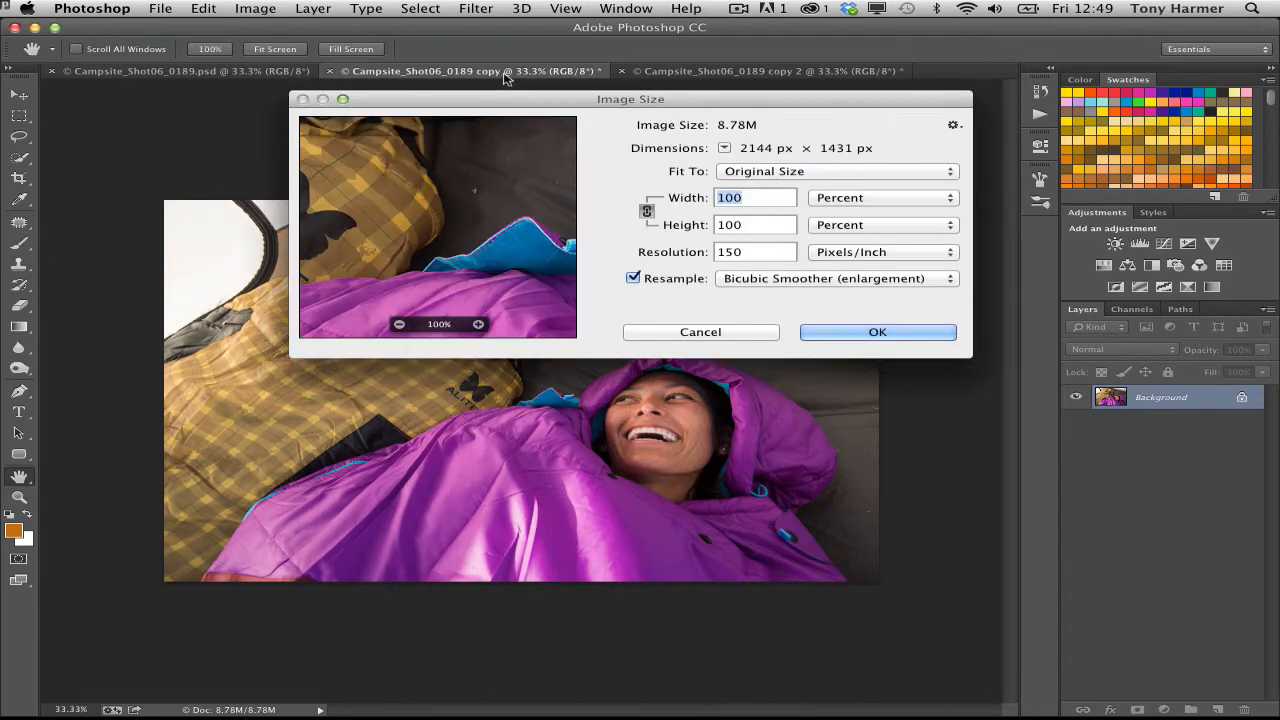
type("300")
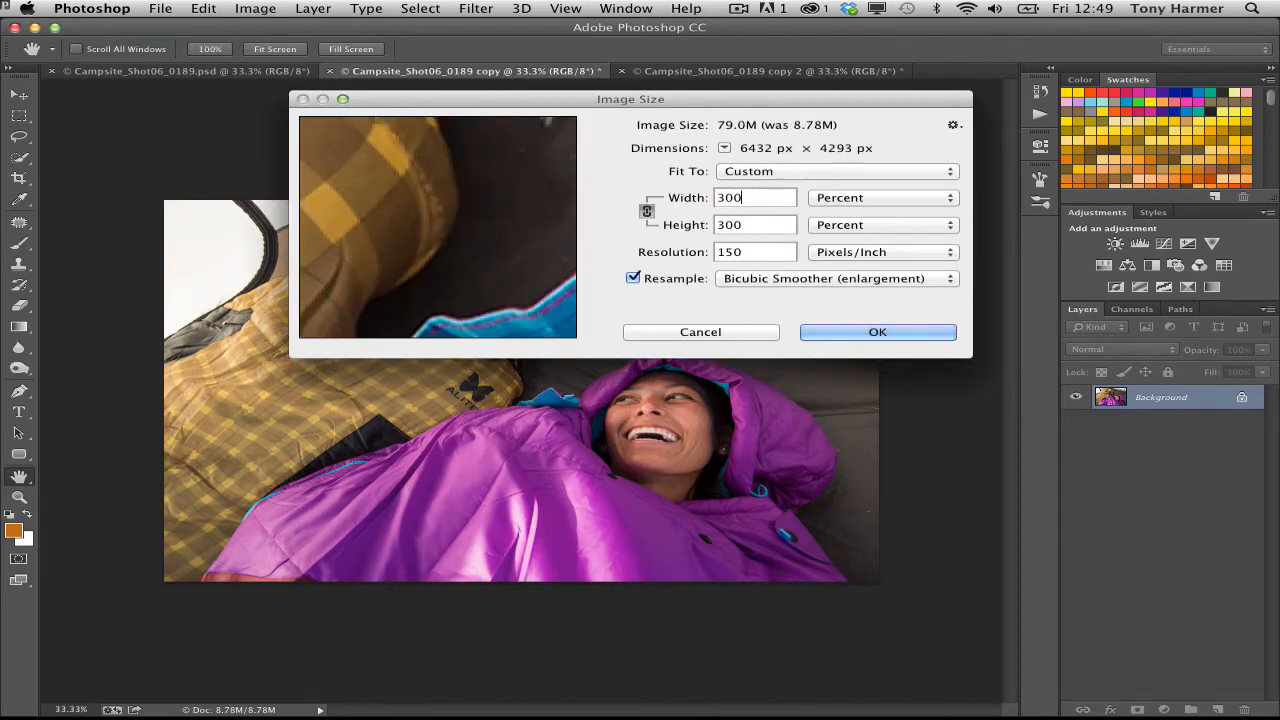
left_click_drag(763, 255, 695, 257)
type("300")
left_click(888, 278)
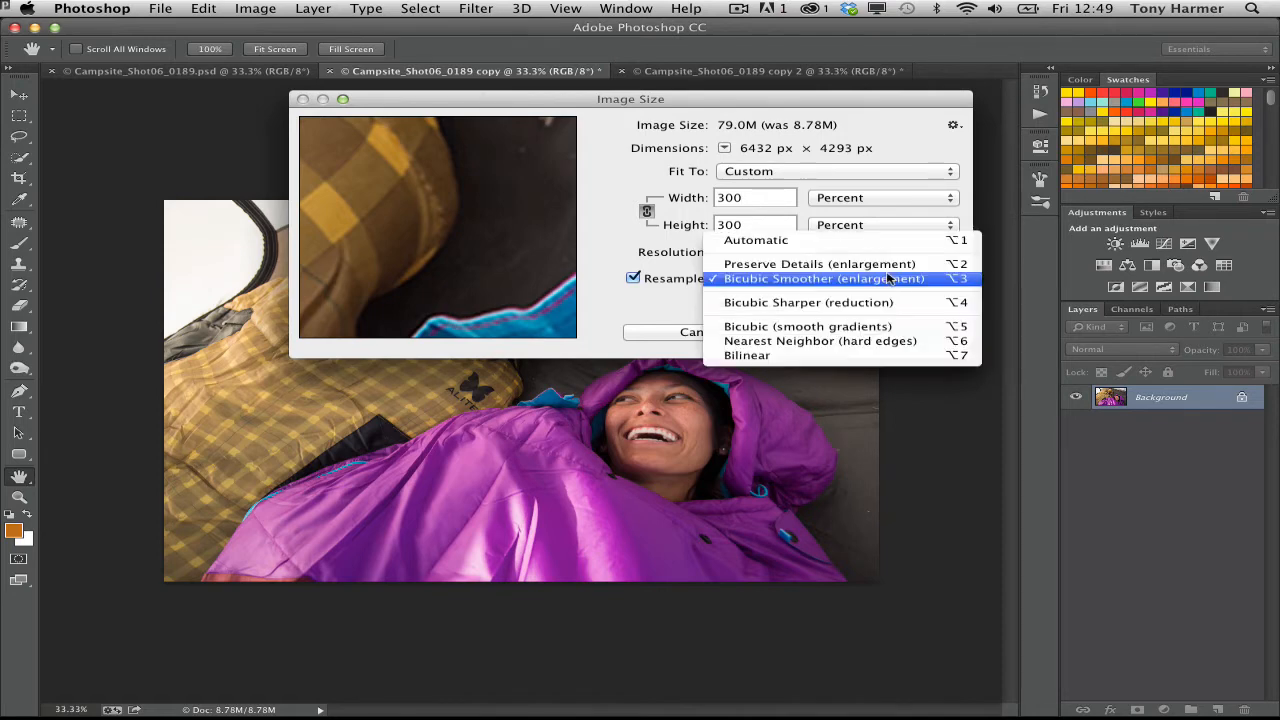
left_click(888, 264)
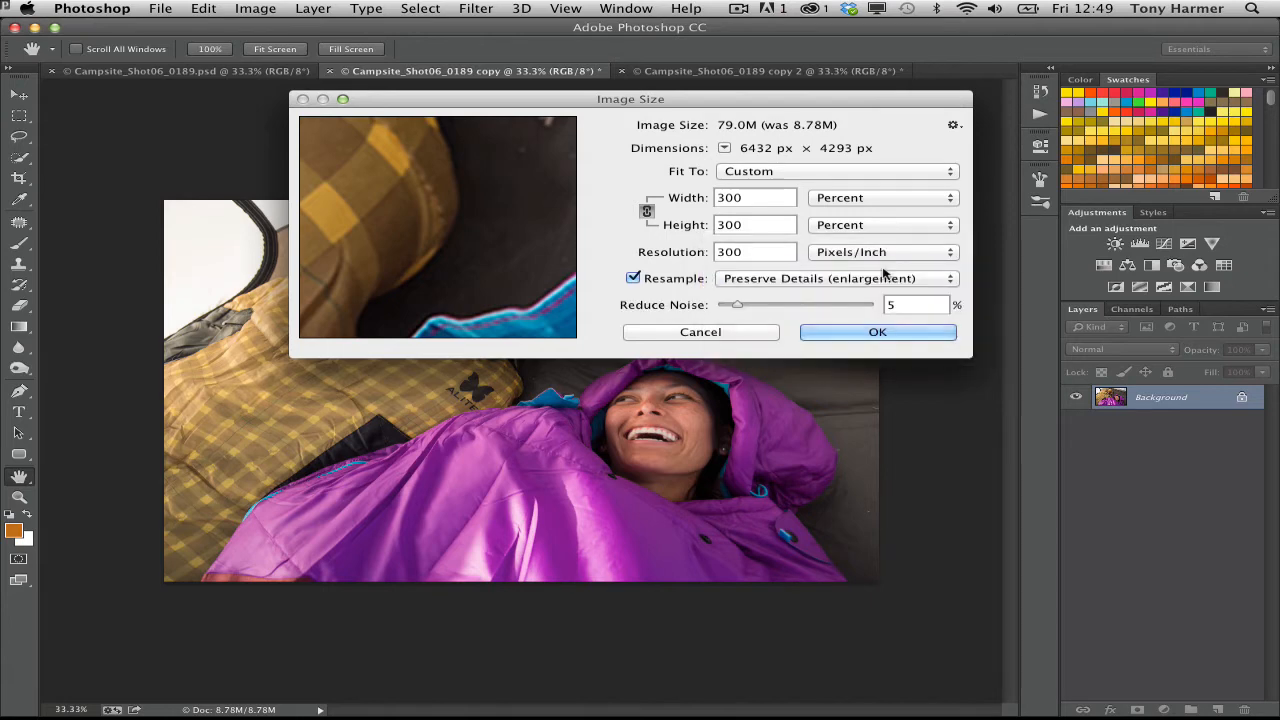
left_click_drag(738, 305, 694, 304)
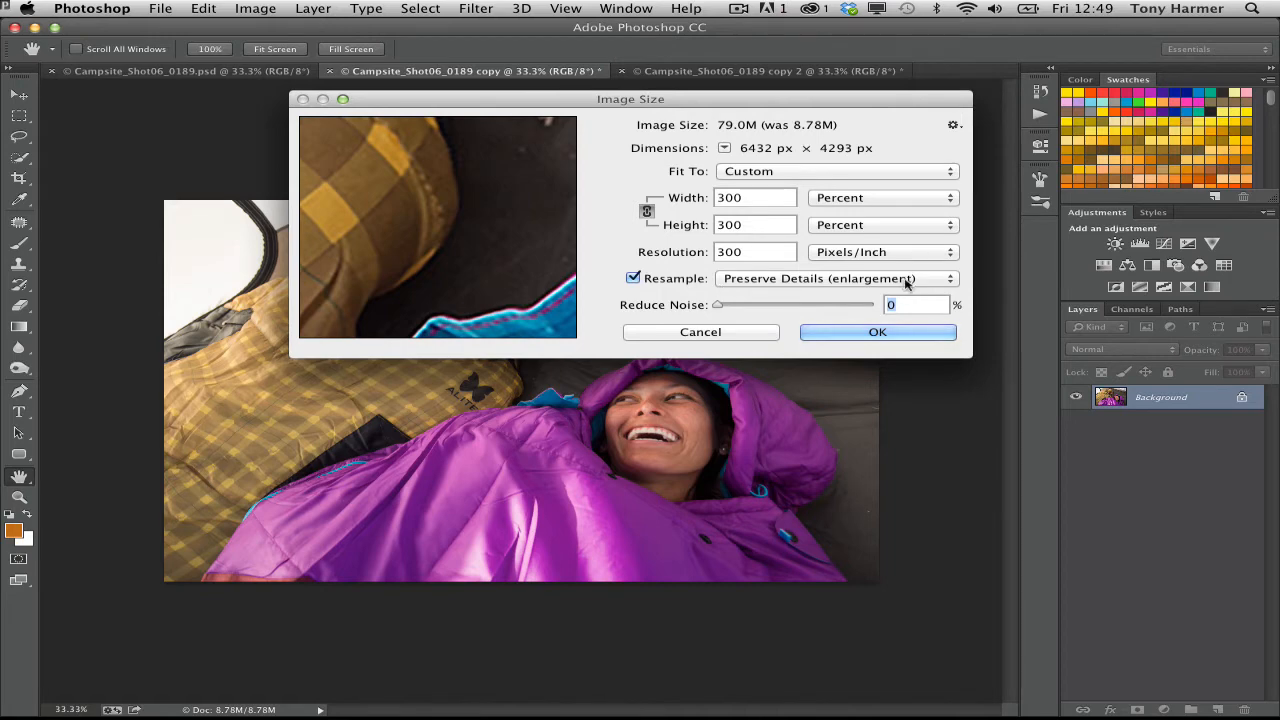
left_click(900, 332)
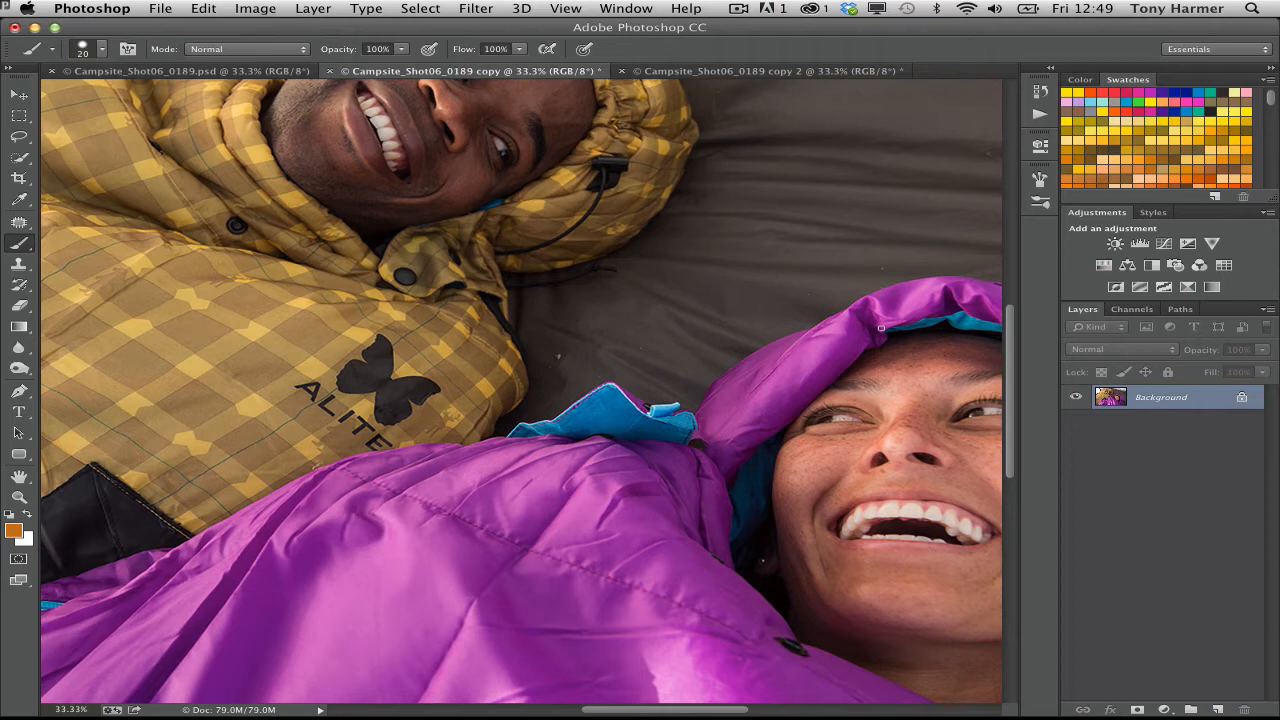
- Enlarge the original Campsite_Shot06_0189.psd to 300 percent at 300 pixels/inch with Preserve Details (enlargement) and a small amount of noise reduction
left_click(279, 72)
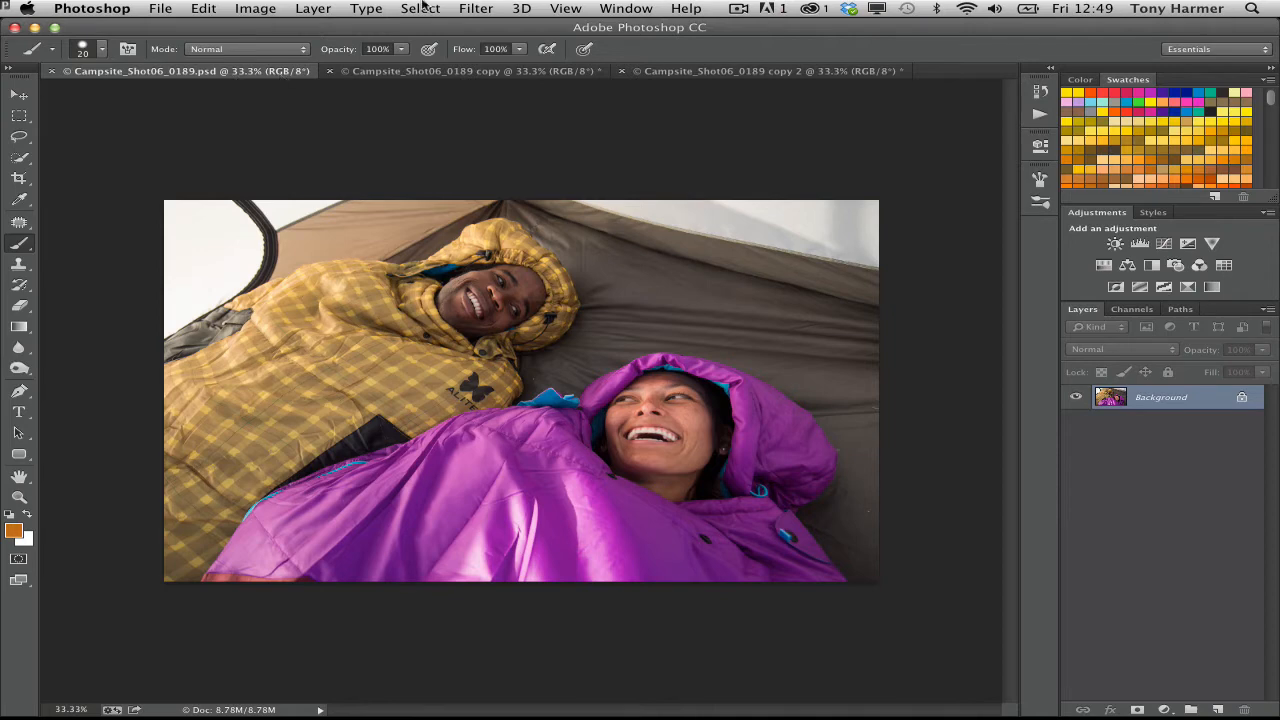
key("super+alt+i")
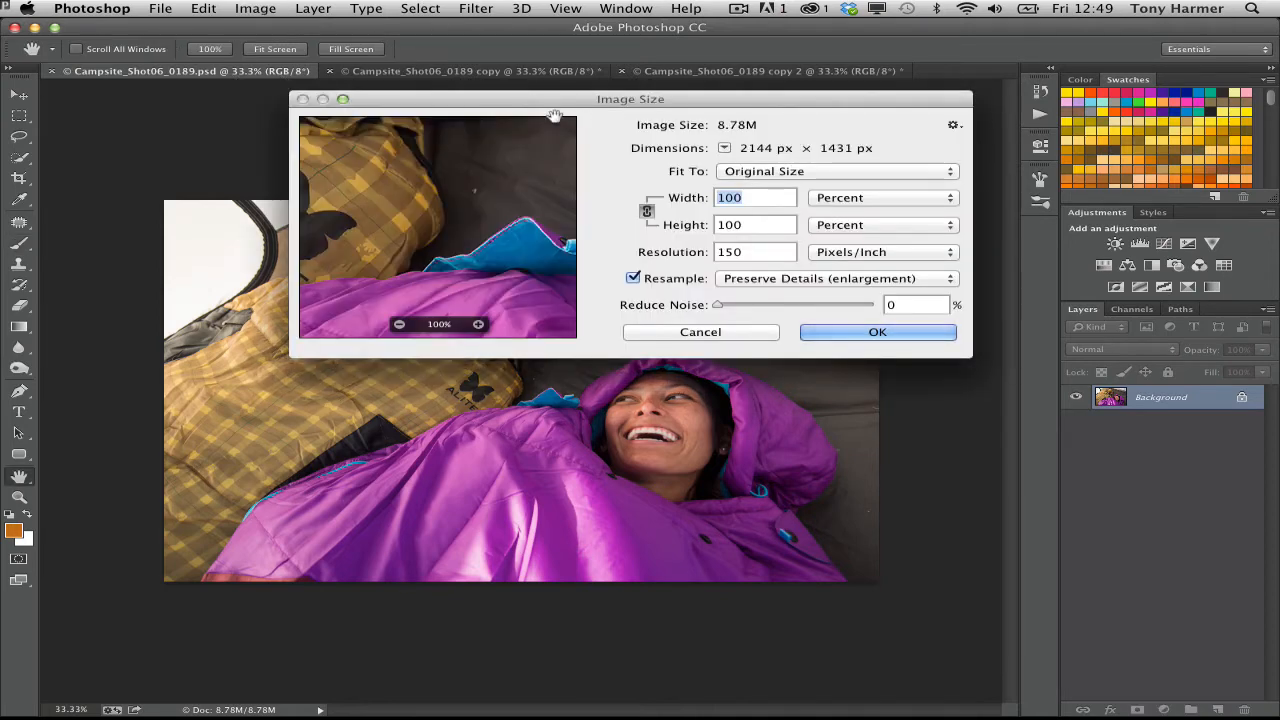
type("300")
key("Tab")
key("Tab")
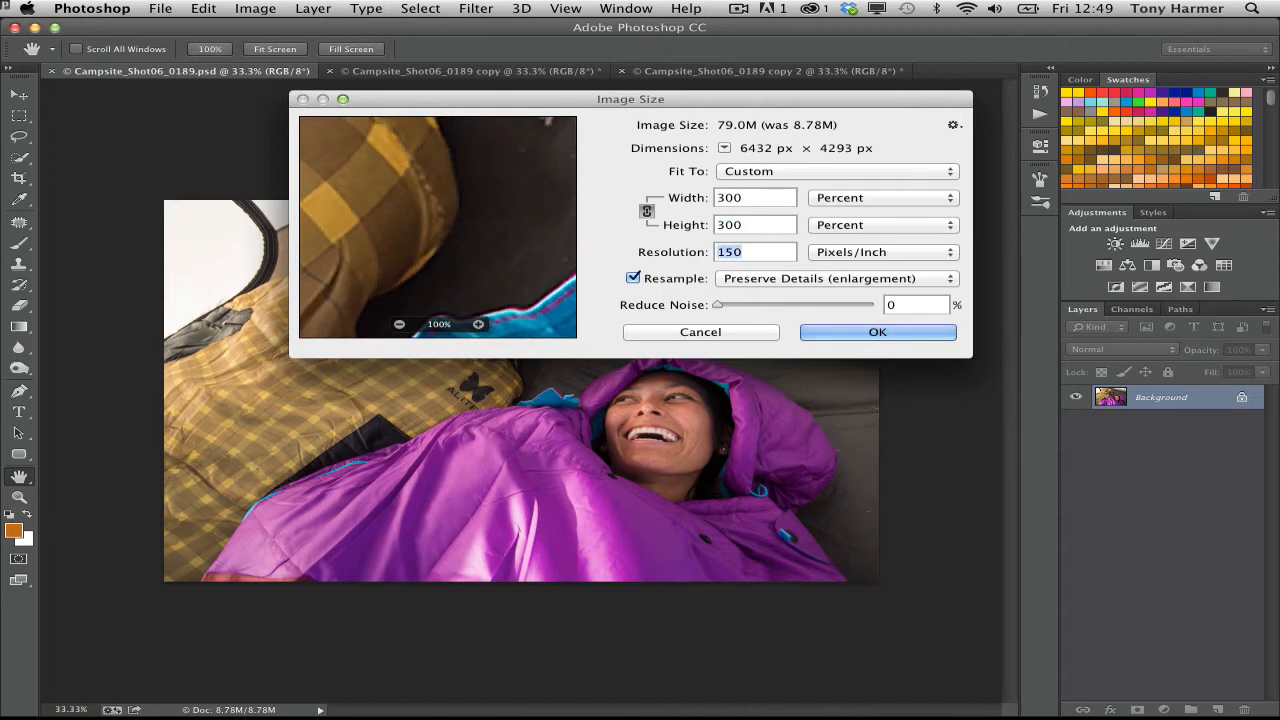
type("300")
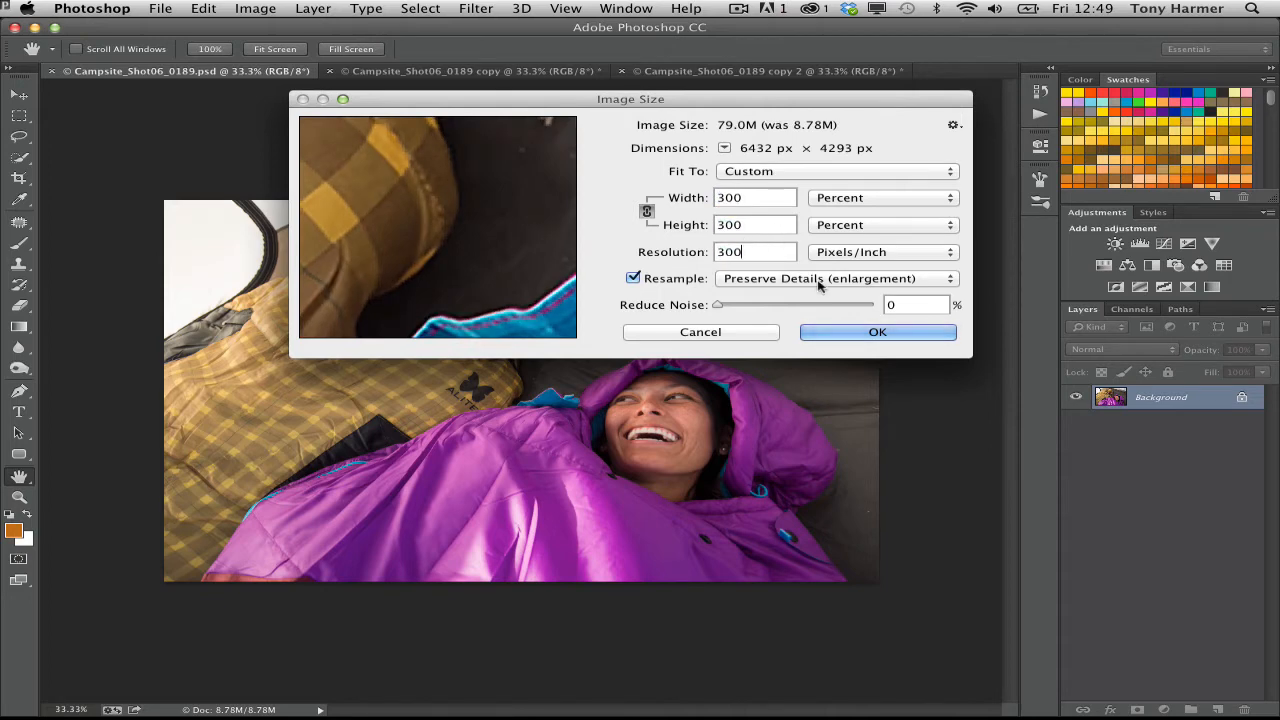
left_click_drag(717, 308, 737, 309)
left_click(835, 331)
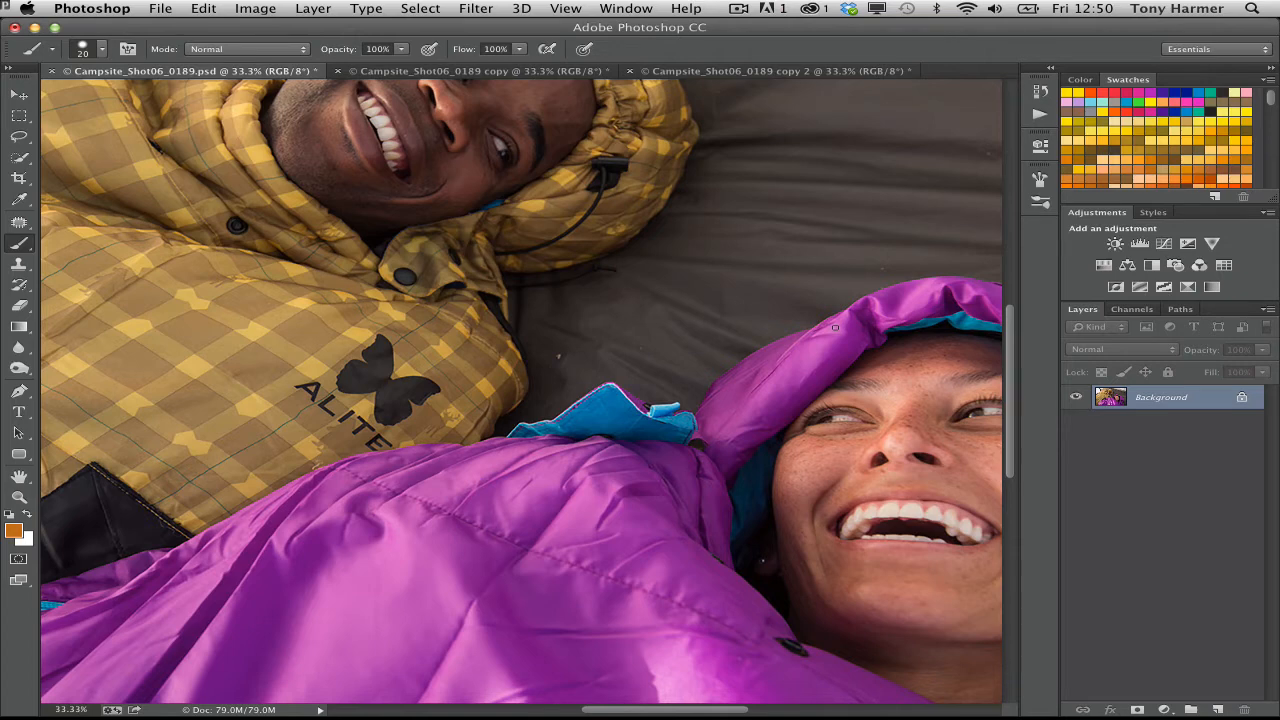
- Arrange the three enlarged campsite images side by side in a 3-up Vertical layout
left_click(624, 8)
mouse_move(657, 28)
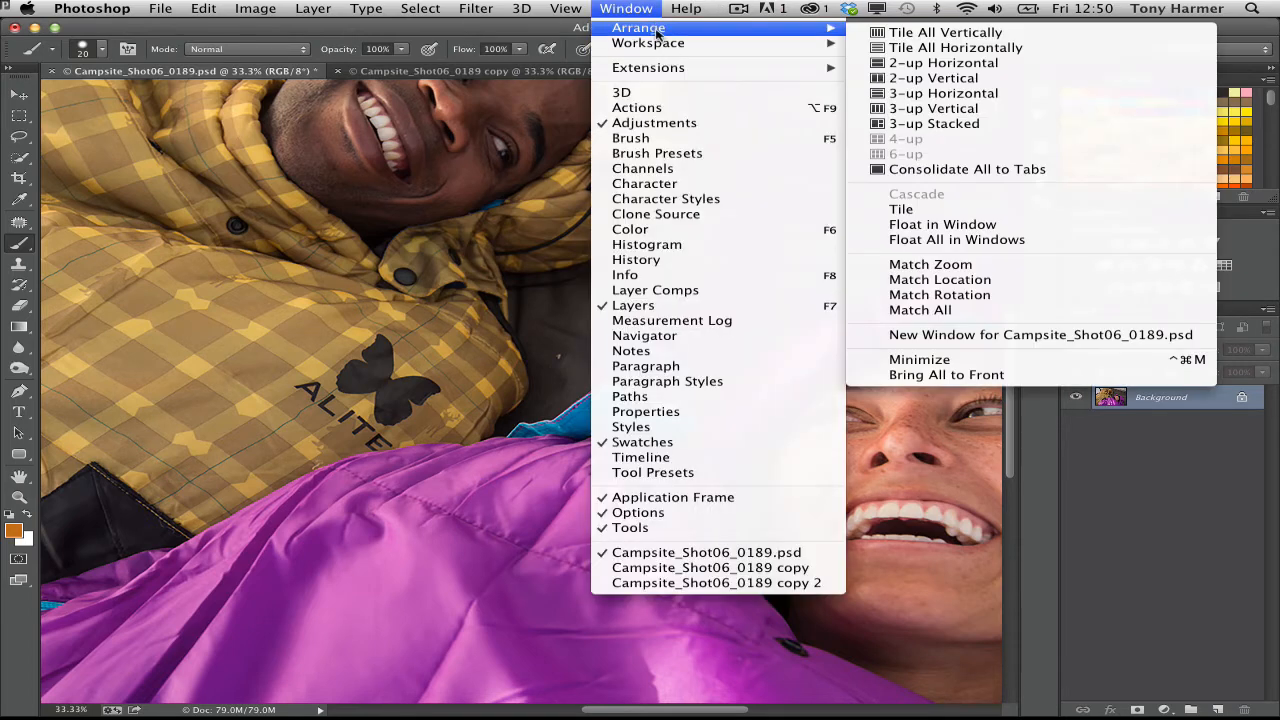
left_click(966, 110)
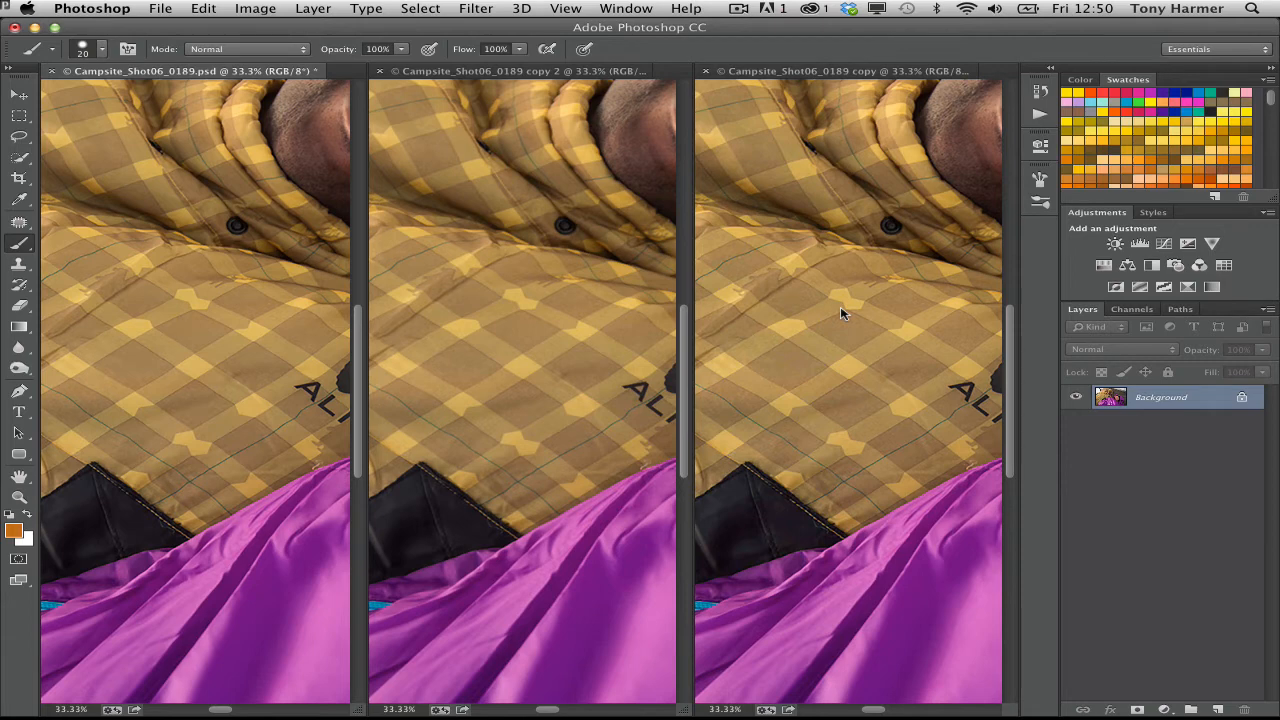
- Zoom the original image to 100% near the ALITE logo and match zoom, location and rotation across all three images
key("h")
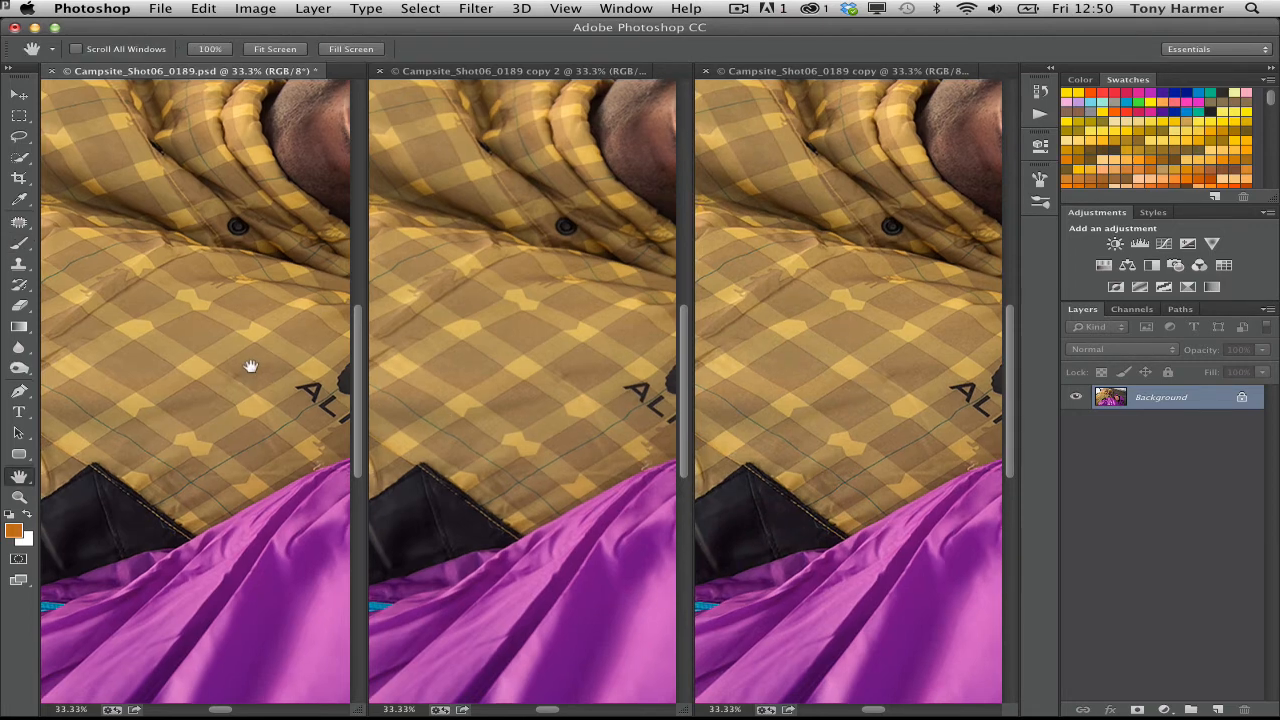
left_click_drag(250, 366, 88, 279)
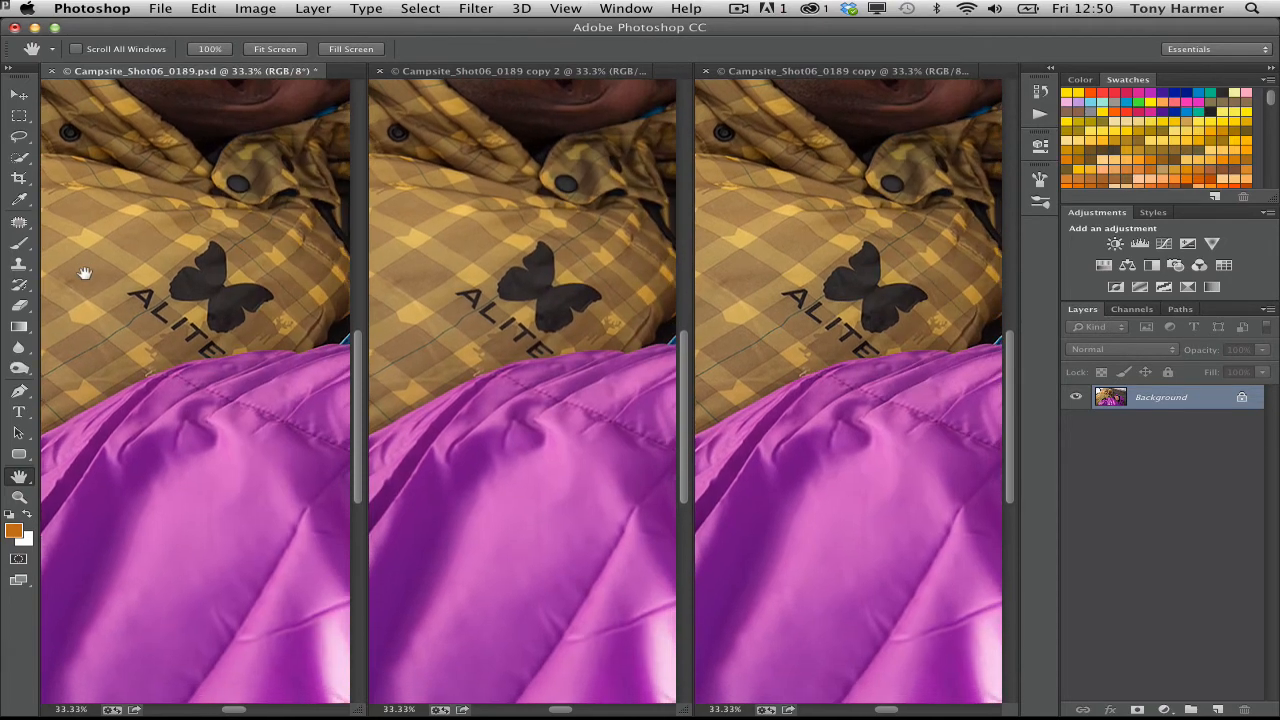
mouse_move(229, 320)
left_mouse_down()
mouse_move(177, 263)
mouse_move(200, 309)
mouse_move(257, 289)
mouse_move(240, 316)
left_mouse_up()
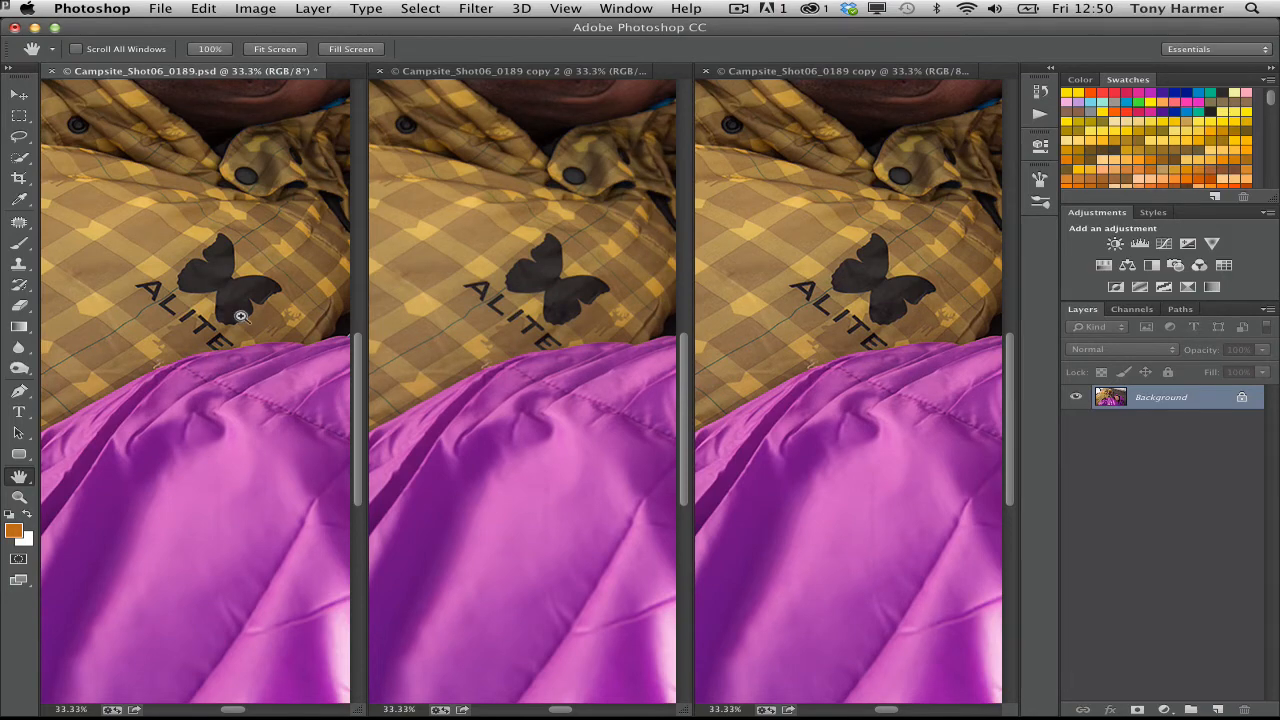
key("super+plus")
key("super+plus")
key("super+plus")
key("super+plus")
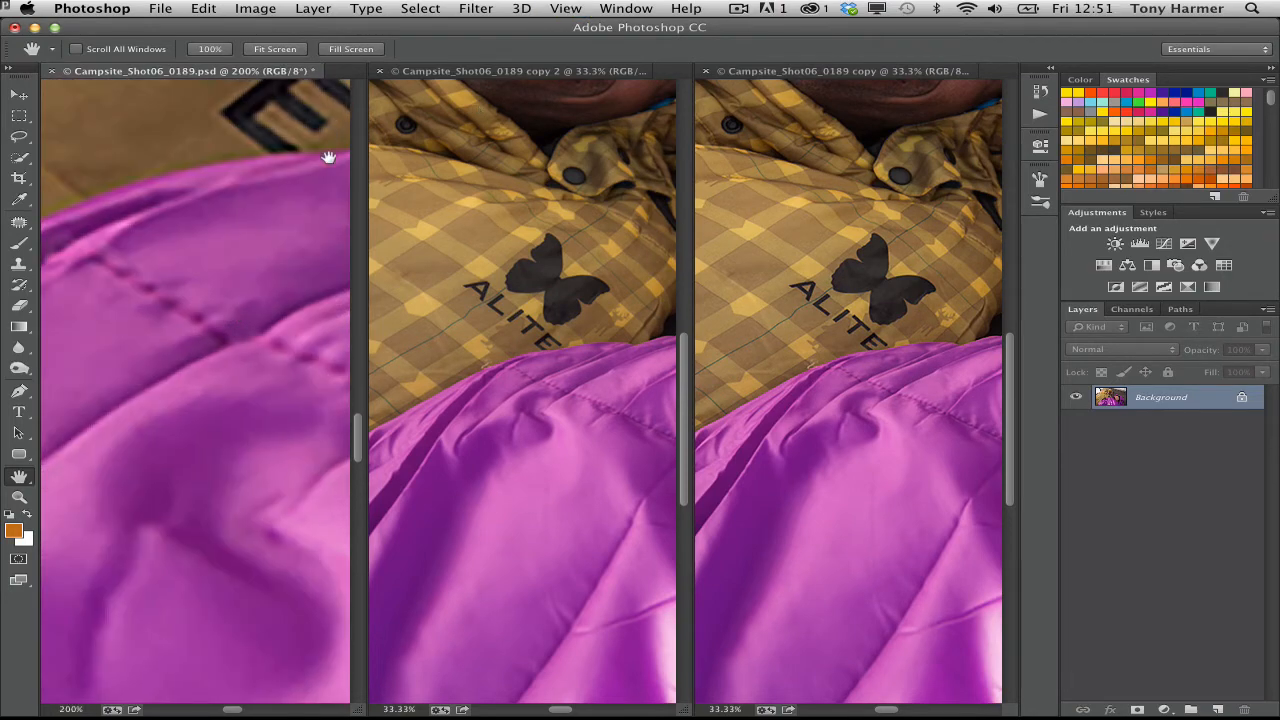
key("super+minus")
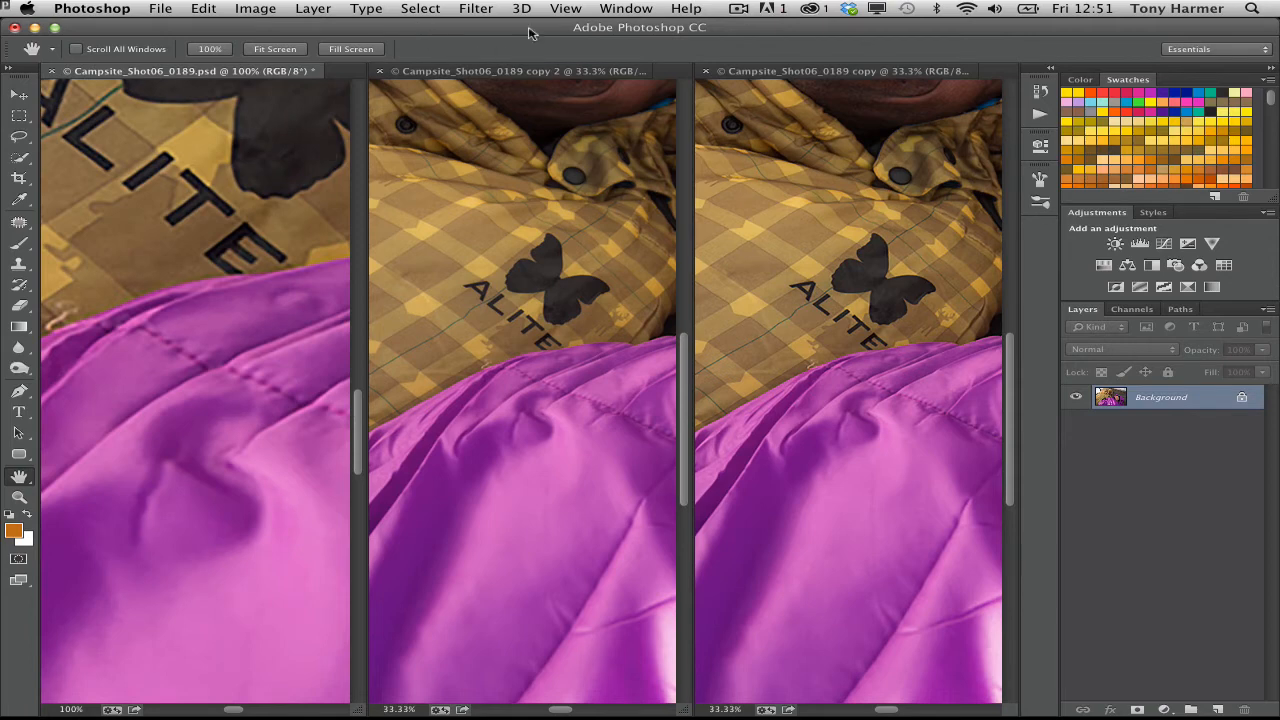
left_click(630, 8)
mouse_move(645, 28)
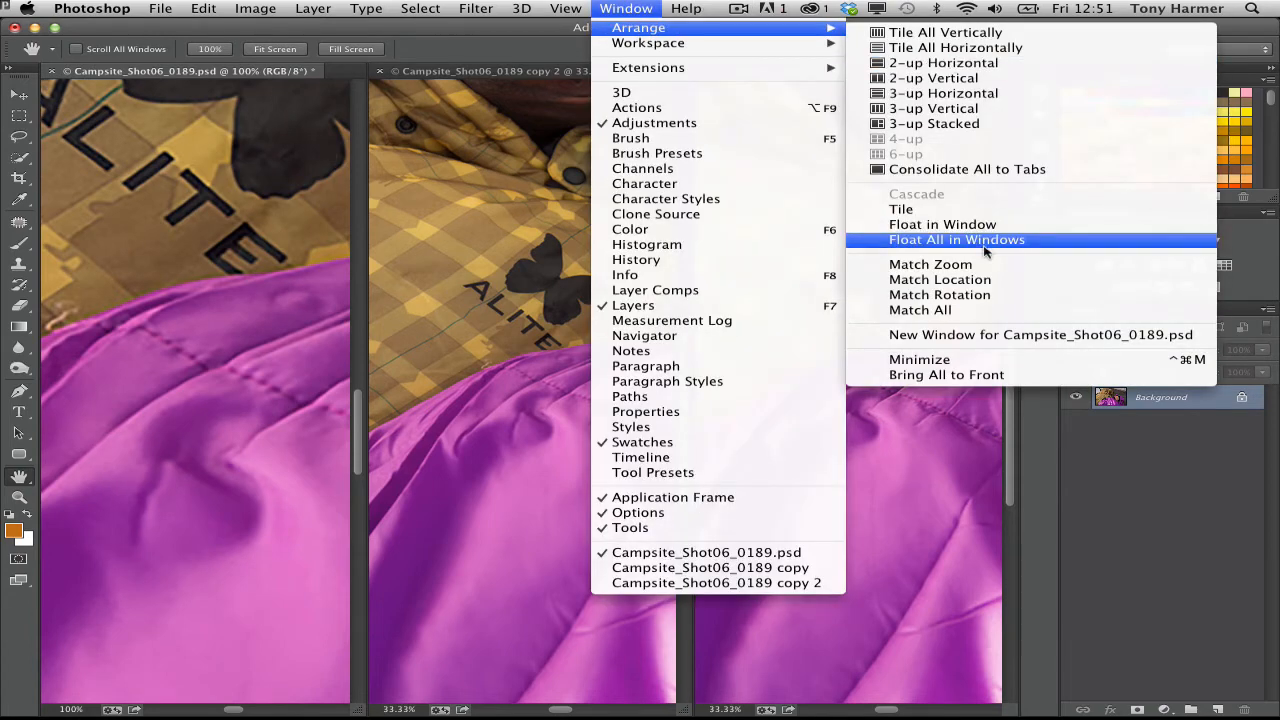
left_click(963, 315)
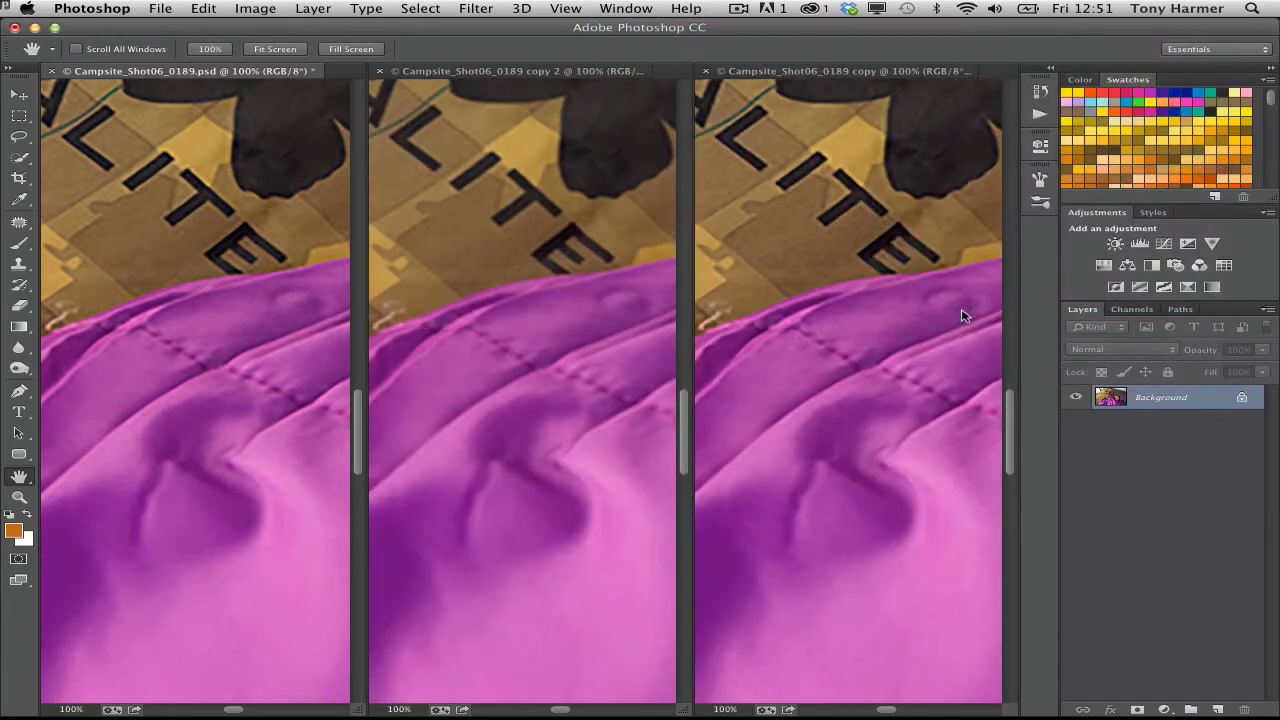
- Compare the detail and noise of the butterfly logo and surrounding fabric across the three enlarged versions
left_click_drag(252, 258, 182, 474)
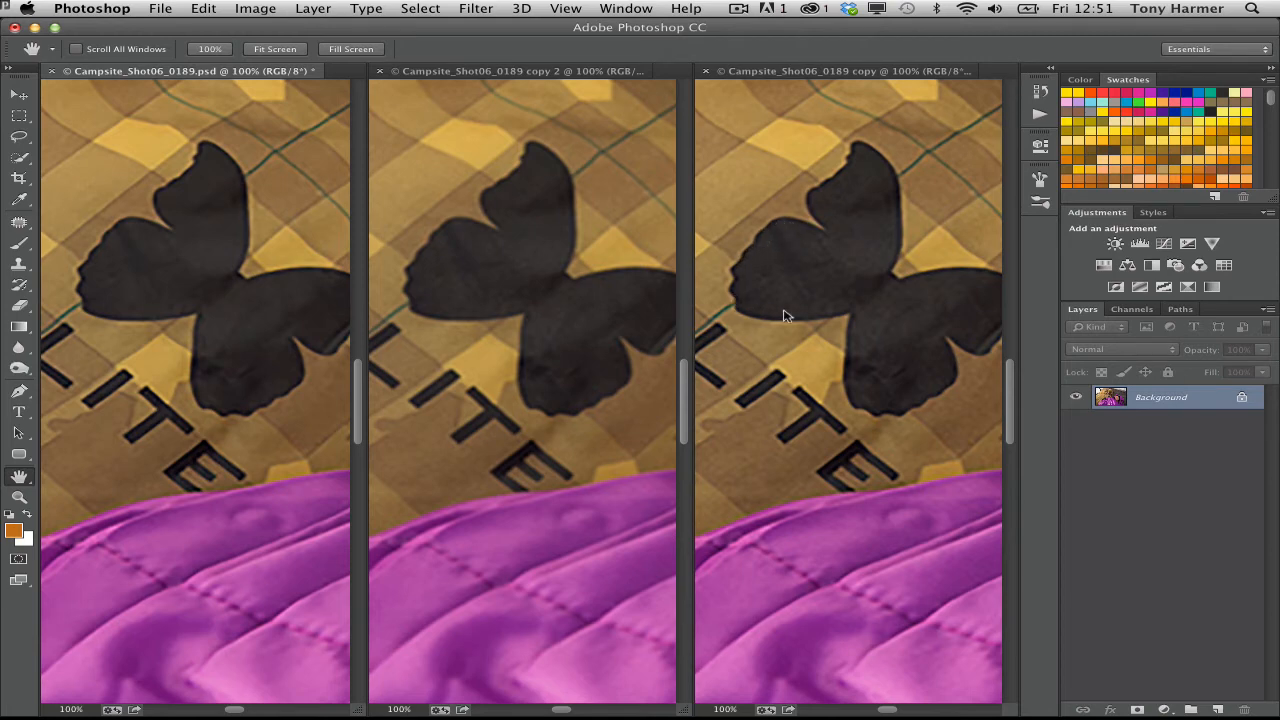
left_click(587, 330)
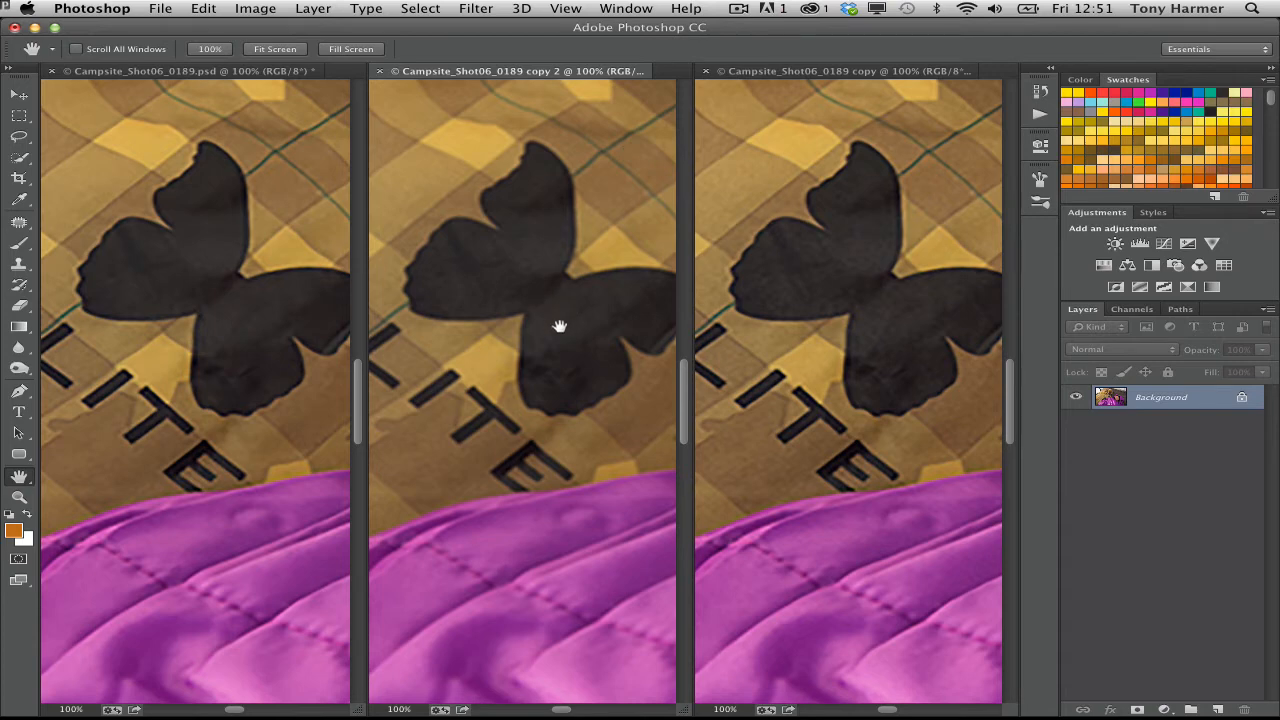
left_click(183, 242)
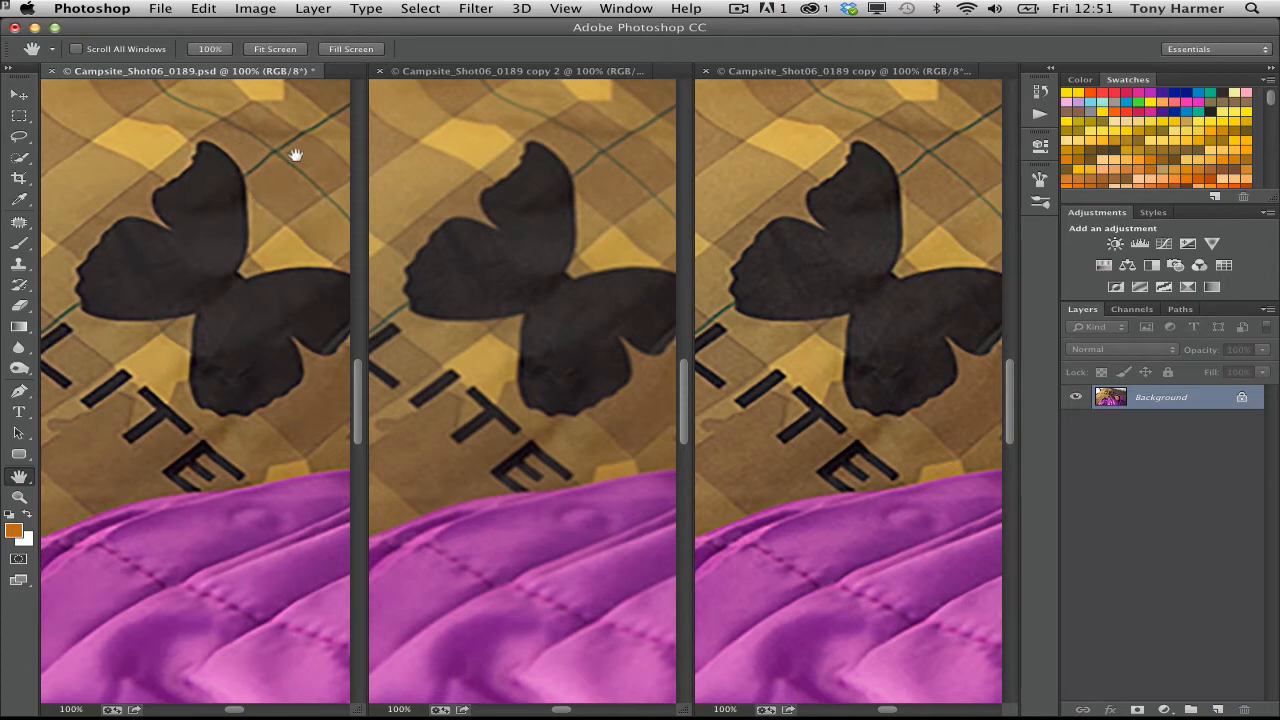
- Compare the yellow plaid fabric, dark clothing and surrounding edges across the three enlarged campsite images at 100%
left_click_drag(294, 151, 443, 509)
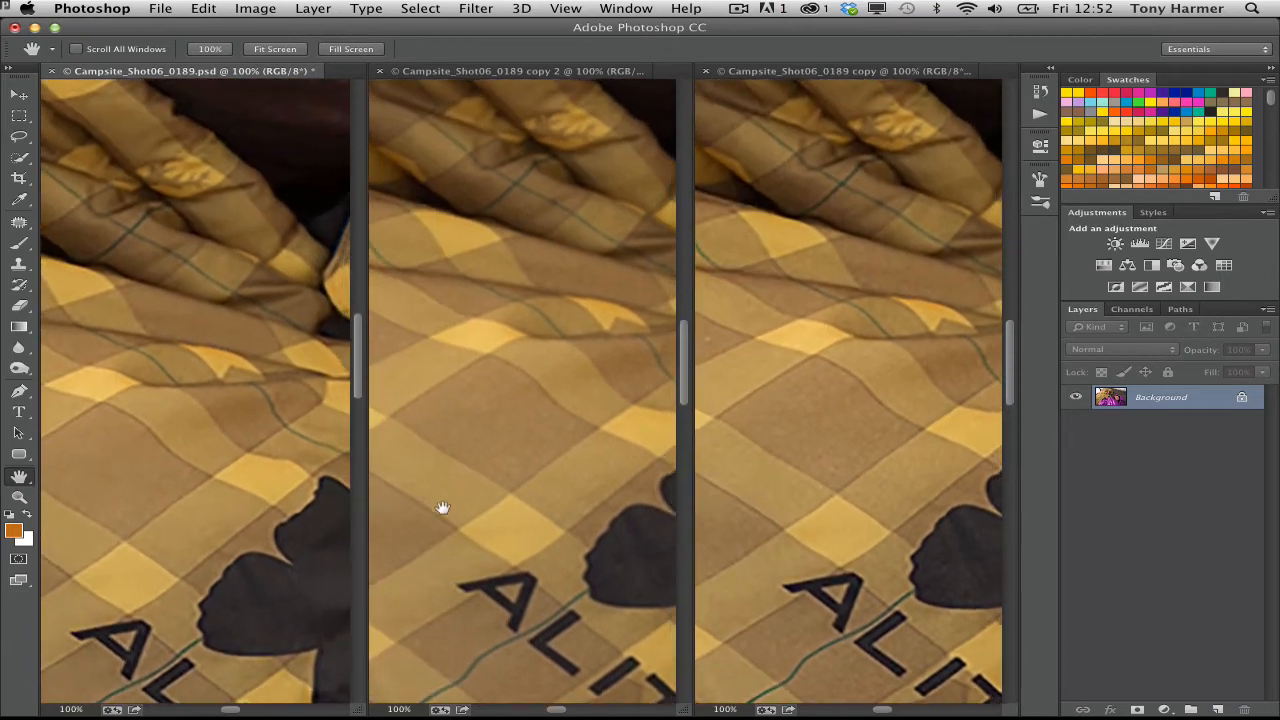
left_click_drag(157, 200, 584, 491)
left_click_drag(127, 155, 530, 500)
left_click_drag(186, 213, 817, 214)
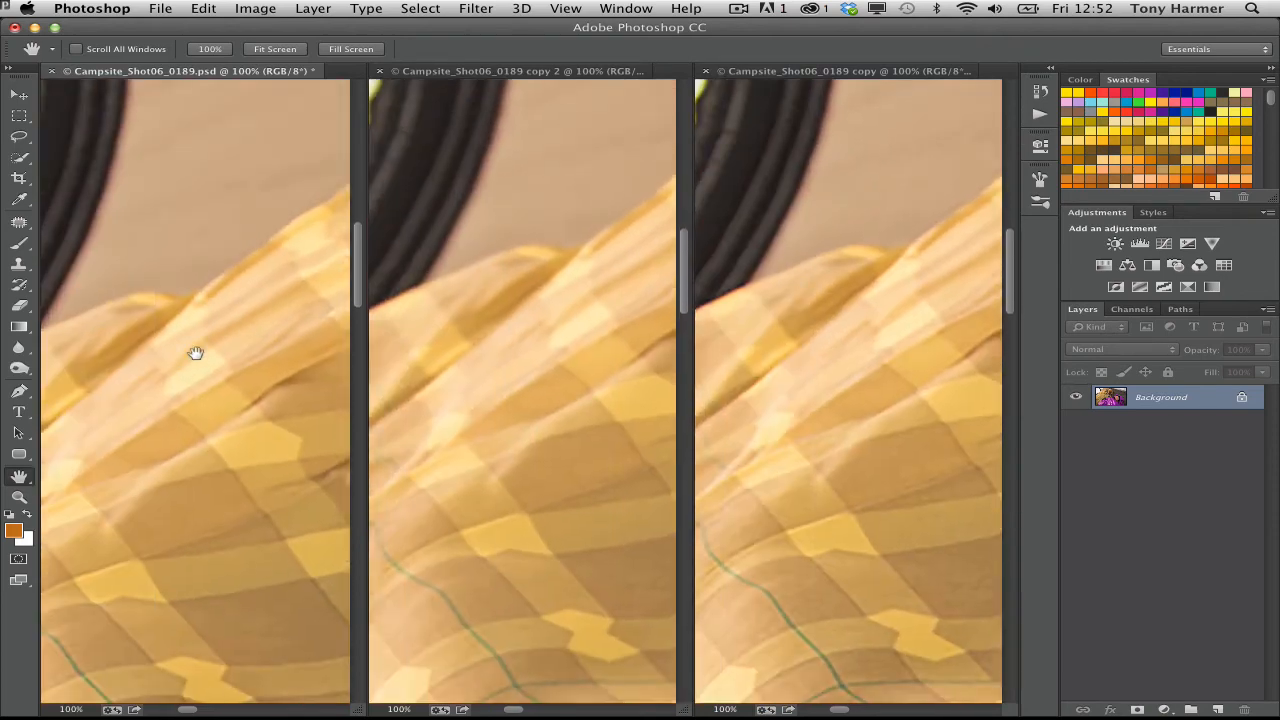
left_click_drag(195, 353, 609, 217)
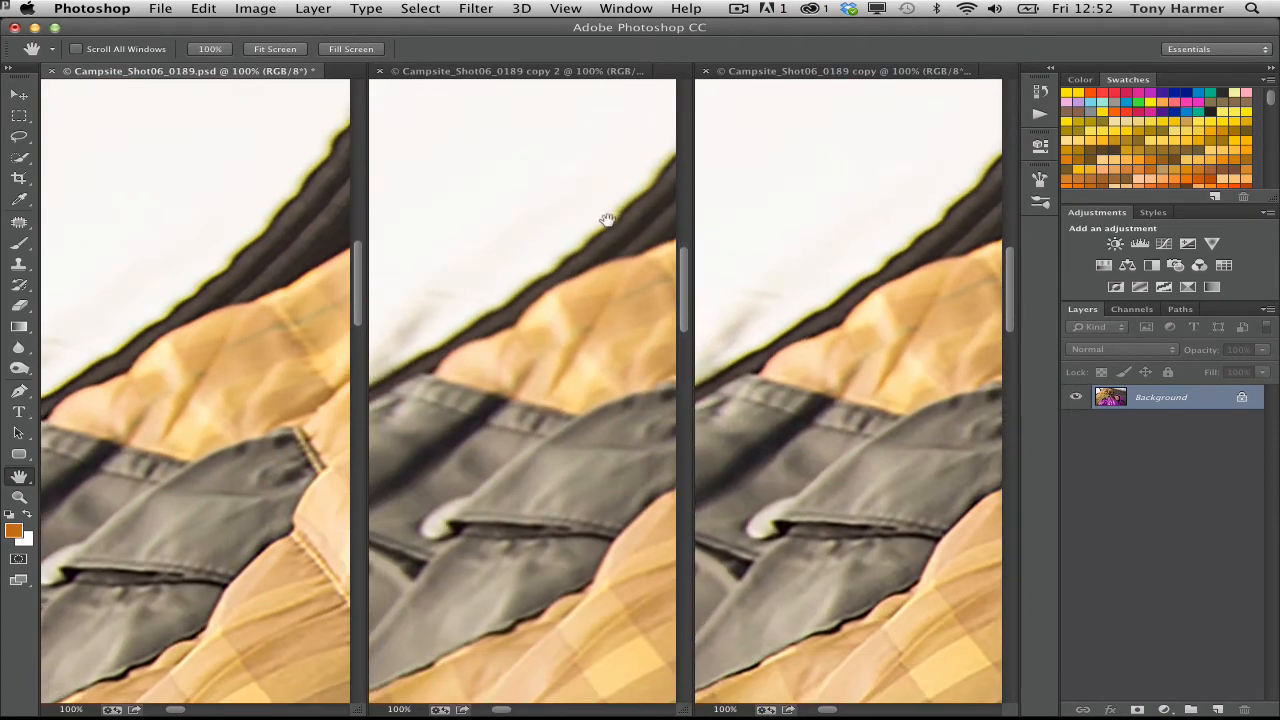
left_click_drag(214, 409, 574, 228)
left_click_drag(211, 434, 234, 277)
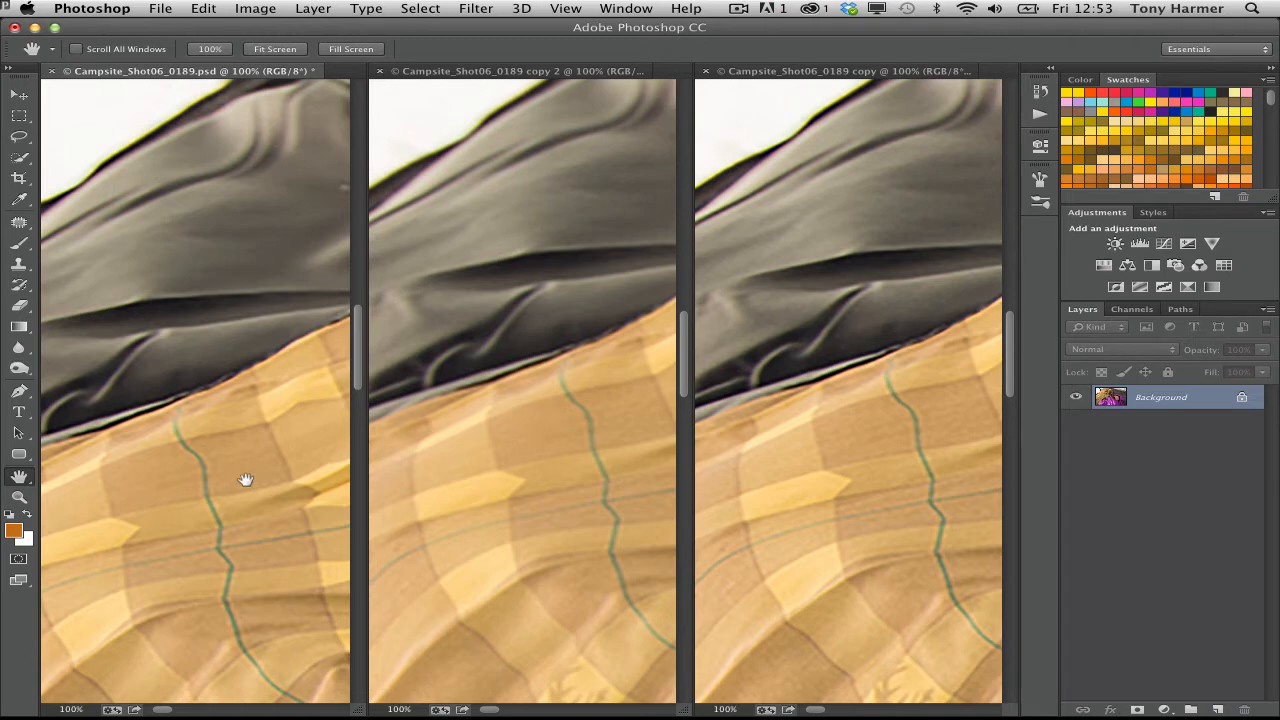
- Magnify the plaid fabric in Campsite_Shot06_0189 copy 2, and rematch zoom, location and rotation across all images to the original
left_click(520, 428)
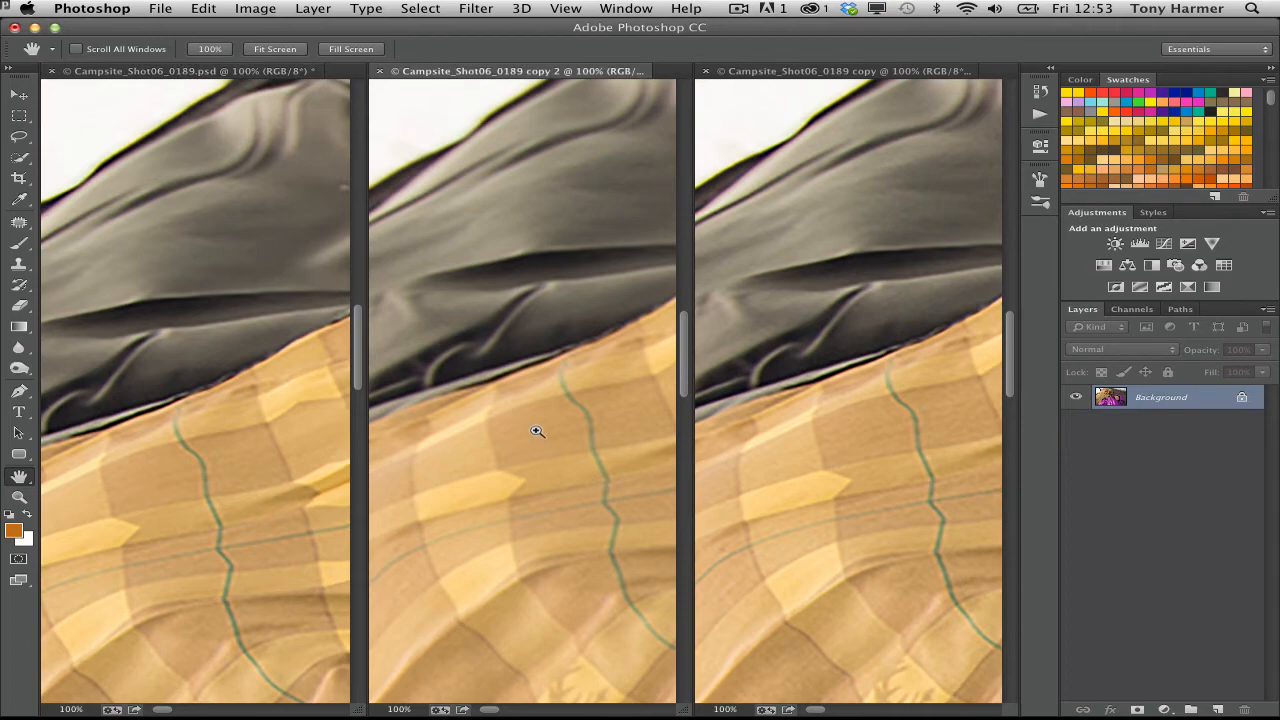
left_click_drag(532, 428, 666, 532)
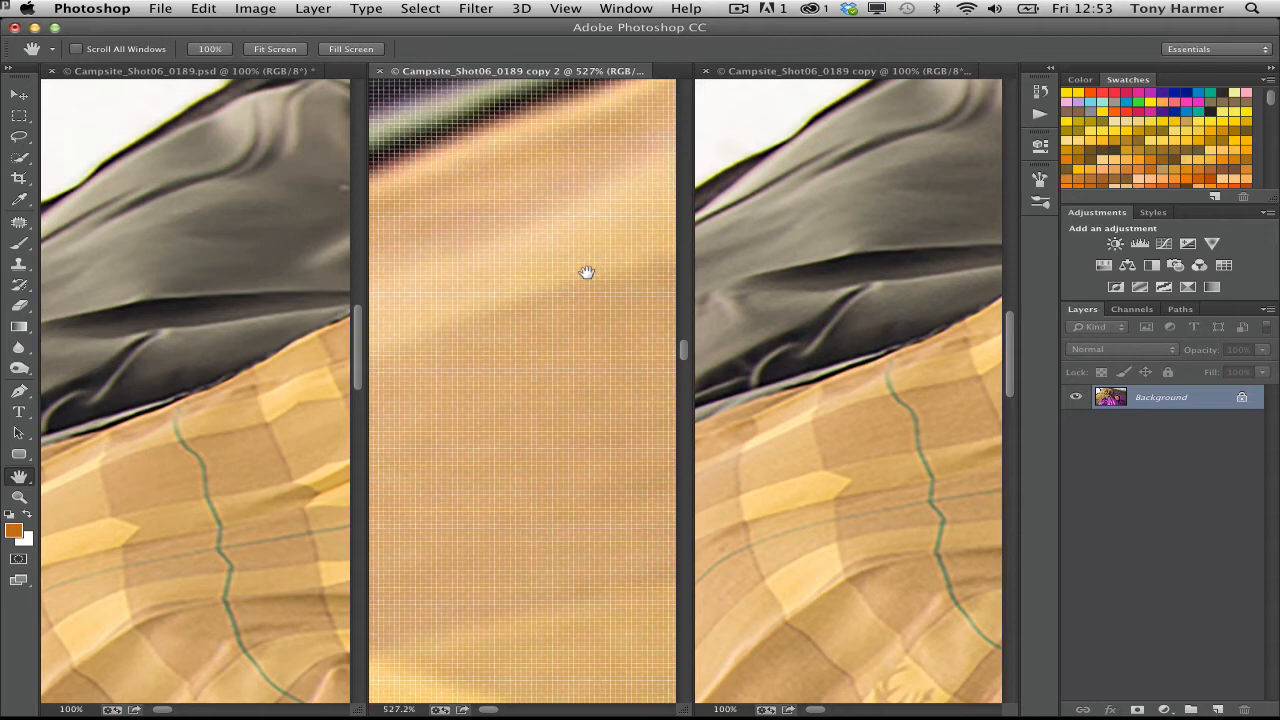
left_click(296, 226)
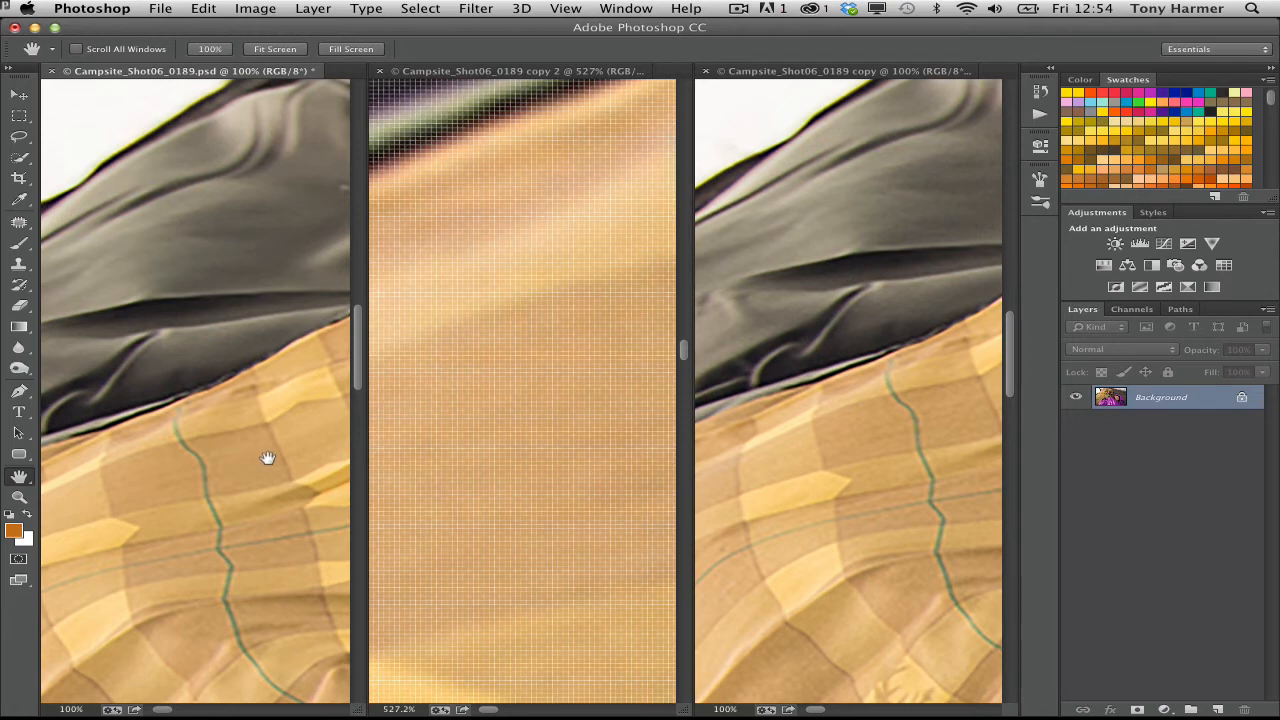
left_click(640, 9)
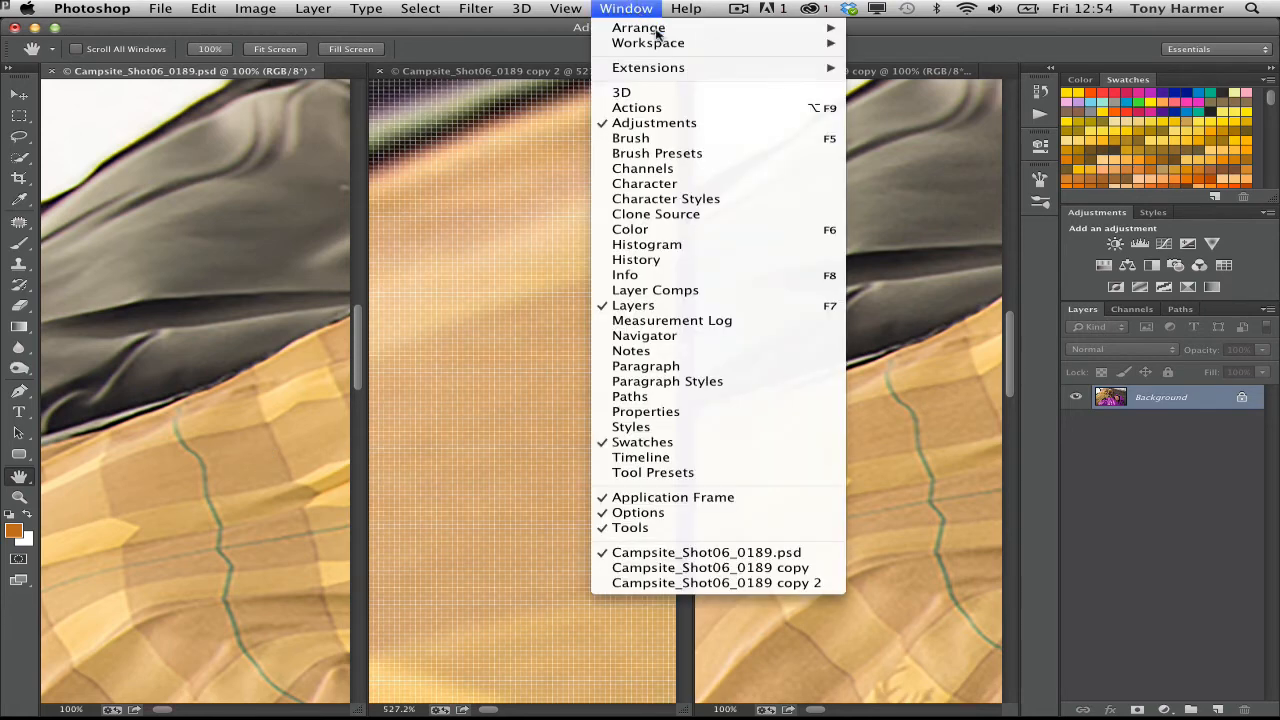
mouse_move(662, 32)
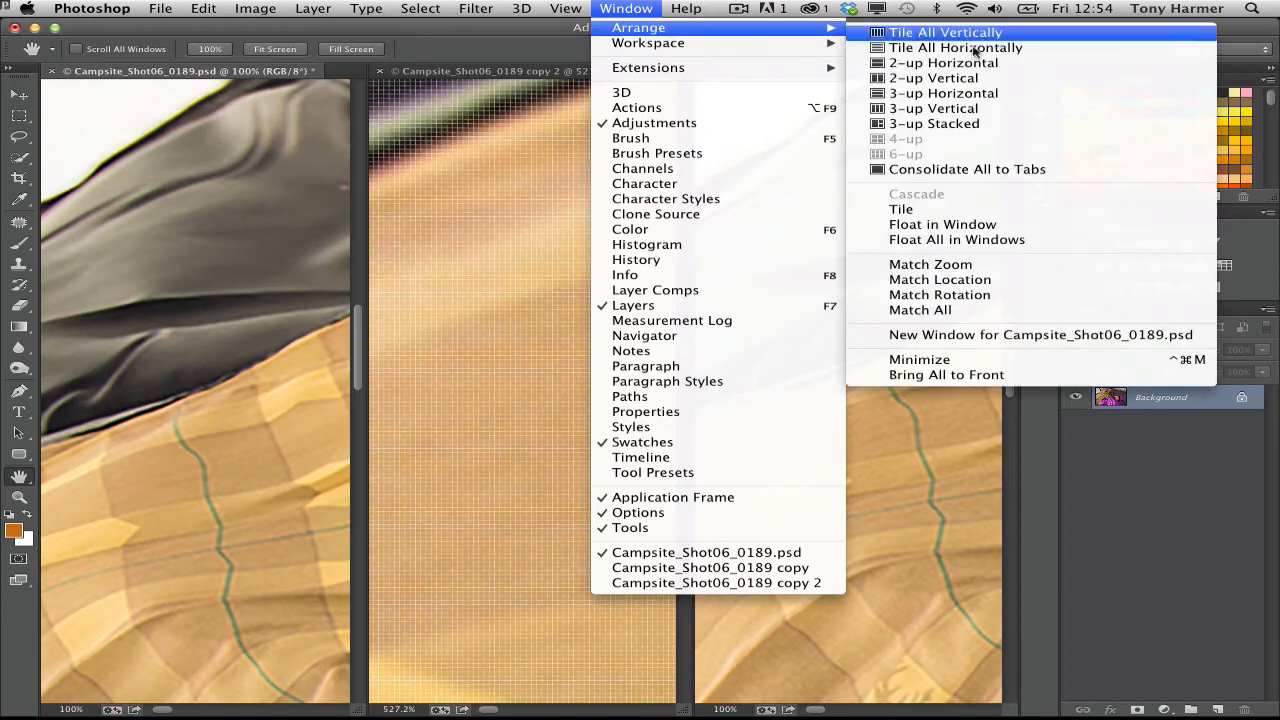
left_click(958, 311)
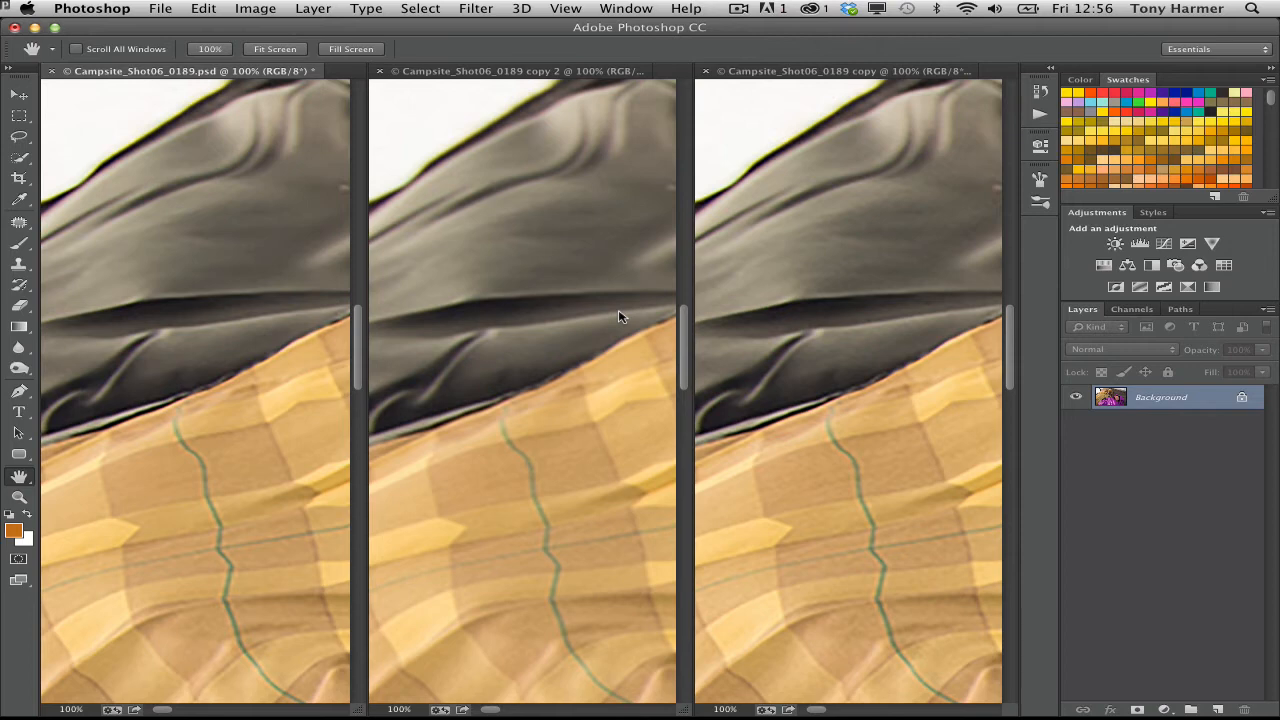
- Close all three campsite documents without saving any of their changes
key("super+w")
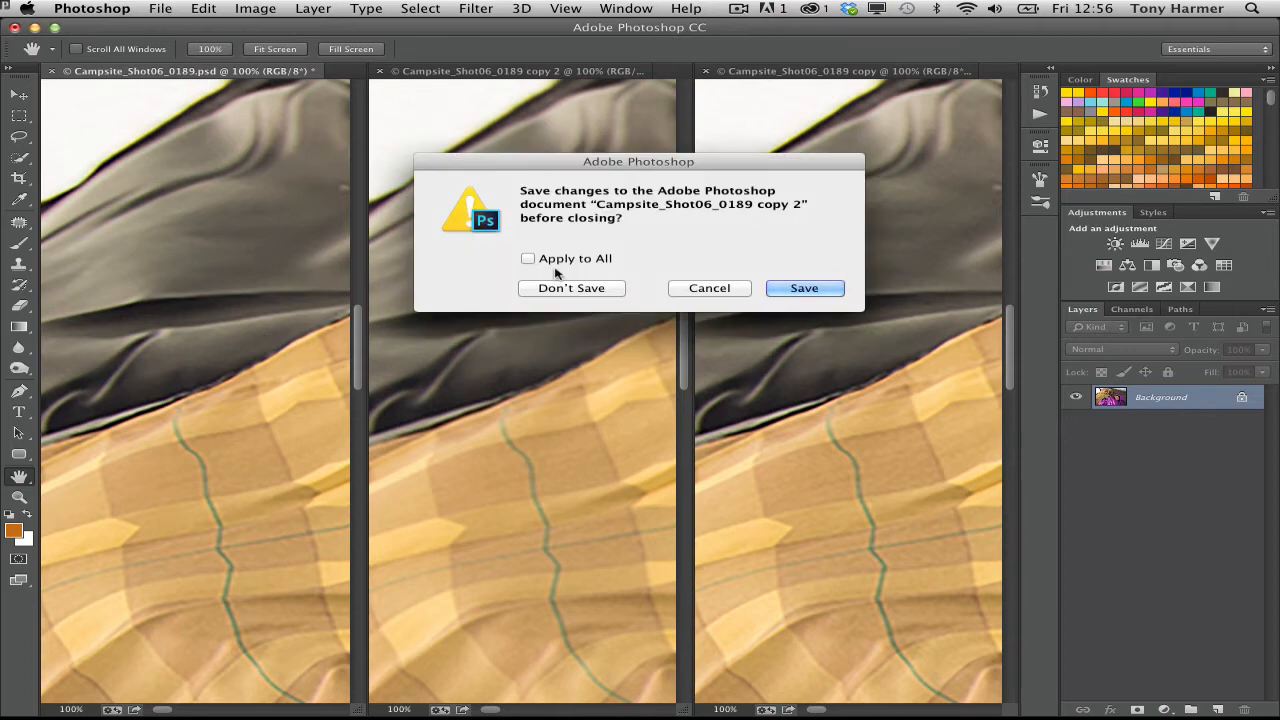
left_click(568, 259)
left_click(571, 288)
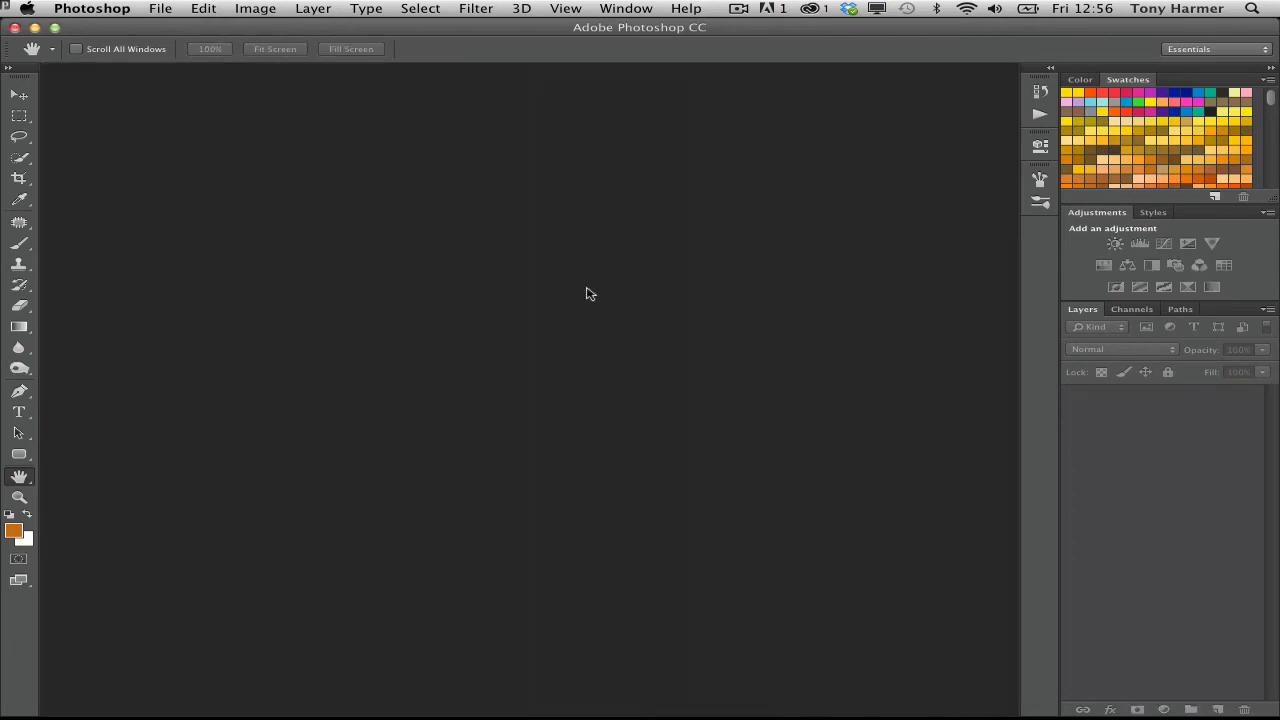
- Switch to Adobe Bridge, preview SuspendedBridge_DSCN0271.JPG at full screen and open it in Photoshop
key("super+Tab")
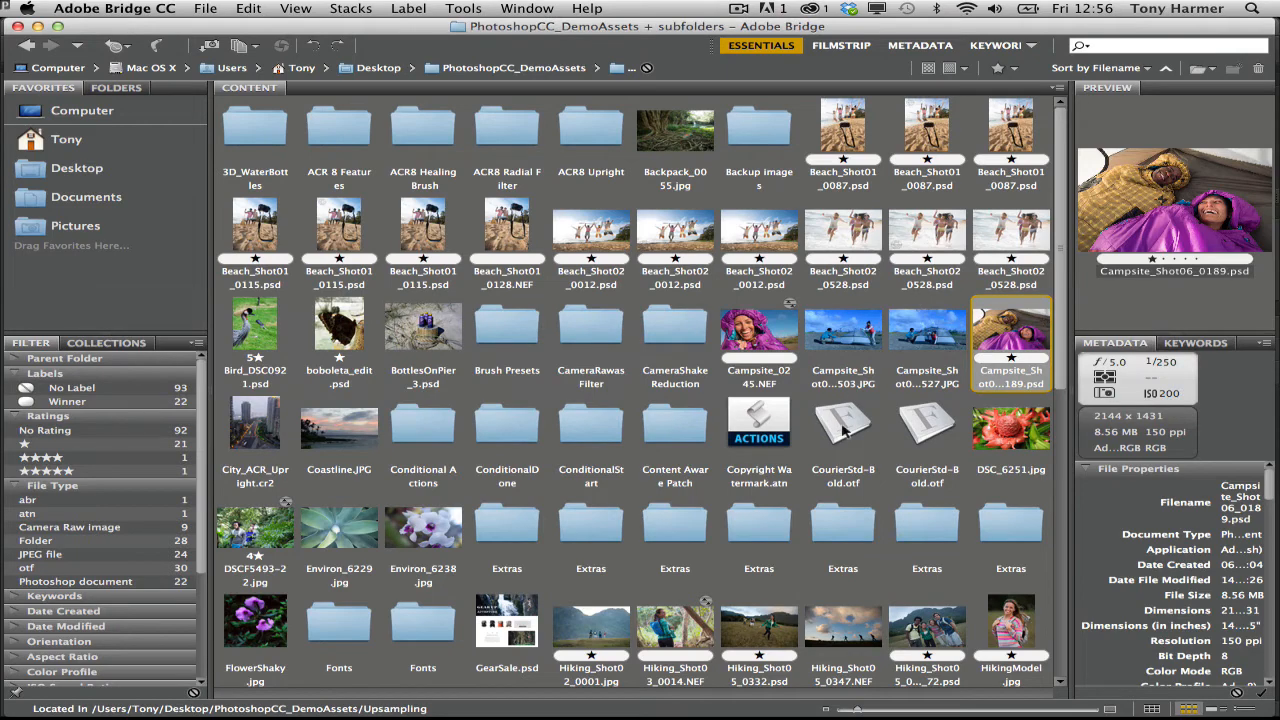
scroll(843, 428, "down", 10)
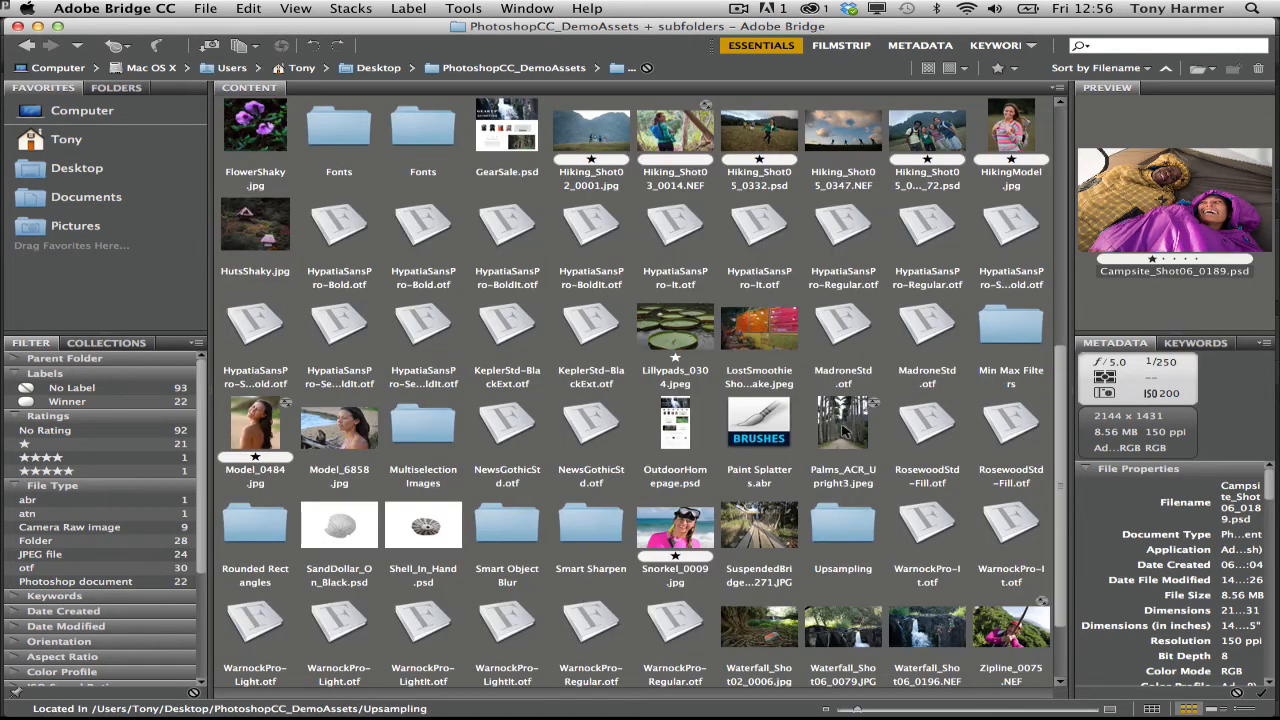
scroll(843, 430, "up", 2)
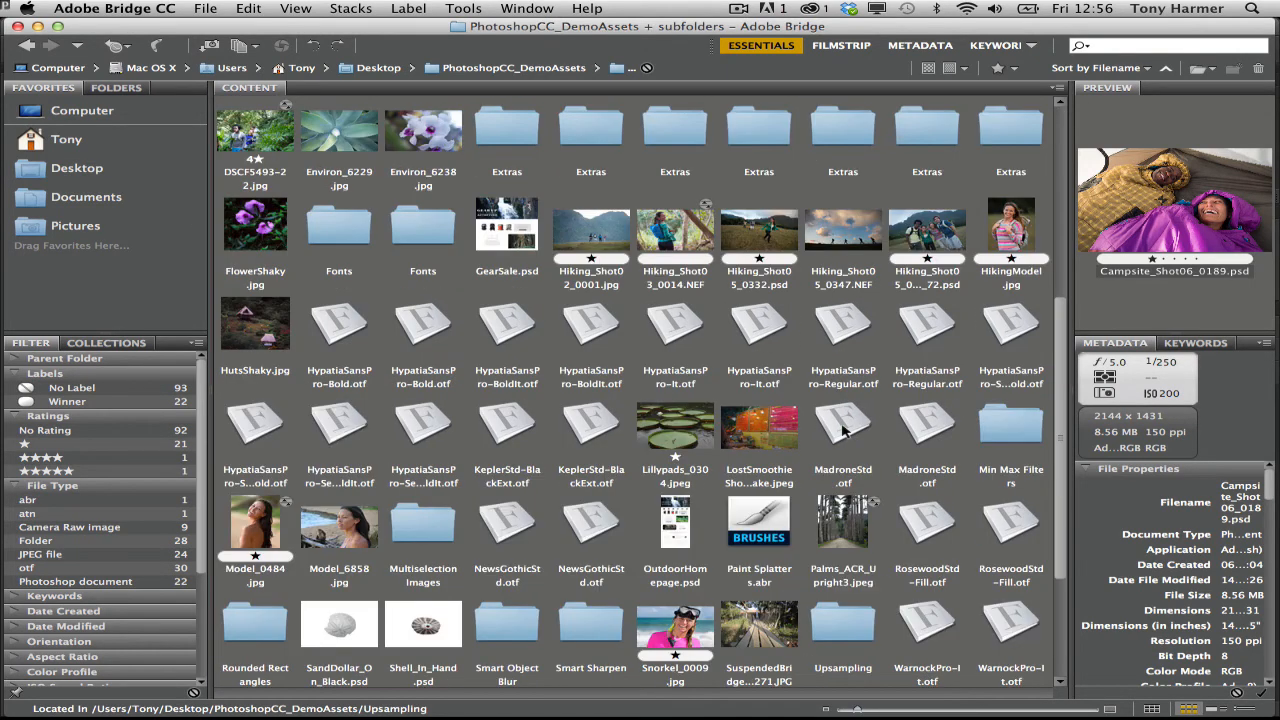
scroll(843, 430, "down", 4)
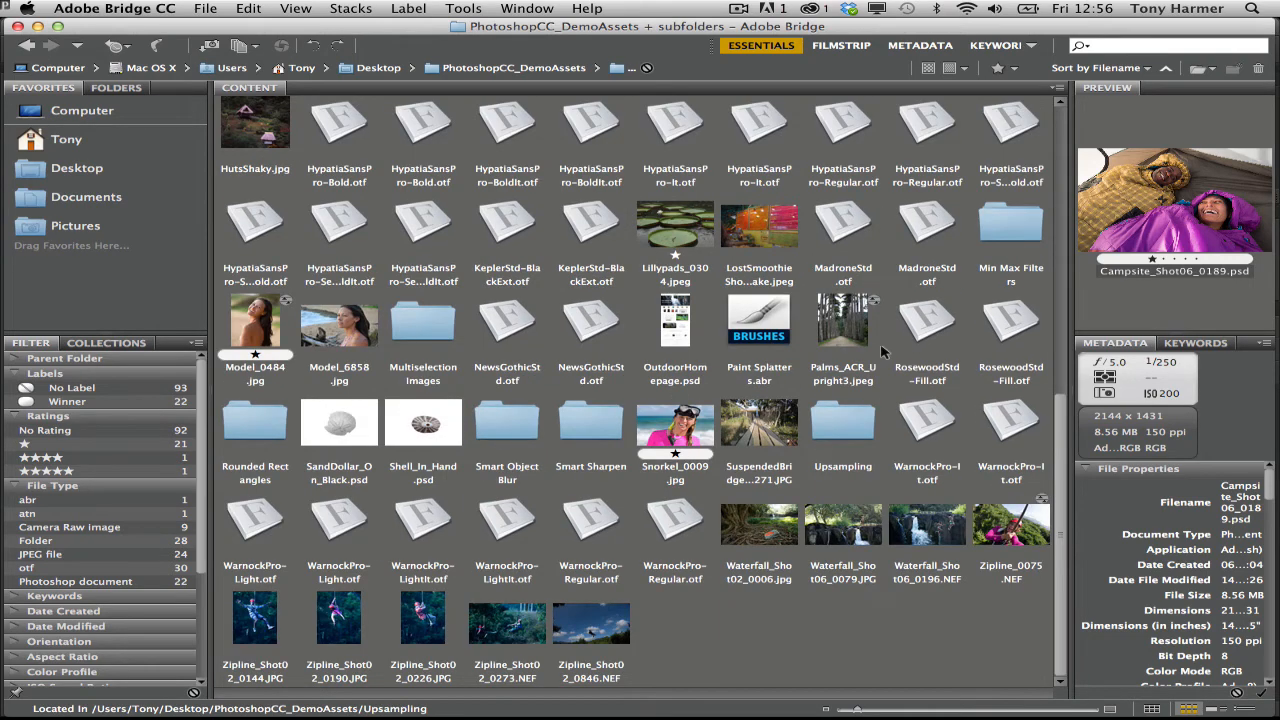
left_click(758, 435)
key("space")
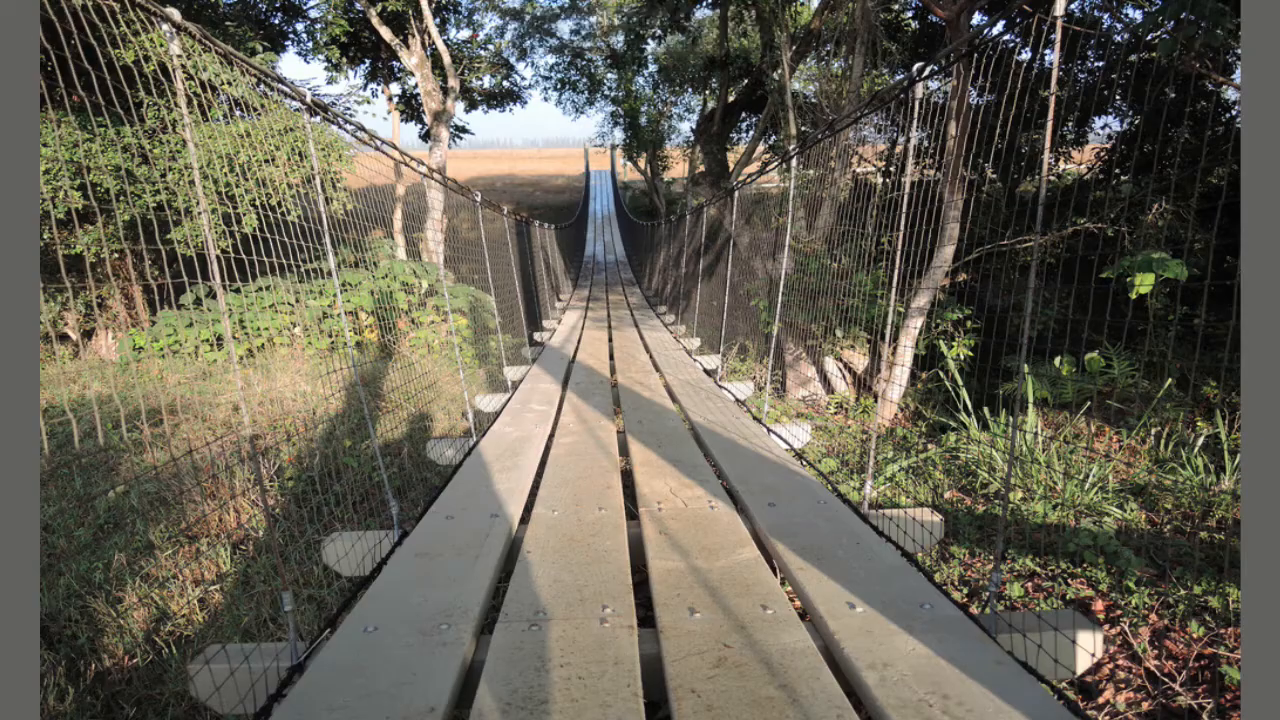
key("space")
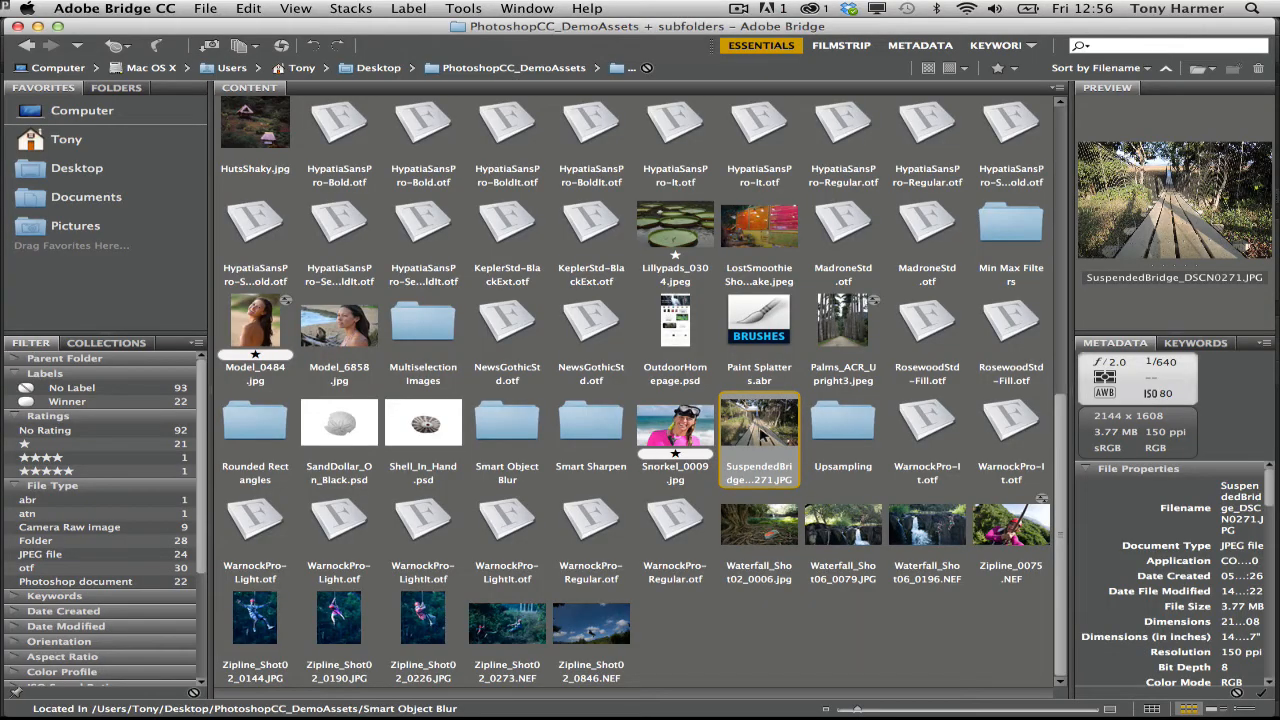
double_click(760, 432)
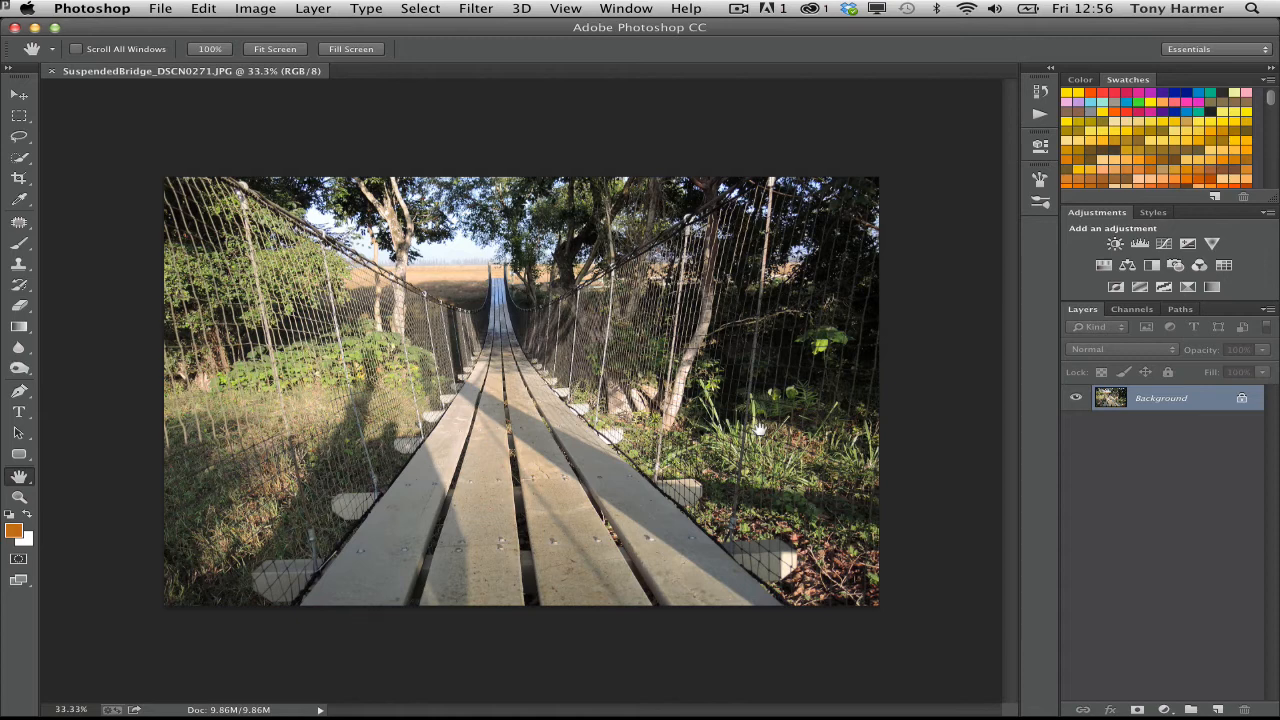
- Convert the bridge photo's Background layer to a Smart Object
right_click(1122, 399)
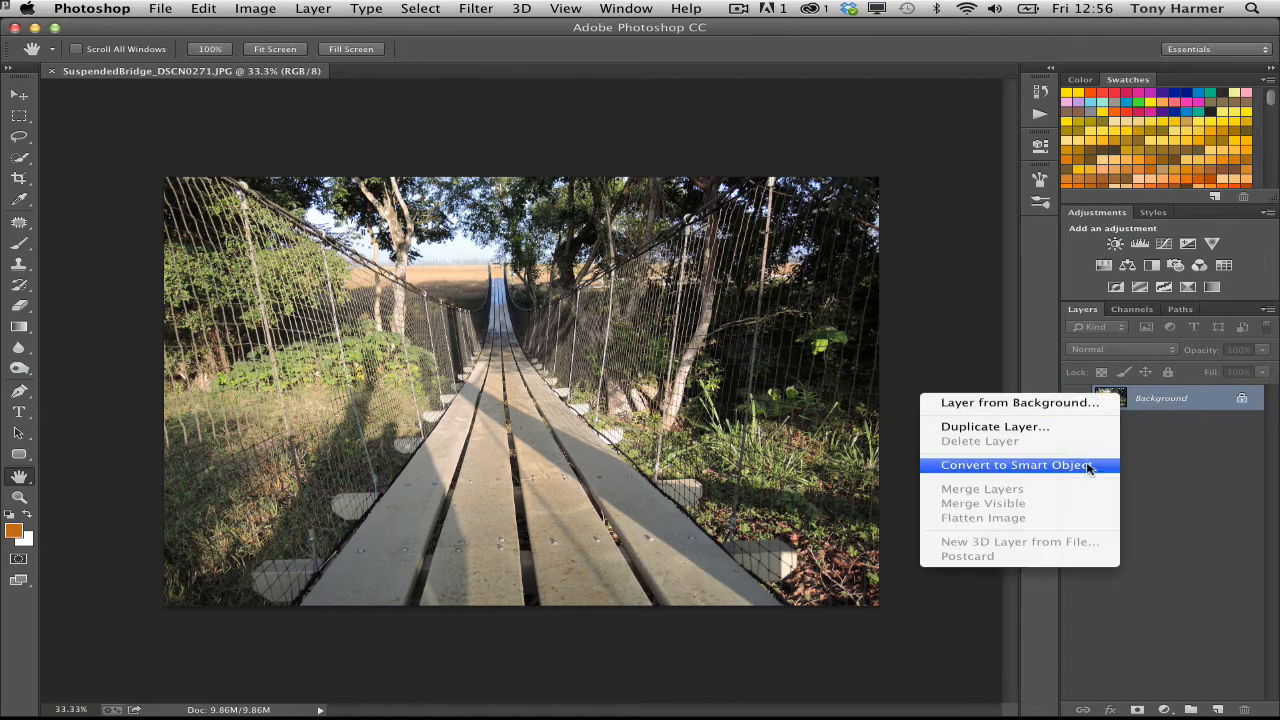
left_click(990, 464)
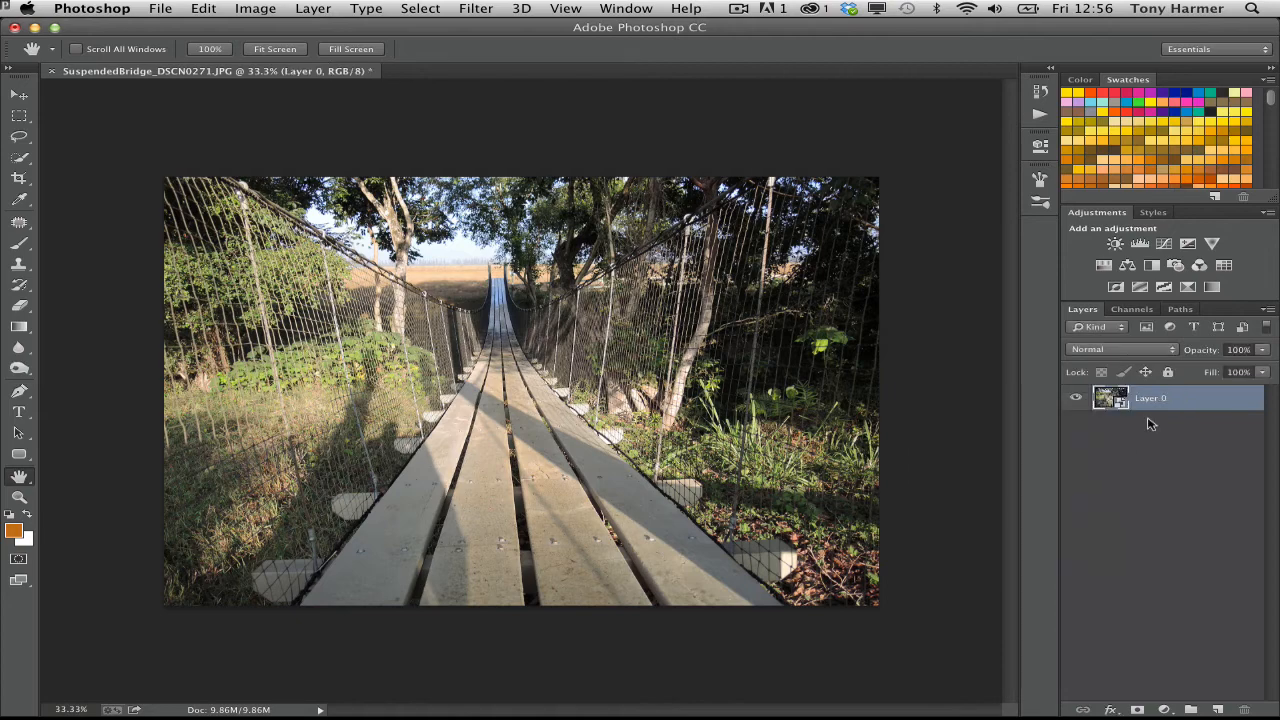
key("ctrl+plus")
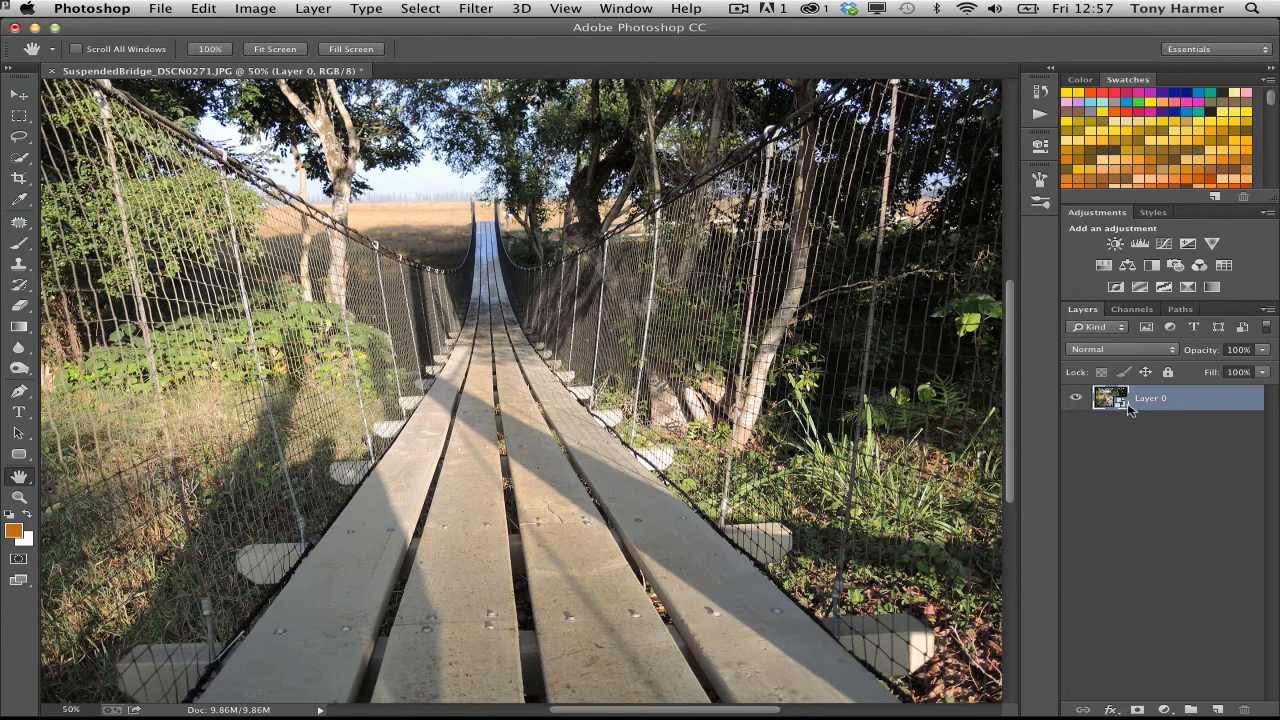
left_click(487, 8)
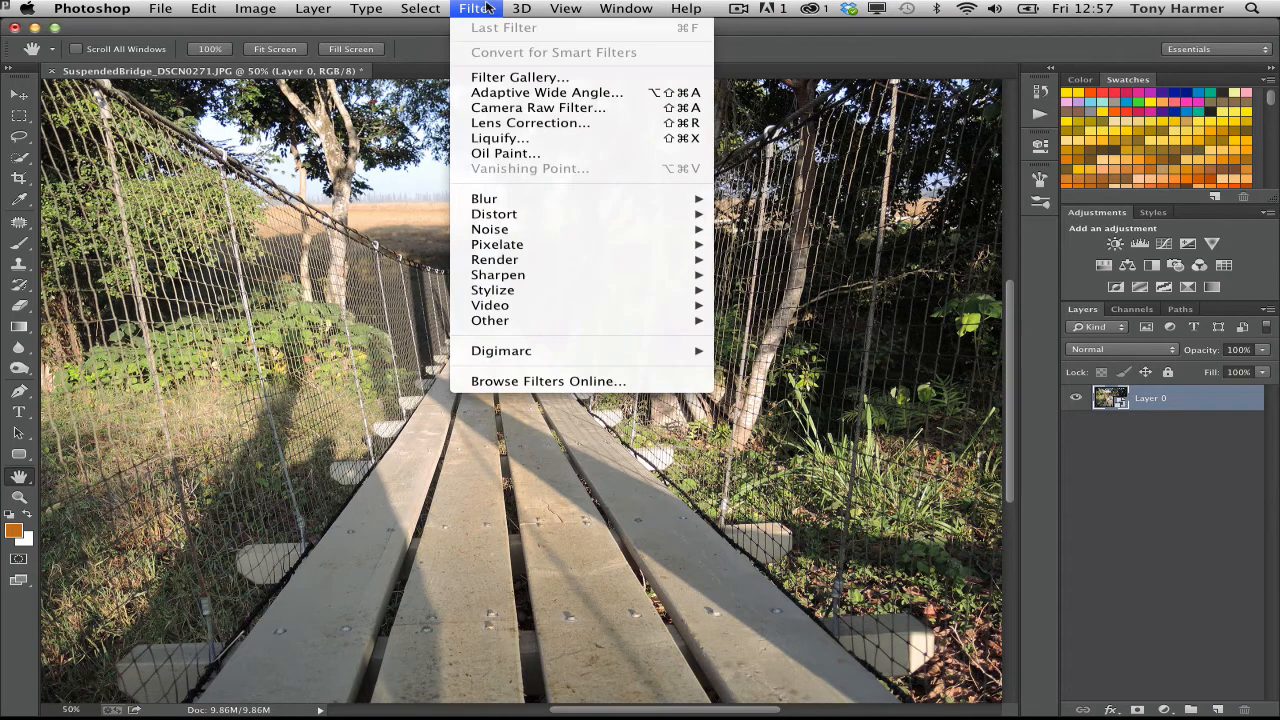
mouse_move(533, 203)
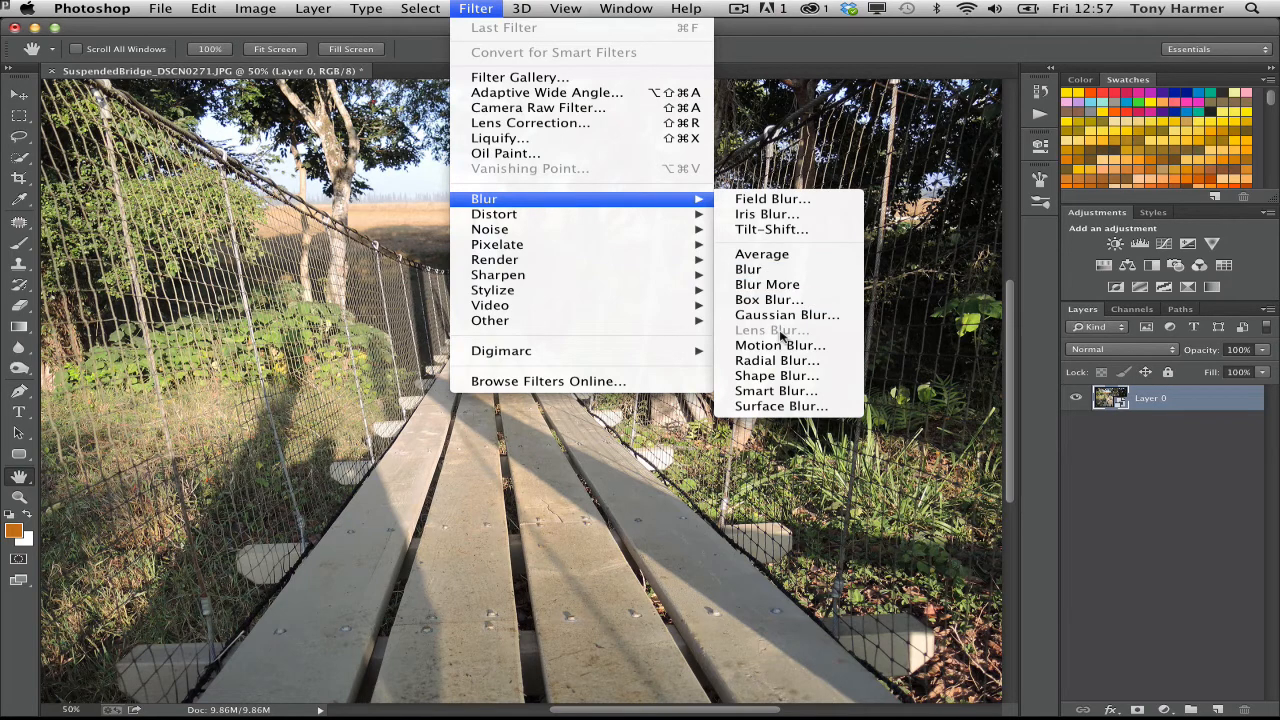
mouse_move(492, 220)
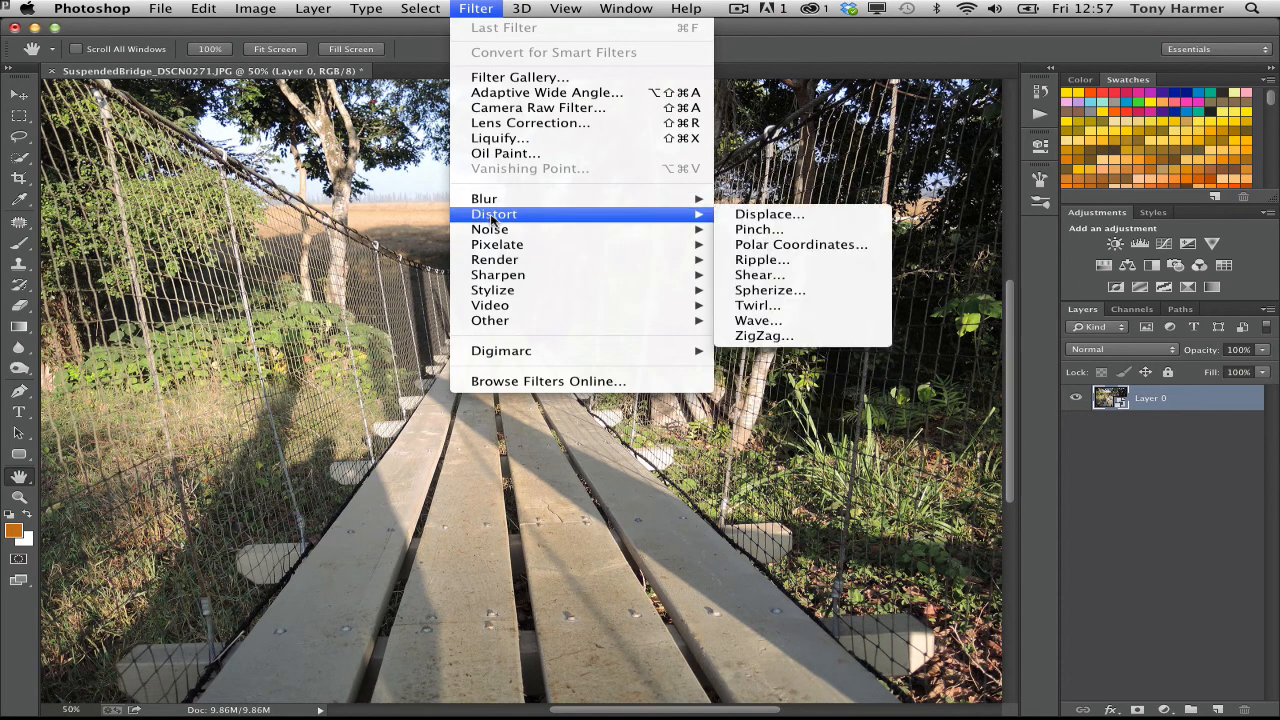
mouse_move(503, 252)
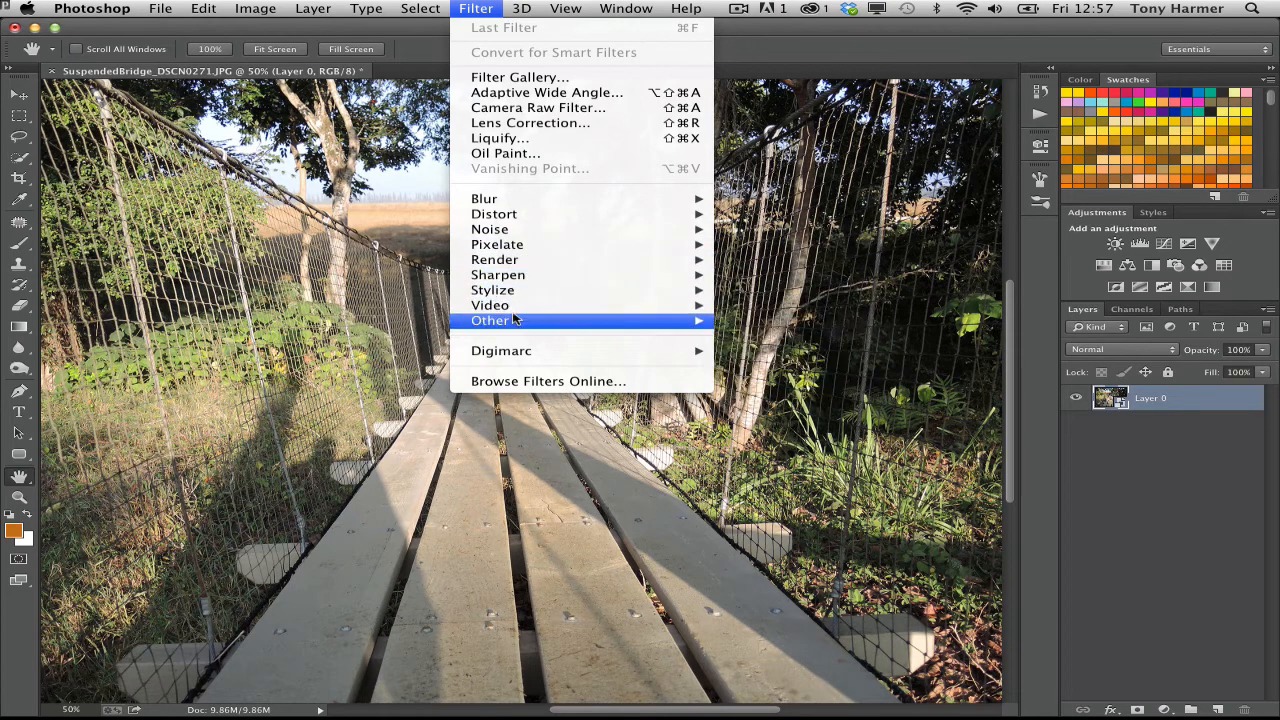
mouse_move(514, 320)
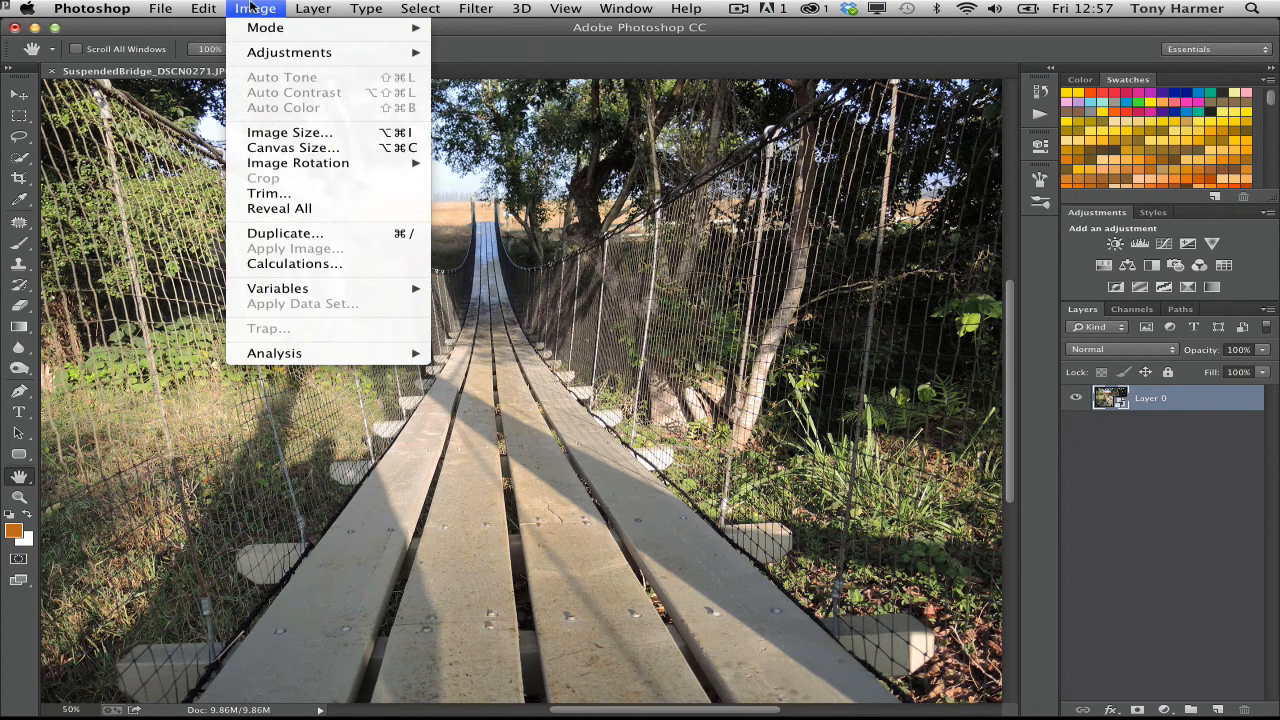
- Open HDR Toning for the bridge photo, accept flattening the document, and move the dialog clear of the bridge
mouse_move(270, 52)
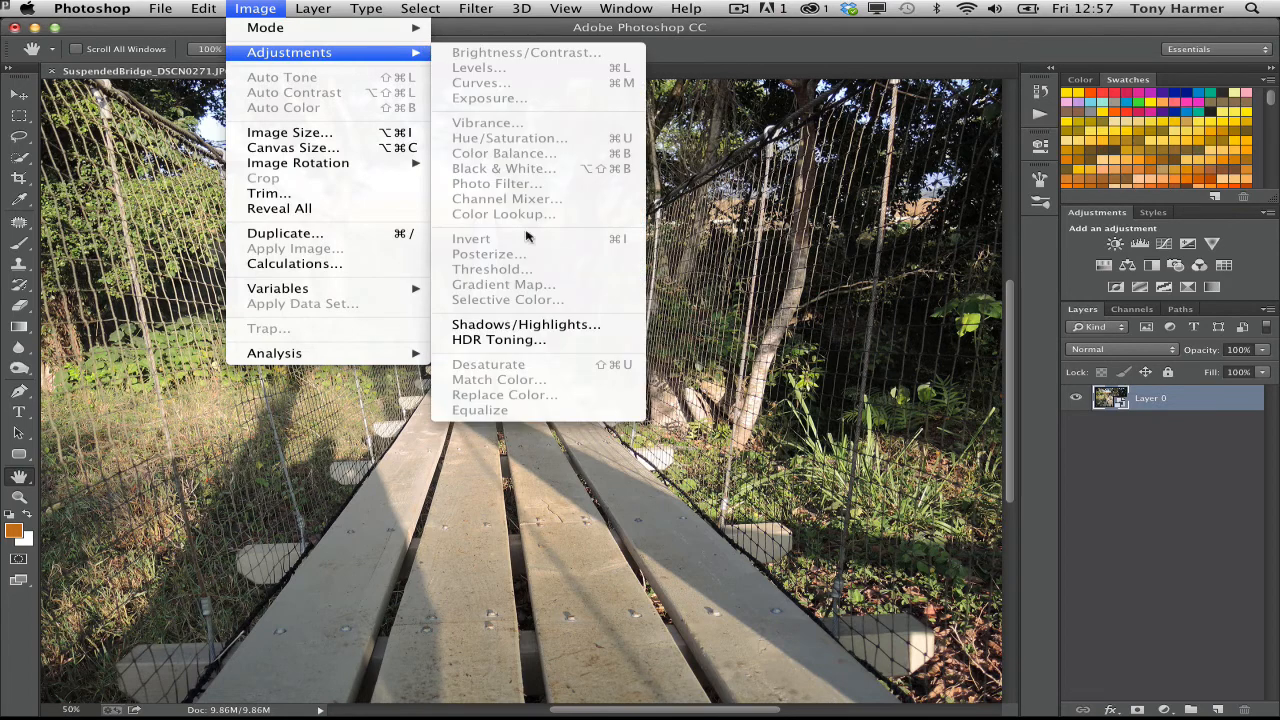
left_click(500, 340)
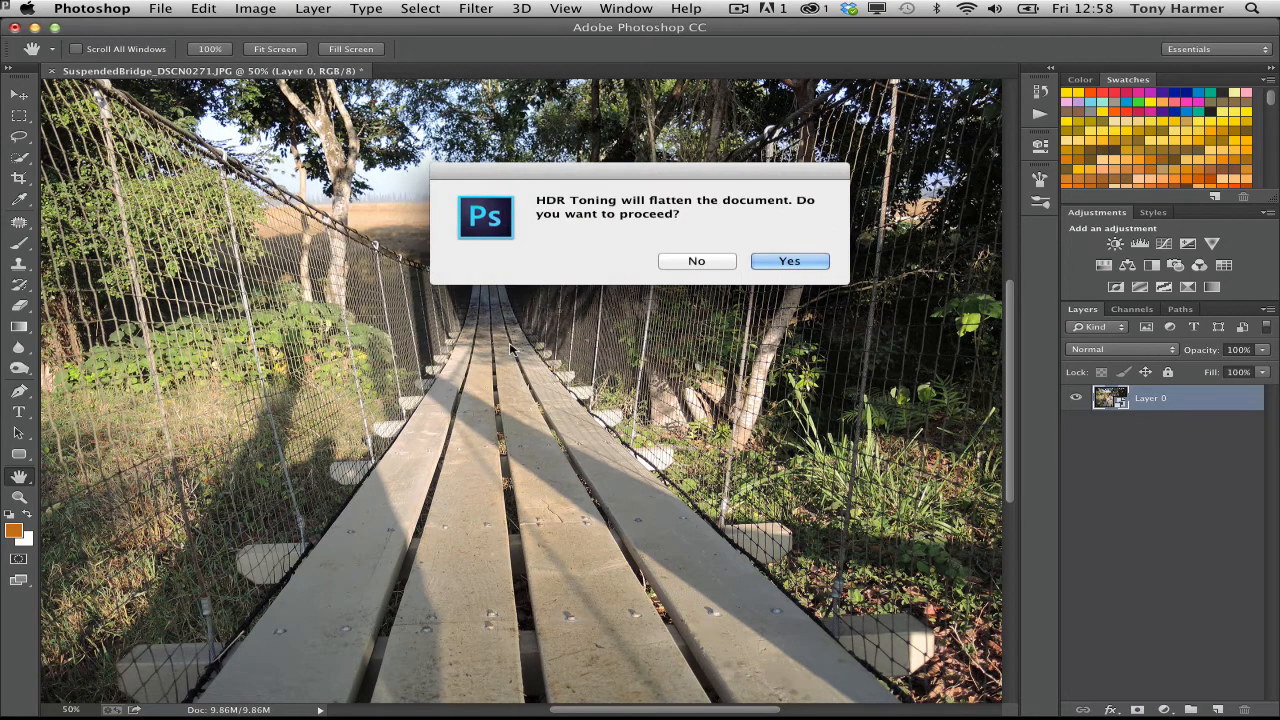
left_click(786, 261)
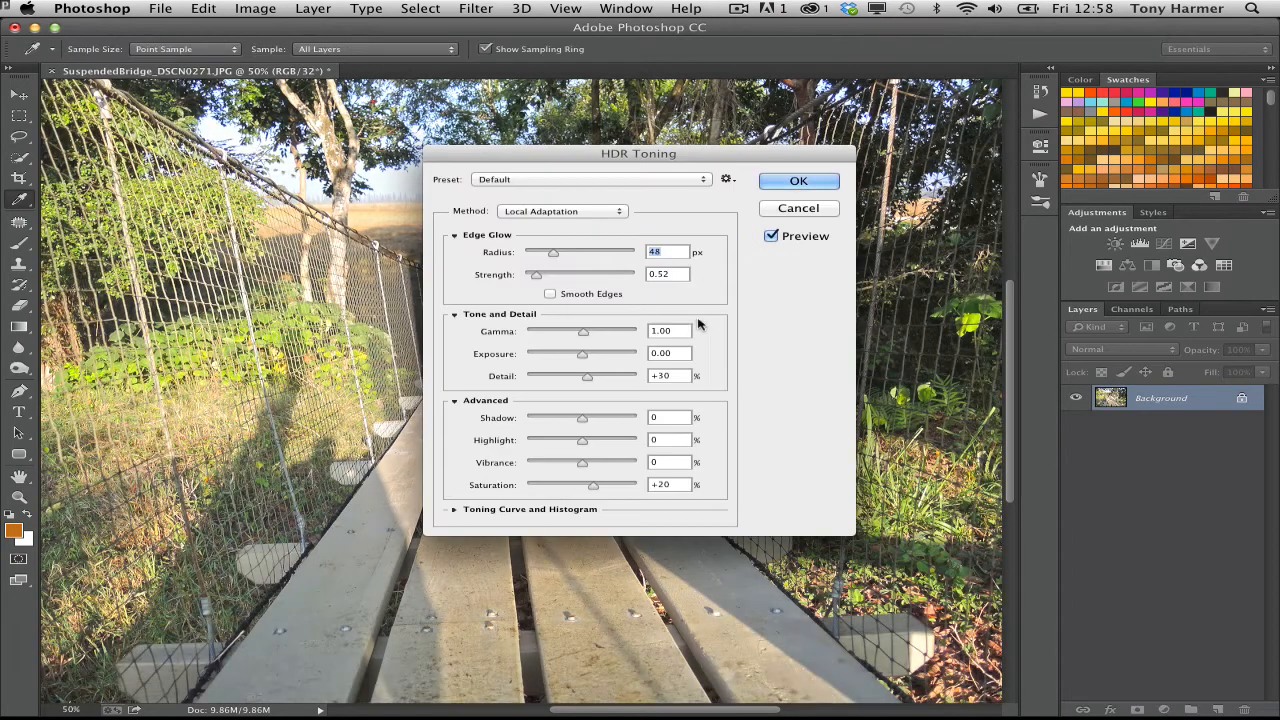
left_click_drag(578, 153, 937, 92)
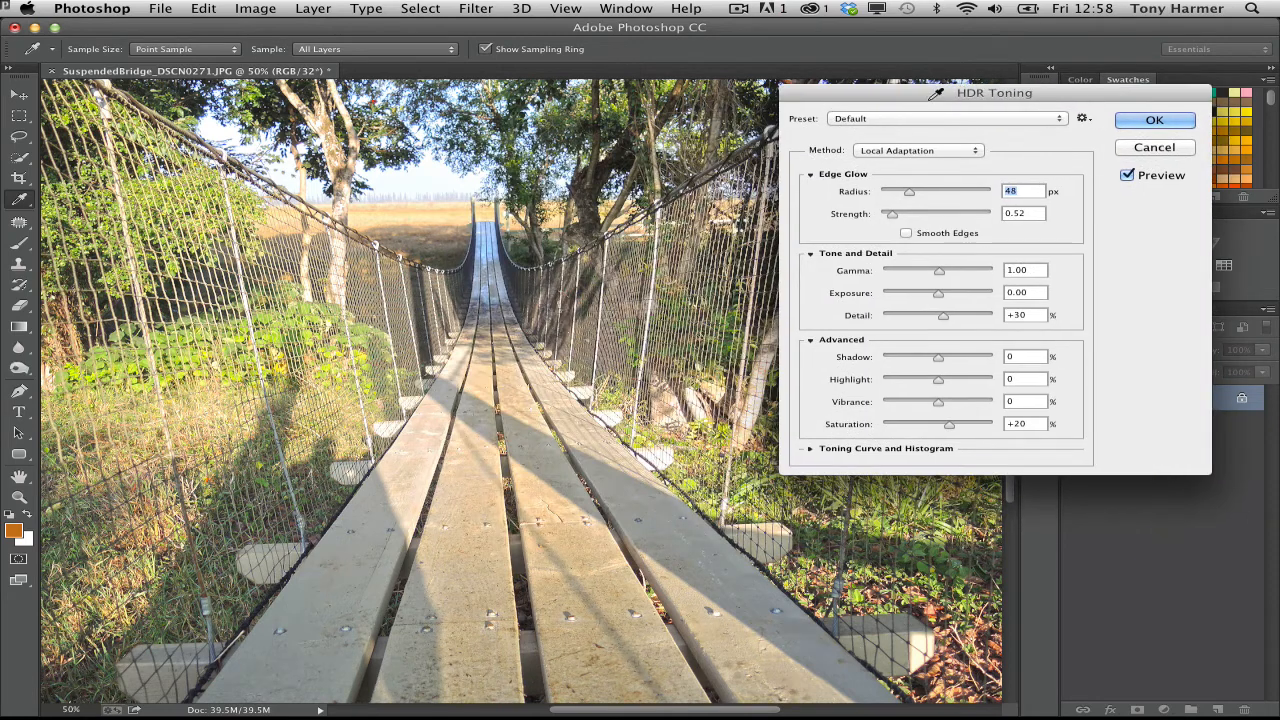
- Try the City Twilight preset in HDR Toning and replace it with the Surrealistic preset
left_click(937, 120)
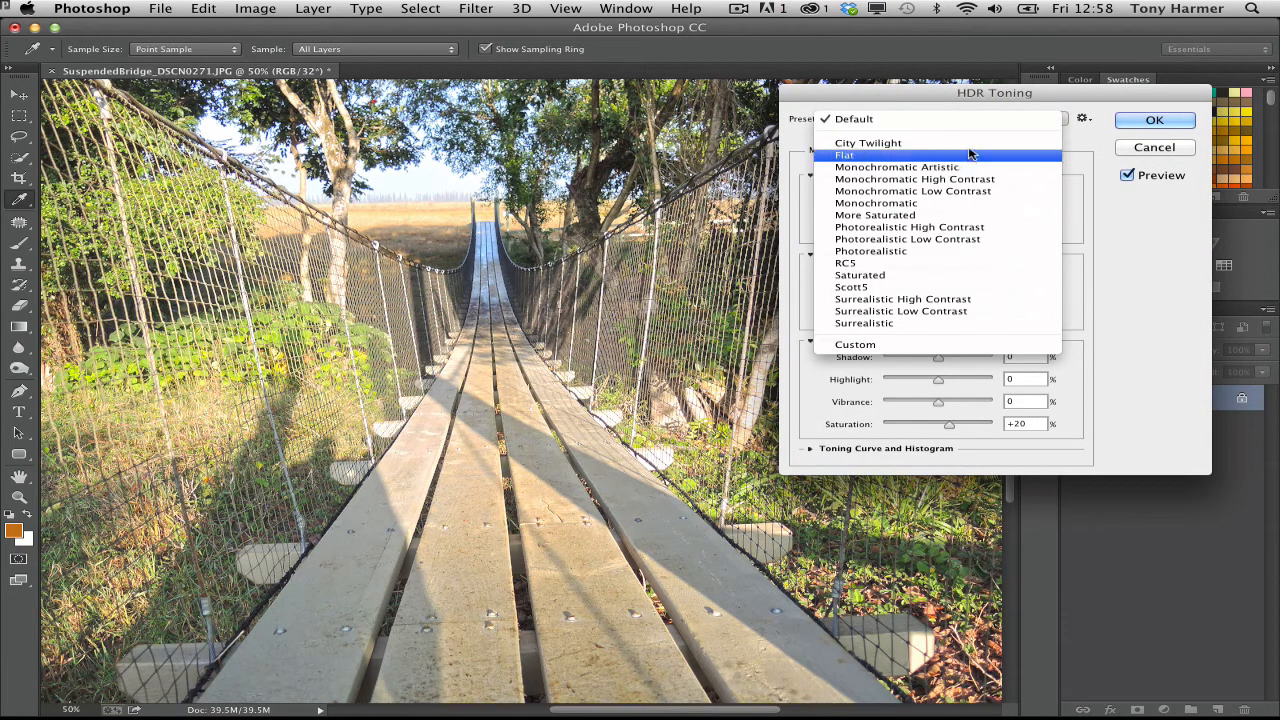
left_click(963, 146)
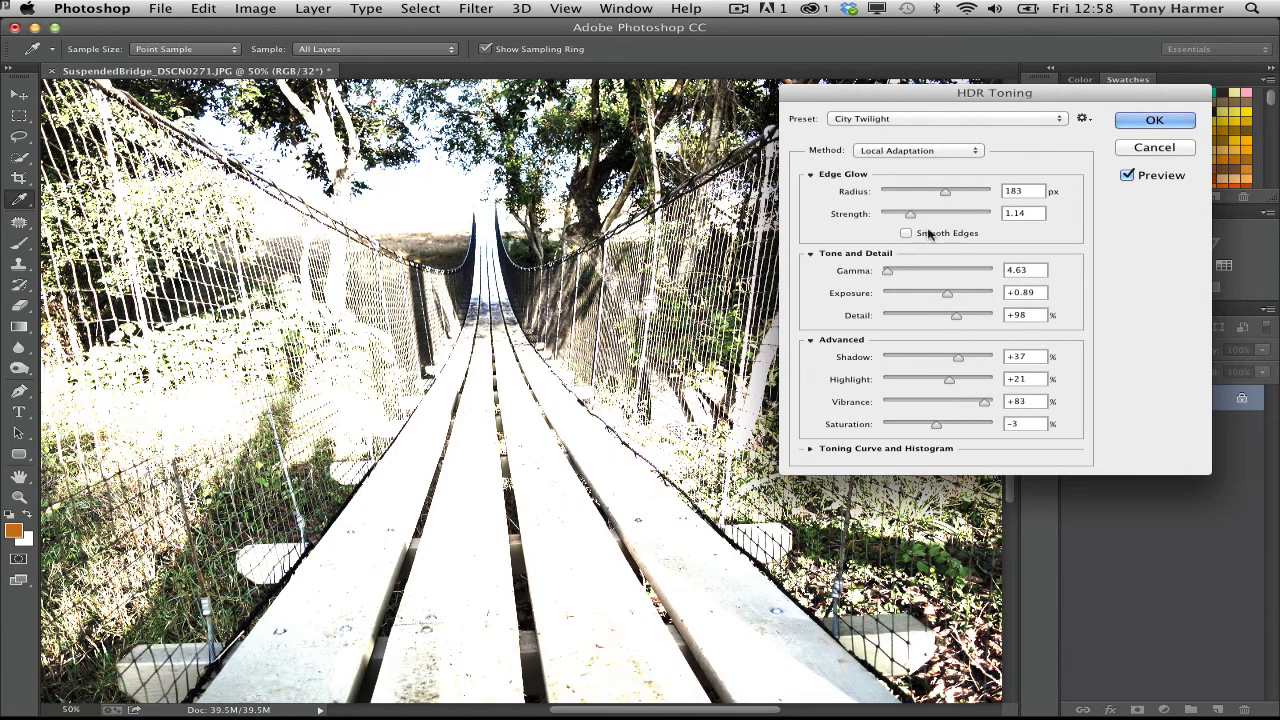
left_click(981, 120)
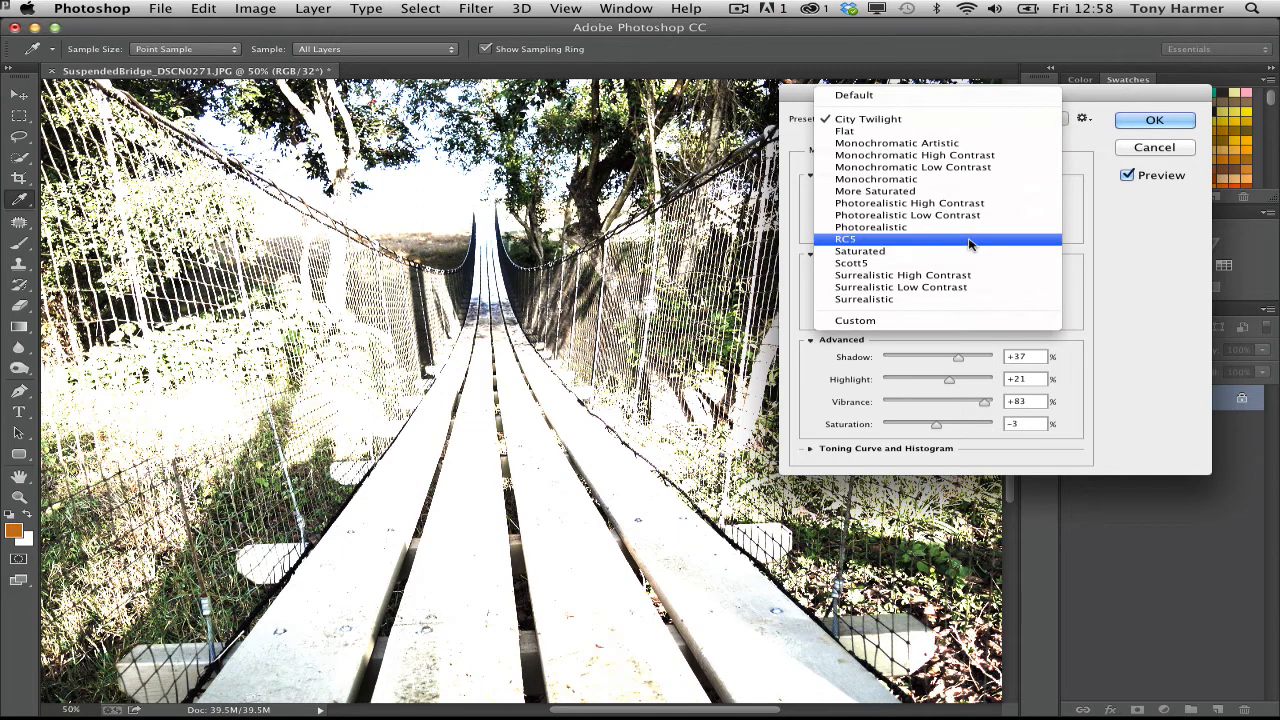
left_click(942, 300)
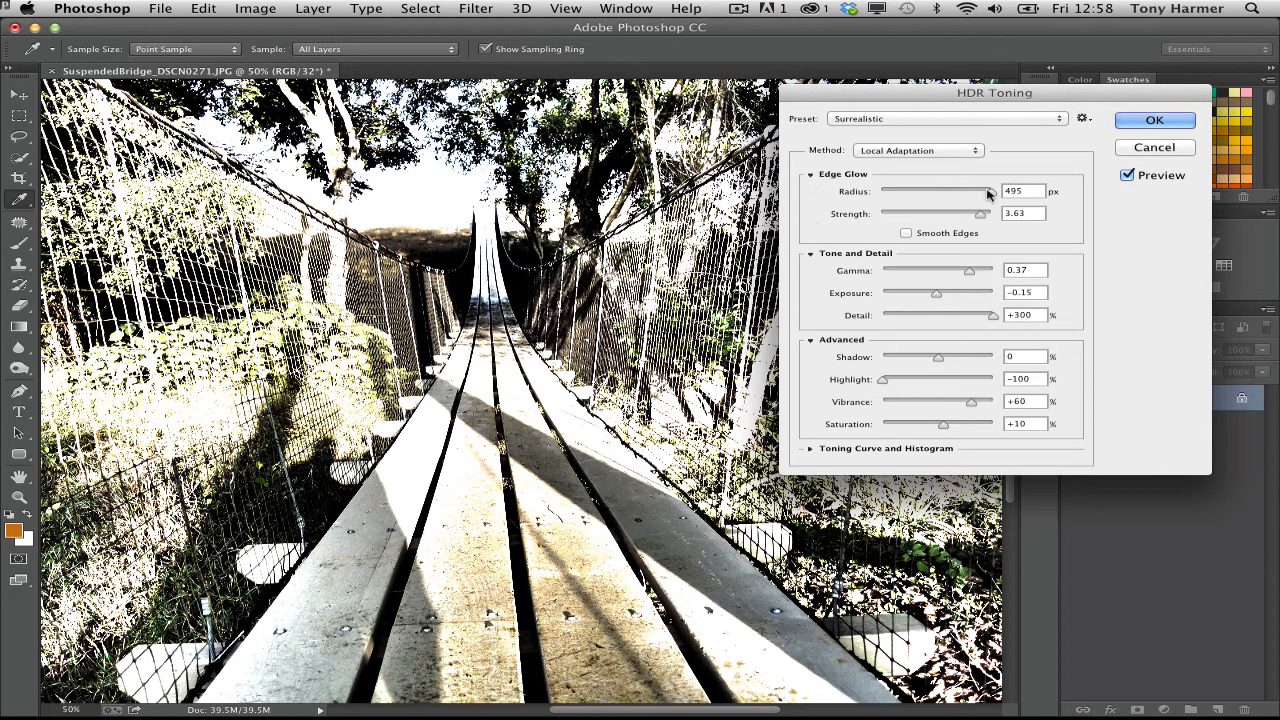
- Try a 121 px Edge Glow radius and the Surrealistic preset in HDR Toning, and cancel the toning
left_click_drag(990, 191, 930, 193)
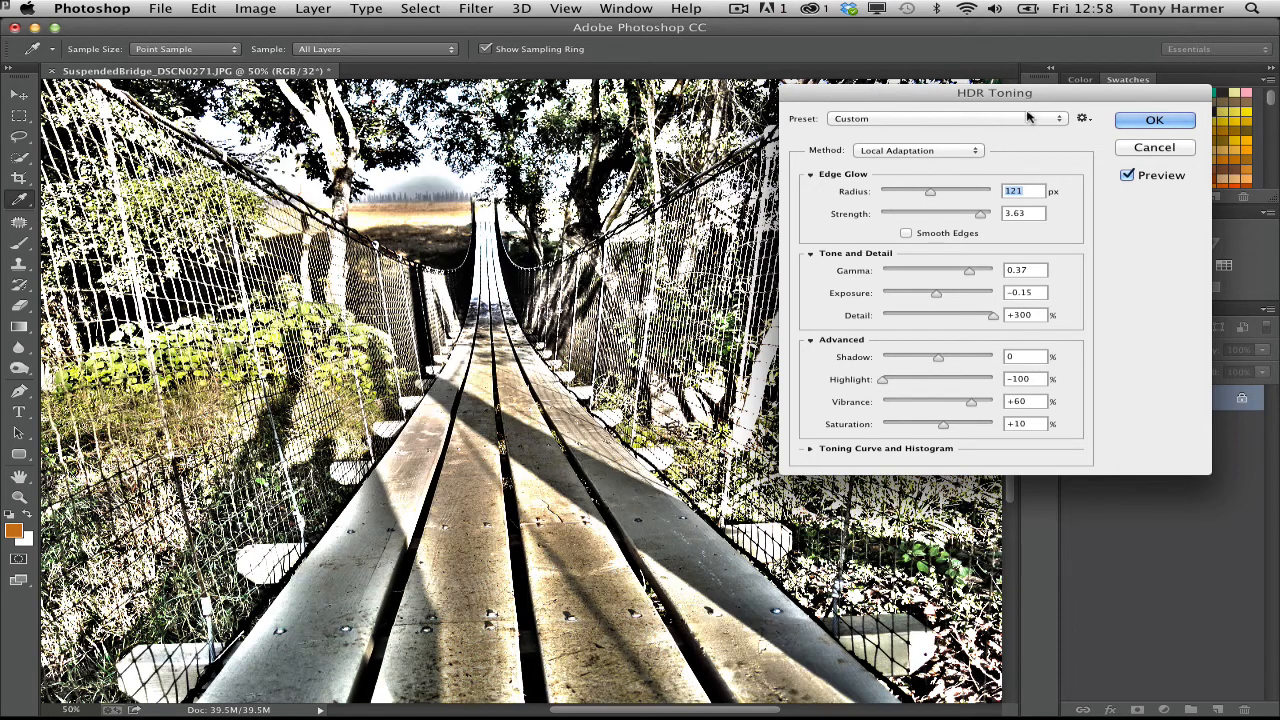
left_click(1034, 122)
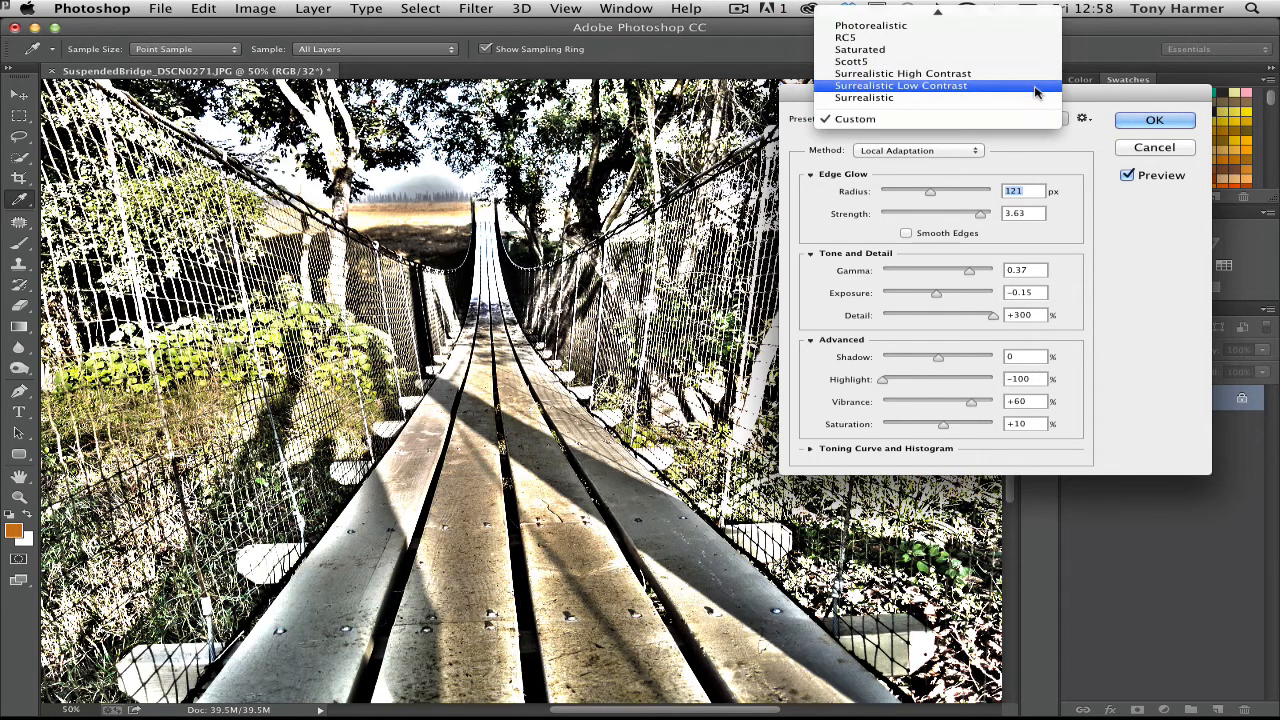
left_click(1036, 98)
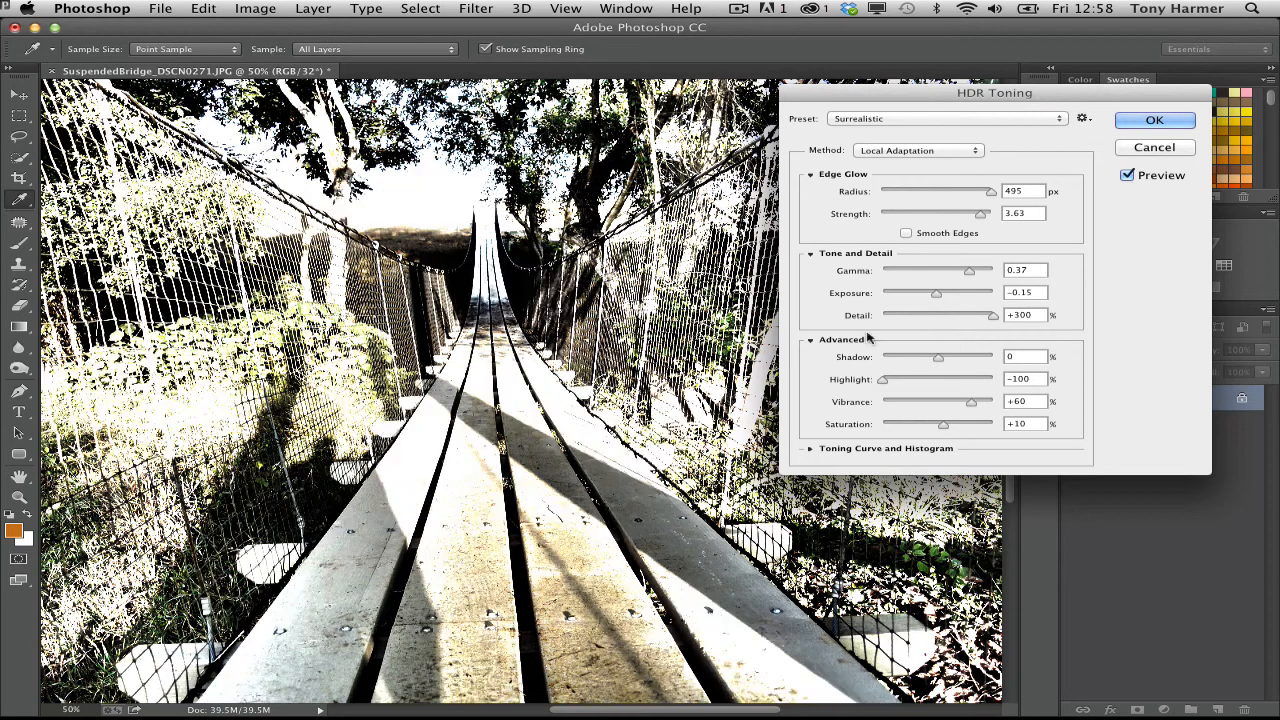
left_click(1154, 148)
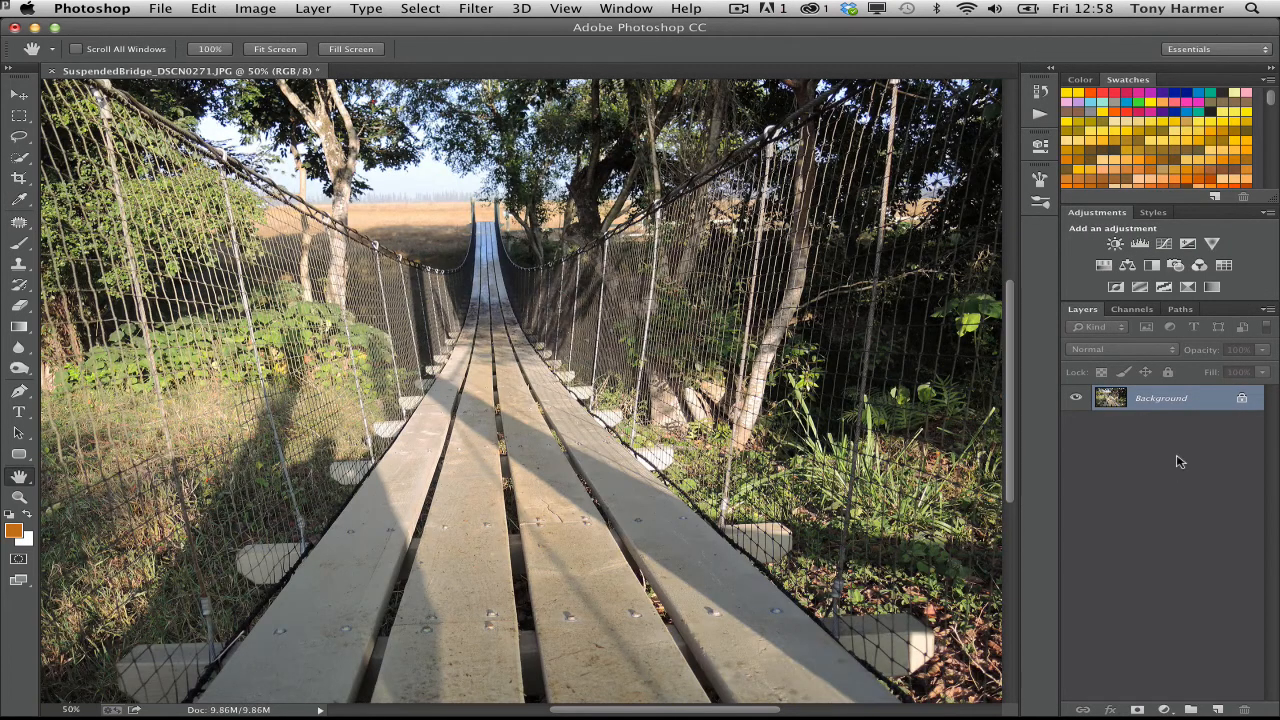
- Convert the restored Background layer of the bridge photo to a Smart Object
left_click(312, 8)
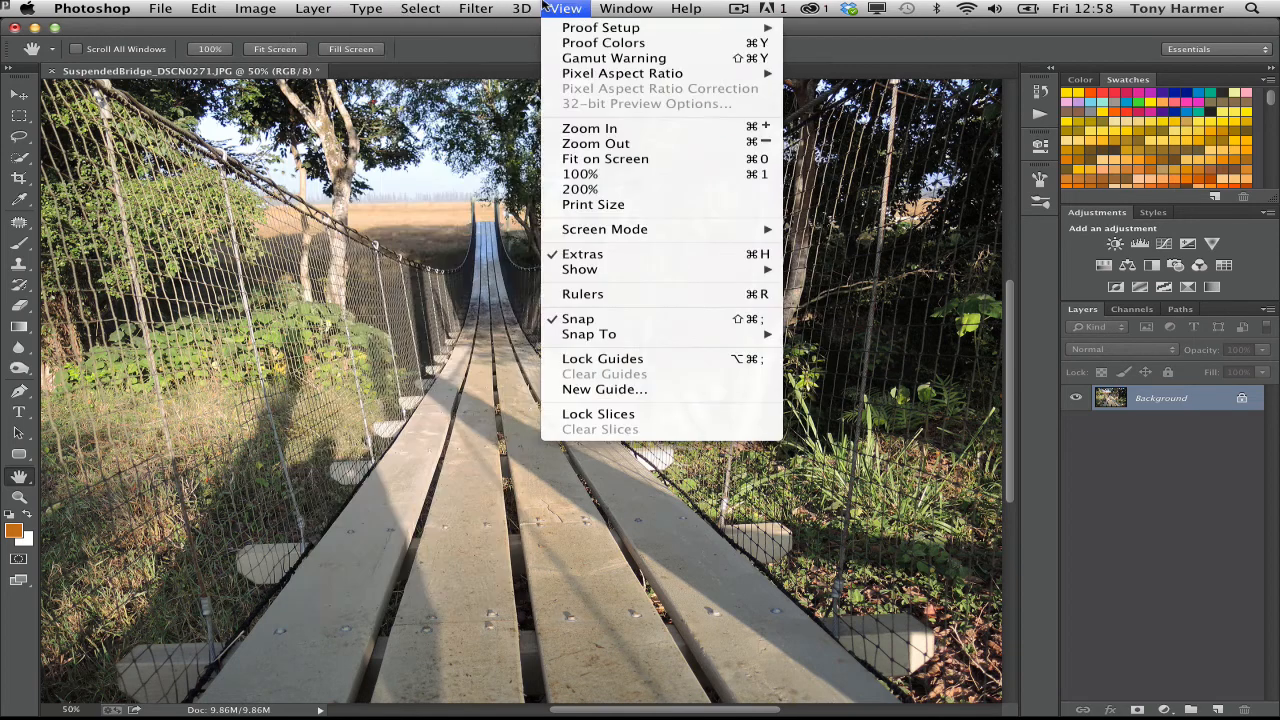
left_click(489, 6)
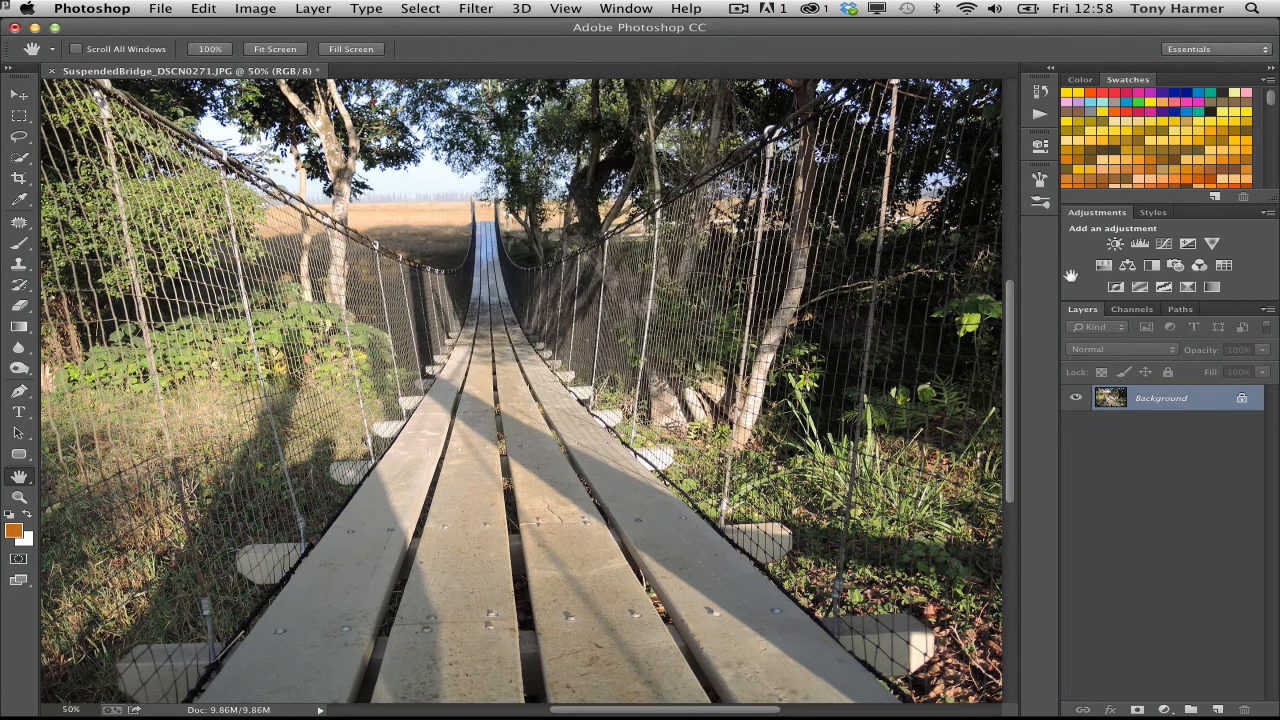
right_click(1122, 404)
left_click(1080, 470)
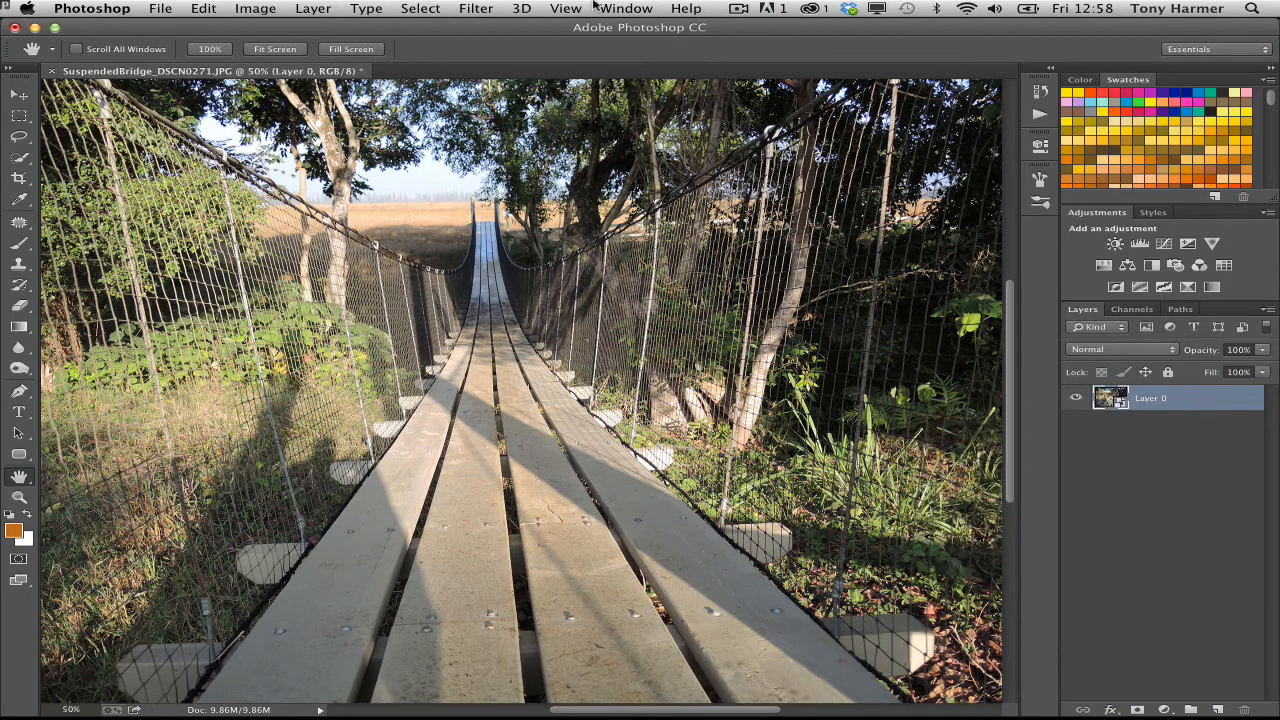
- Start a Tilt-Shift blur on the bridge Smart Object, centred at the planks' near end with its upper focus and transition lines extended up the bridge
left_click(487, 8)
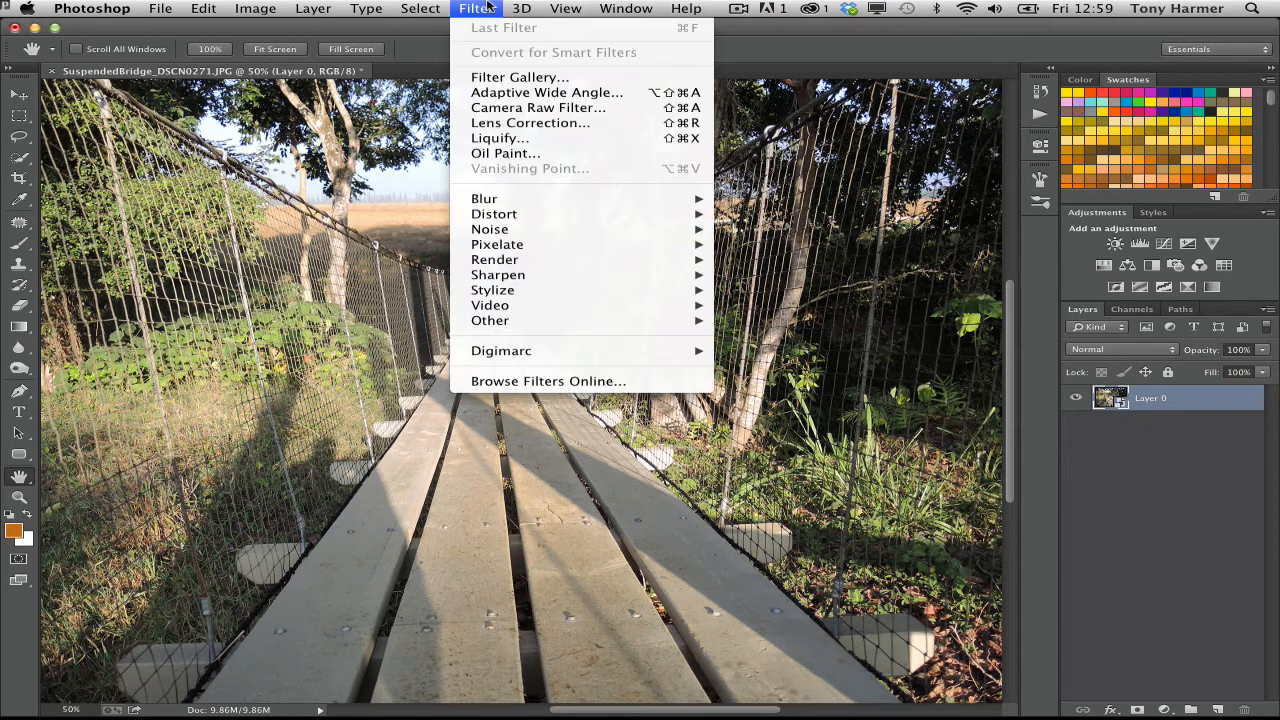
mouse_move(512, 205)
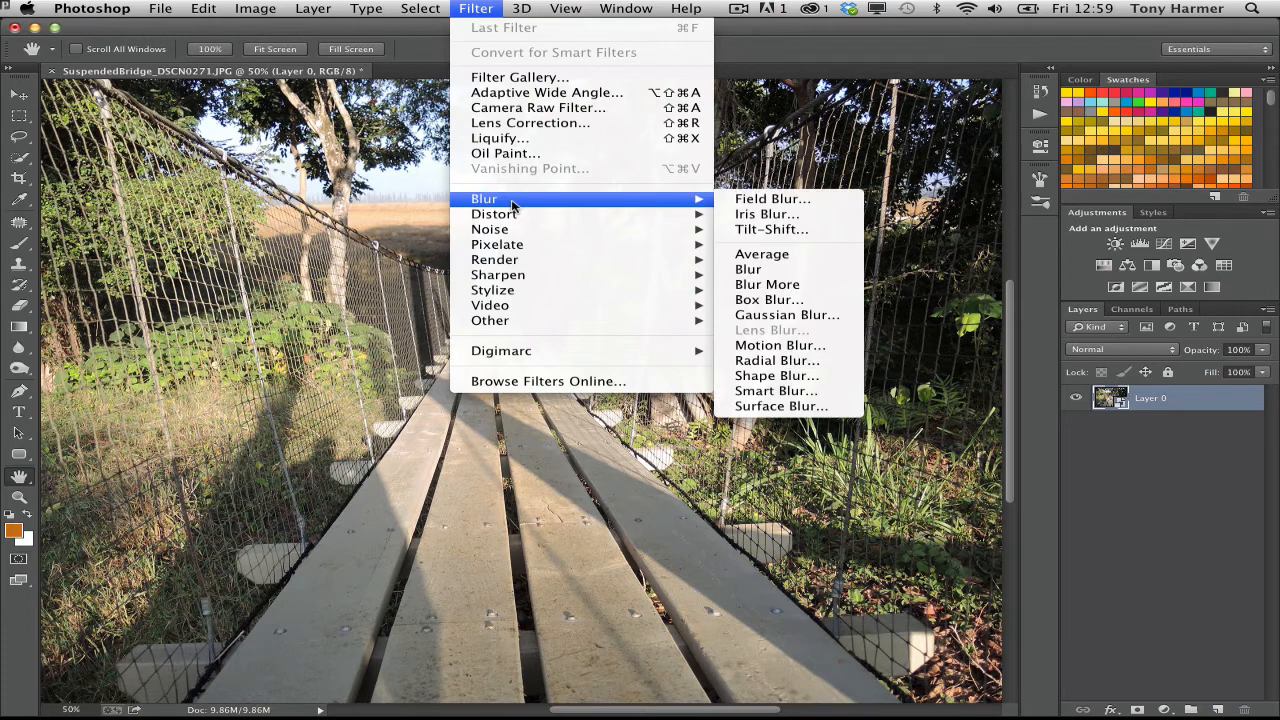
left_click(838, 234)
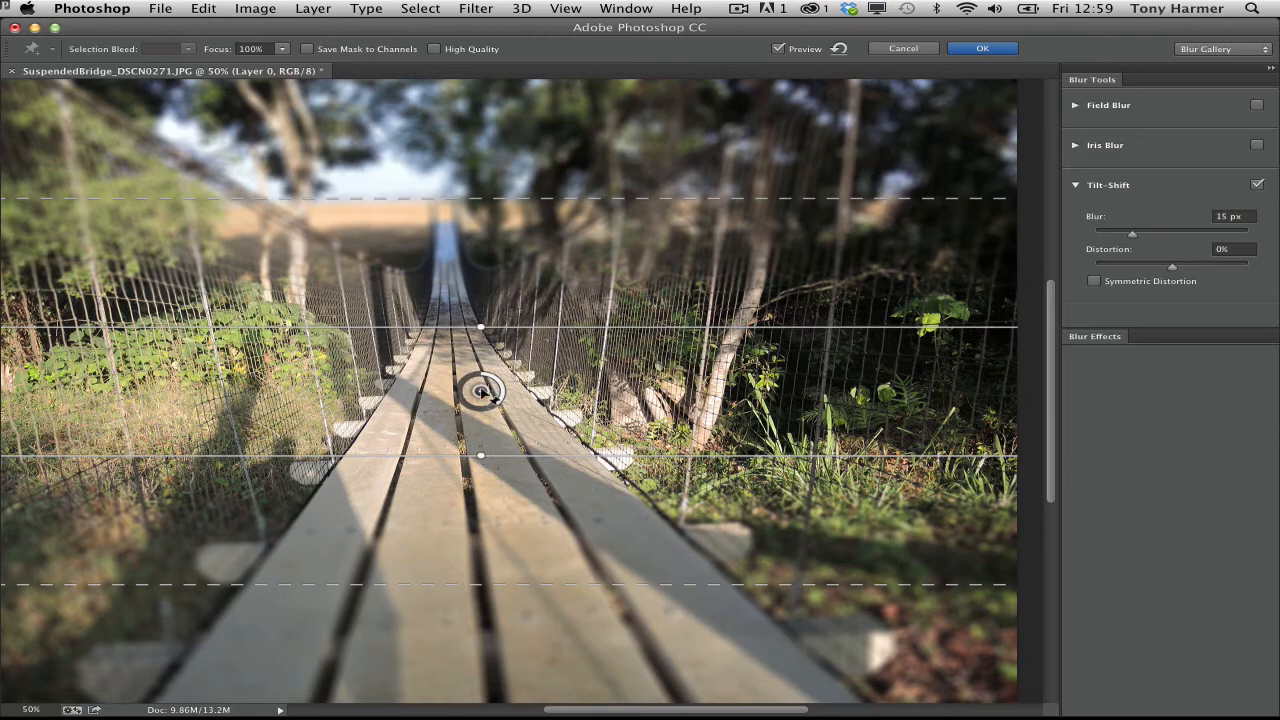
left_click_drag(482, 392, 524, 490)
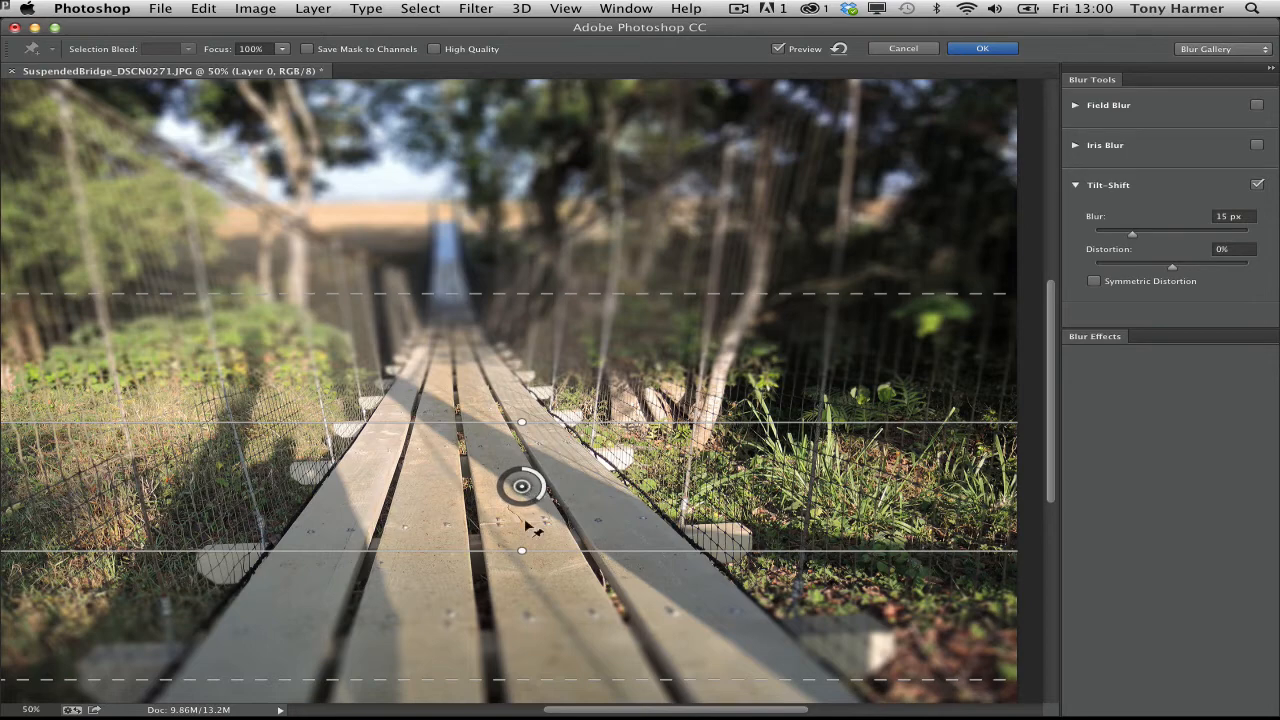
left_click_drag(524, 500, 518, 707)
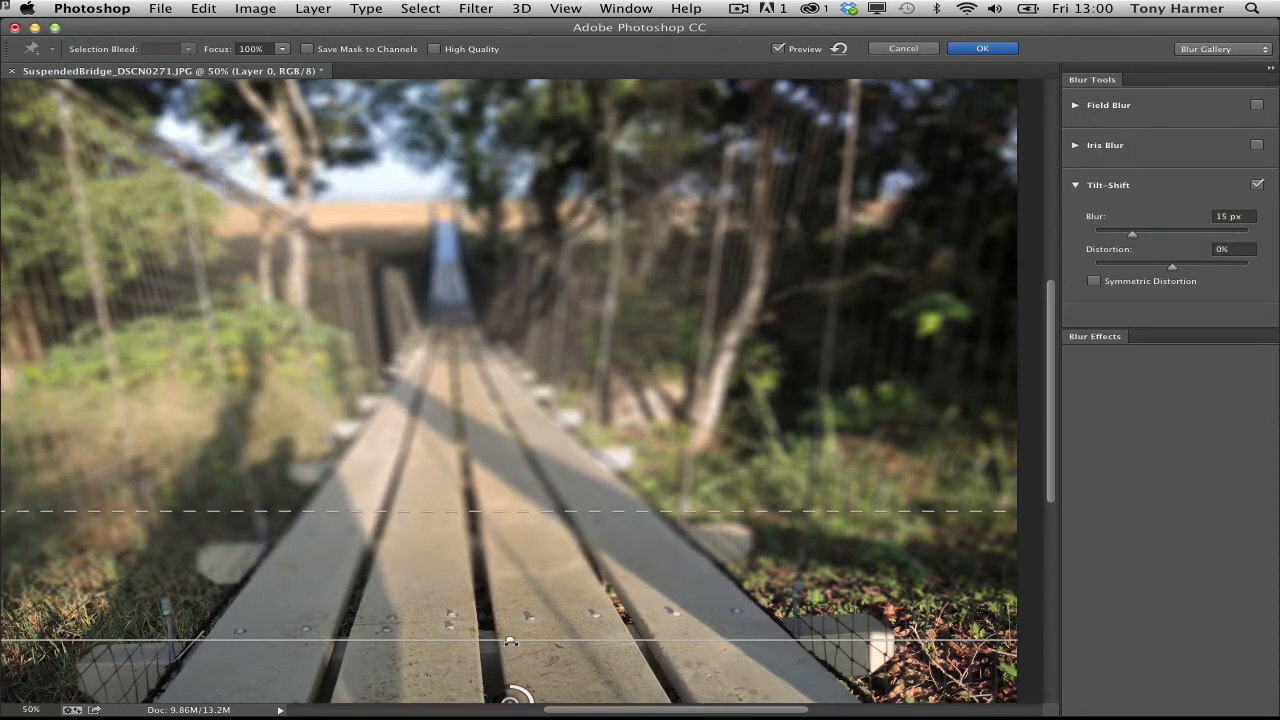
left_click_drag(510, 640, 512, 530)
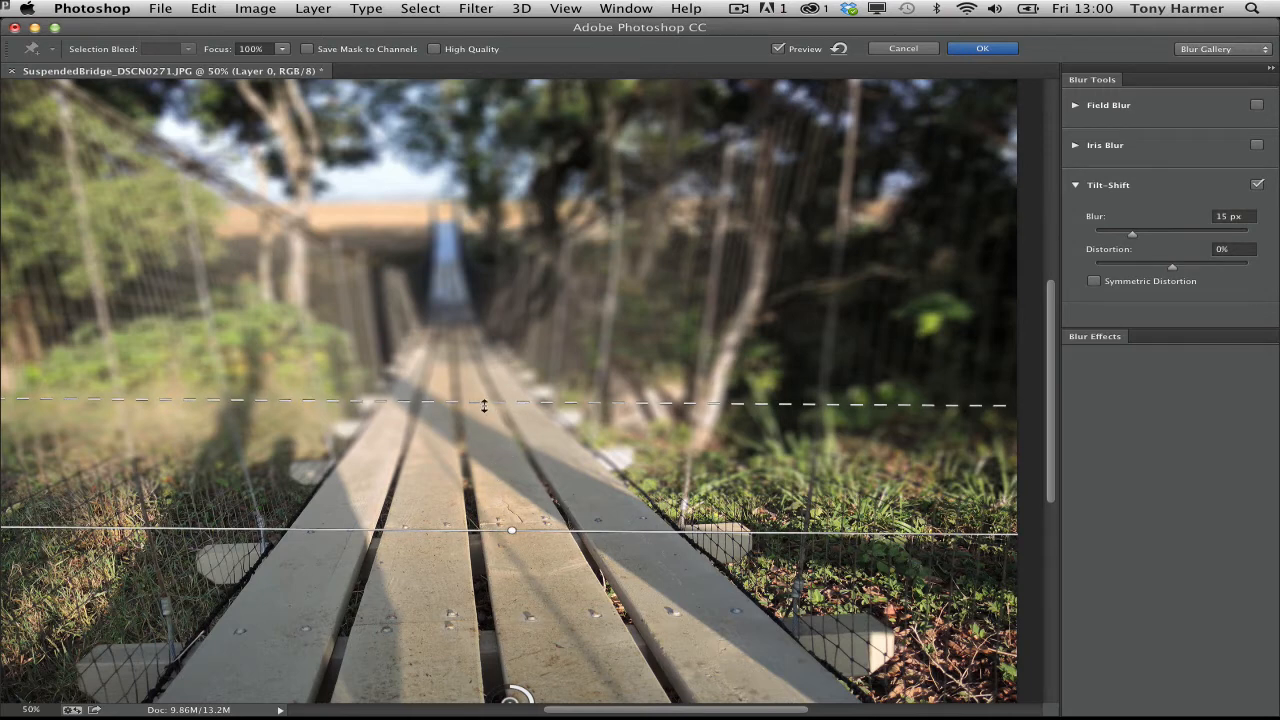
left_click_drag(485, 405, 465, 322)
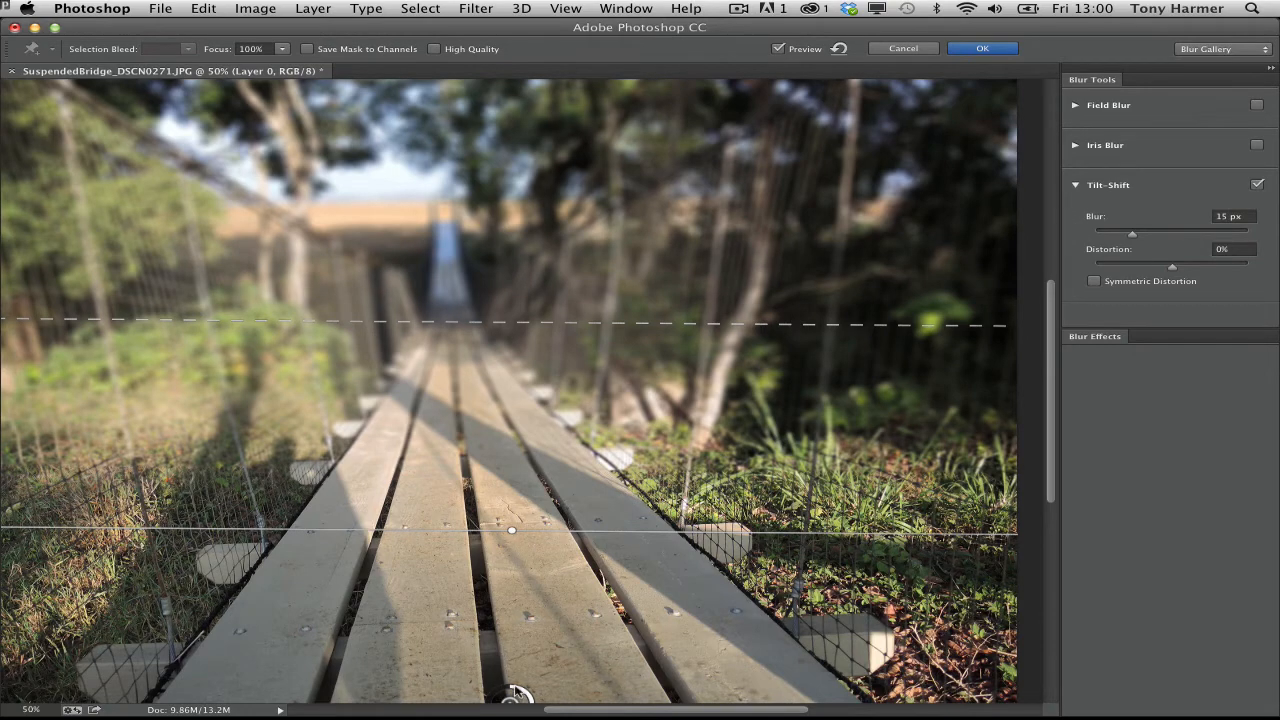
- Set the Tilt-Shift blur to 20 px with 31% distortion and apply it as a smart filter
left_click_drag(515, 695, 538, 700)
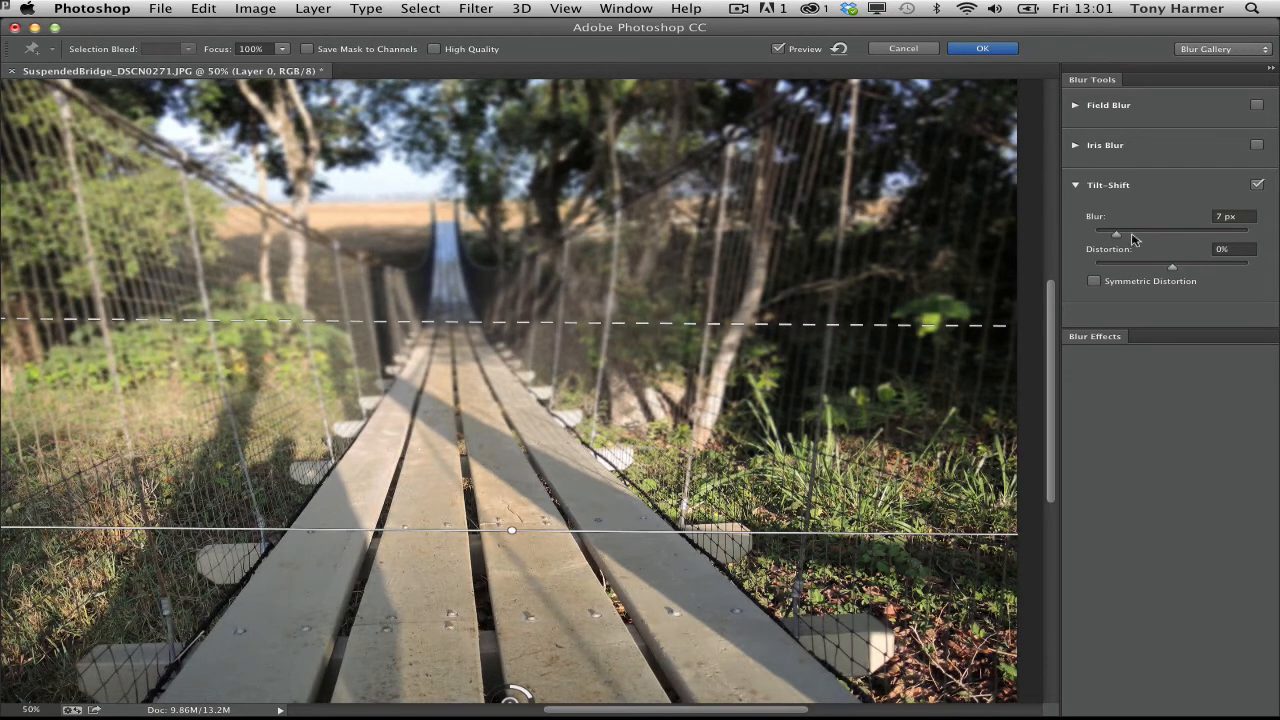
left_click_drag(1118, 236, 1140, 238)
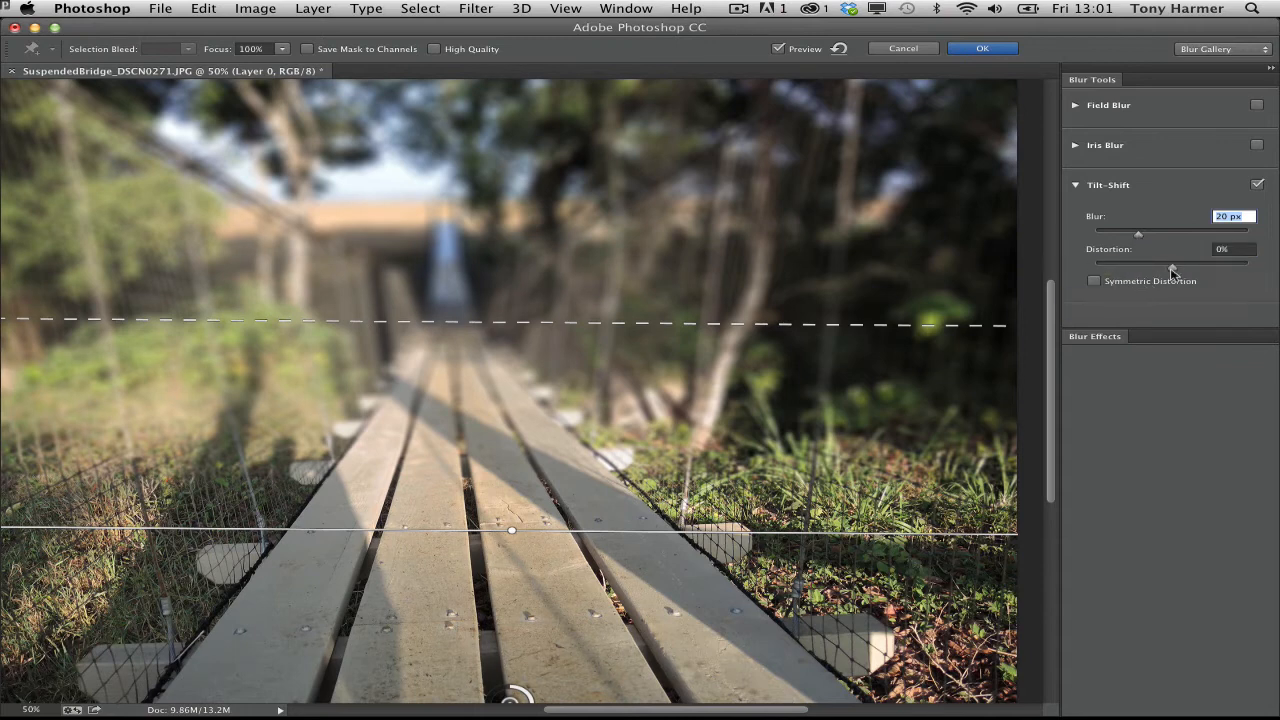
left_click_drag(1172, 270, 1197, 270)
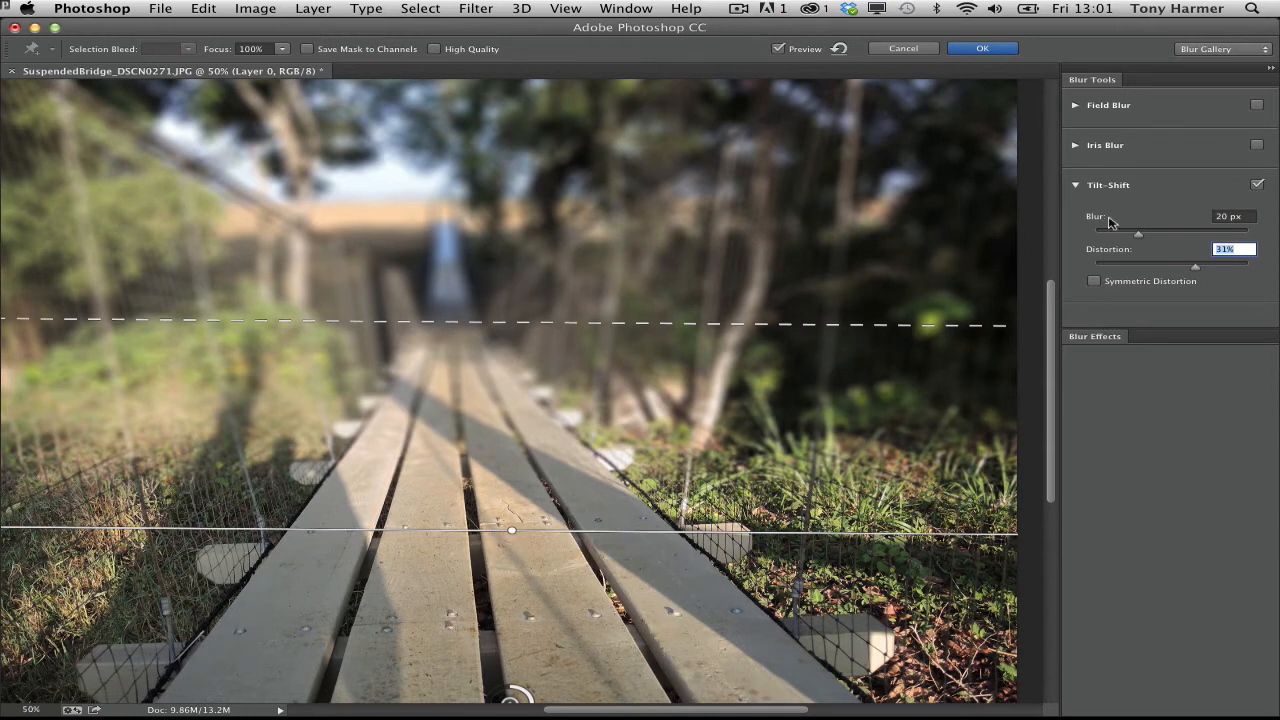
left_click(1010, 49)
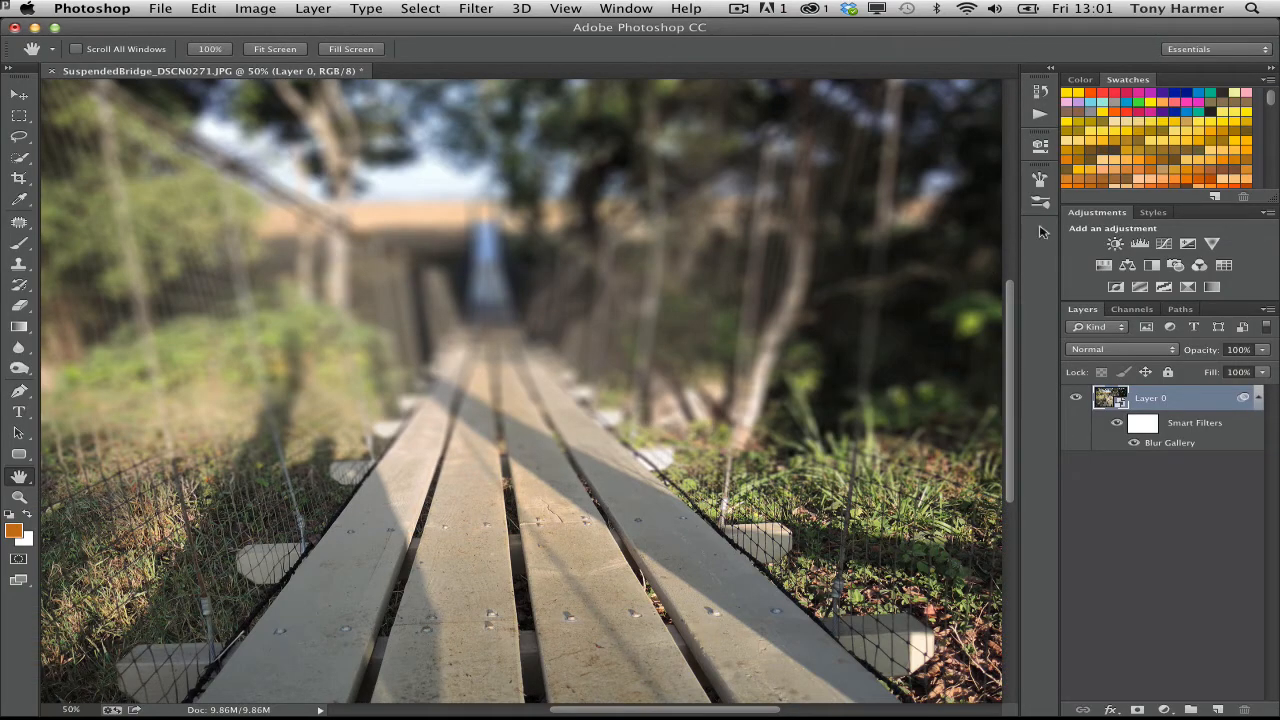
- Edit the Blur Gallery smart filter on Layer 0 to reduce its Tilt-Shift blur amount, and apply the change
double_click(1175, 446)
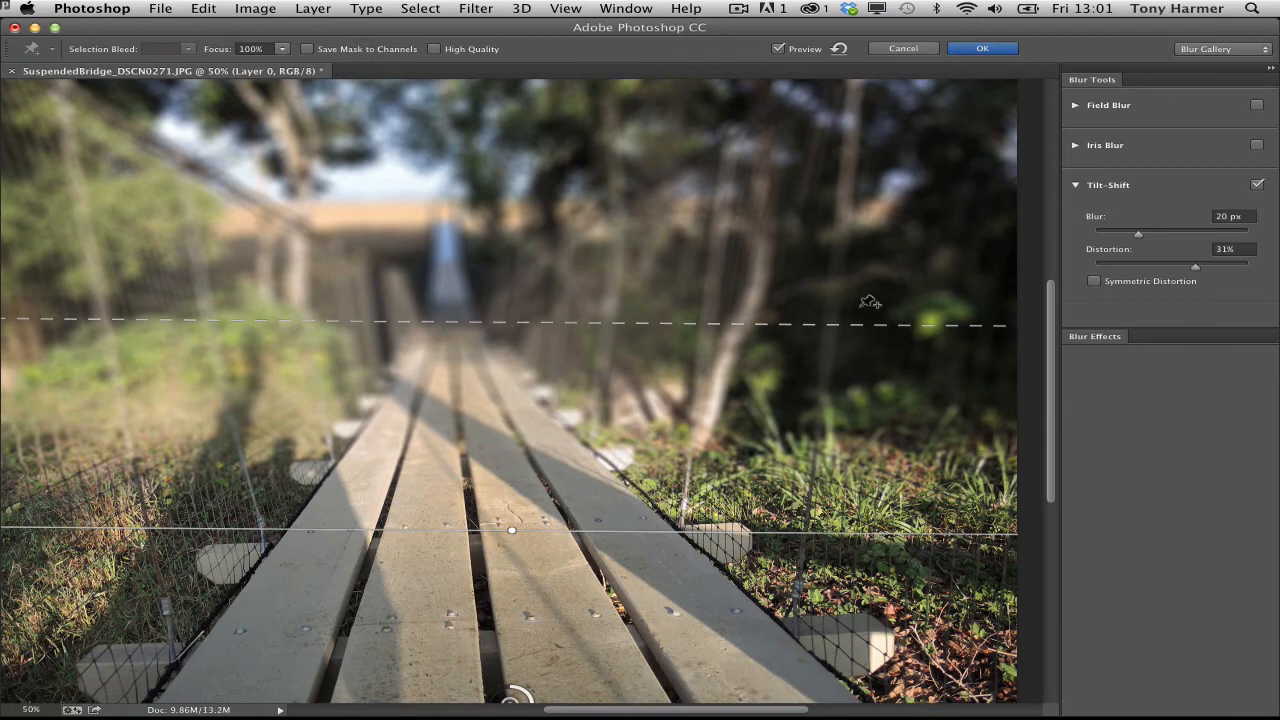
left_click_drag(1138, 234, 1116, 234)
left_click(1012, 52)
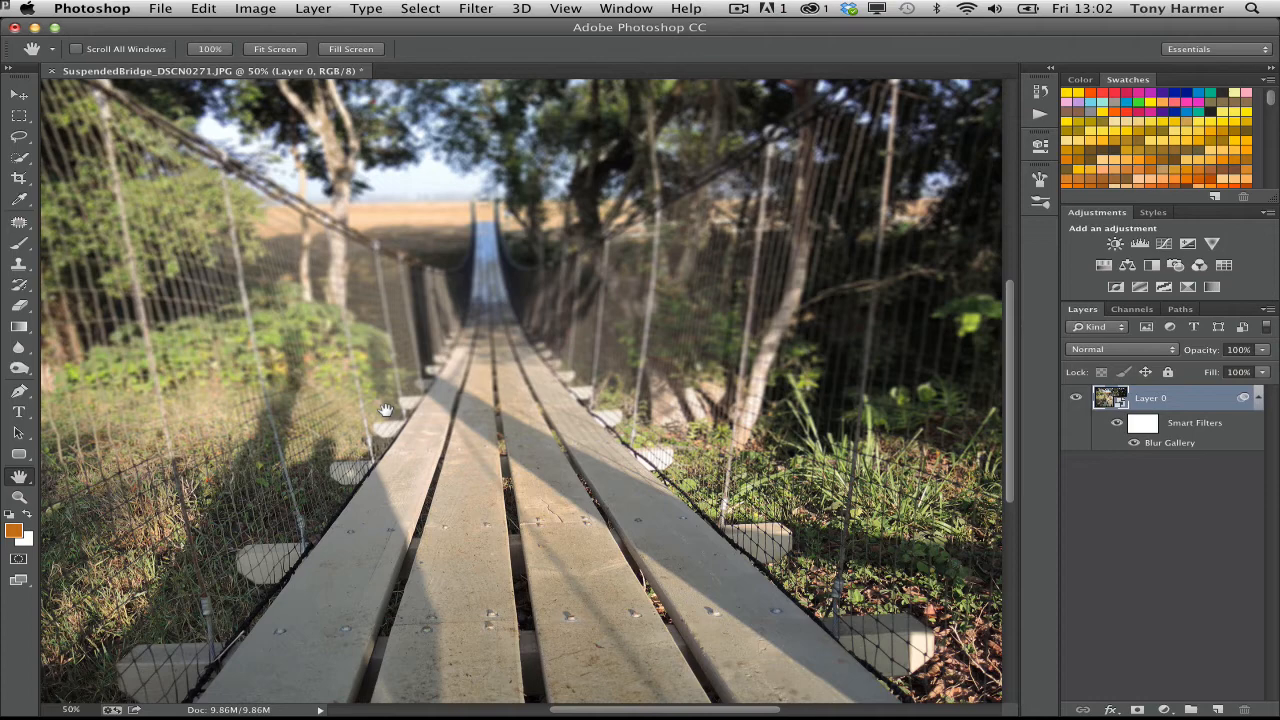
- Mask the smart filter with a horizontal black-to-transparent linear gradient running from the photo's left side to the middle of the bridge
left_click(1144, 422)
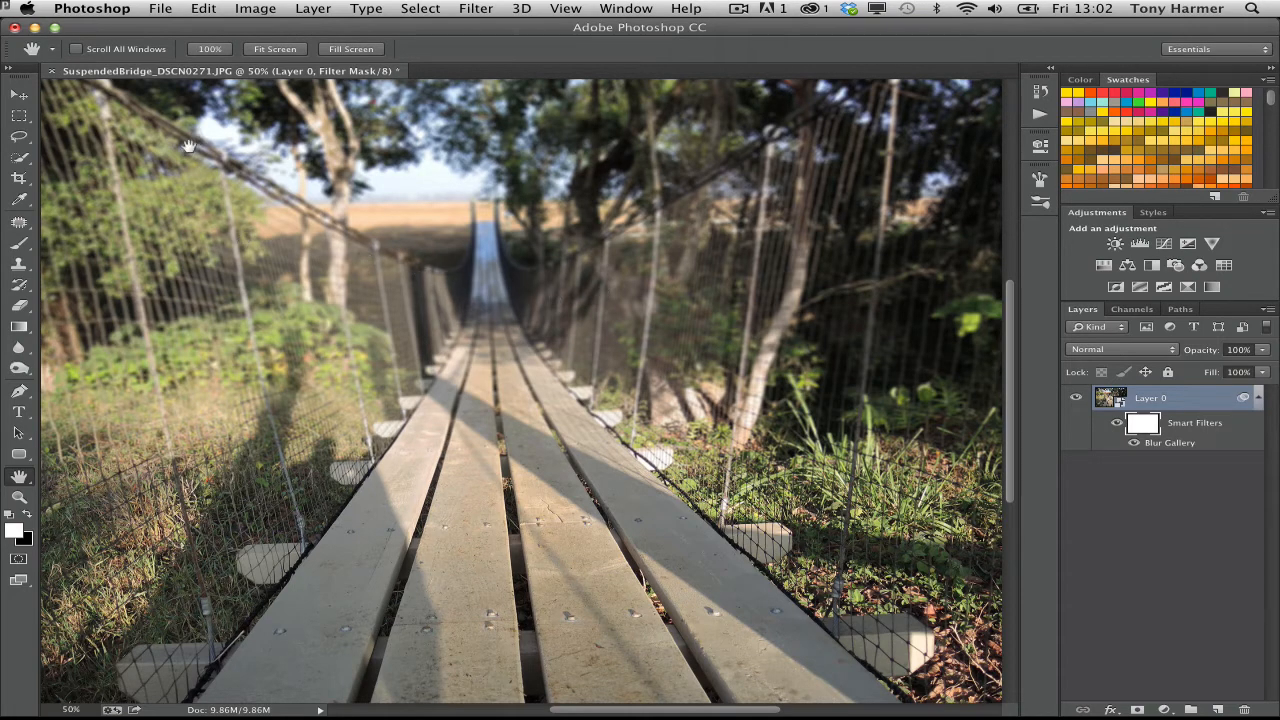
left_click(20, 328)
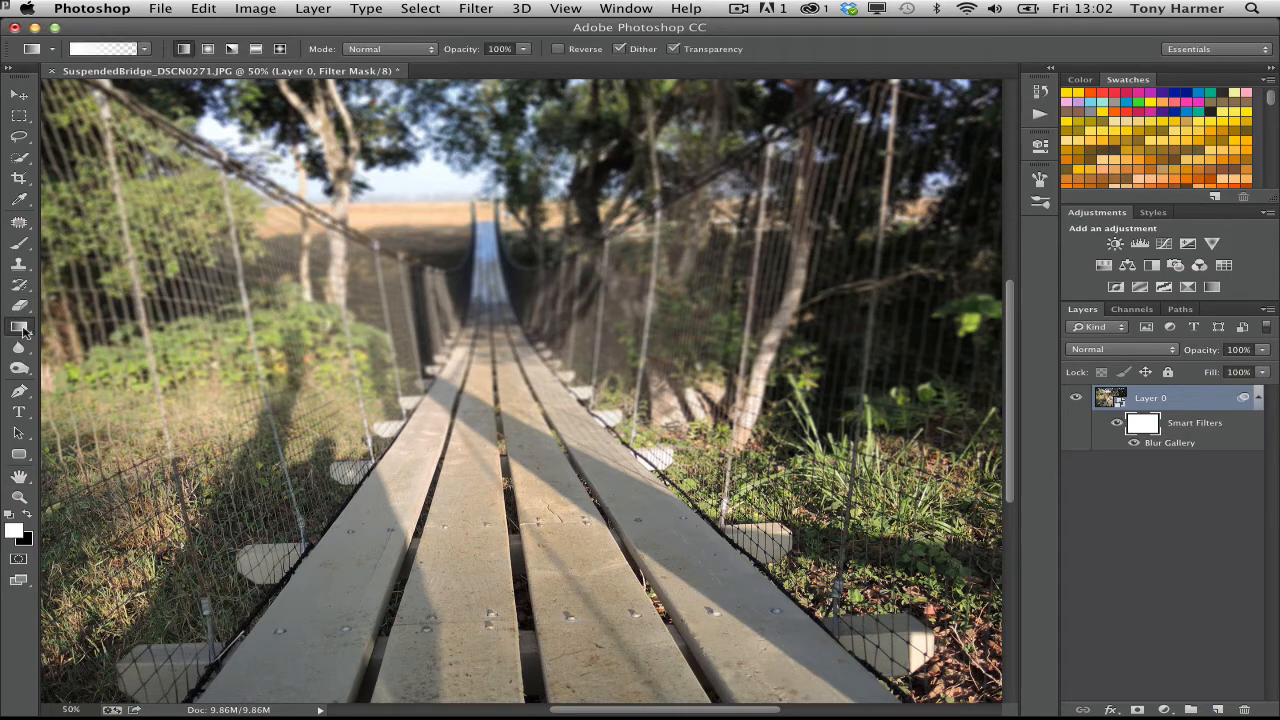
left_click(144, 49)
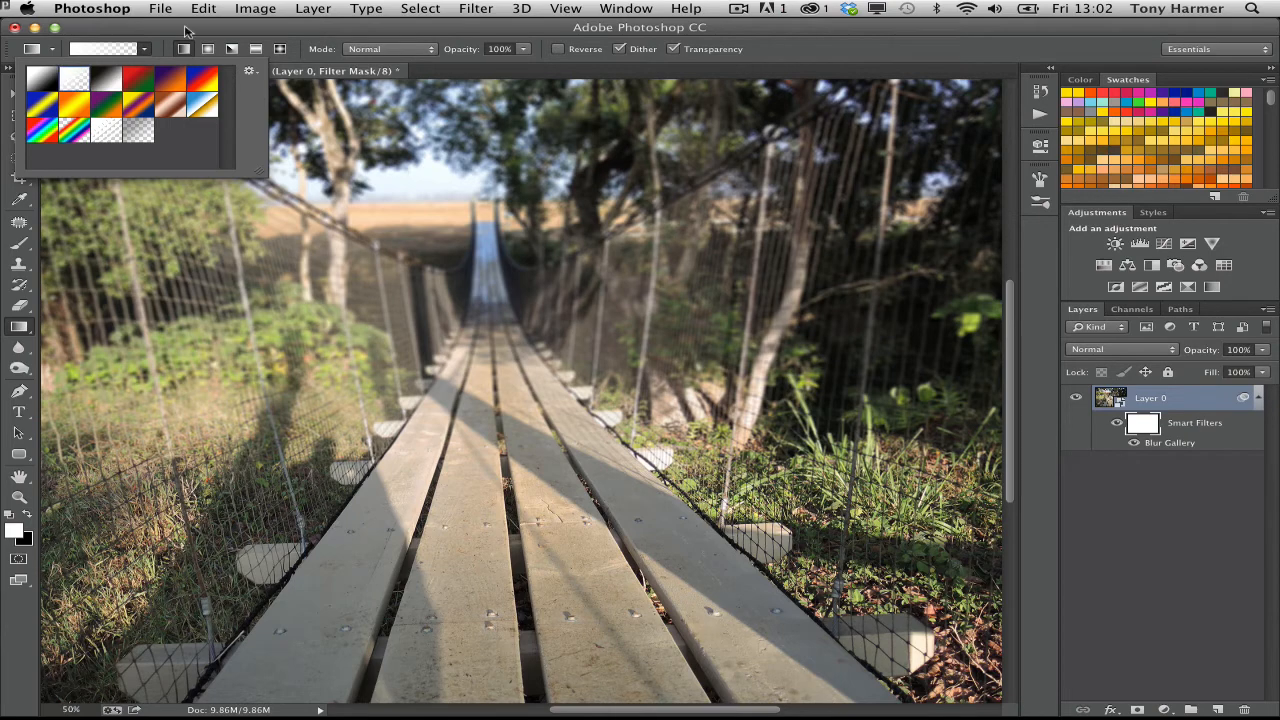
left_click(185, 30)
key("x")
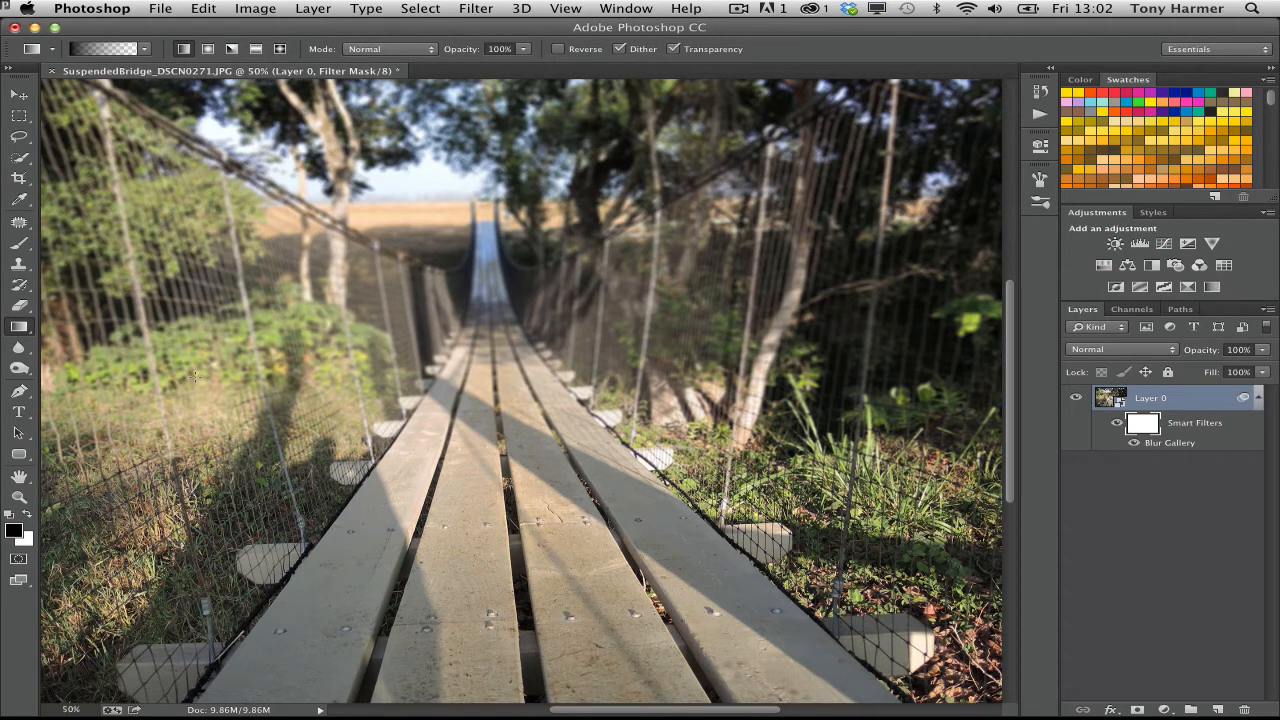
left_click_drag(122, 375, 475, 370)
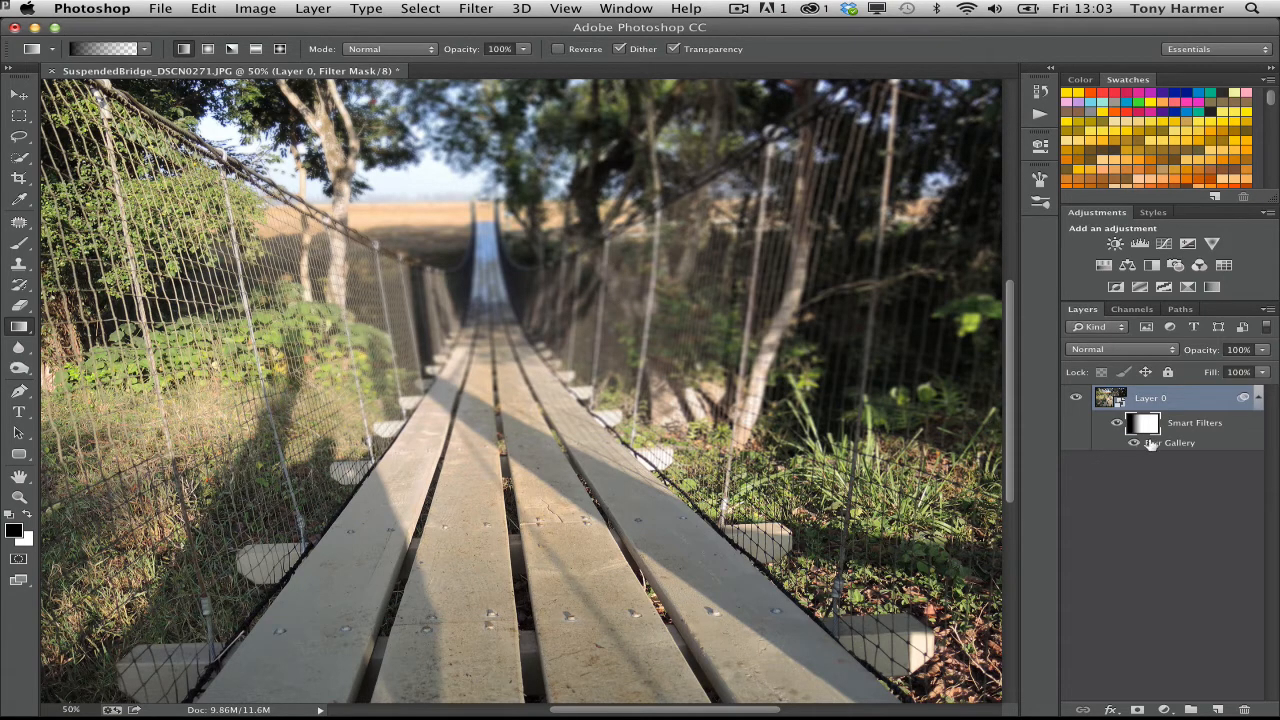
left_click(1174, 446)
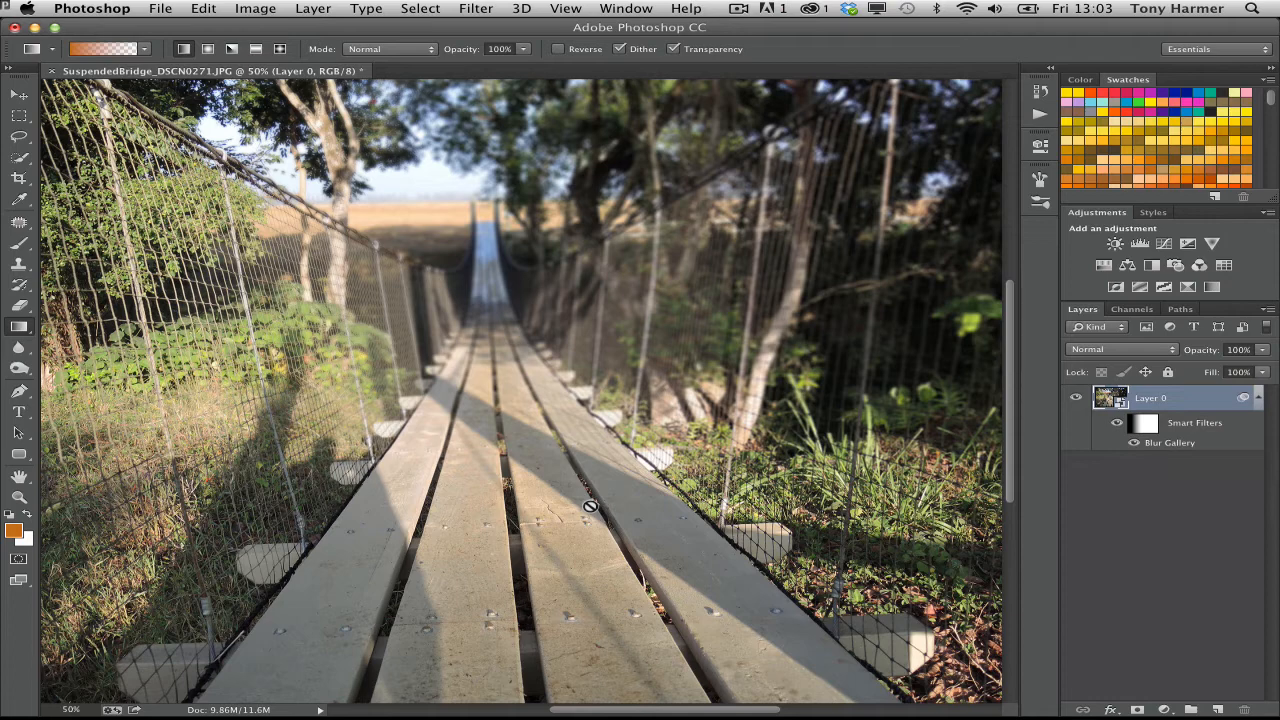
- Close the bridge photo without saving and switch to Adobe Bridge
key("super+w")
key("super+d")
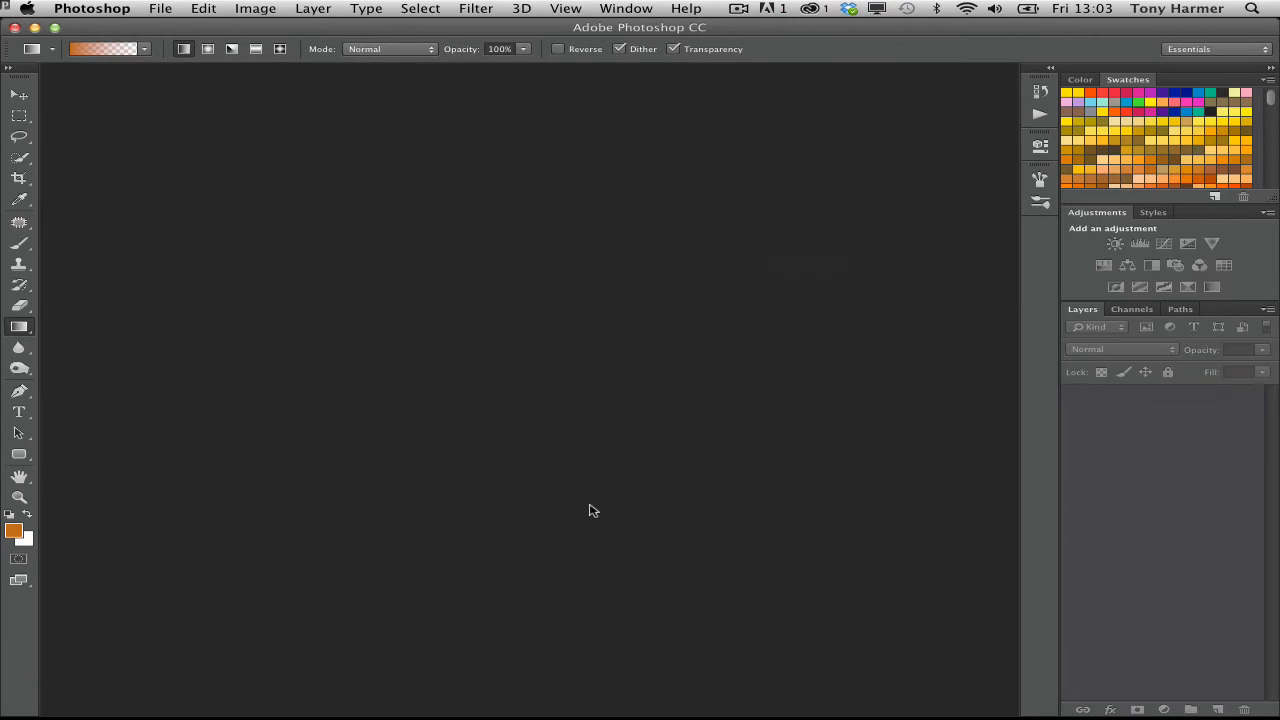
key("super+Tab")
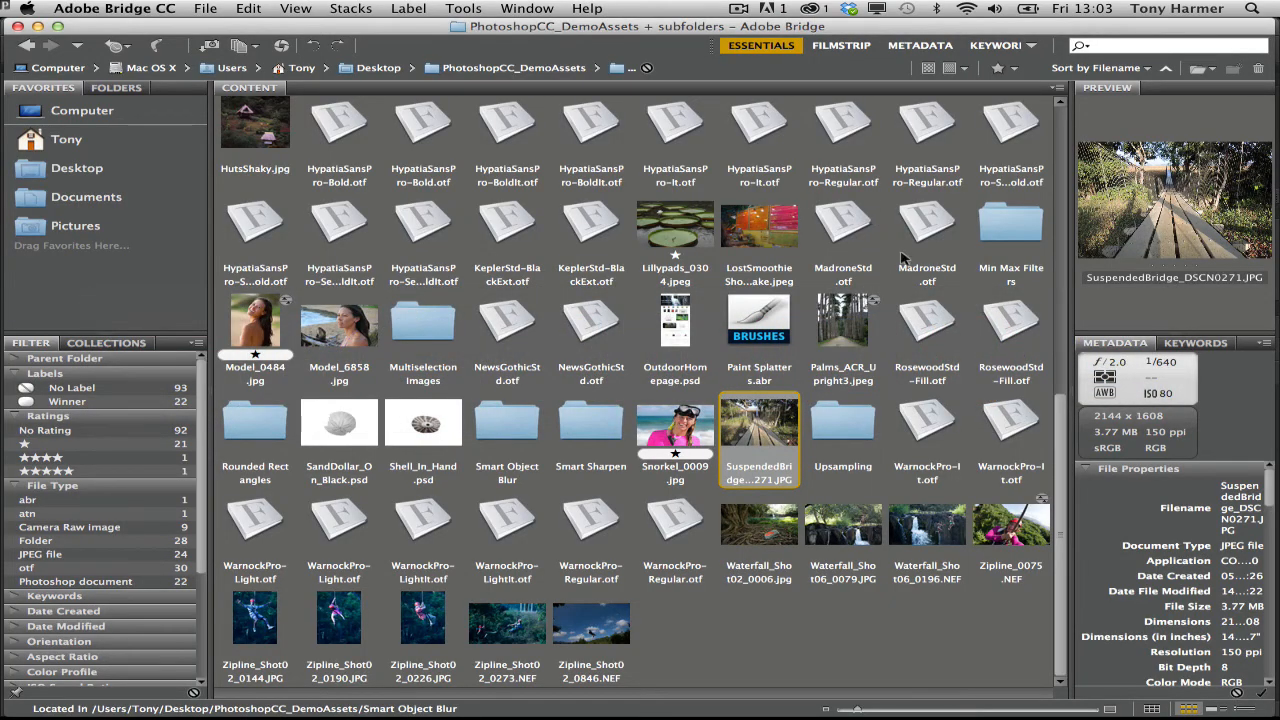
- Browse the demo assets, select Environ_6238.jpg and try to open it in Camera Raw
scroll(900, 258, "up", 15)
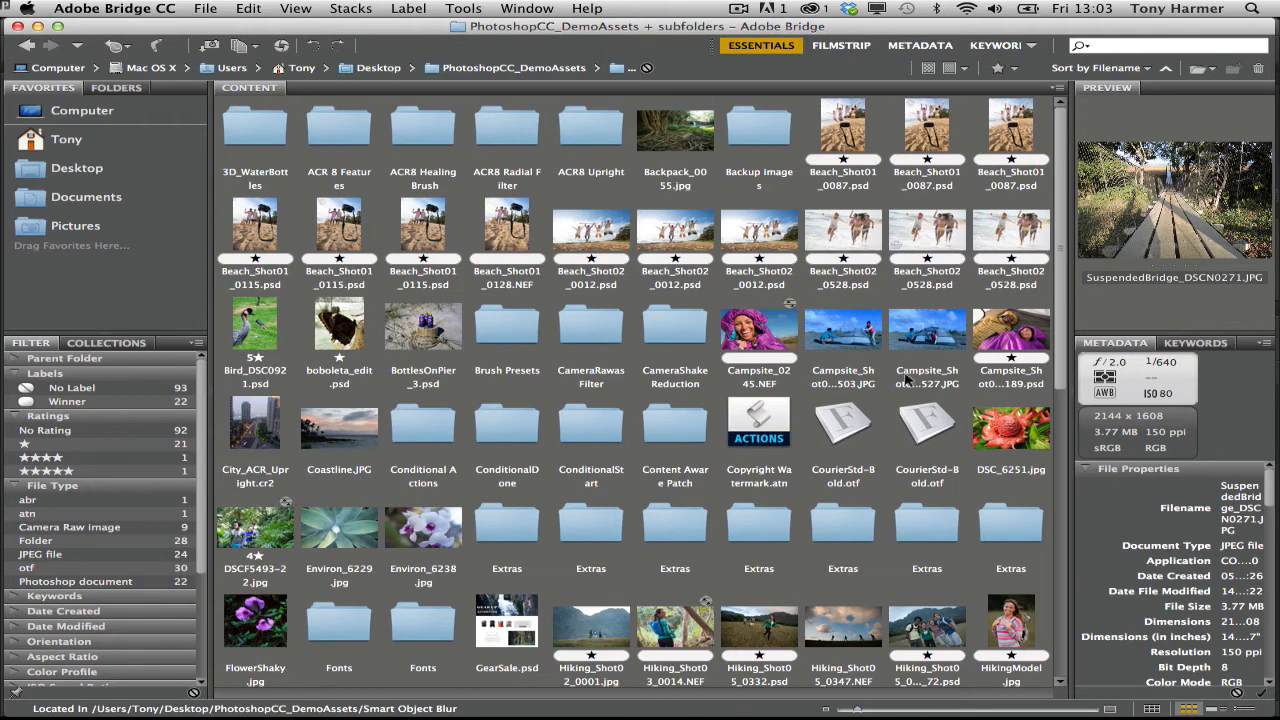
scroll(943, 390, "down", 5)
scroll(943, 390, "up", 3)
left_click(449, 540)
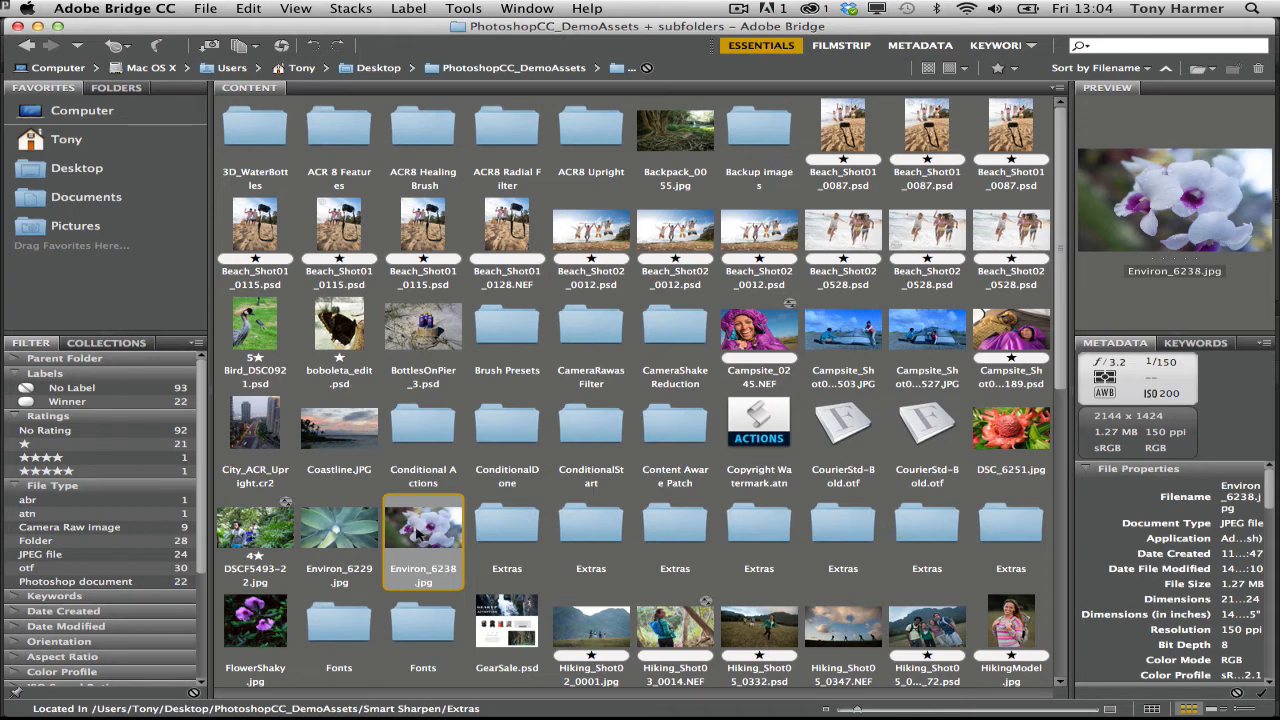
right_click(418, 534)
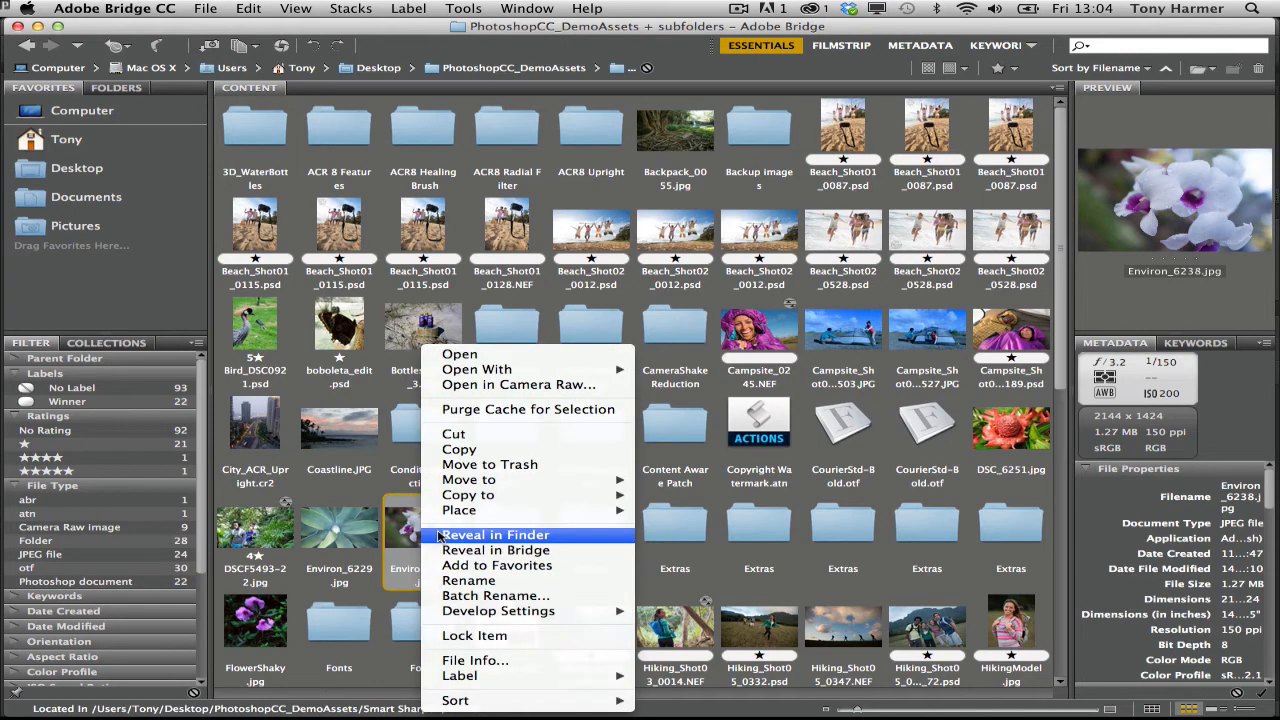
left_click(537, 386)
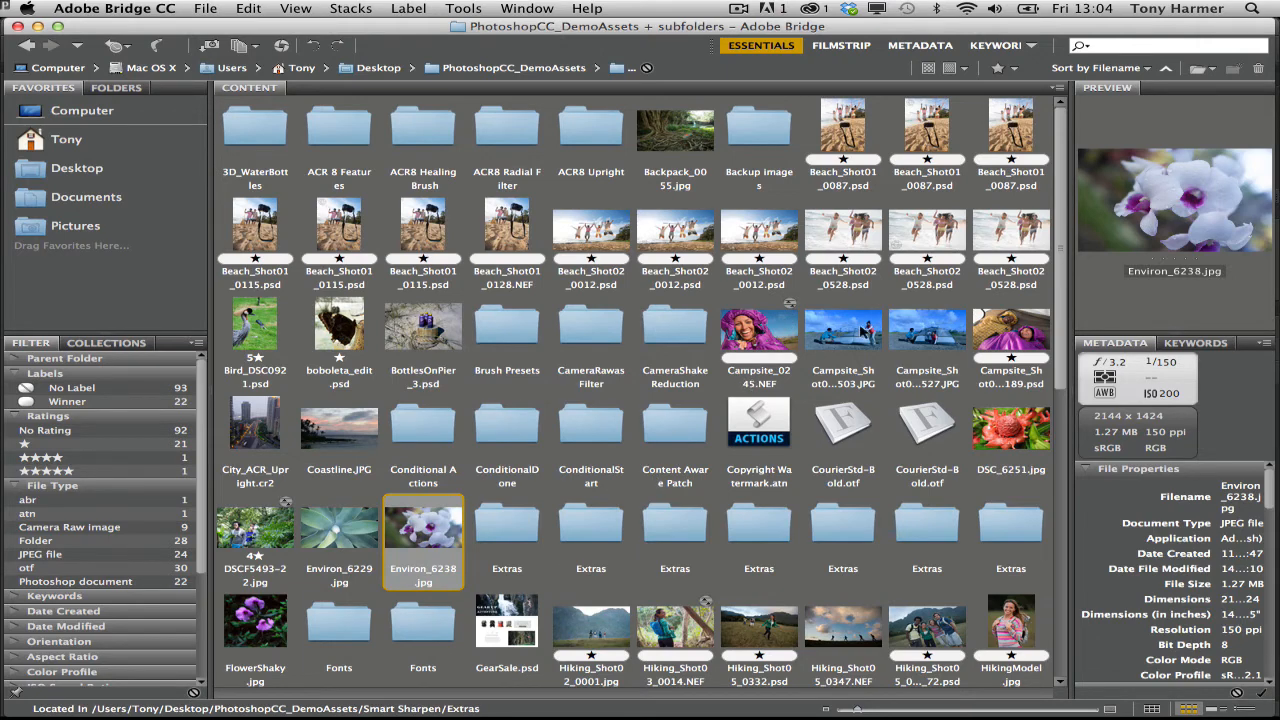
- Open Campsite_Shot02_0503.JPG from the demo assets in Photoshop and start the Camera Raw Filter on it
left_click(862, 331)
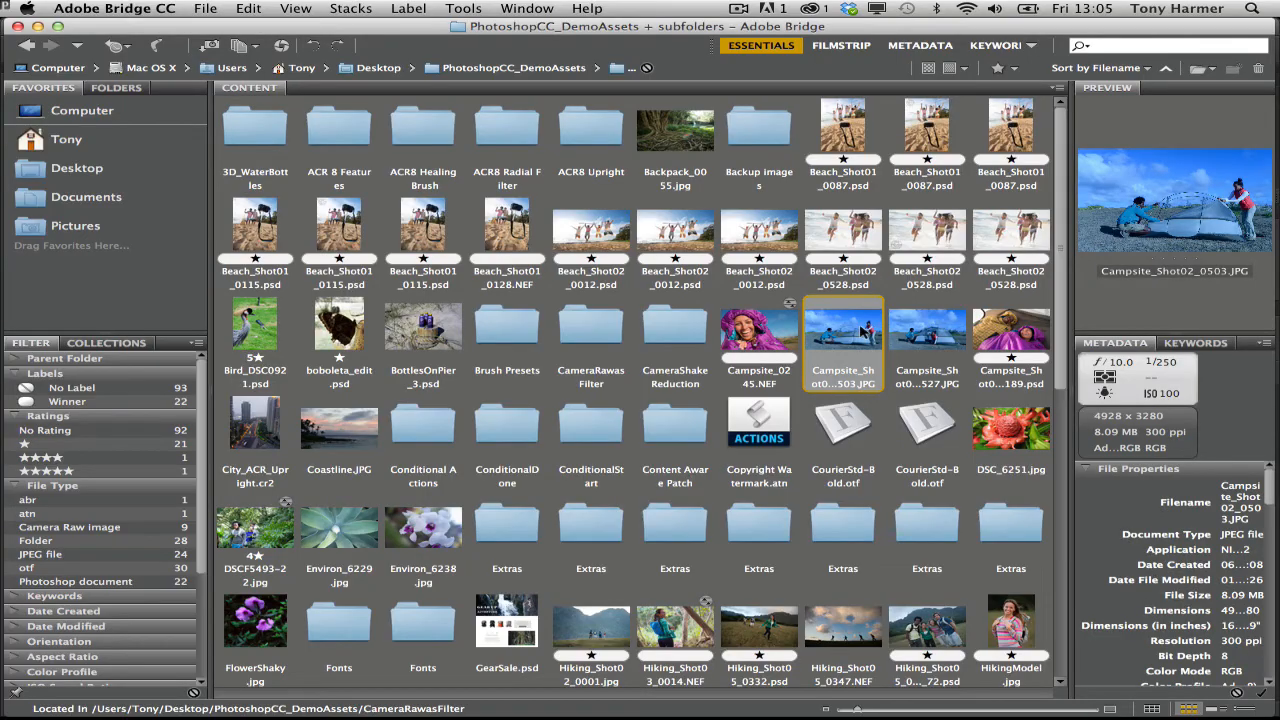
double_click(862, 331)
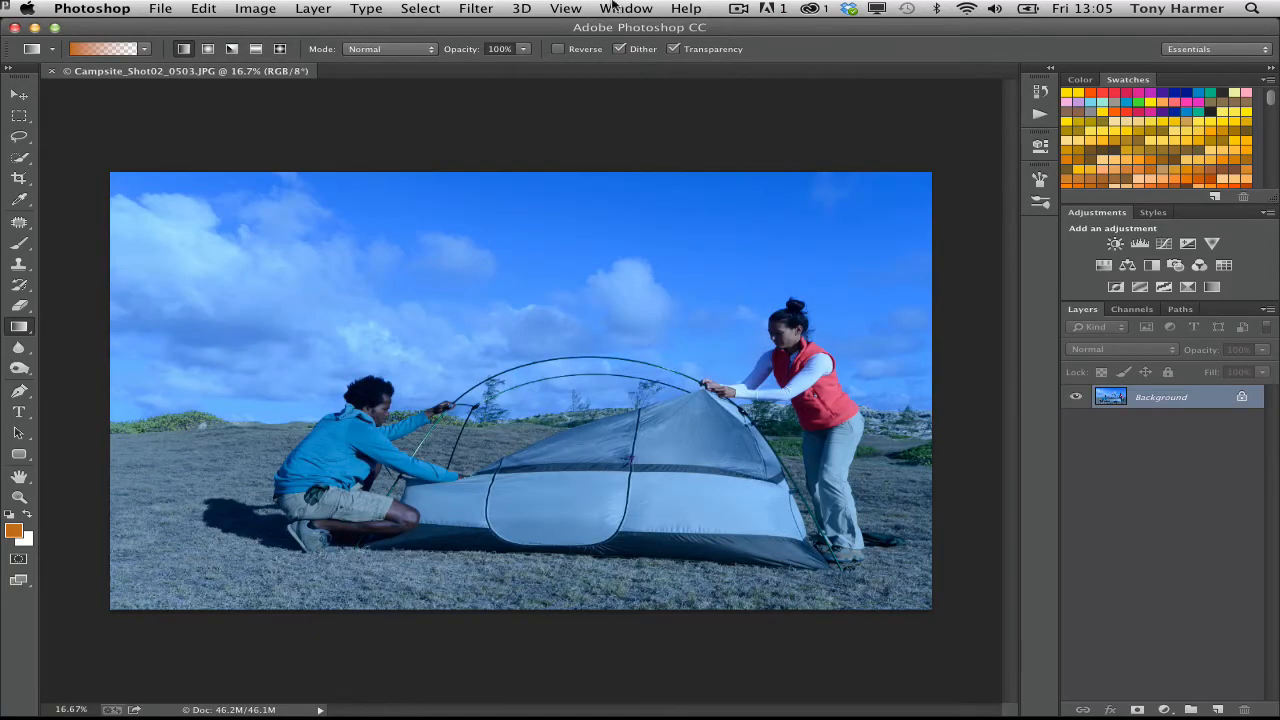
left_click(474, 7)
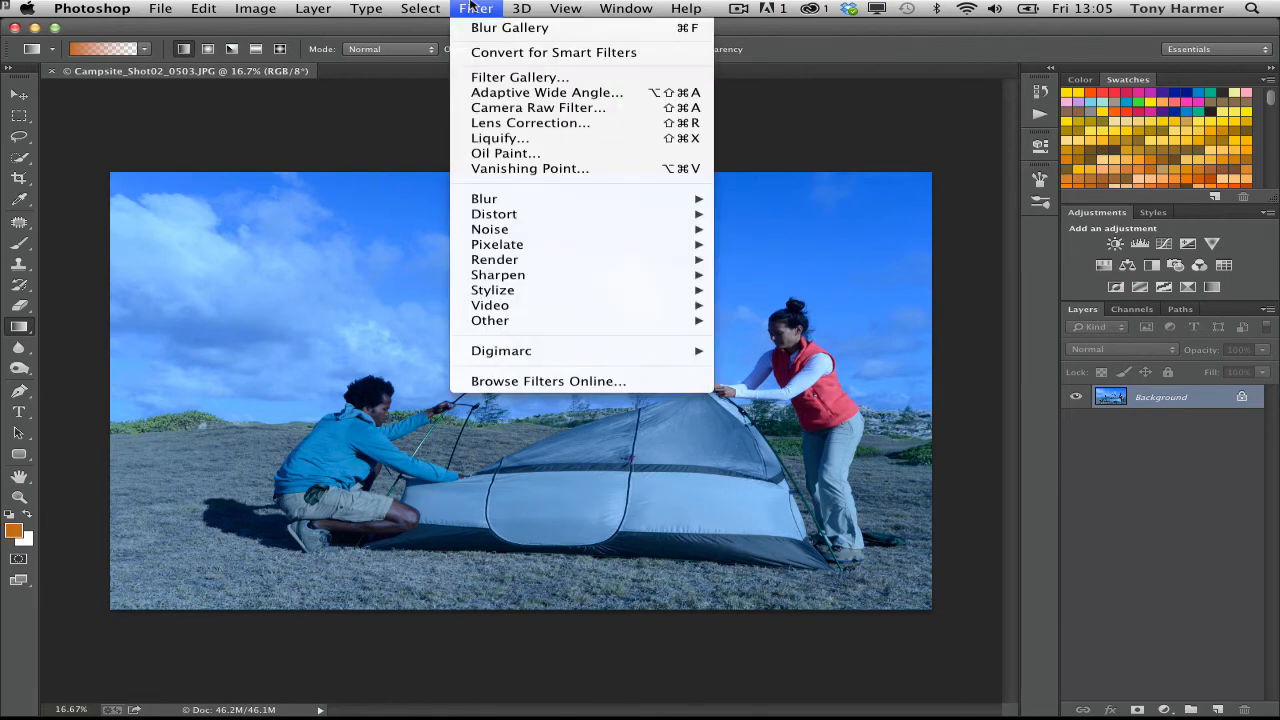
left_click(532, 108)
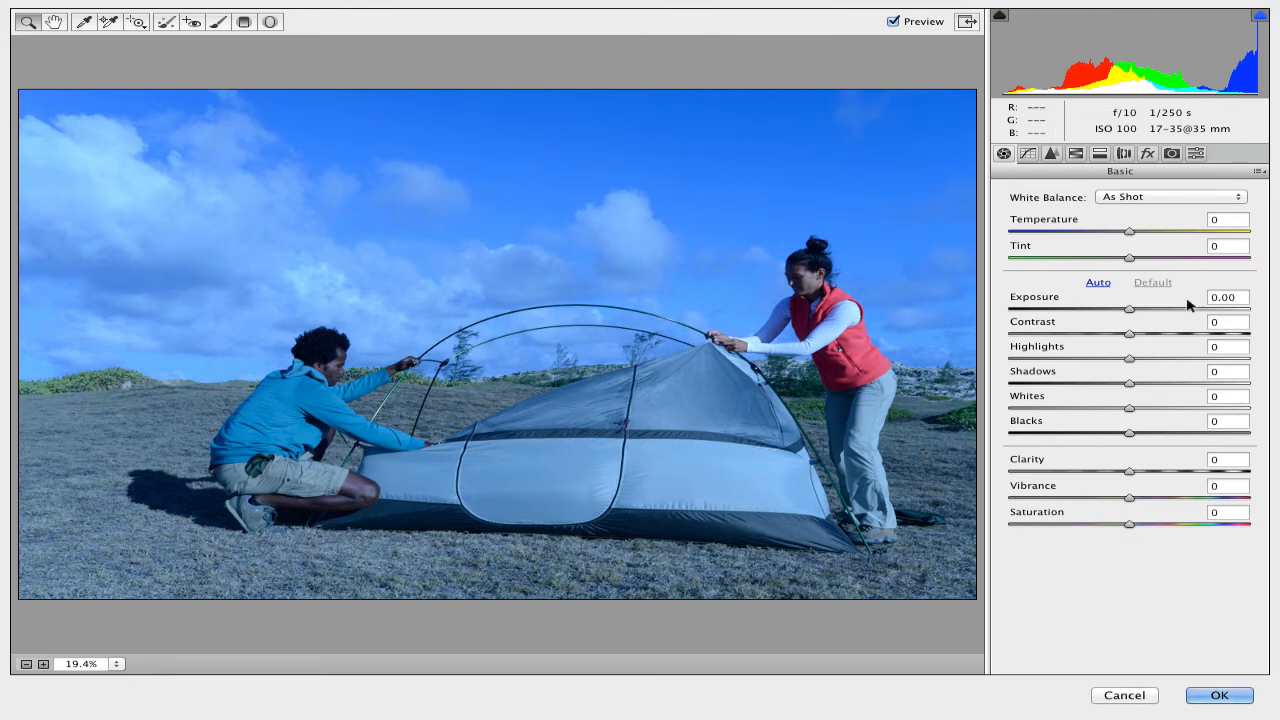
- Correct the blue cast with Temperature +39 and Tint -8, and set Exposure to -0.29, Contrast to +27 and Highlights to +16
left_click_drag(1129, 222, 1157, 220)
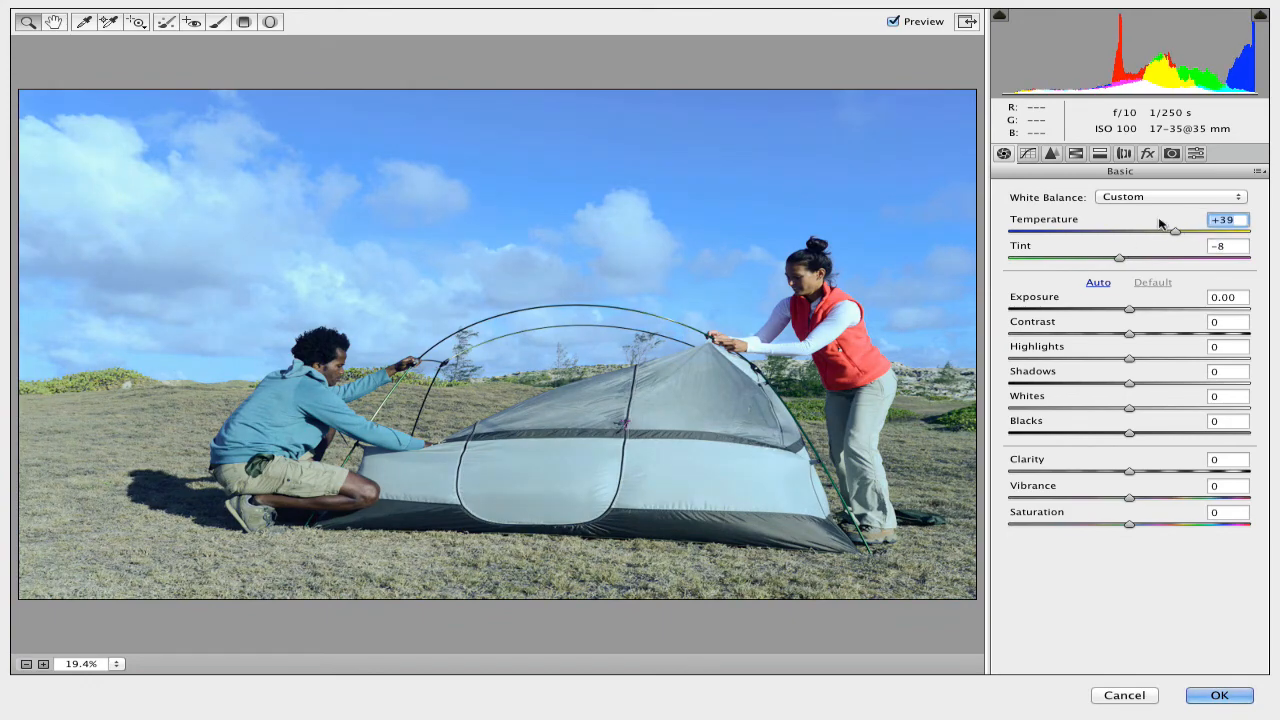
left_click(1119, 300)
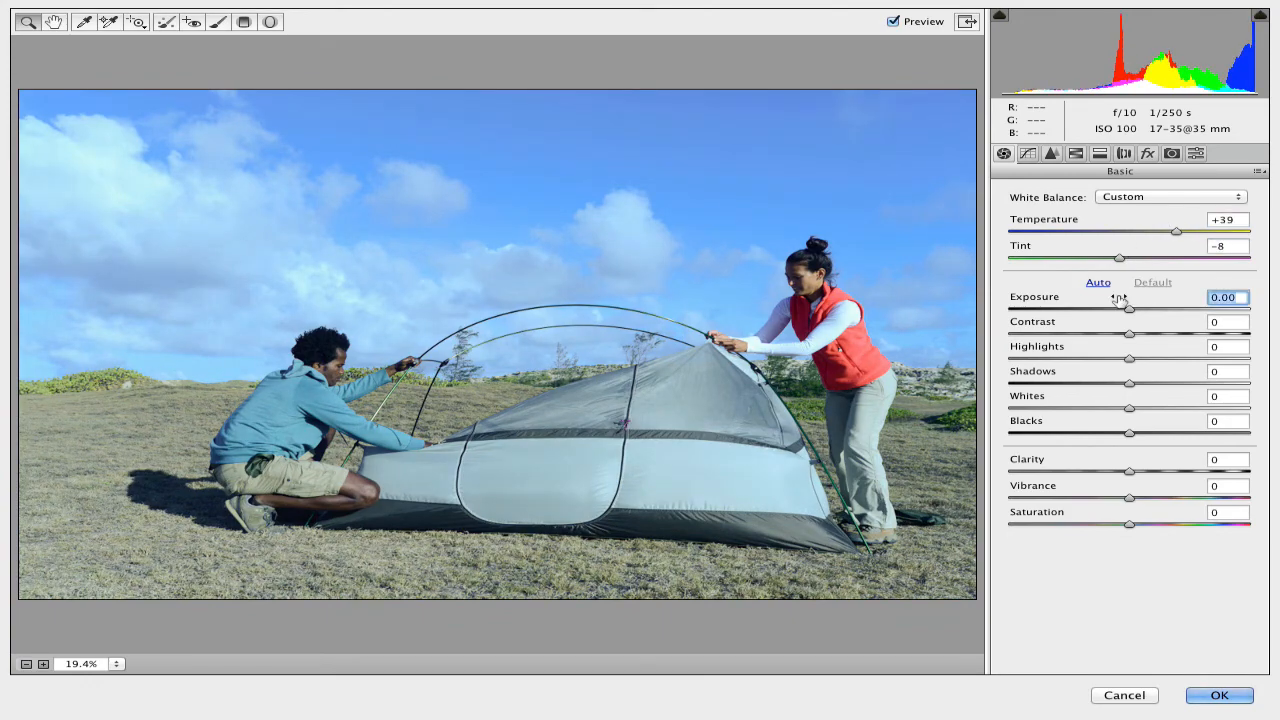
mouse_move(1119, 300)
left_mouse_down()
mouse_move(1140, 300)
mouse_move(1117, 303)
left_mouse_up()
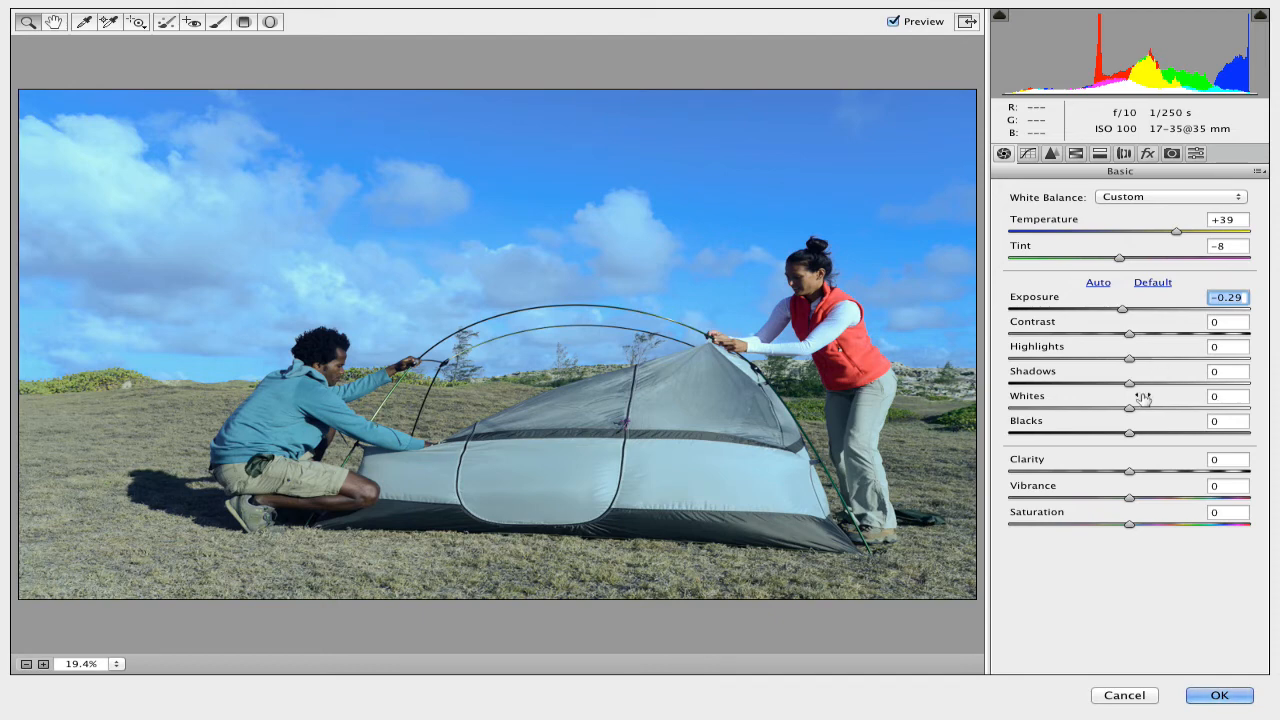
mouse_move(1128, 326)
left_mouse_down()
mouse_move(1143, 328)
mouse_move(1117, 354)
mouse_move(1134, 346)
left_mouse_up()
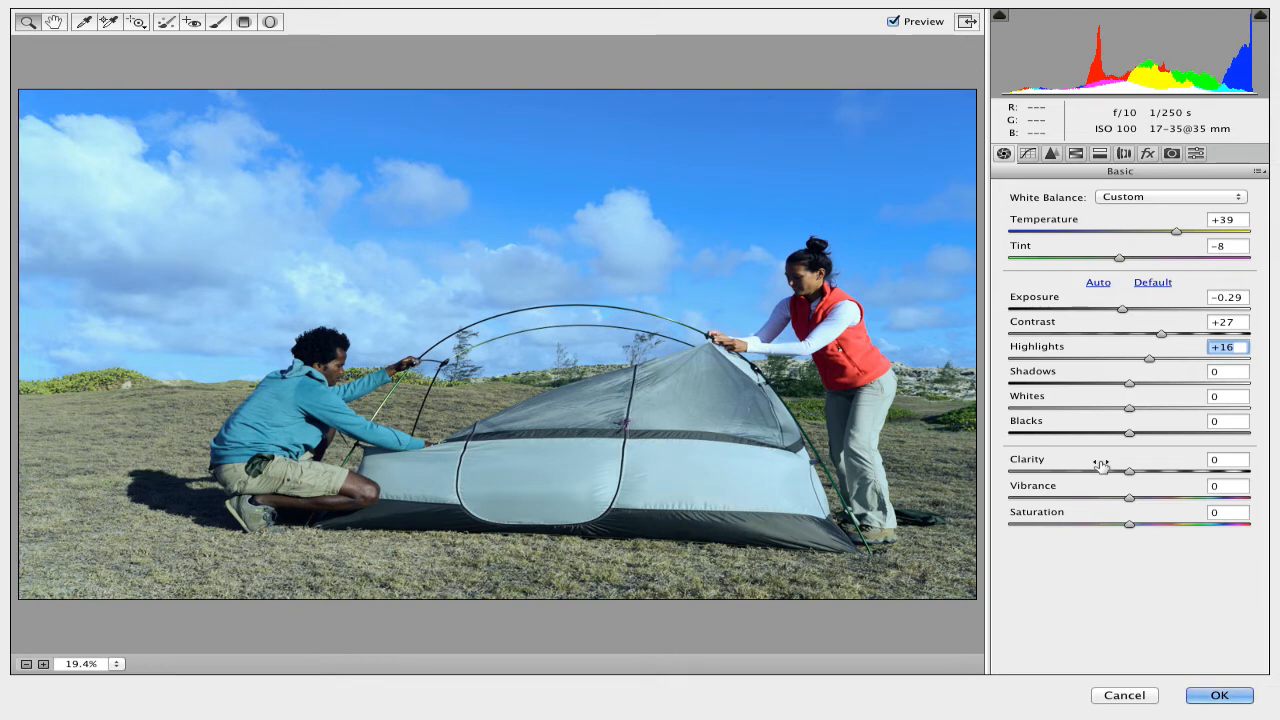
- Try Clarity at -85 and +100 and Vibrance at -33, resetting both to 0
left_click_drag(1072, 460, 994, 469)
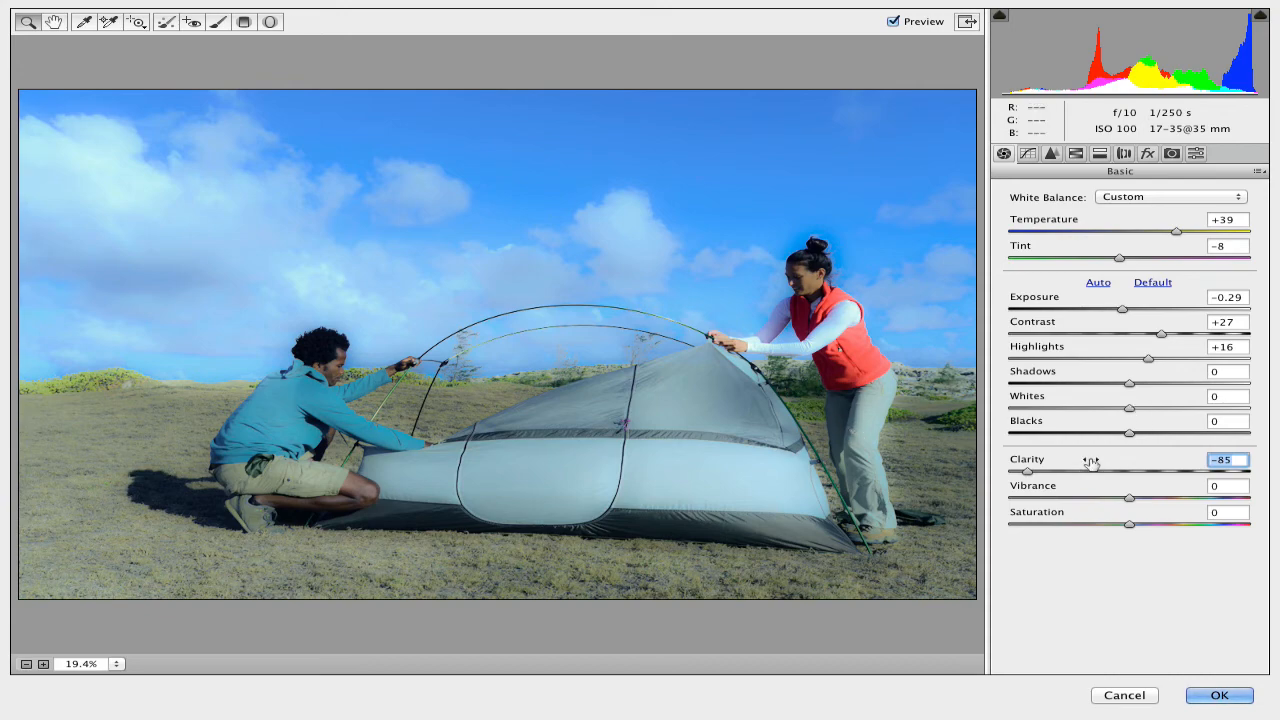
left_click_drag(1036, 463, 1266, 453)
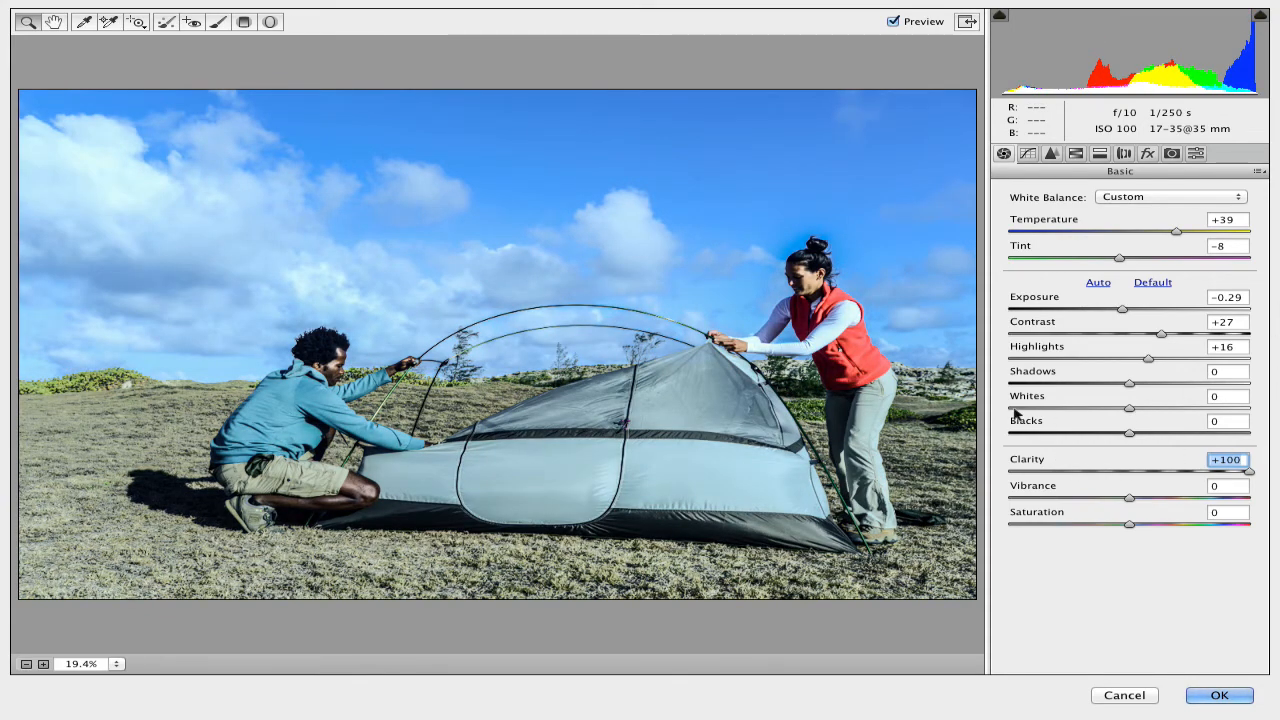
double_click(1247, 472)
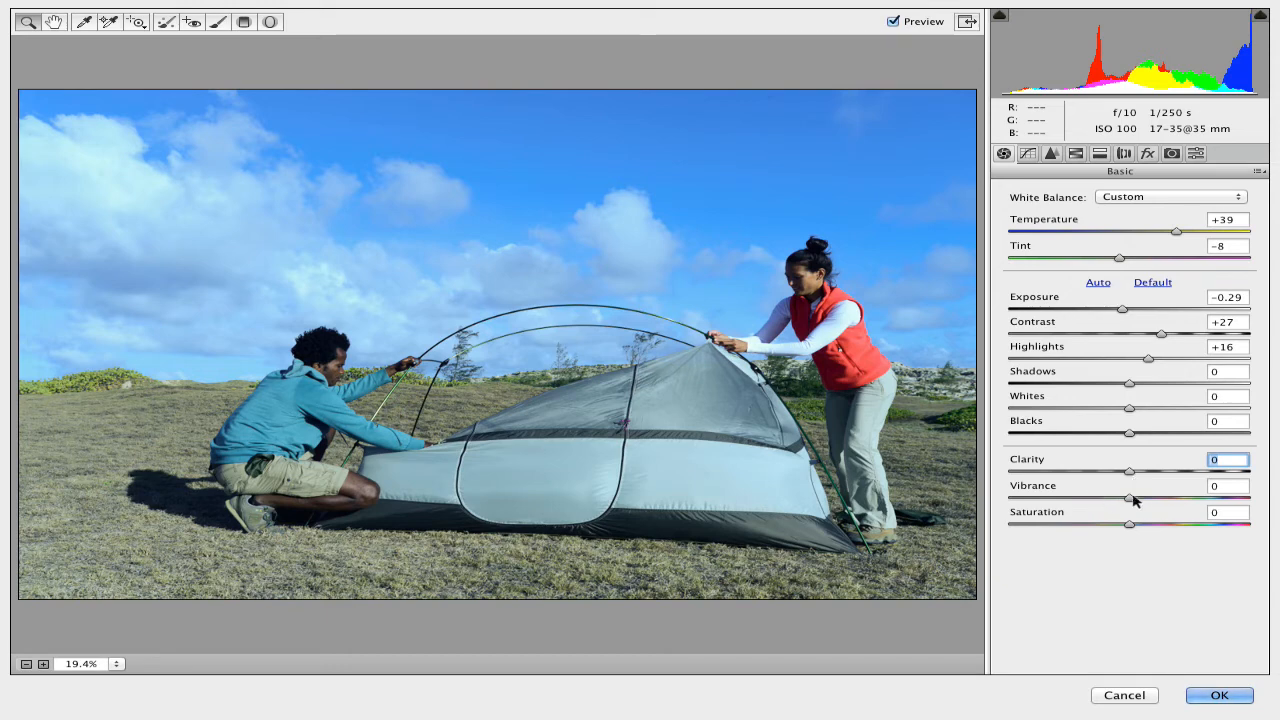
mouse_move(1048, 459)
left_mouse_down()
mouse_move(1100, 459)
mouse_move(1021, 460)
mouse_move(1106, 458)
mouse_move(1057, 459)
left_mouse_up()
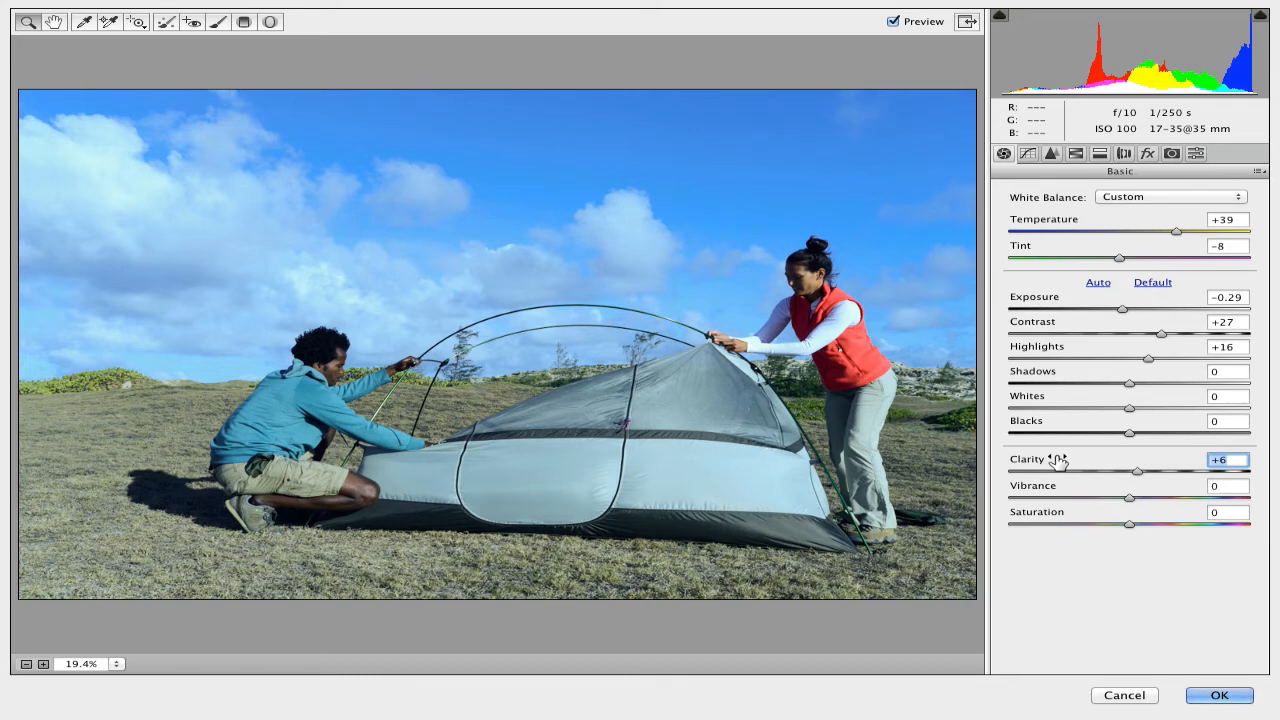
mouse_move(1057, 459)
left_mouse_down()
mouse_move(1094, 462)
mouse_move(1052, 458)
left_mouse_up()
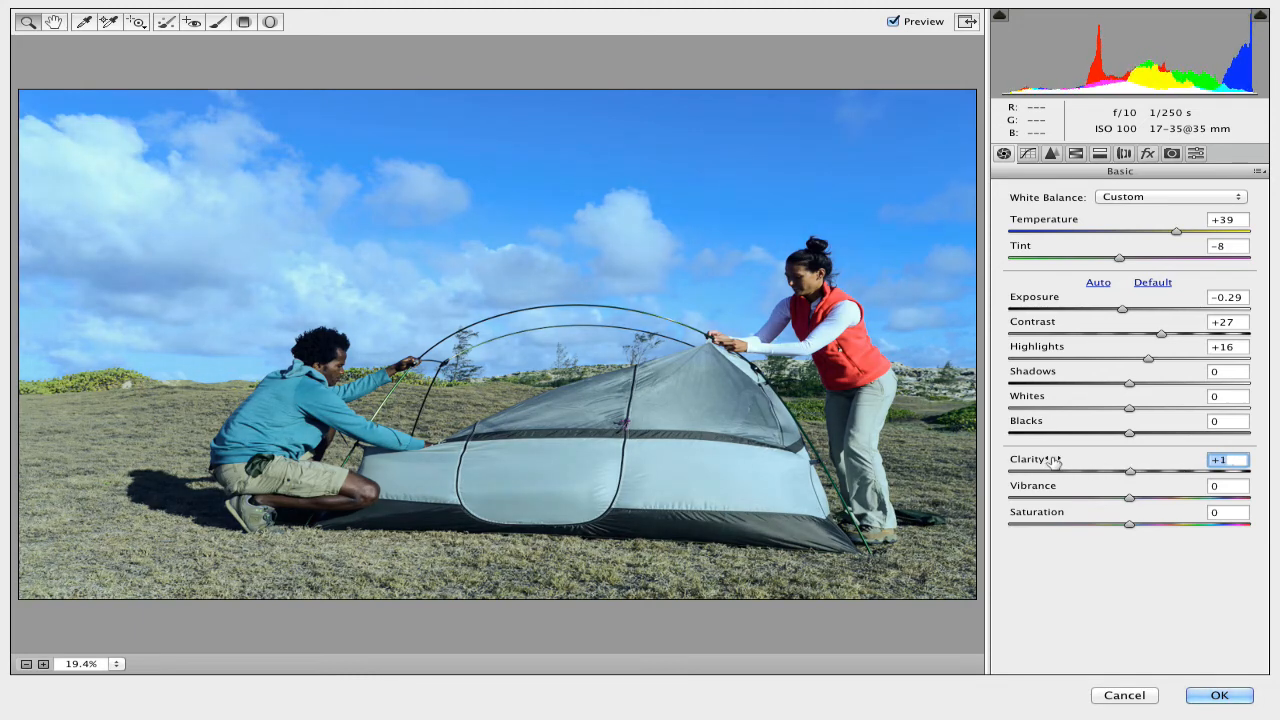
double_click(1130, 472)
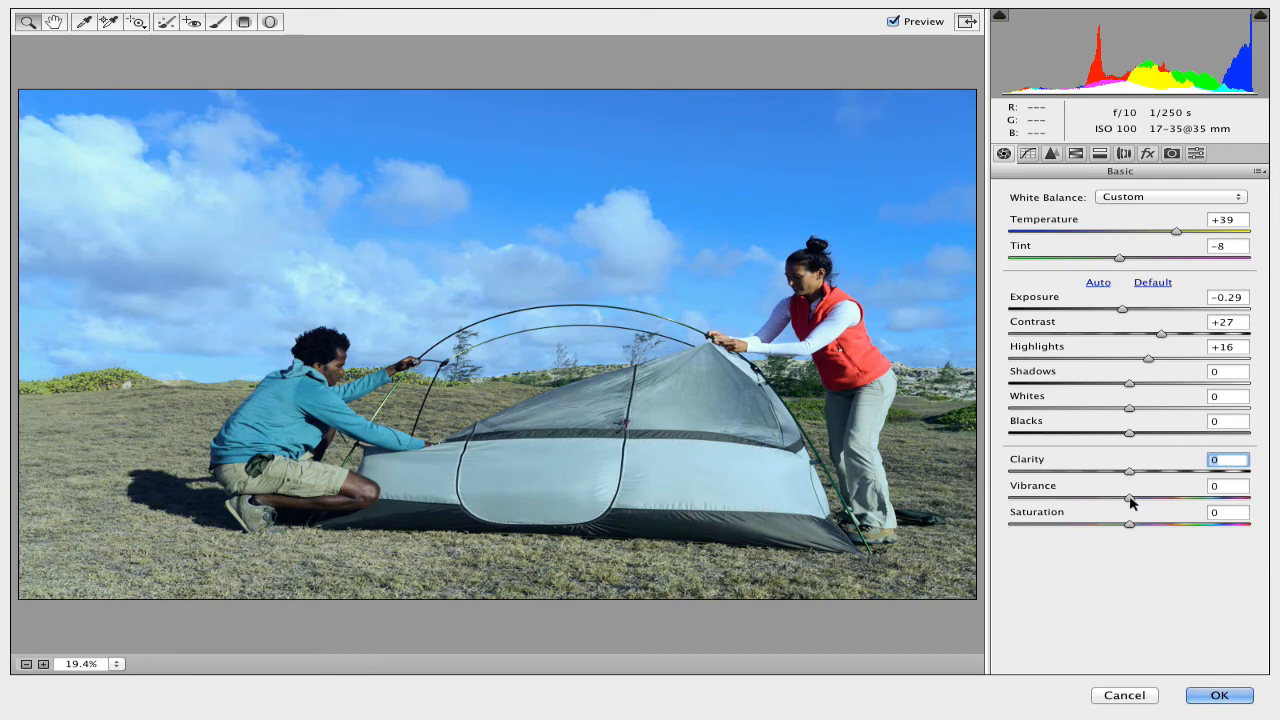
left_click_drag(1133, 500, 1093, 505)
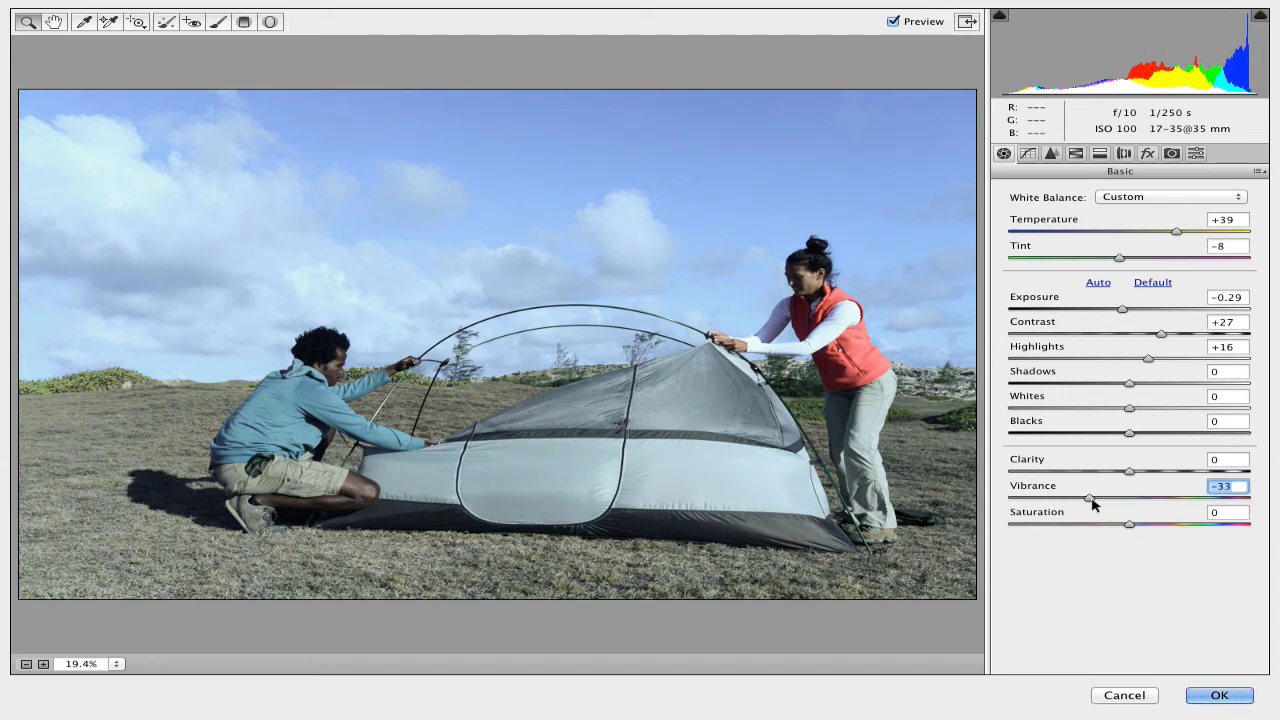
double_click(1093, 503)
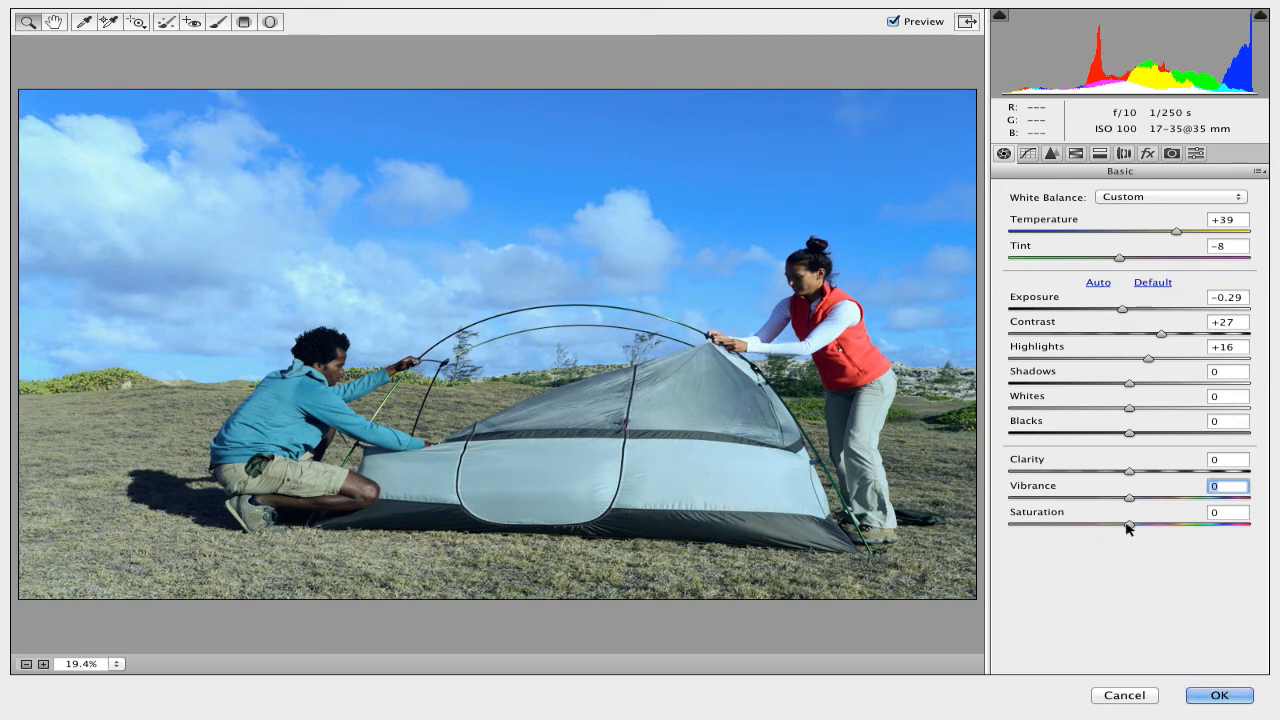
- Adjust the parametric tone curve with Highlights at +21 and Shadows at -23
left_click(1027, 156)
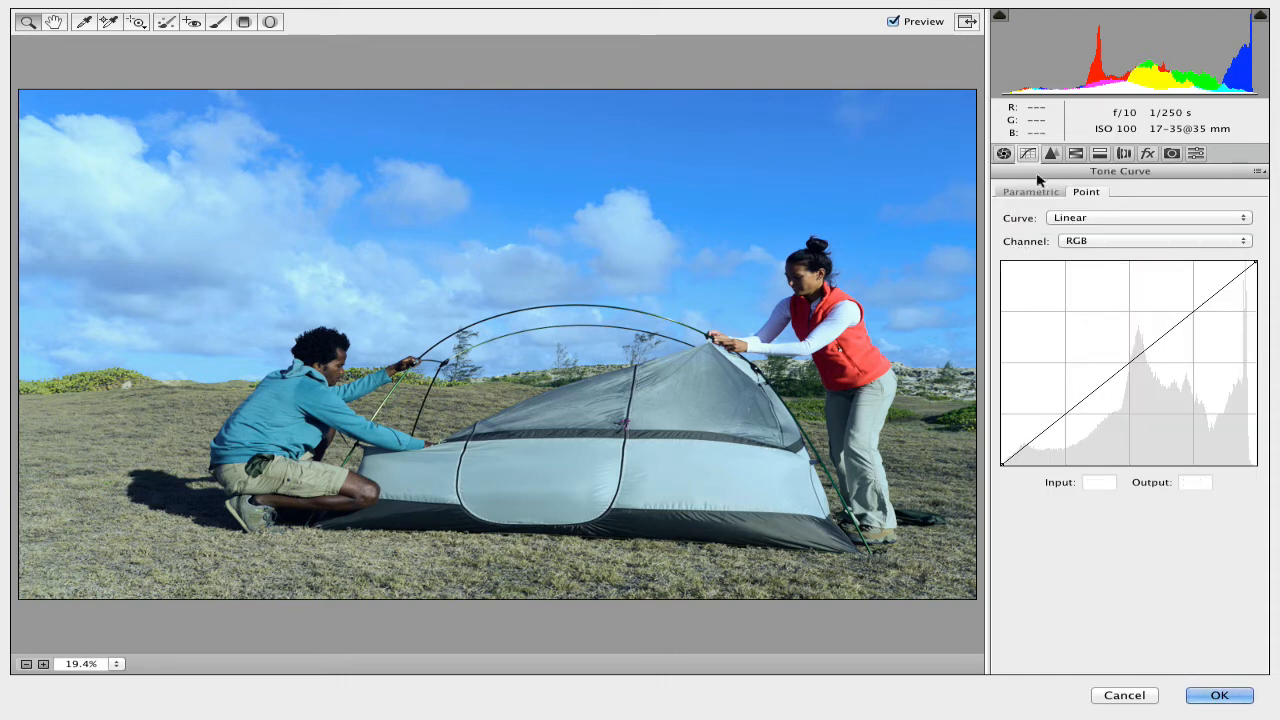
left_click(1033, 192)
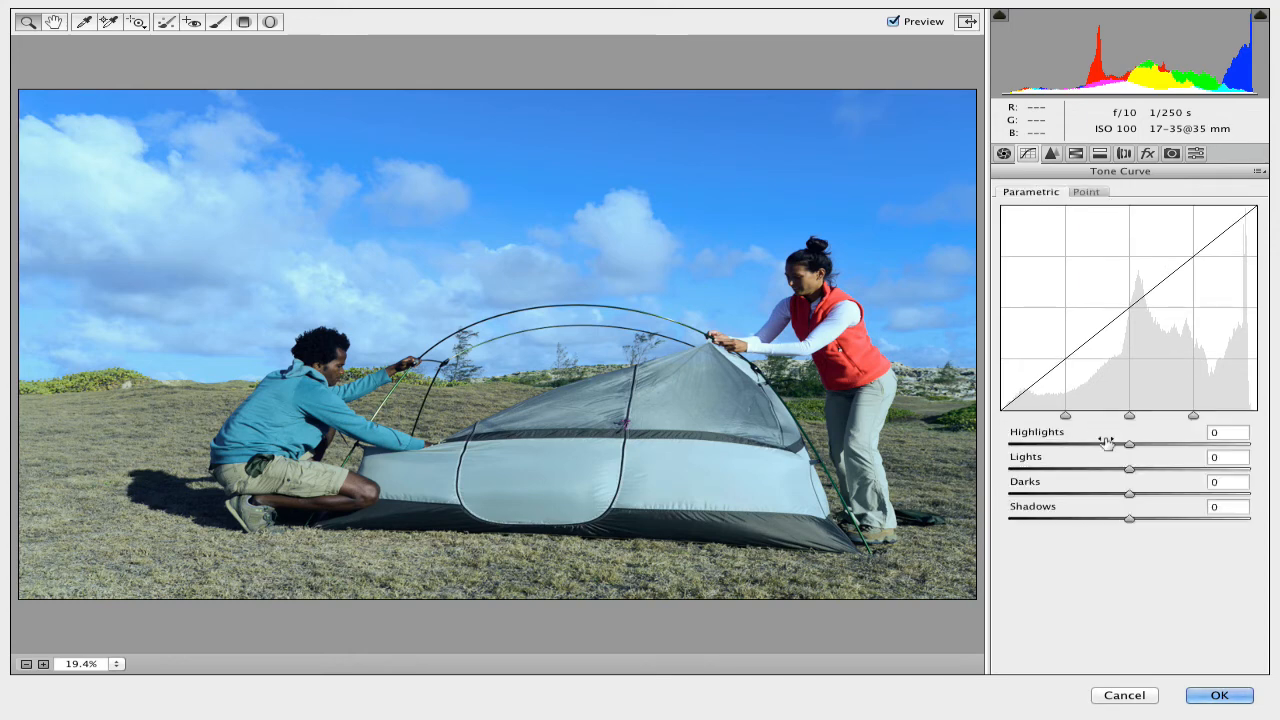
left_click_drag(1106, 443, 1131, 436)
left_click_drag(1074, 503, 1054, 506)
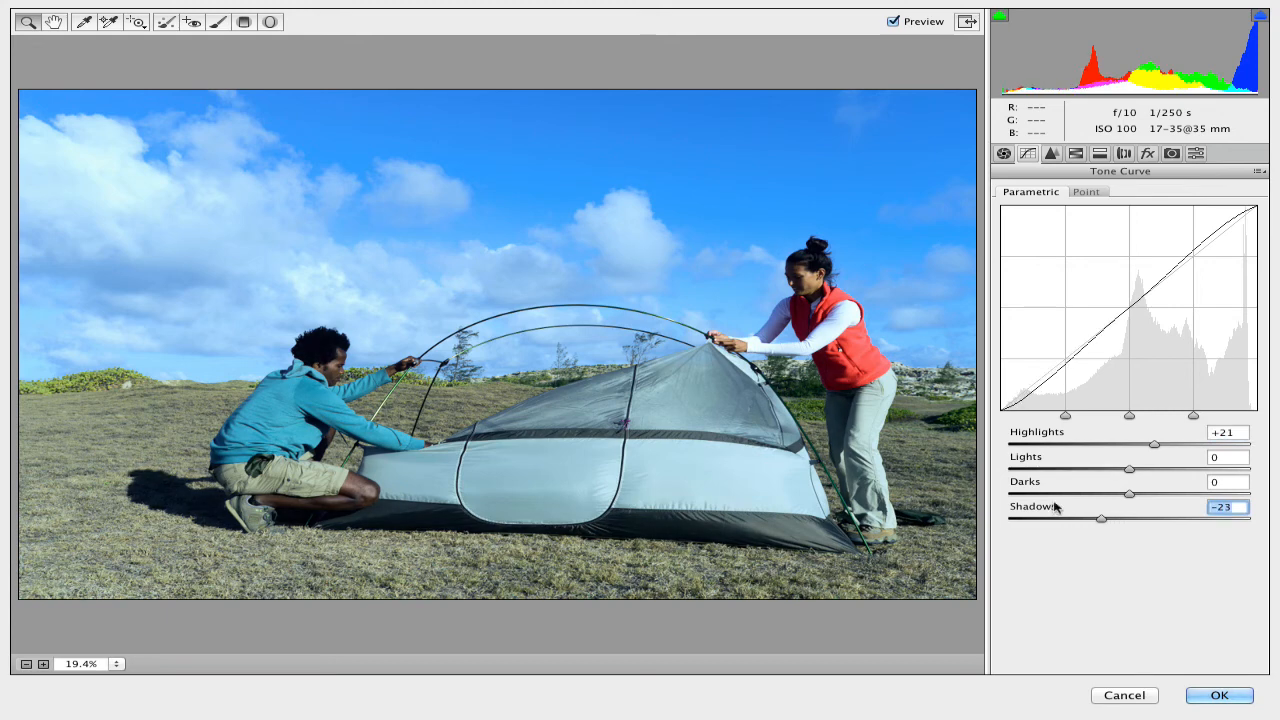
- Sharpen the photo with Amount 21, Radius 0.7 and Detail 21, previewing the sharpening in grayscale
left_click(1053, 154)
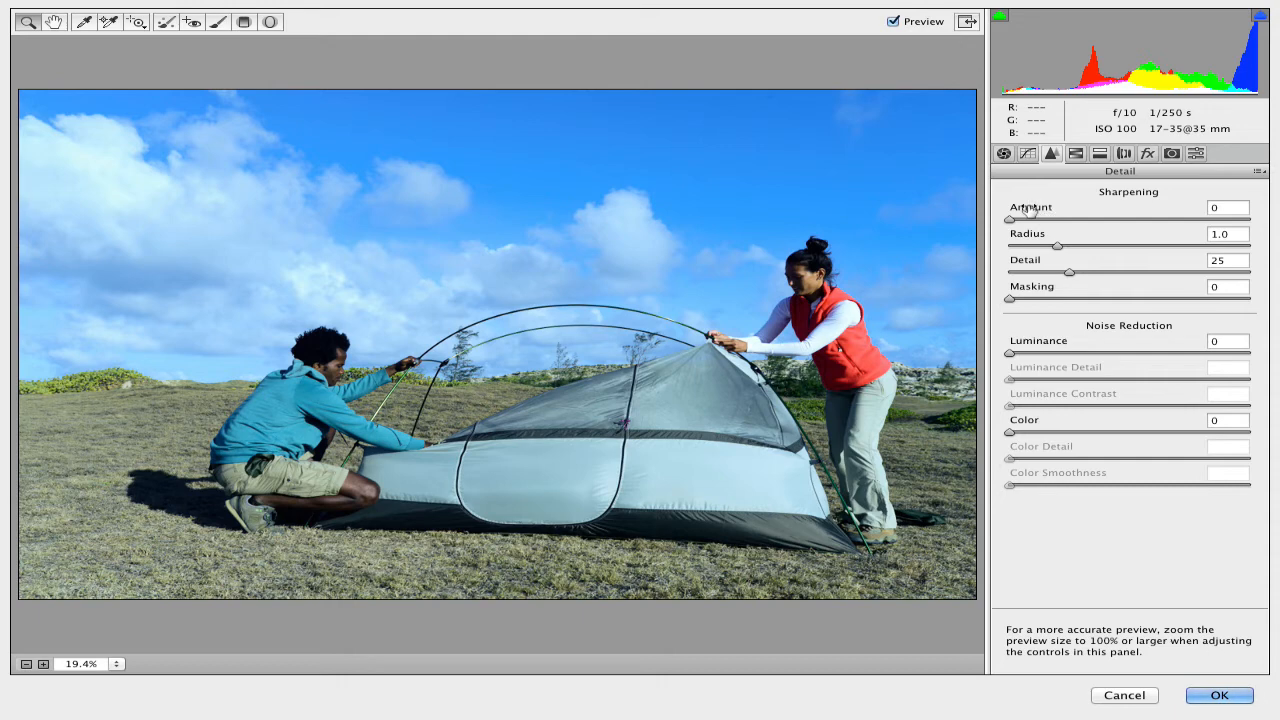
mouse_move(1030, 207)
left_mouse_down()
mouse_move(1058, 205)
mouse_move(1007, 207)
left_mouse_up()
key("alt")
left_click(1033, 207, "alt")
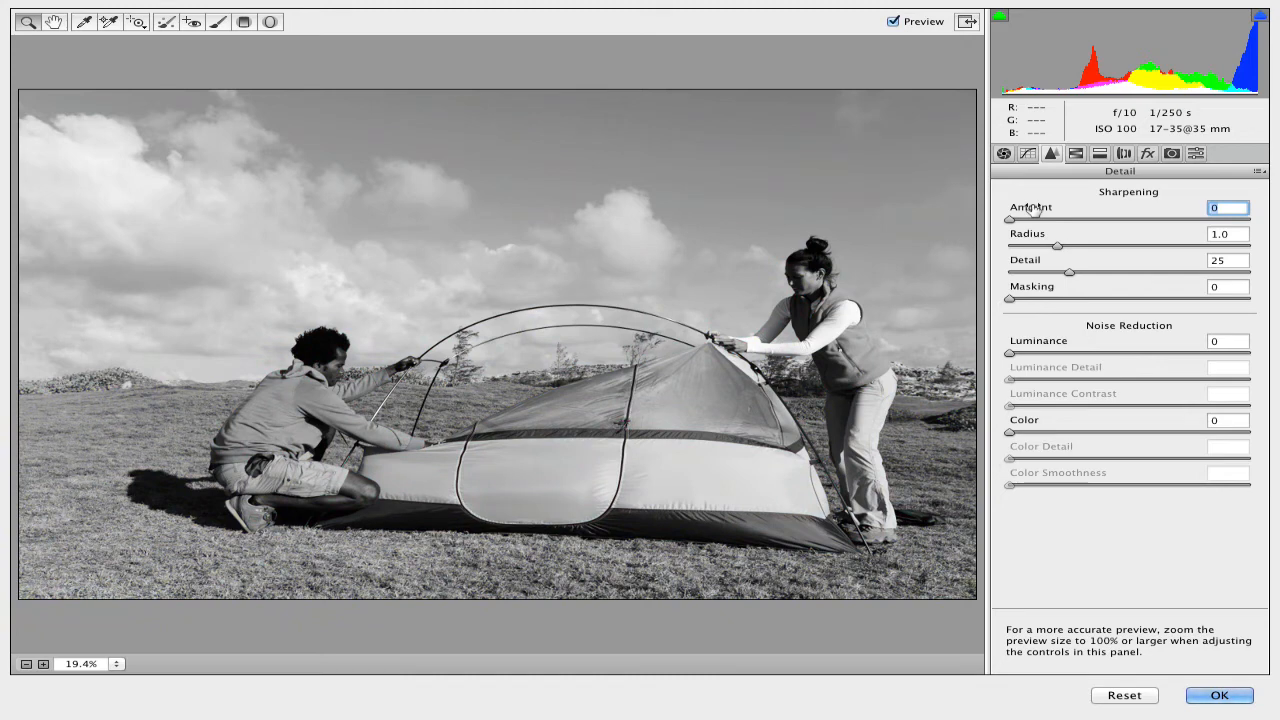
mouse_move(1033, 207)
left_mouse_down()
mouse_move(1126, 208)
mouse_move(1054, 208)
left_mouse_up()
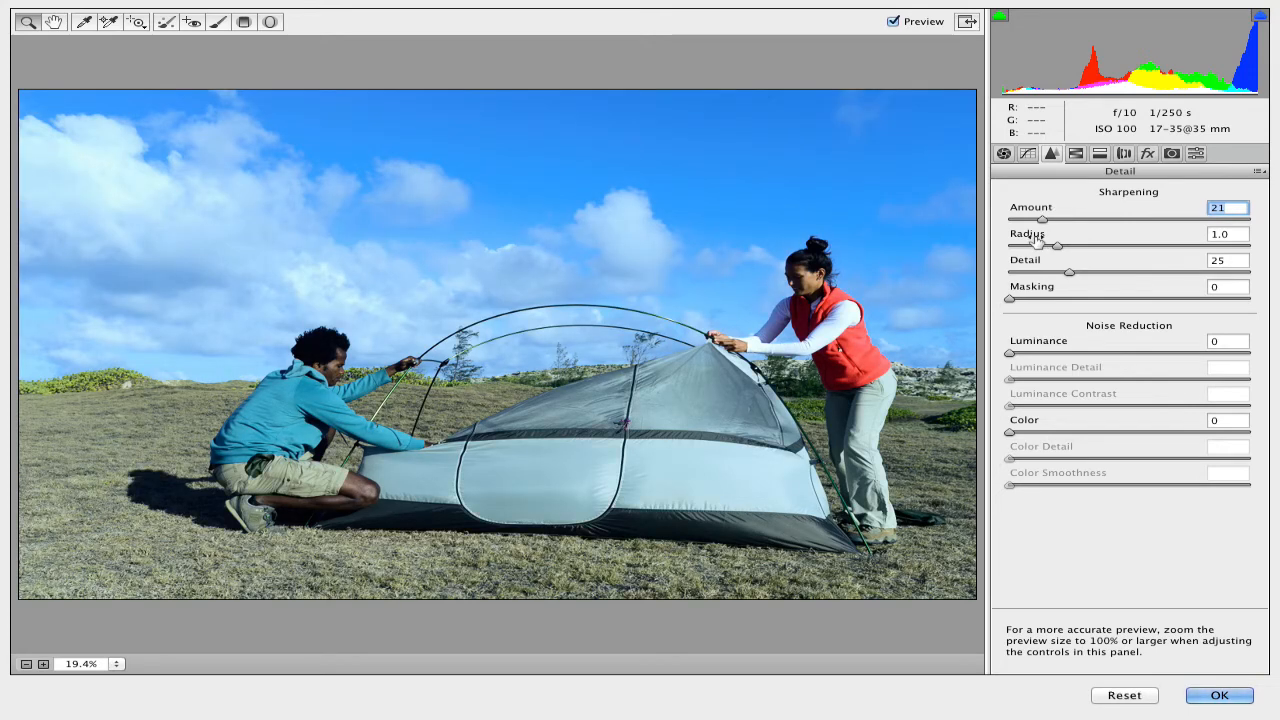
left_click_drag(1036, 240, 960, 290)
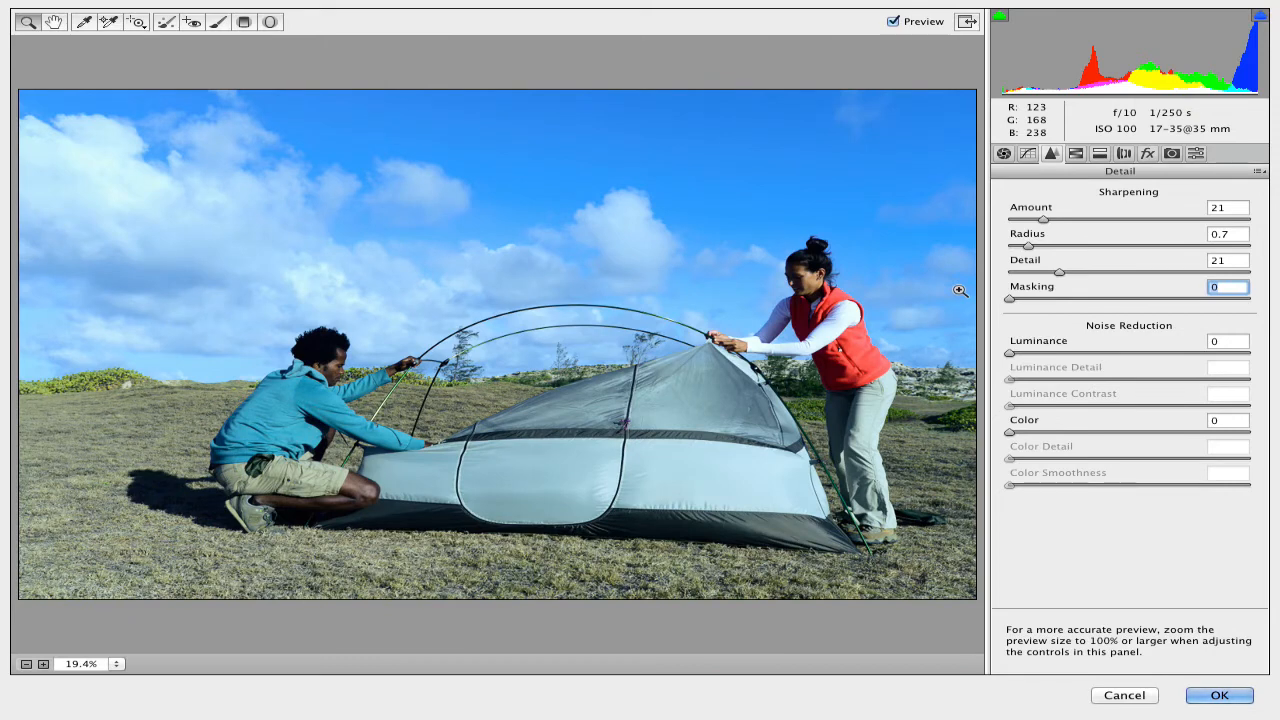
- Try a grayscale mix with Reds +49 and Blues -1, return to color and set the Reds saturation to -7
left_click(1075, 155)
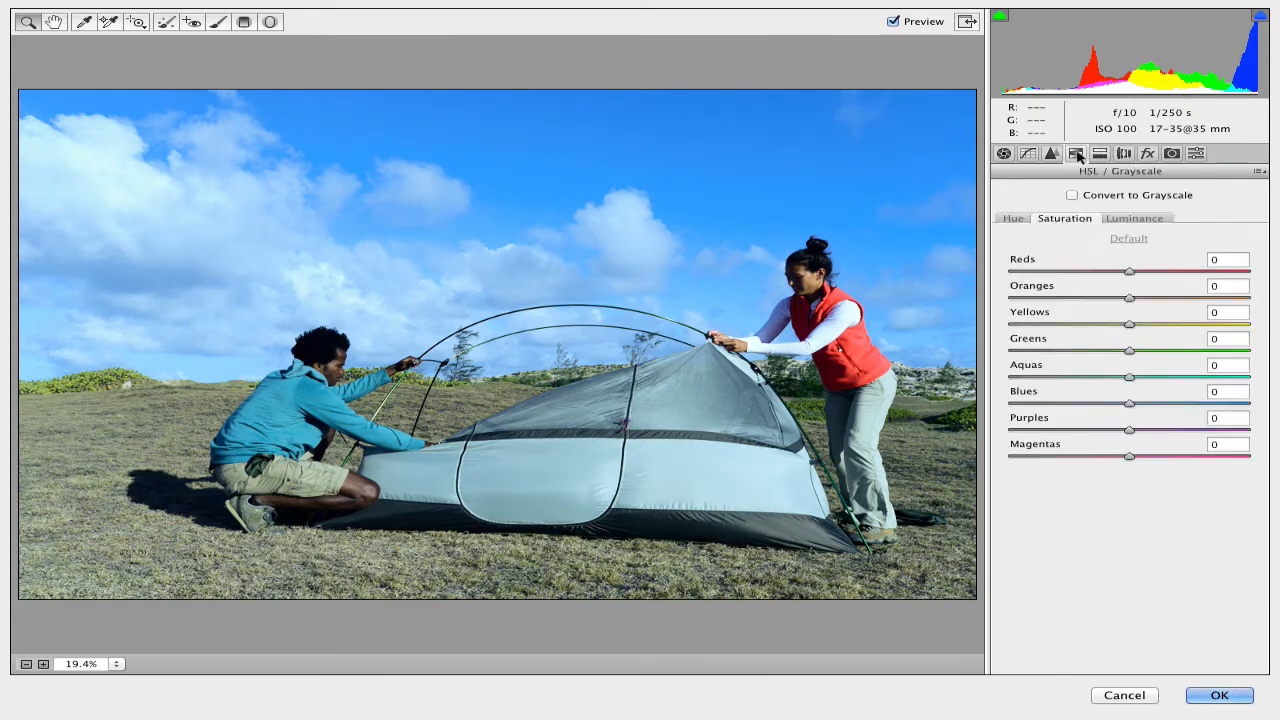
left_click(1120, 197)
left_click_drag(1093, 262, 1156, 256)
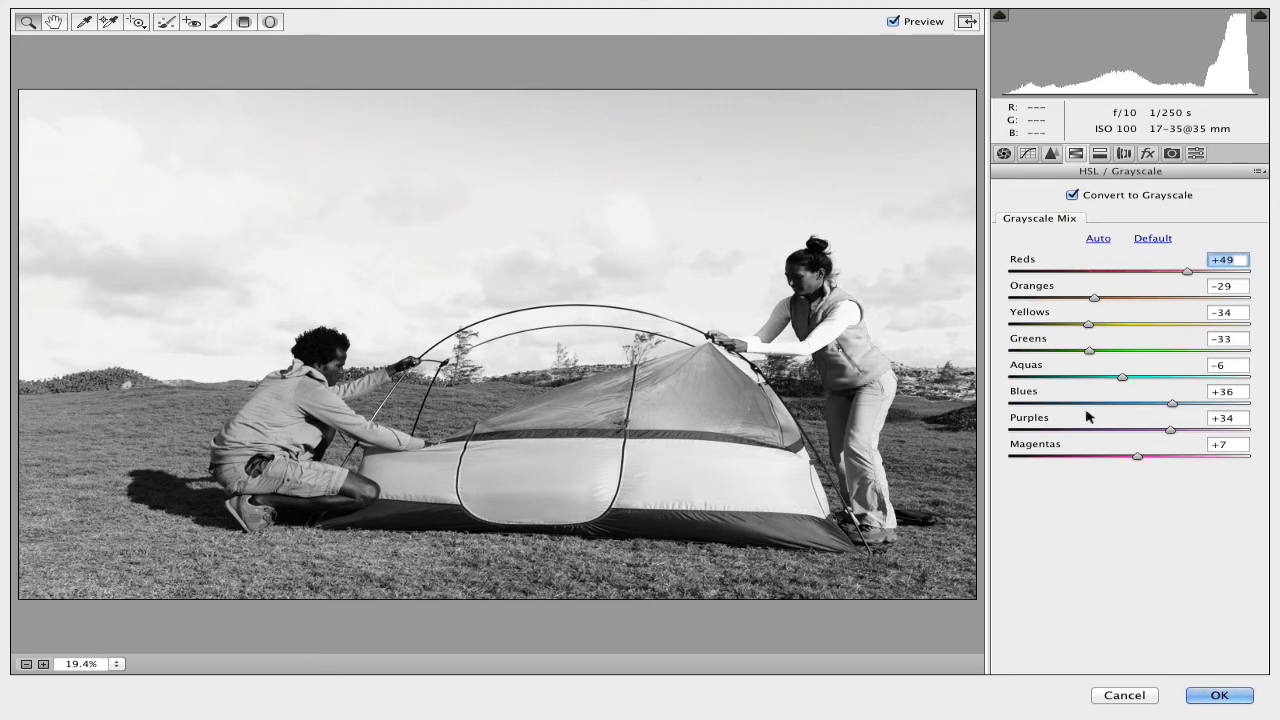
left_click_drag(1103, 395, 1067, 400)
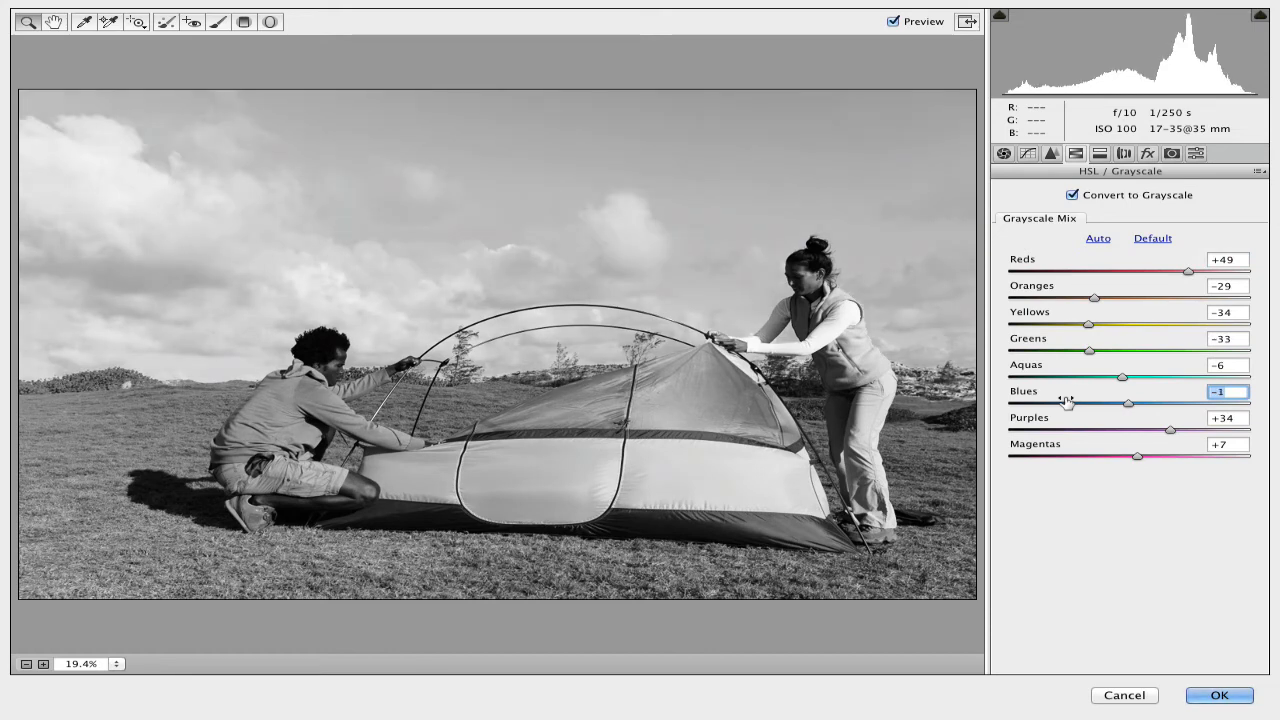
left_click(1072, 195)
mouse_move(1077, 257)
left_mouse_down()
mouse_move(1054, 257)
mouse_move(1074, 259)
left_mouse_up()
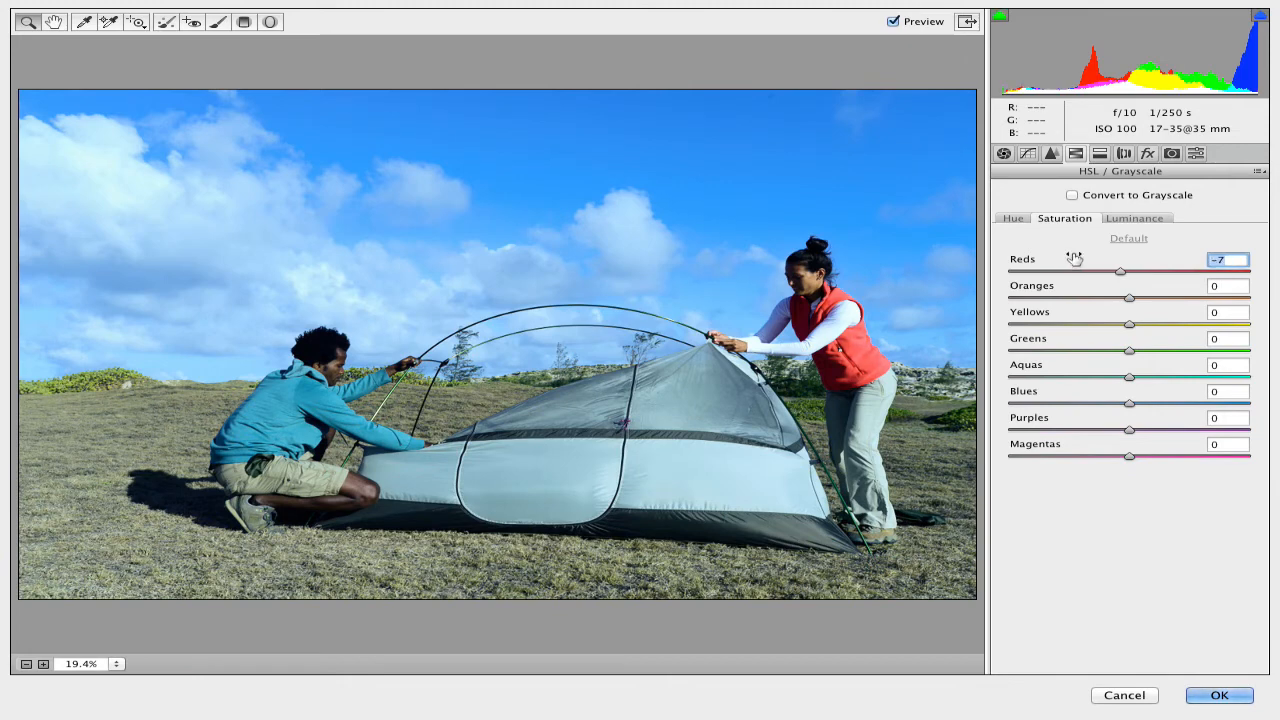
- Split-tone the photo with highlights at Hue 154, Saturation 26 and shadows at Hue 61, Saturation 42
left_click(1102, 152)
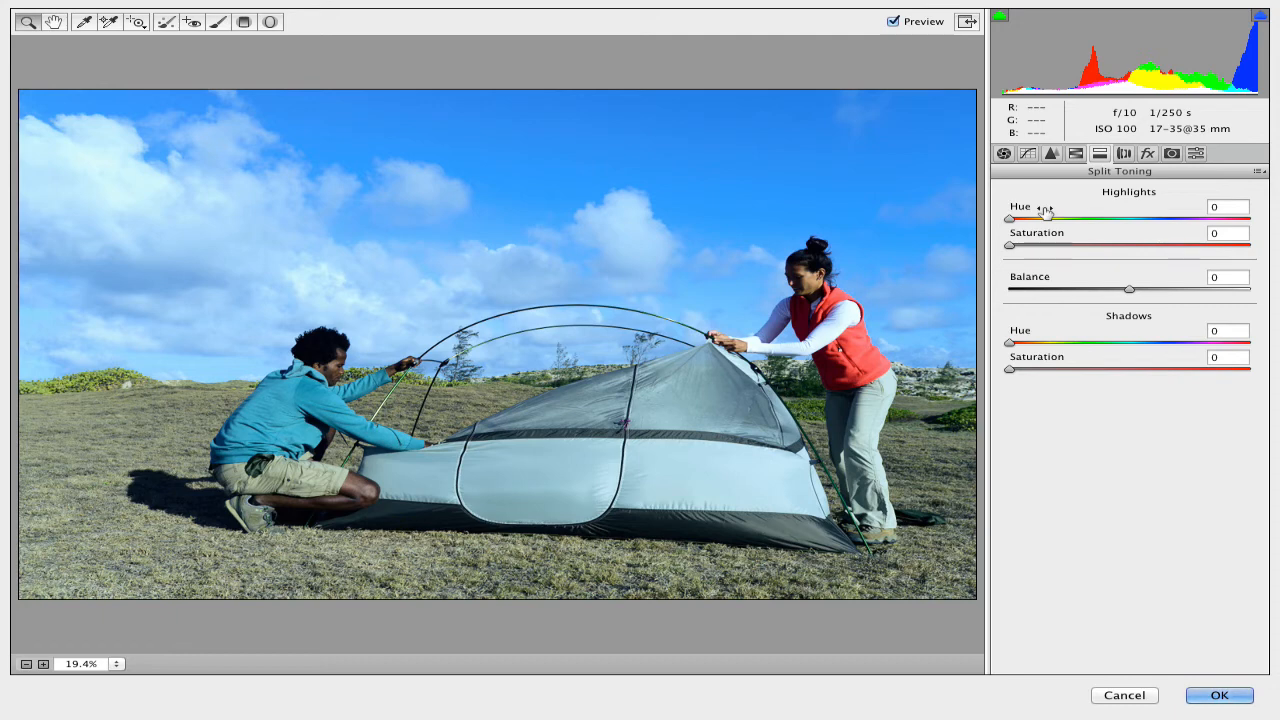
left_click_drag(1032, 210, 1139, 205)
left_click_drag(1020, 233, 1048, 240)
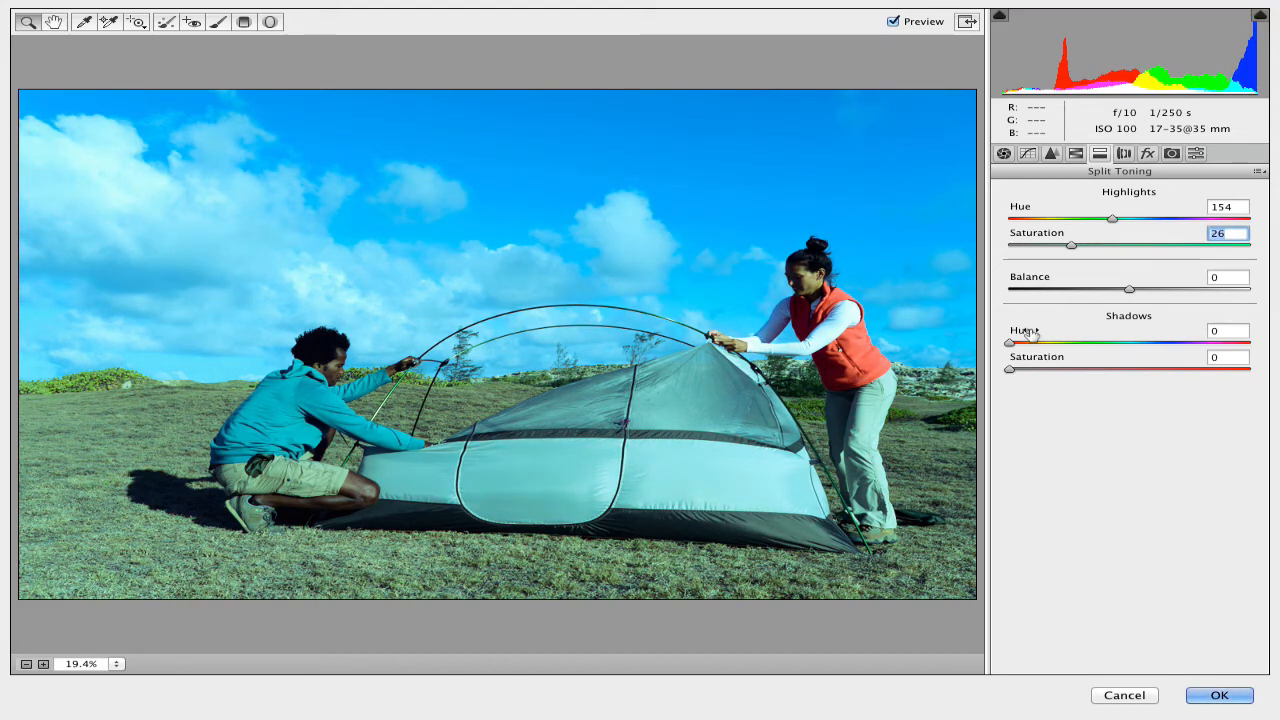
left_click_drag(1030, 333, 1102, 328)
left_click_drag(1040, 358, 1034, 328)
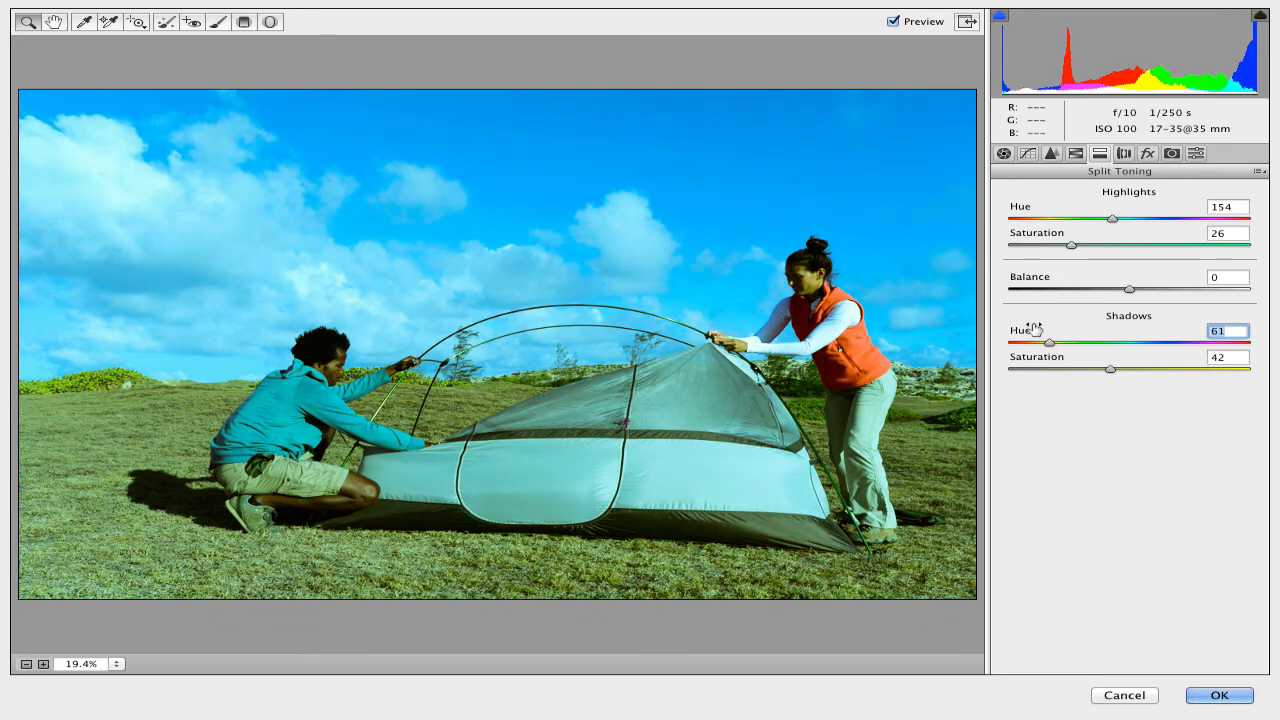
- Intensify the split toning to Hue 71, Saturation 83 for the highlights and Hue 185, Saturation 88 for the shadows
left_click_drag(1108, 210, 1134, 206)
left_click_drag(1054, 238, 1115, 238)
left_click_drag(1092, 360, 1137, 358)
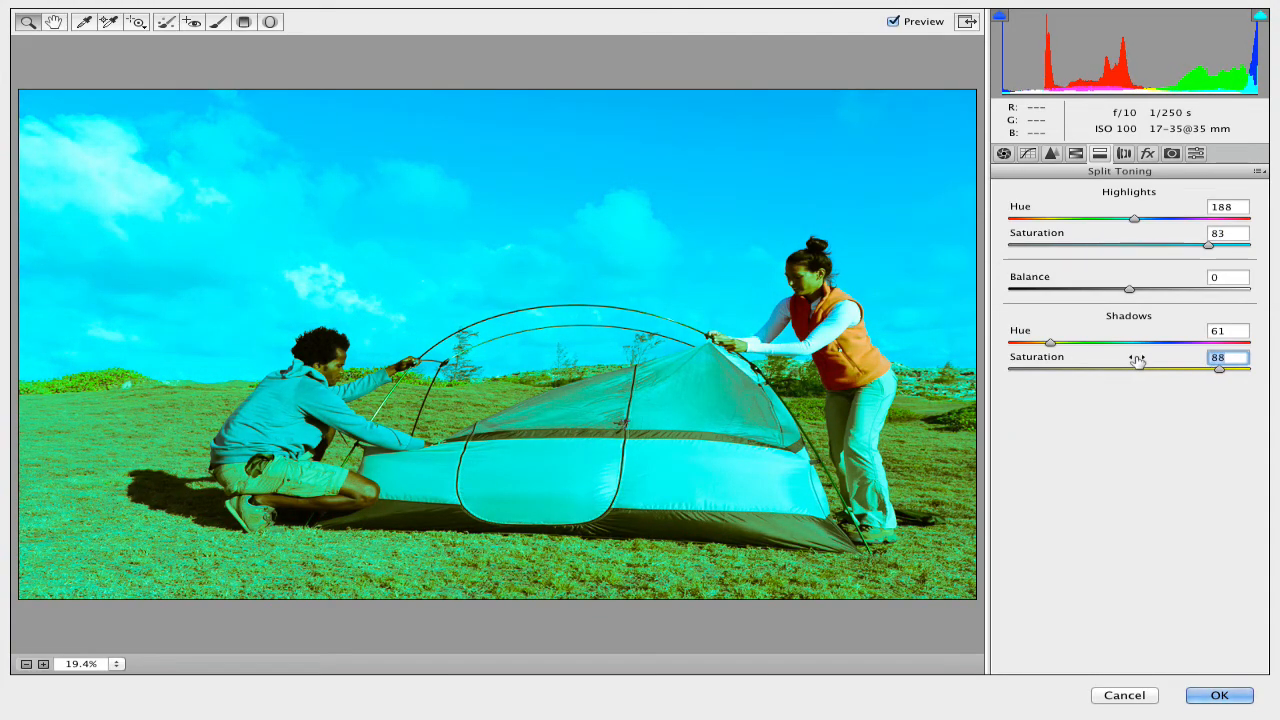
left_click_drag(1050, 338, 1178, 334)
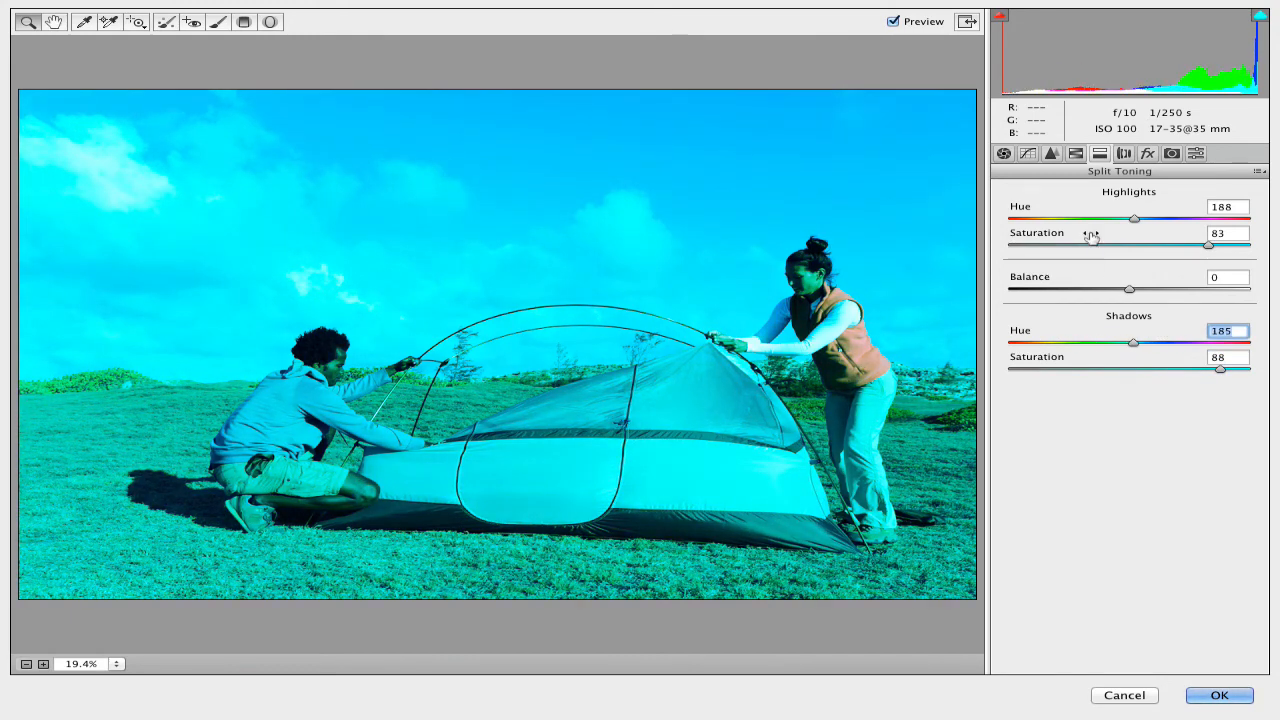
left_click_drag(1135, 206, 1019, 203)
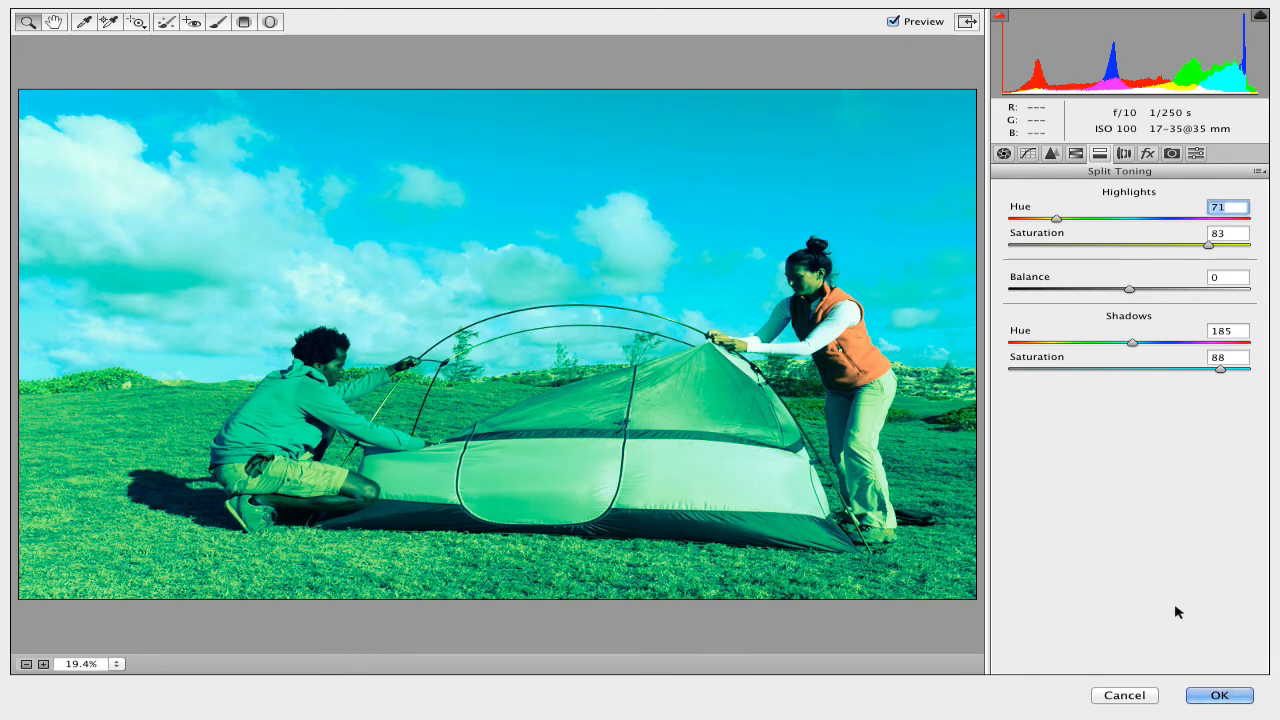
- Reset all adjustments and draw a Graduated Filter from the top of the sky to the horizon with Temperature 0, Tint 0 and Exposure -3.95
left_click(1140, 696, "alt")
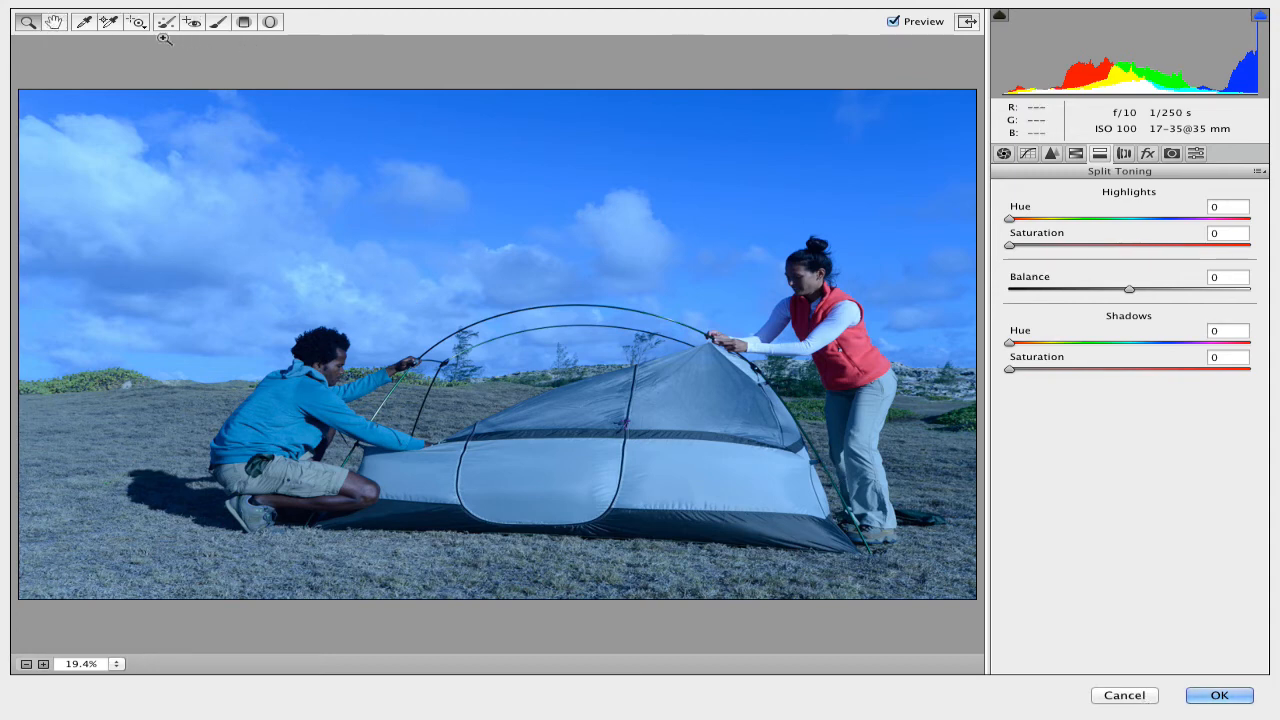
left_click(244, 23)
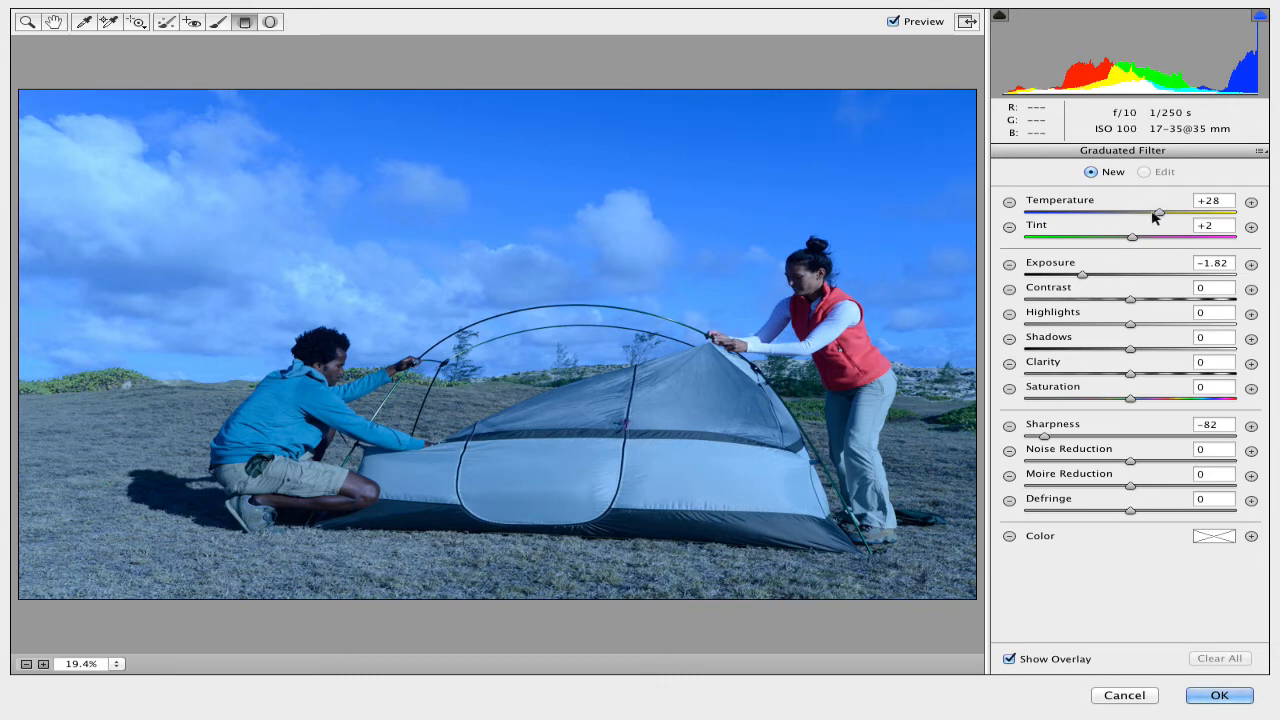
double_click(1160, 214)
left_click(1134, 238)
double_click(1134, 238)
left_click_drag(1088, 268, 1030, 263)
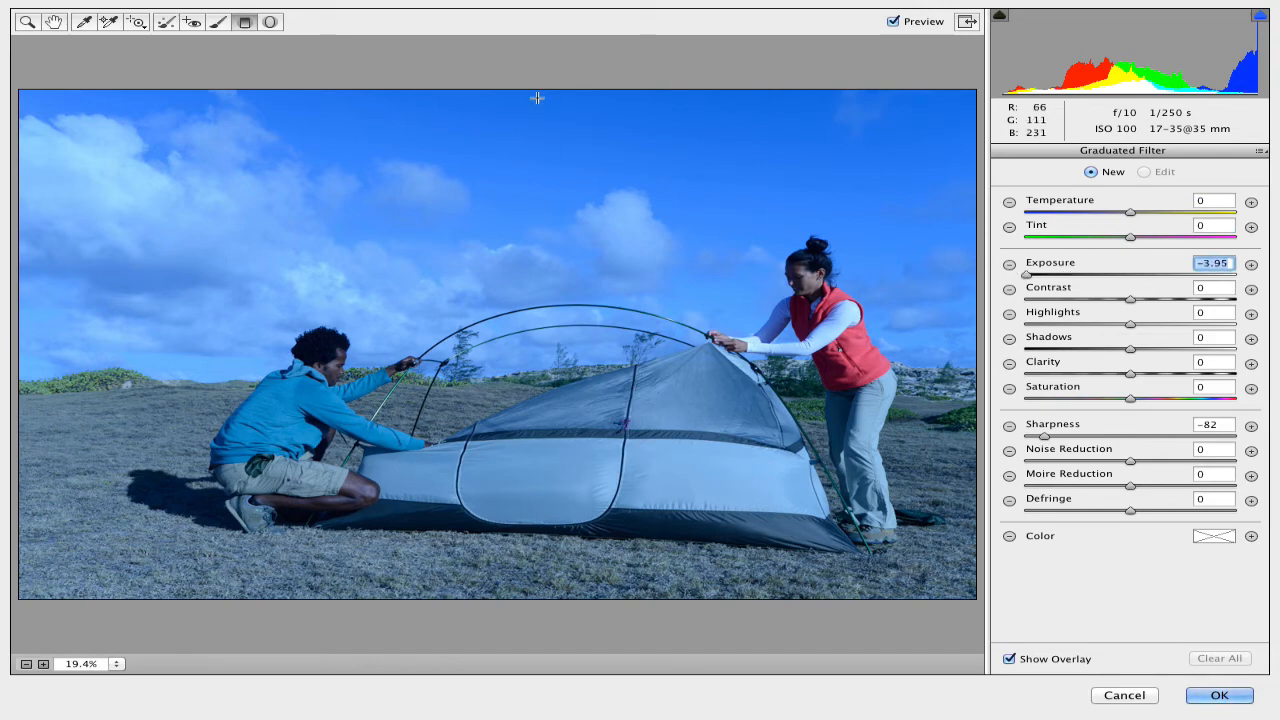
left_click_drag(537, 97, 538, 361)
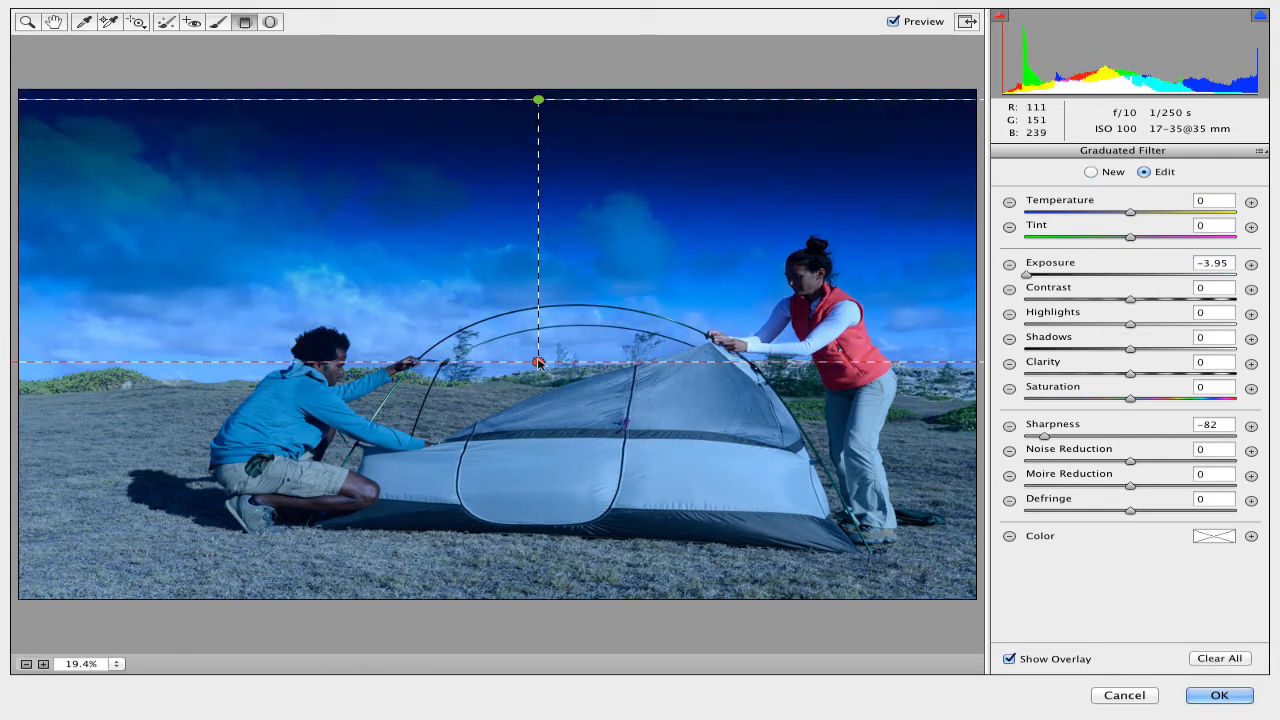
- Set the sky gradient's Exposure to -2.97 and its Contrast to +10
left_click(538, 95)
left_click(538, 100)
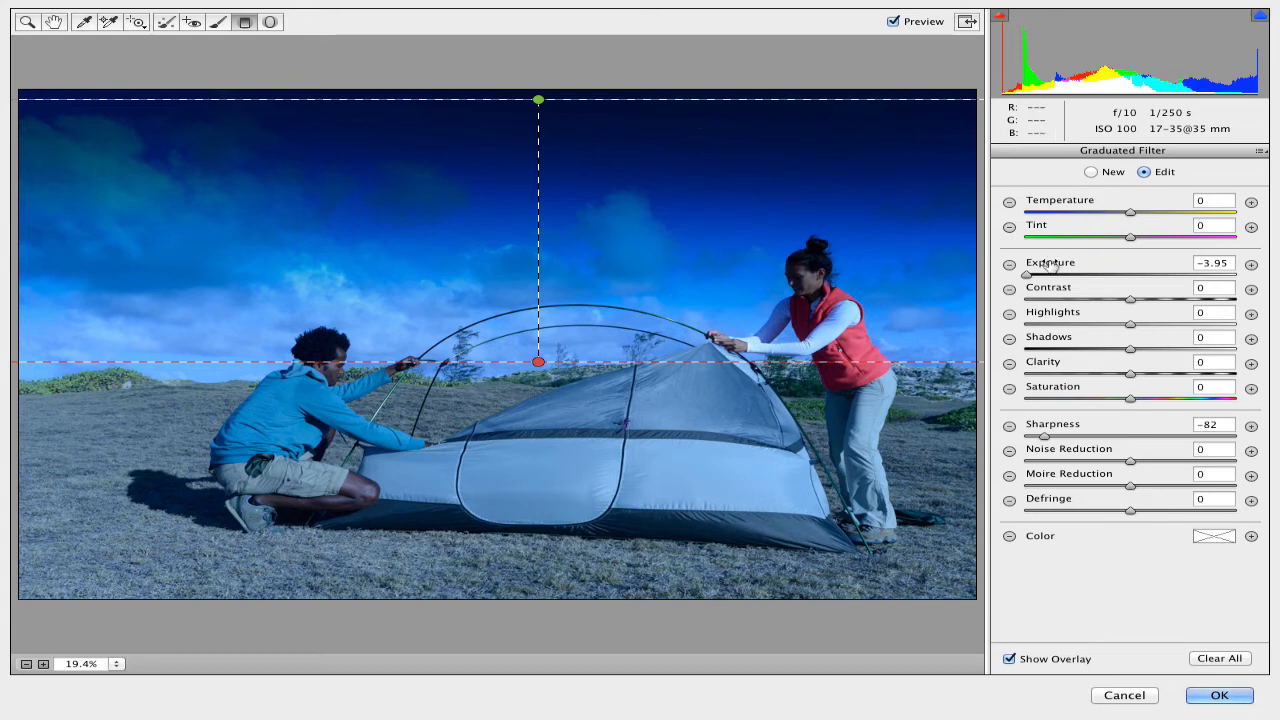
left_click_drag(1053, 262, 1076, 288)
left_click(1063, 288)
- Add a second gradient from the bottom of the grass up to the horizon with Exposure 0.00, Clarity +7 and a bright green color
left_click_drag(520, 594, 523, 366)
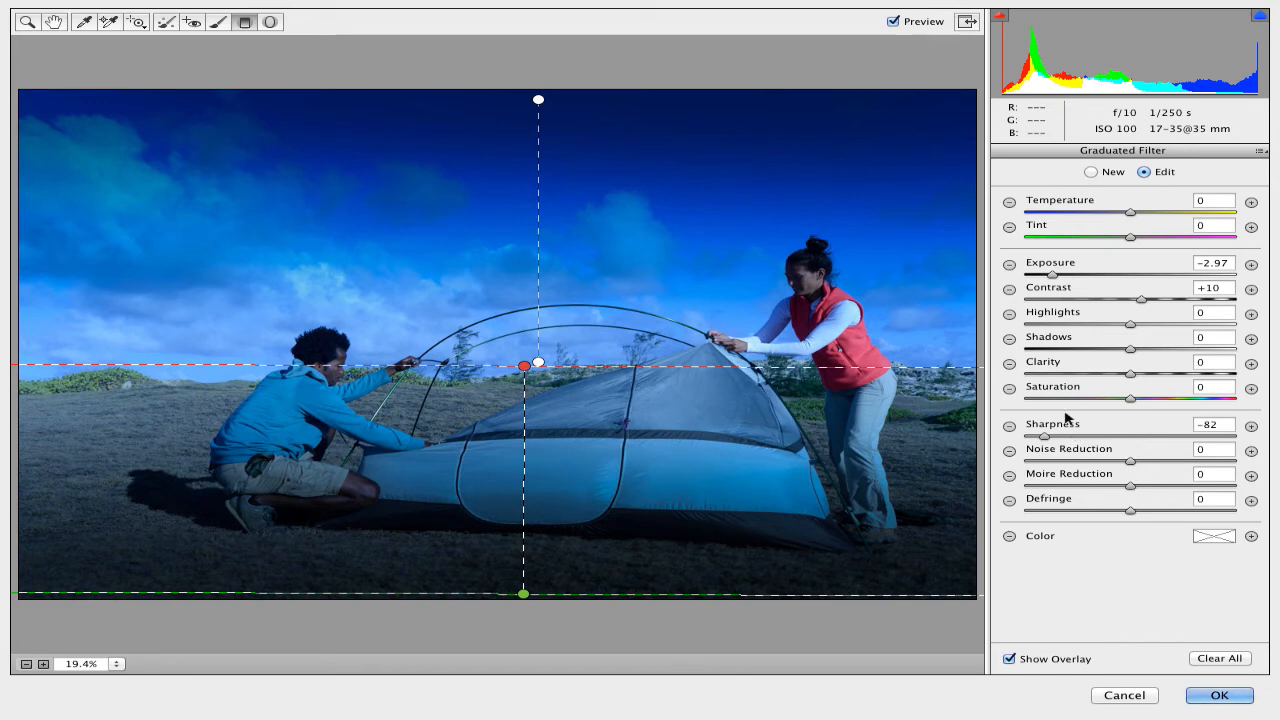
left_click_drag(1058, 372, 1072, 372)
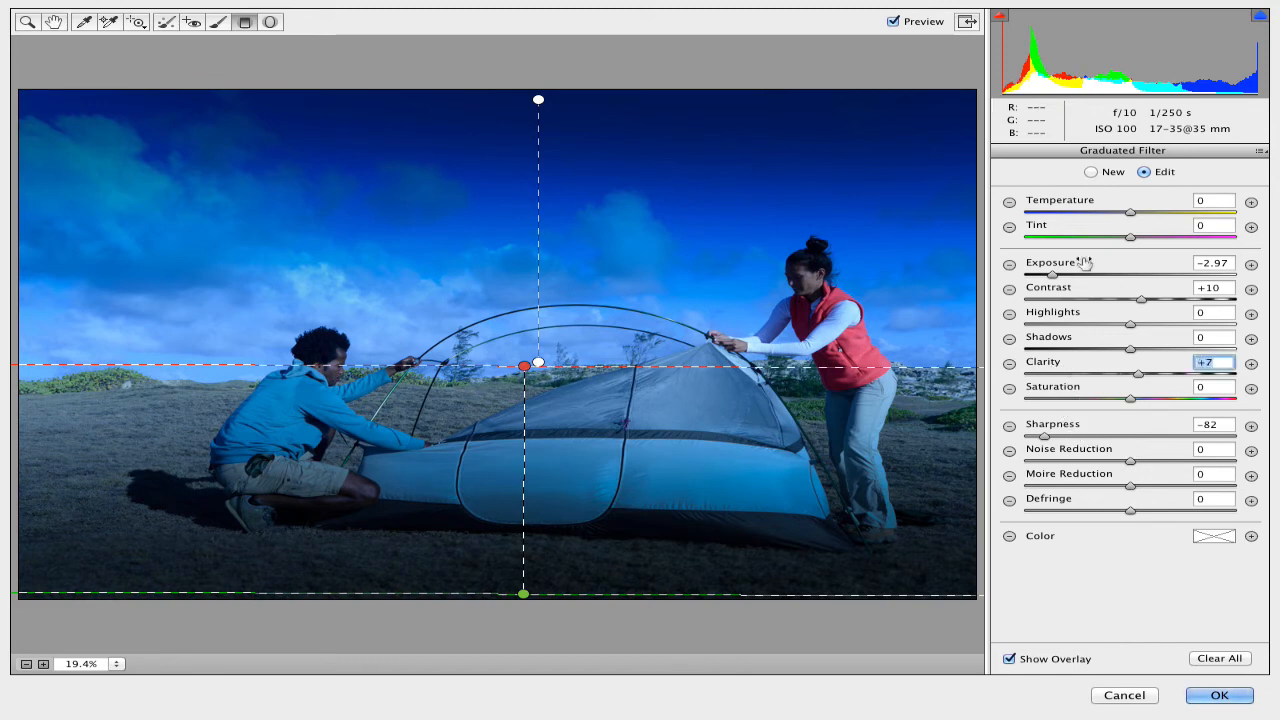
double_click(1052, 274)
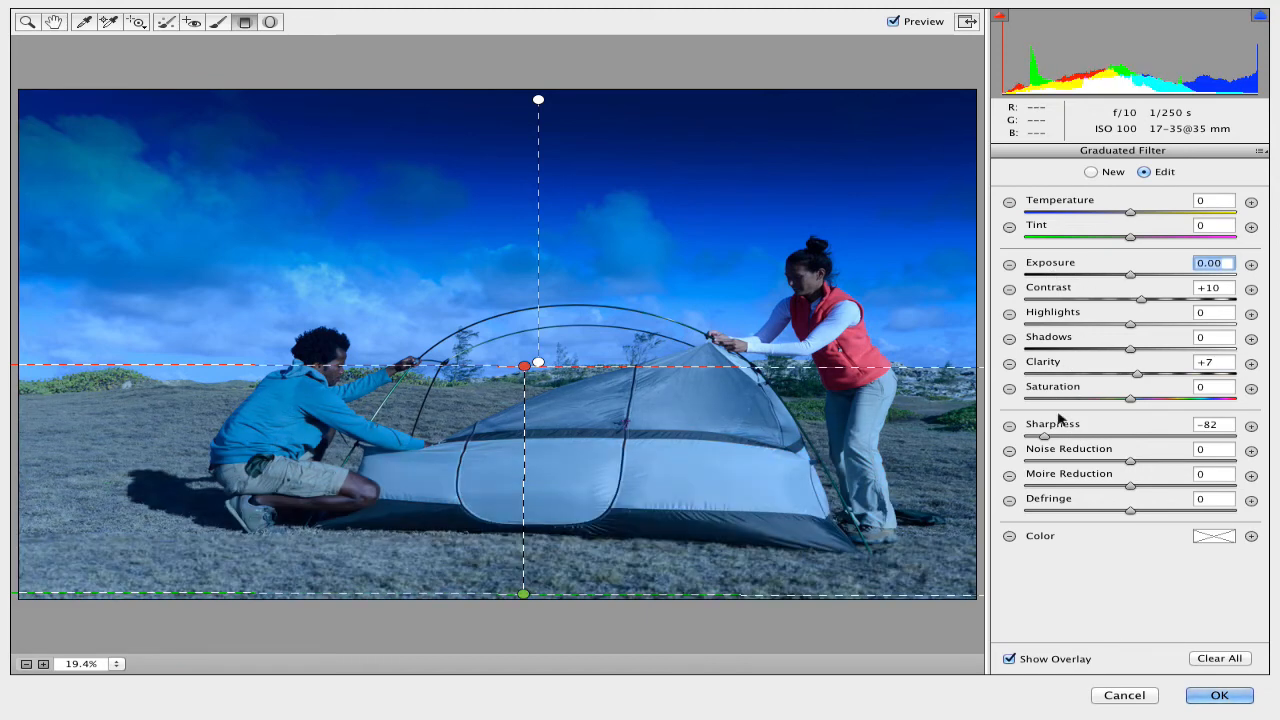
left_click(1214, 536)
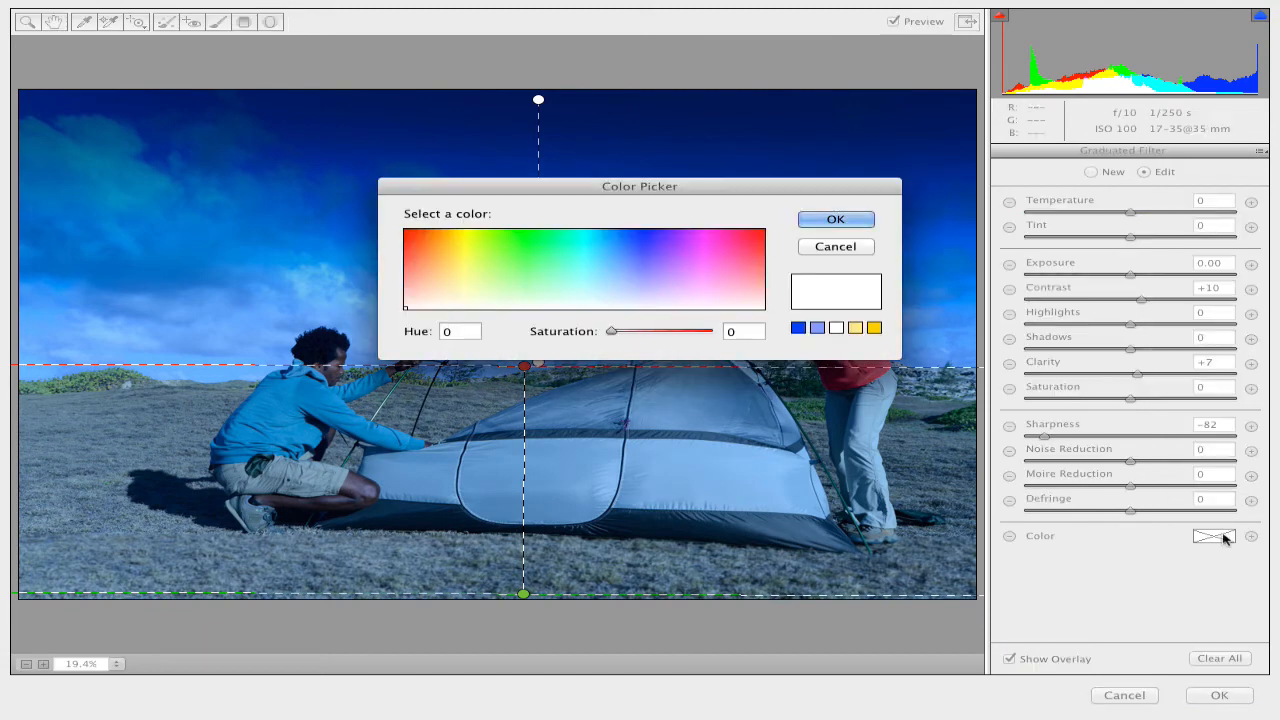
left_click_drag(587, 242, 496, 233)
left_click(835, 218)
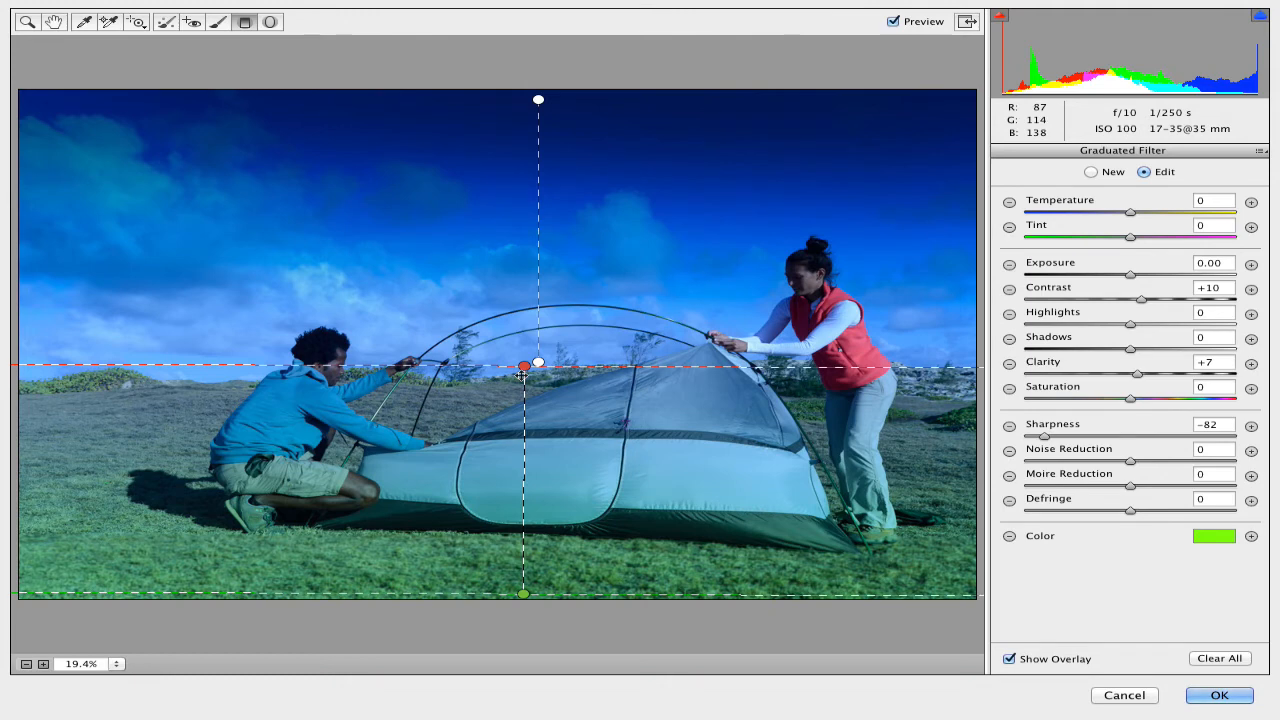
- Switch between the sky and grass gradients, and delete the green grass gradient
left_click(539, 101)
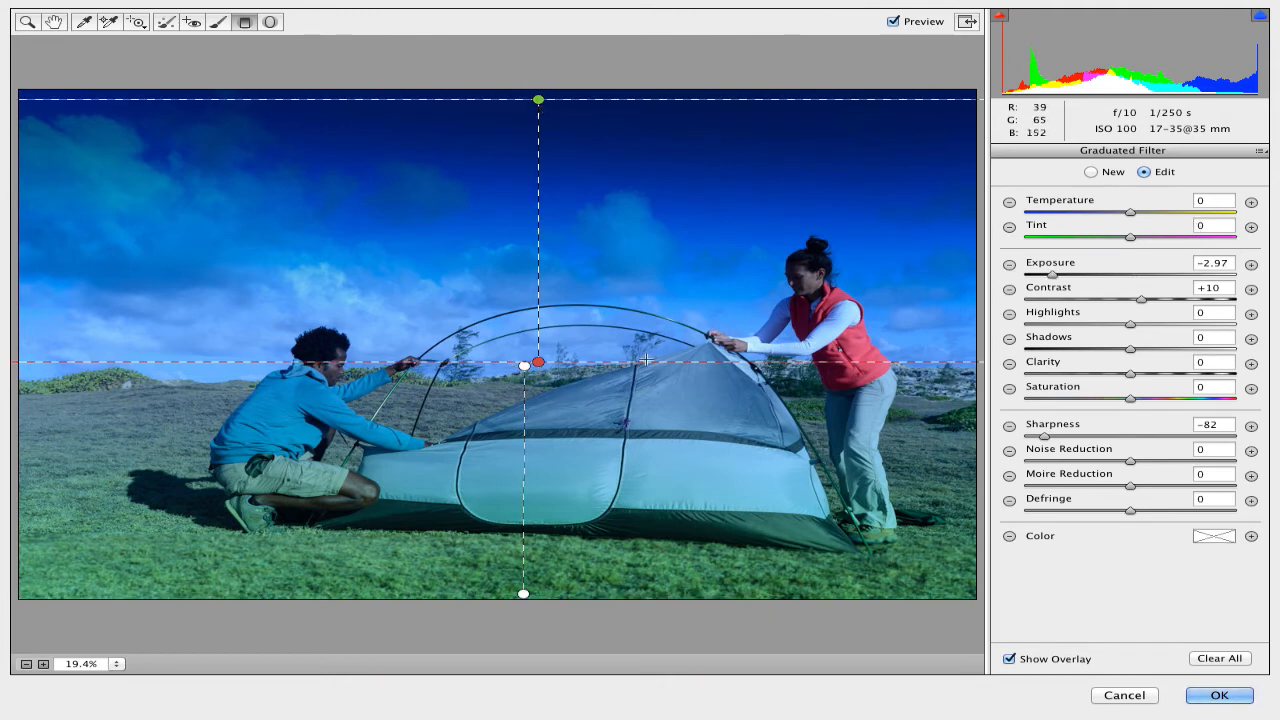
left_click(524, 595)
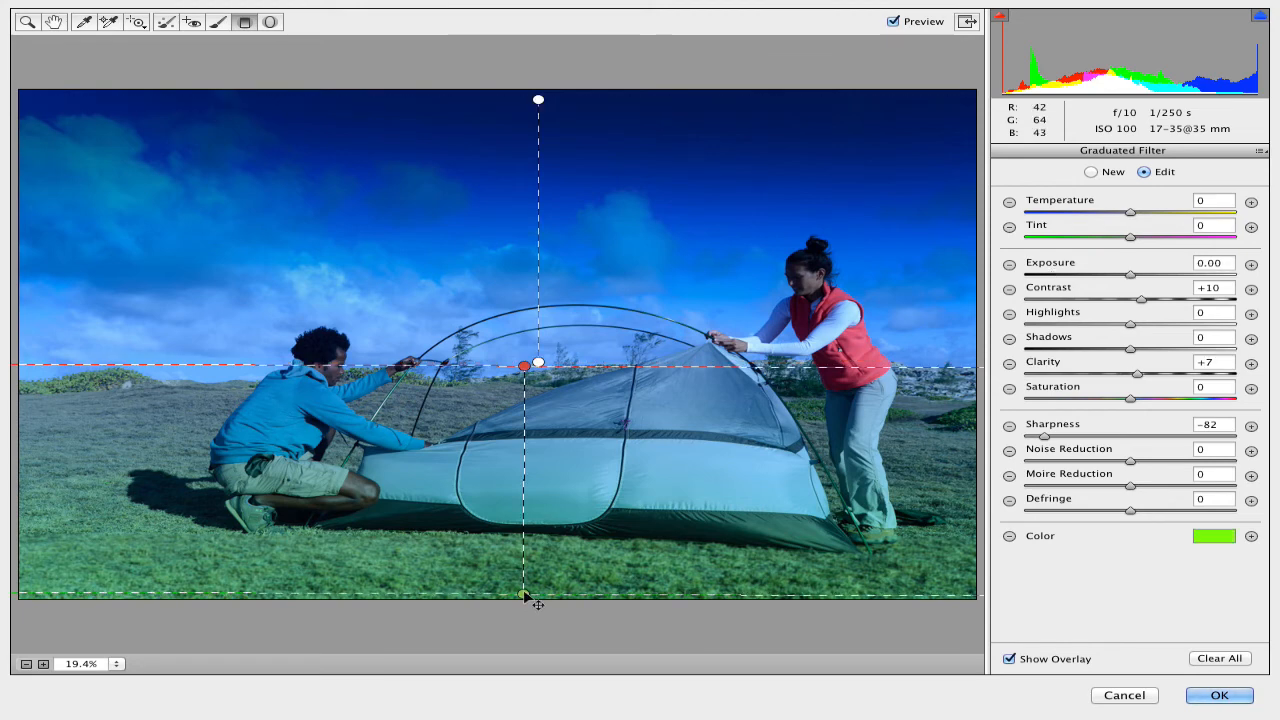
key("Delete")
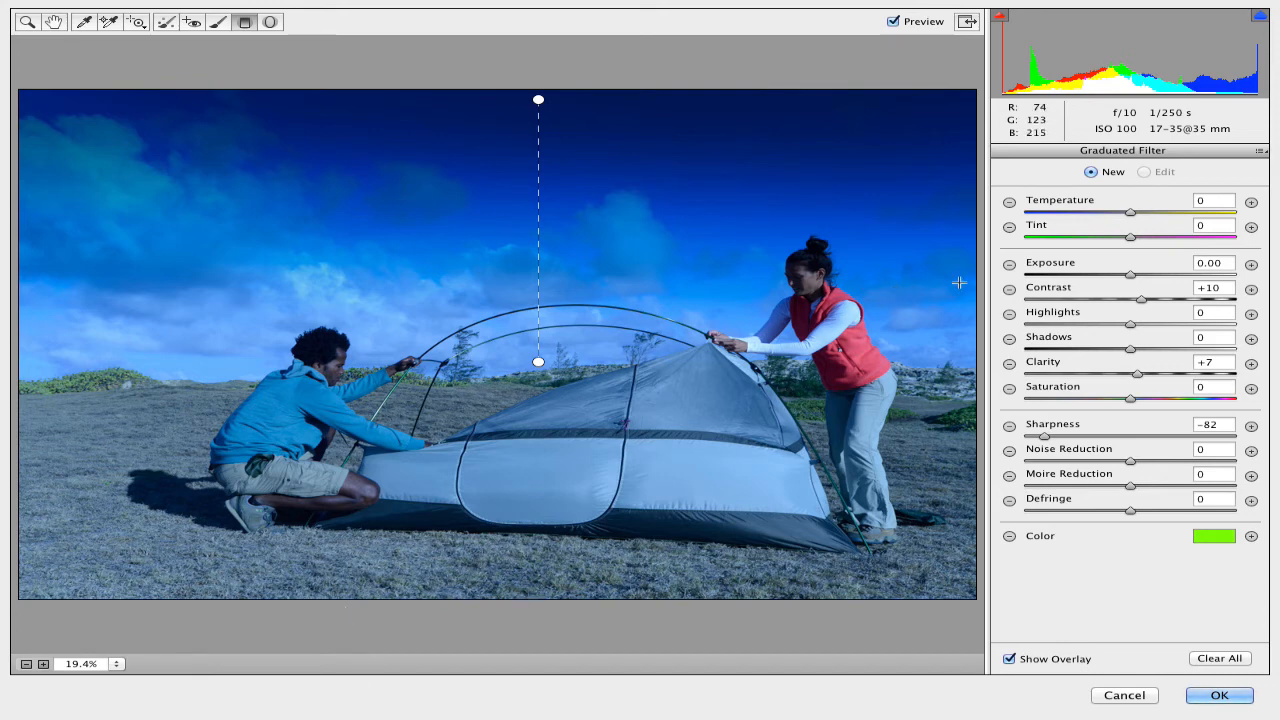
- Draw a green gradient from the photo's right edge inward past the woman, trying Exposure -0.85 and clearing that value
left_click_drag(958, 287, 710, 301)
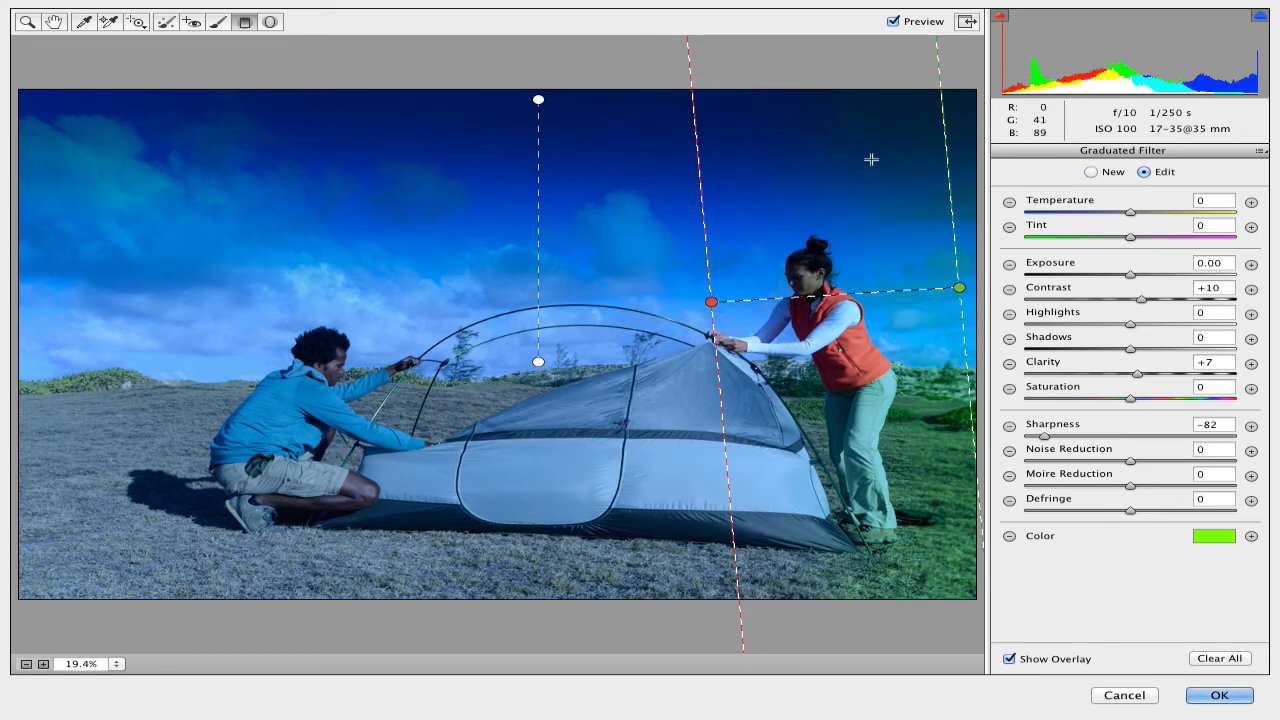
left_click(1113, 265)
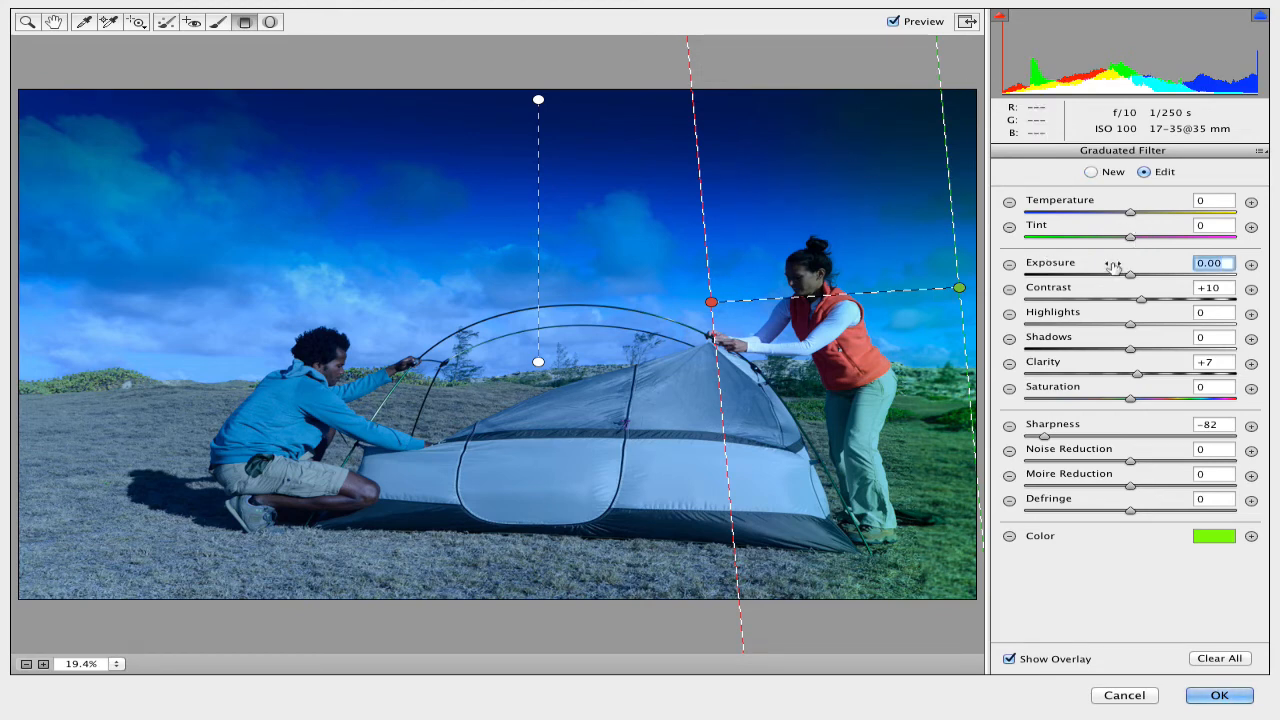
left_click_drag(1106, 265, 1094, 264)
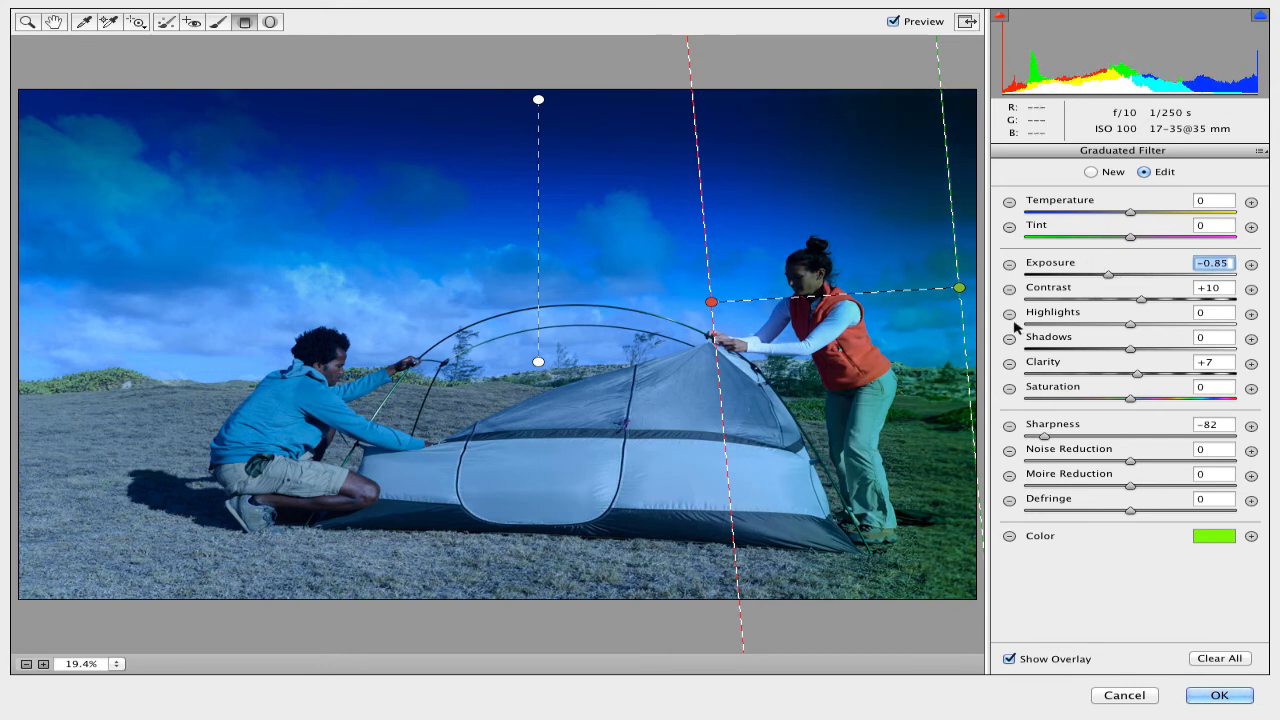
key("BackSpace")
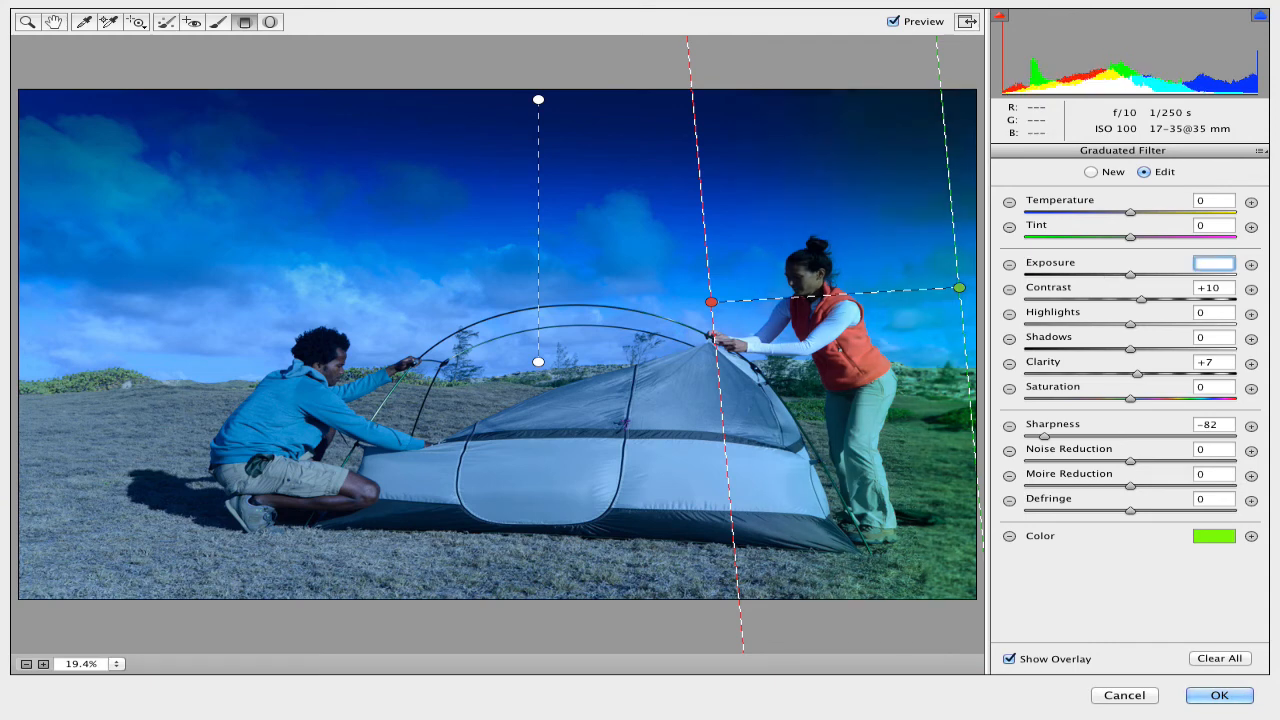
- Add a green Radial Filter over the clouds above the man and shape it into a tall ellipse reaching down to the tent
left_click(270, 22)
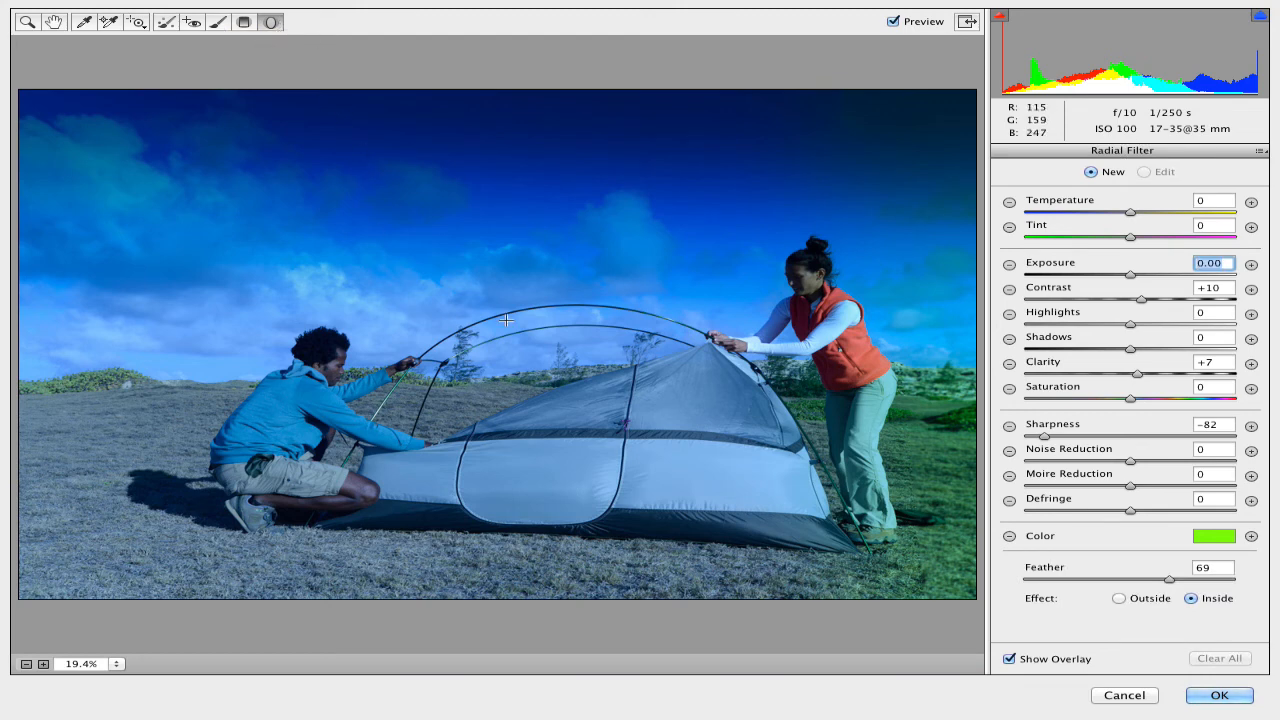
left_click_drag(449, 268, 630, 332)
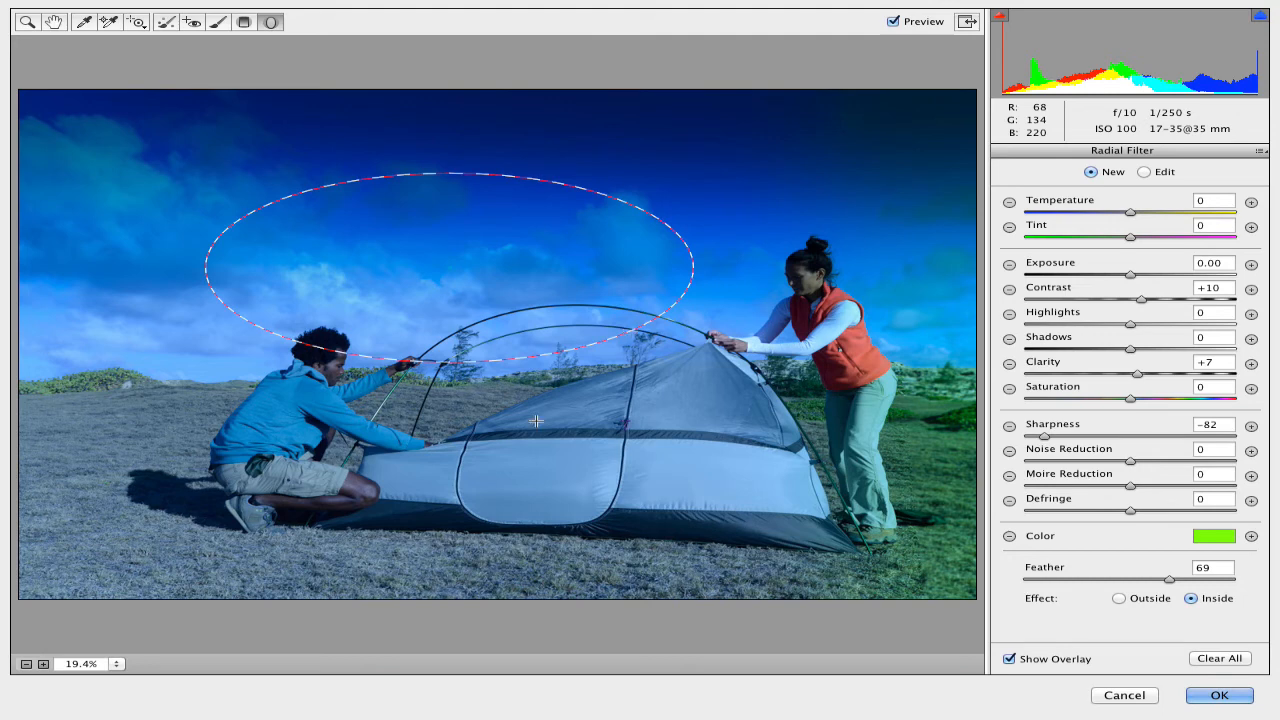
left_click_drag(536, 421, 538, 424)
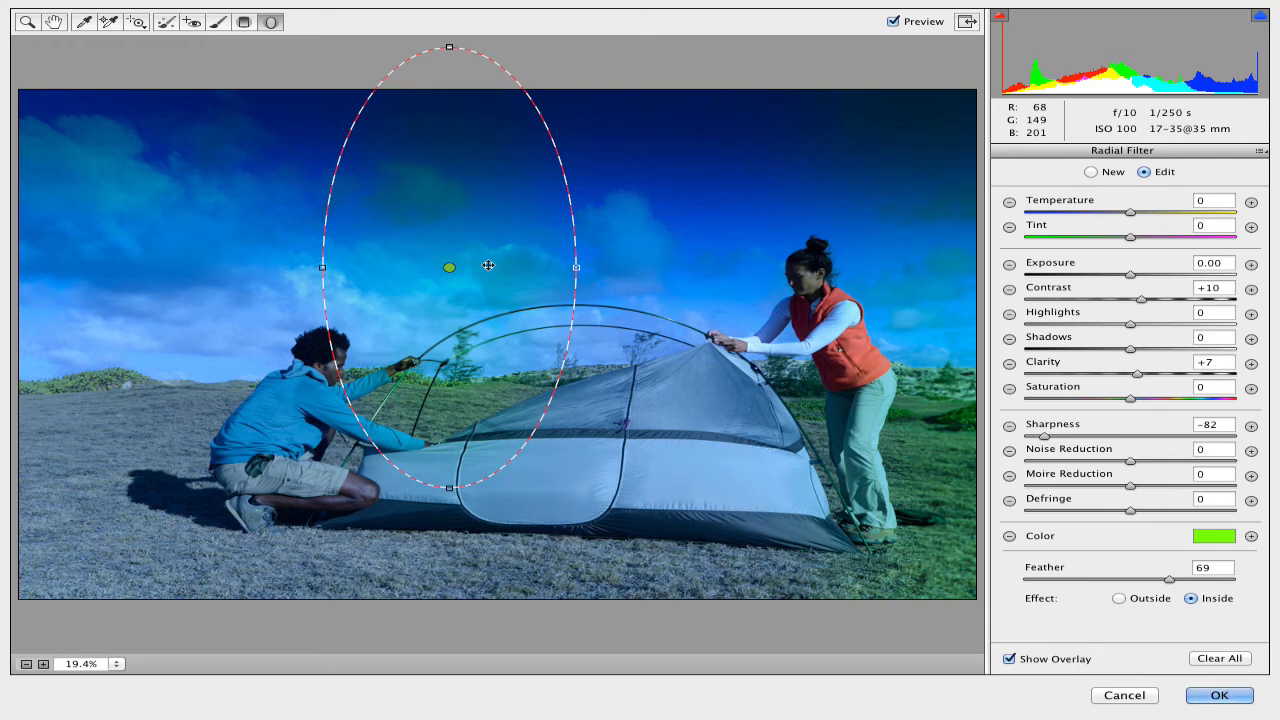
- Tint the man's shorts green with the Adjustment Brush and erase the spill around his shorts, shoes and legs
left_click(218, 21)
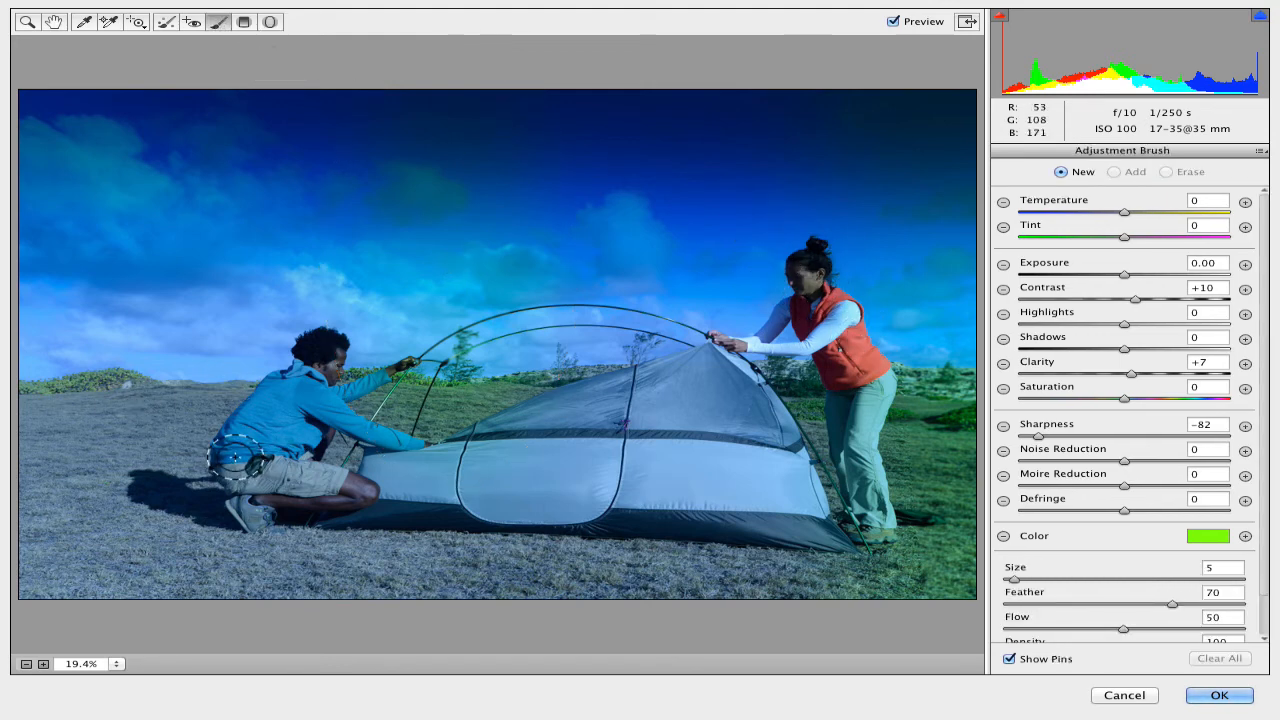
mouse_move(232, 462)
left_mouse_down()
mouse_move(256, 478)
mouse_move(356, 488)
mouse_move(242, 484)
mouse_move(230, 471)
left_mouse_up()
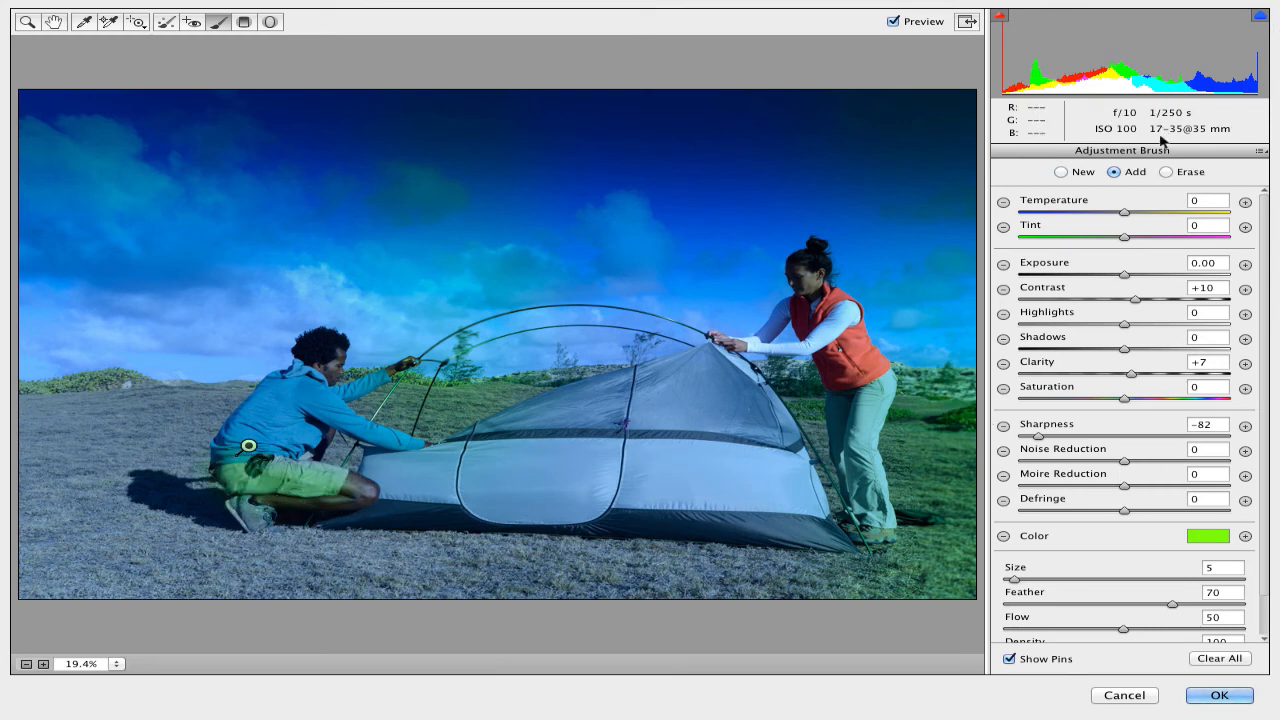
left_click(1167, 172)
mouse_move(238, 515)
left_mouse_down()
mouse_move(357, 508)
mouse_move(333, 515)
left_mouse_up()
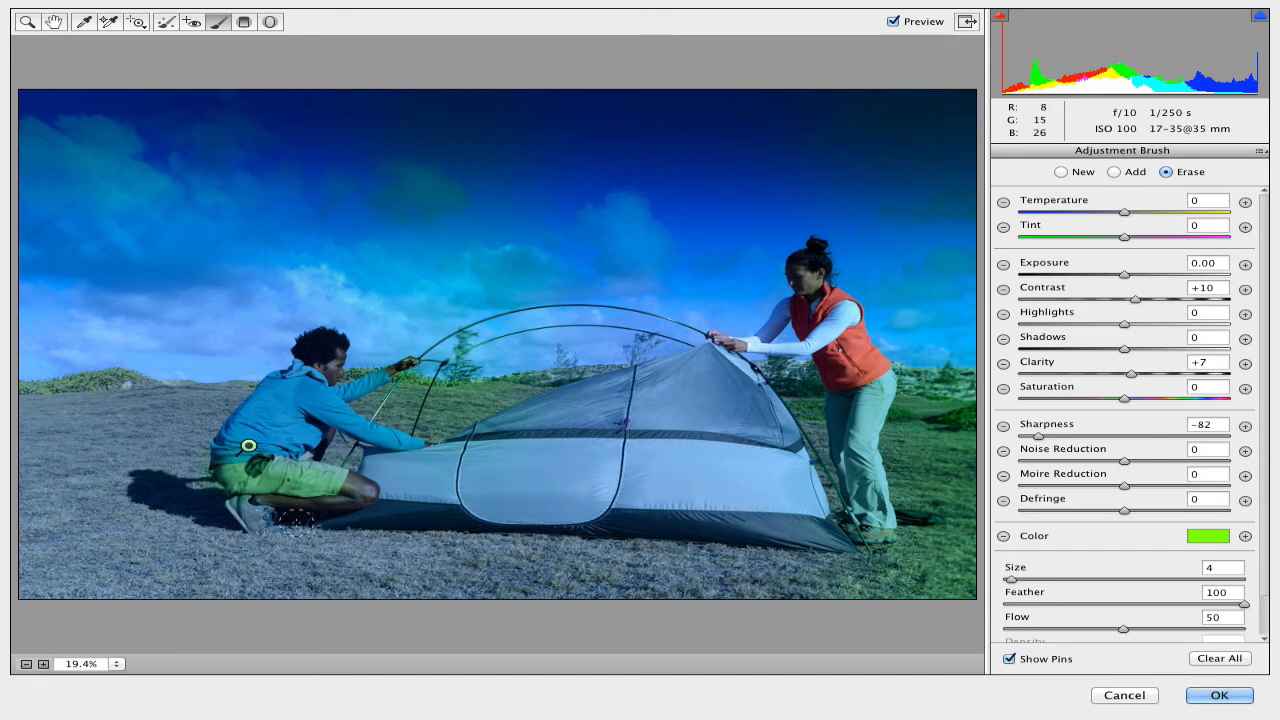
left_click_drag(265, 518, 345, 510)
left_click_drag(261, 516, 211, 497)
left_click_drag(361, 516, 357, 511)
mouse_move(328, 468)
left_mouse_down()
mouse_move(294, 458)
mouse_move(344, 472)
mouse_move(297, 453)
left_mouse_up()
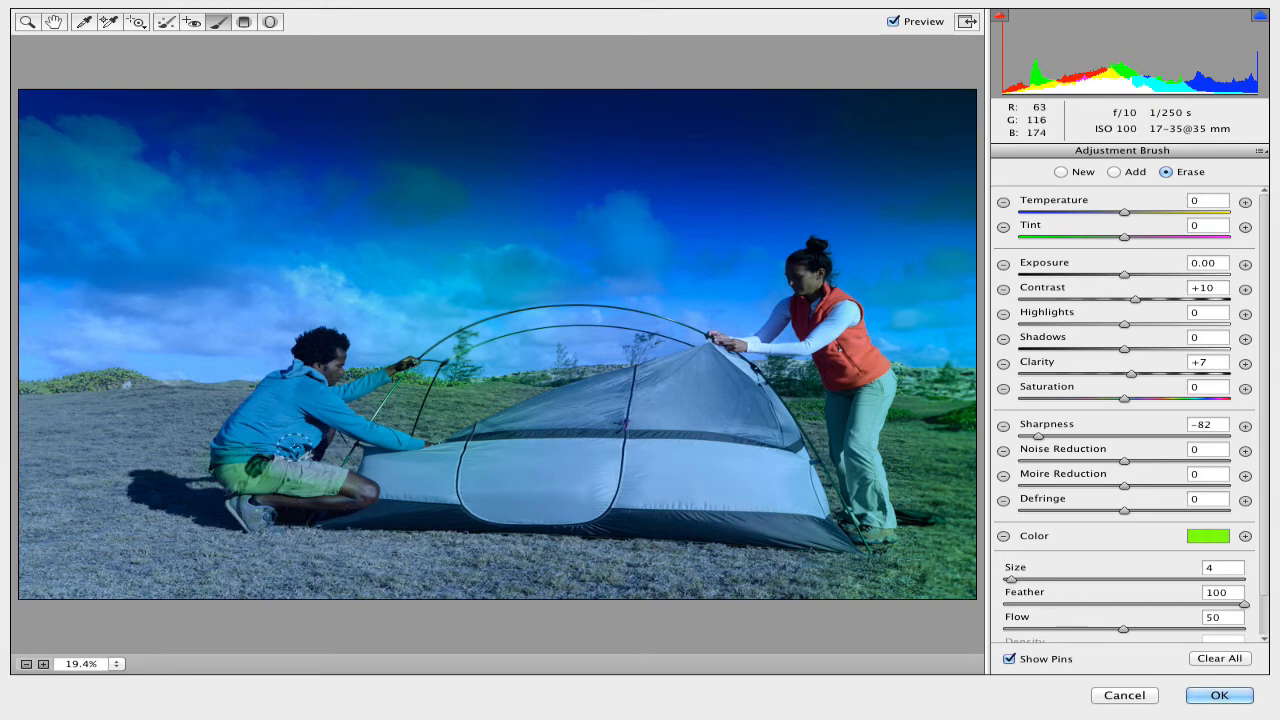
- Add more of the green brush adjustment over the man's shorts and the back of his jacket
left_click(1117, 172)
mouse_move(275, 480)
left_mouse_down()
mouse_move(322, 497)
mouse_move(240, 452)
left_mouse_up()
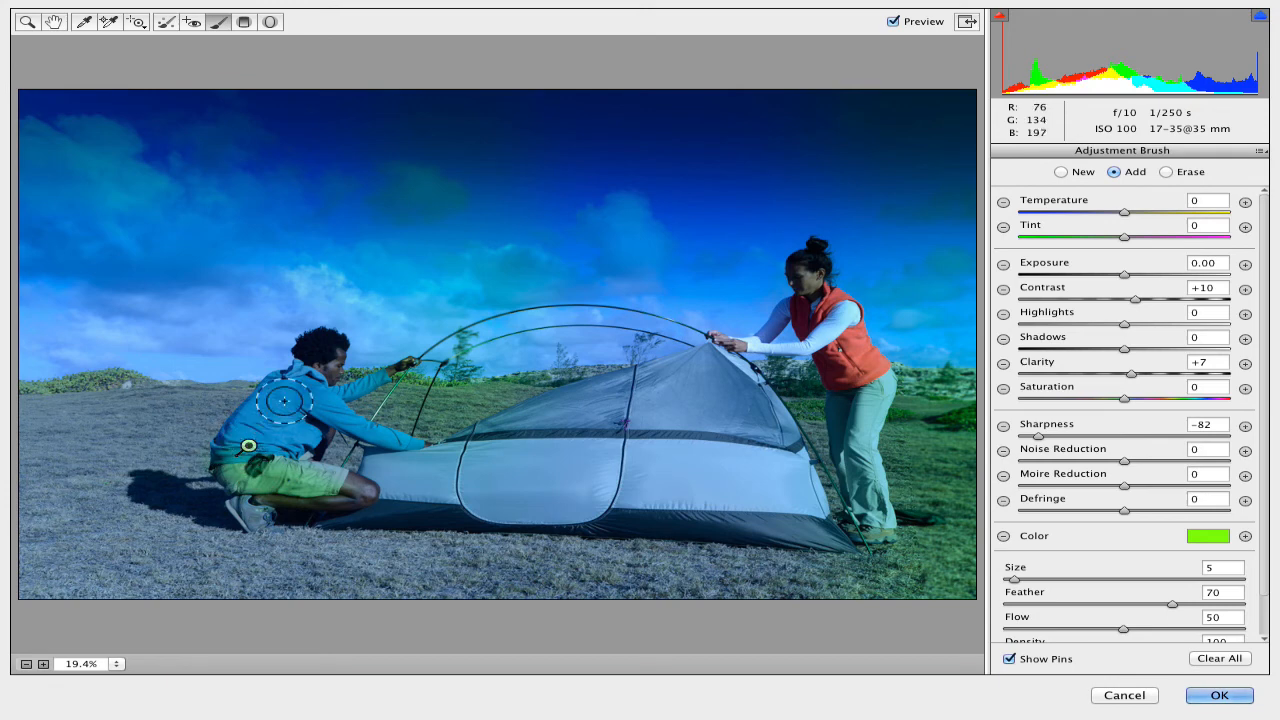
- Paint a new Adjustment Brush area up the woman's end of the tent and set its Exposure to +1.72
left_click(1061, 172)
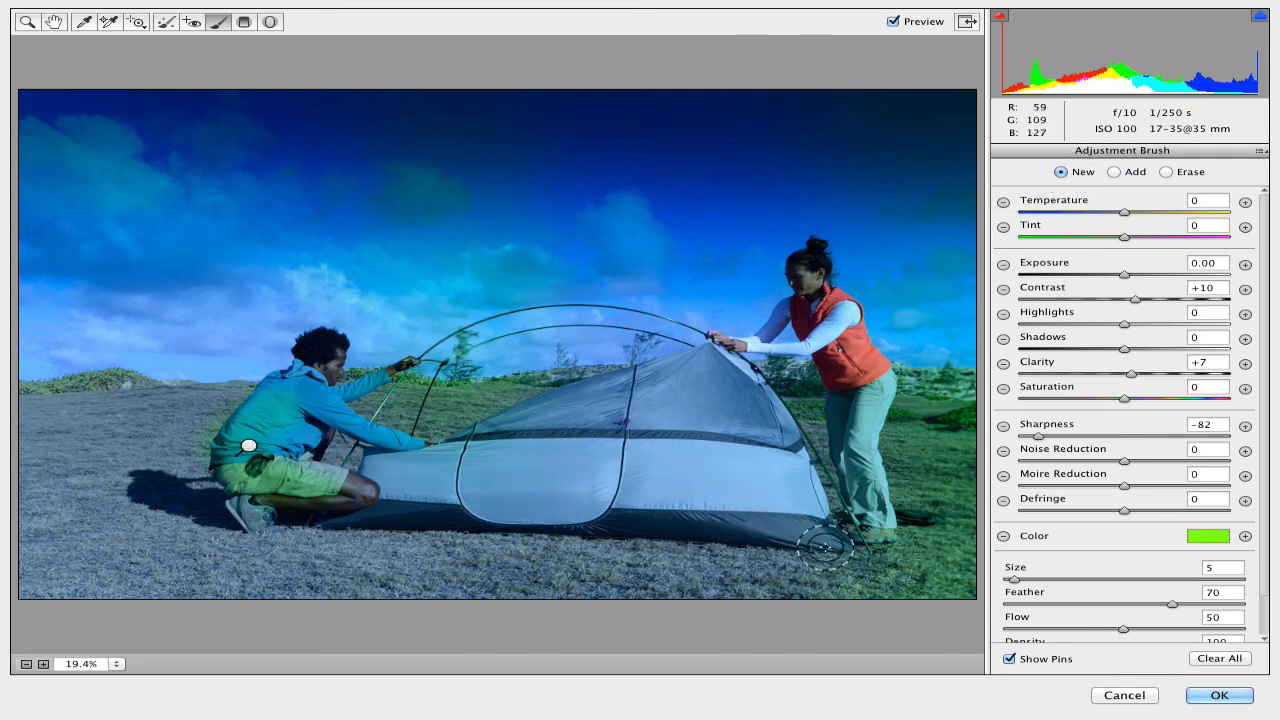
mouse_move(832, 542)
left_mouse_down()
mouse_move(819, 472)
mouse_move(802, 506)
mouse_move(749, 370)
mouse_move(690, 314)
left_mouse_up()
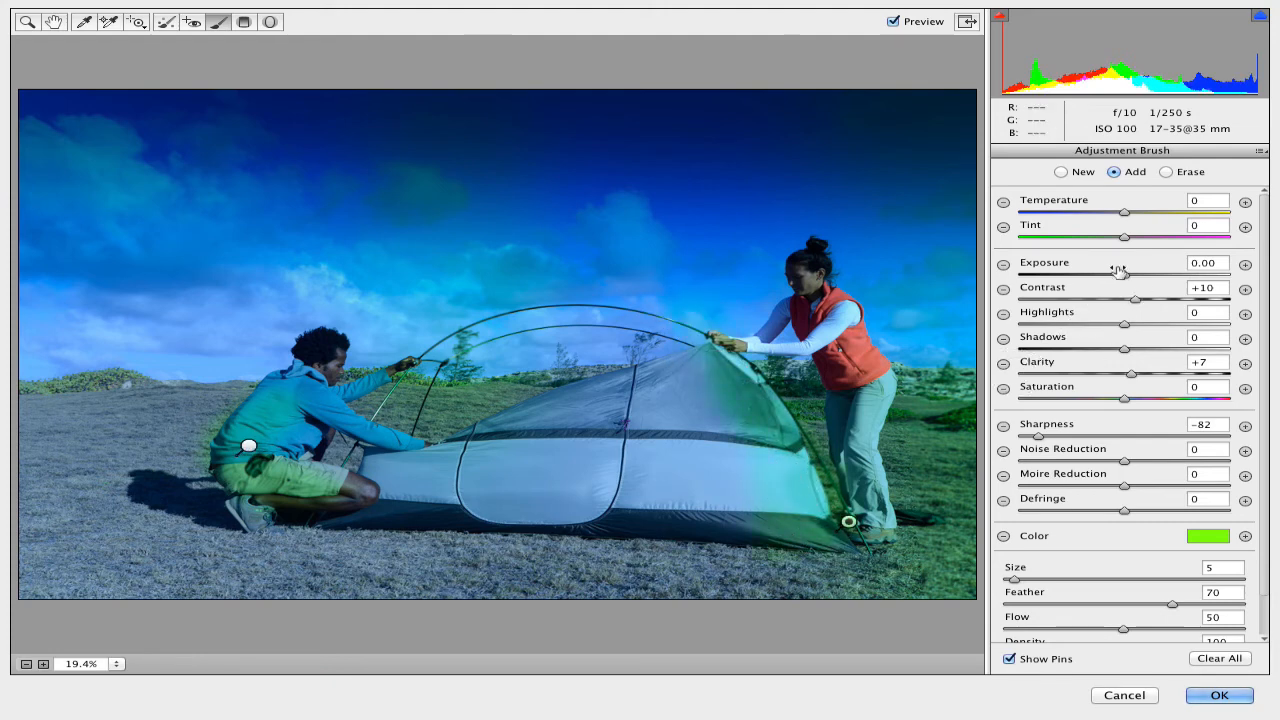
left_click_drag(1122, 271, 1169, 270)
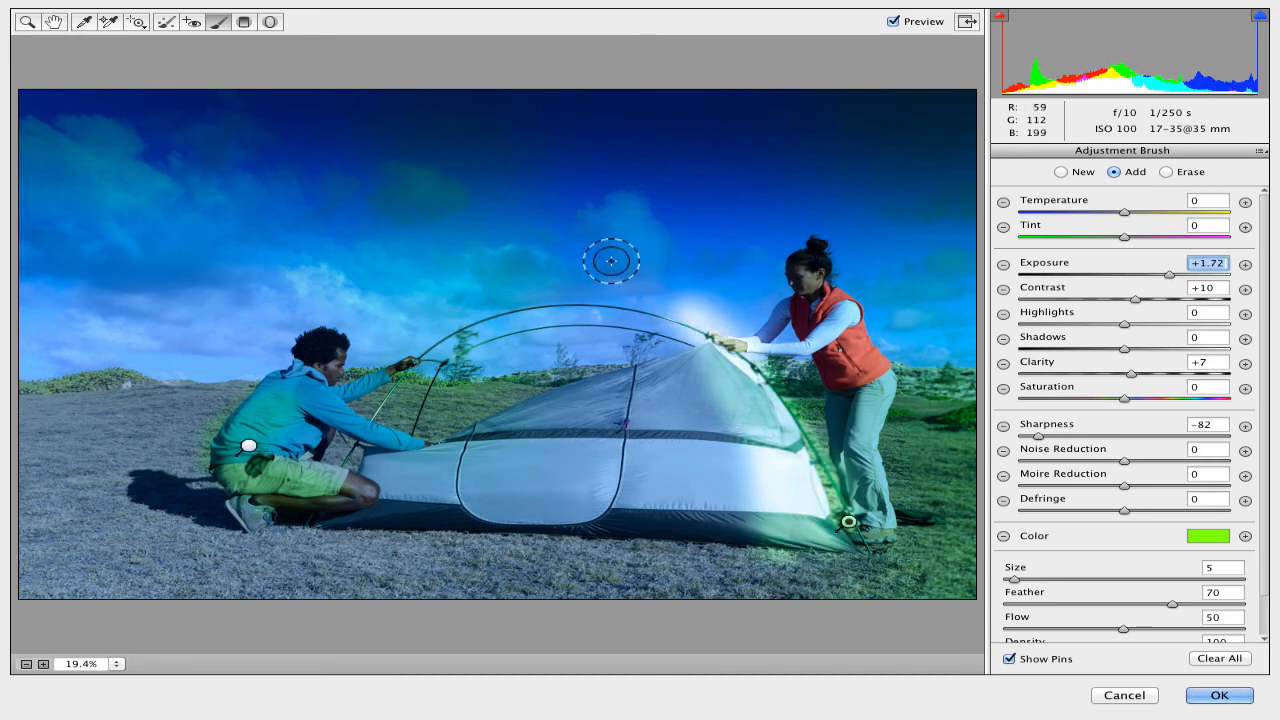
- Erase the brightening that spills outside the tent around its peak, side and base, using brush Size 4 and Feather 84
left_click(1165, 173)
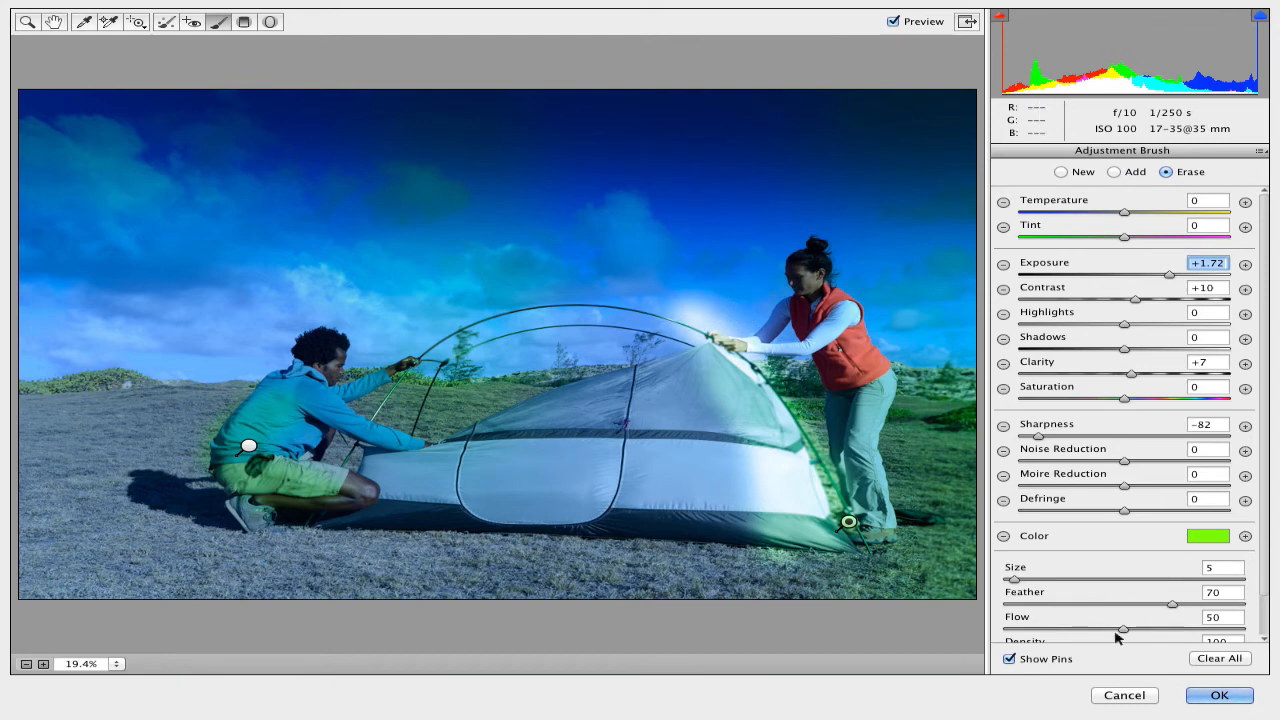
left_click_drag(1145, 603, 1161, 598)
key("[")
mouse_move(741, 316)
left_mouse_down()
mouse_move(675, 289)
mouse_move(712, 306)
mouse_move(693, 299)
left_mouse_up()
mouse_move(768, 357)
left_mouse_down()
mouse_move(837, 435)
mouse_move(862, 523)
left_mouse_up()
mouse_move(735, 326)
left_mouse_down()
mouse_move(666, 301)
mouse_move(666, 338)
mouse_move(701, 330)
left_mouse_up()
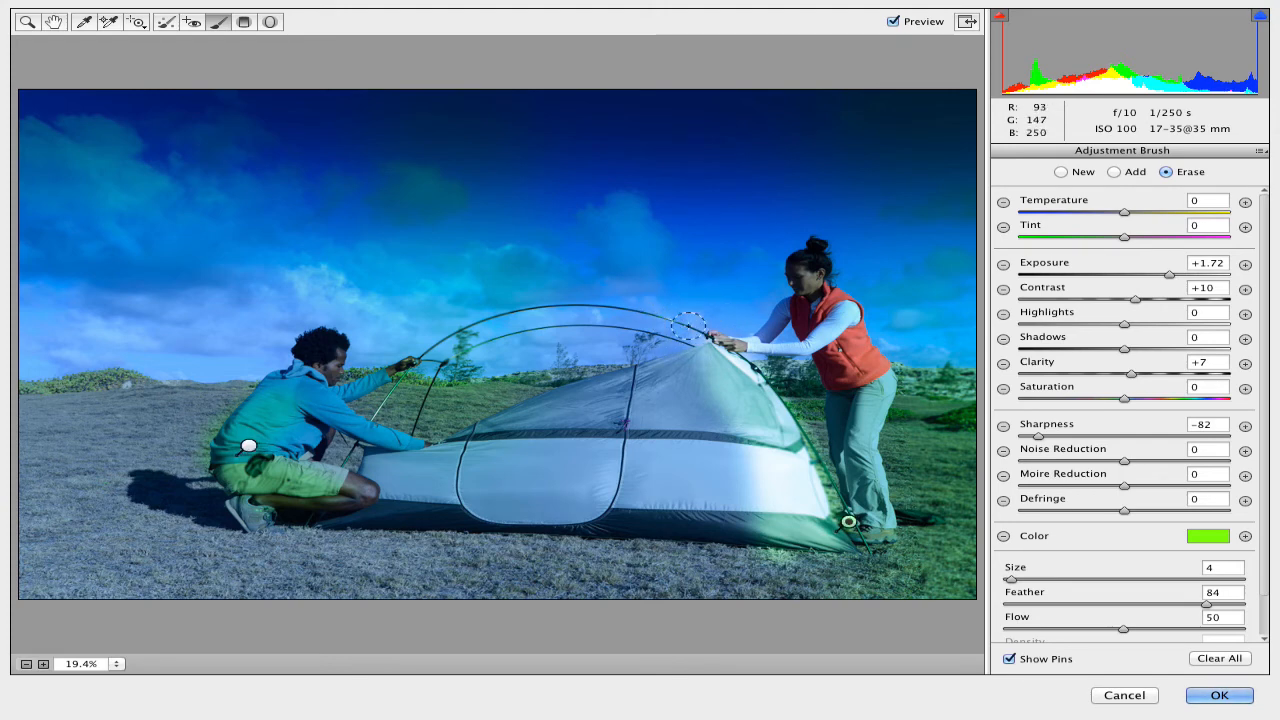
mouse_move(810, 556)
left_mouse_down()
mouse_move(765, 567)
mouse_move(766, 524)
left_mouse_up()
left_click_drag(766, 523, 763, 520)
left_click_drag(763, 518, 762, 502)
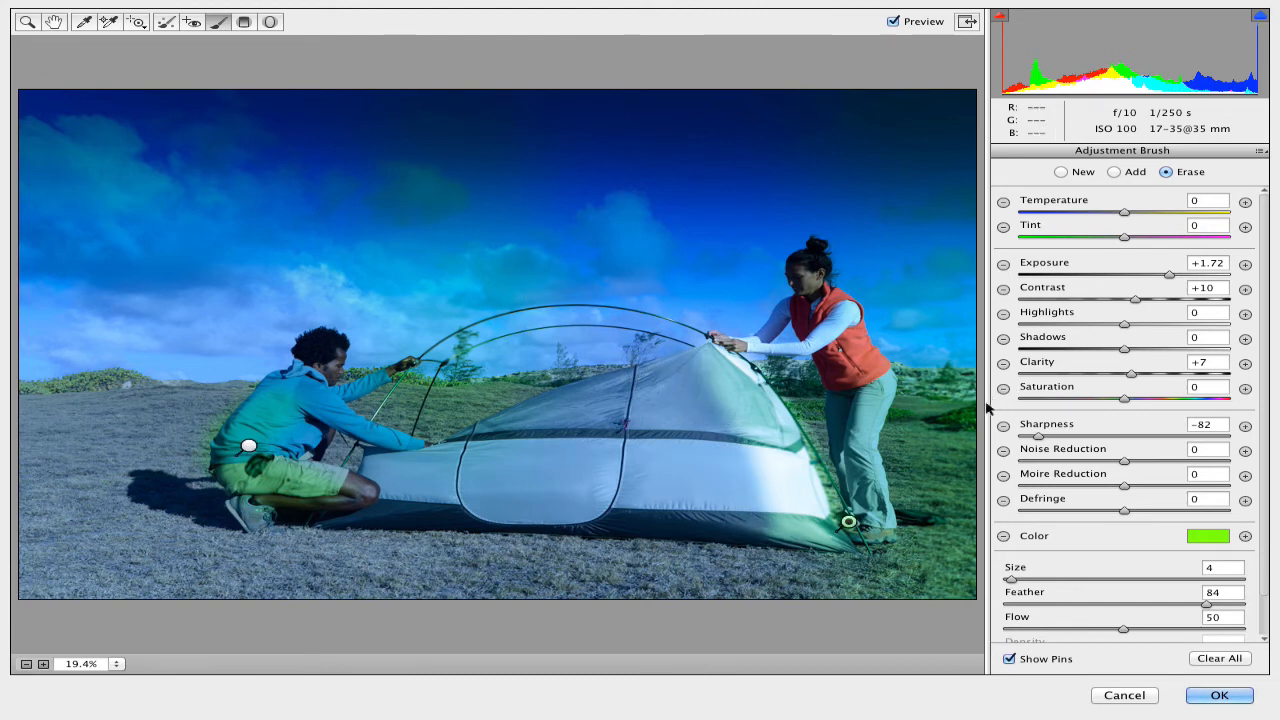
- Apply the Camera Raw Filter and close the campsite photo without saving it
left_click(1217, 694)
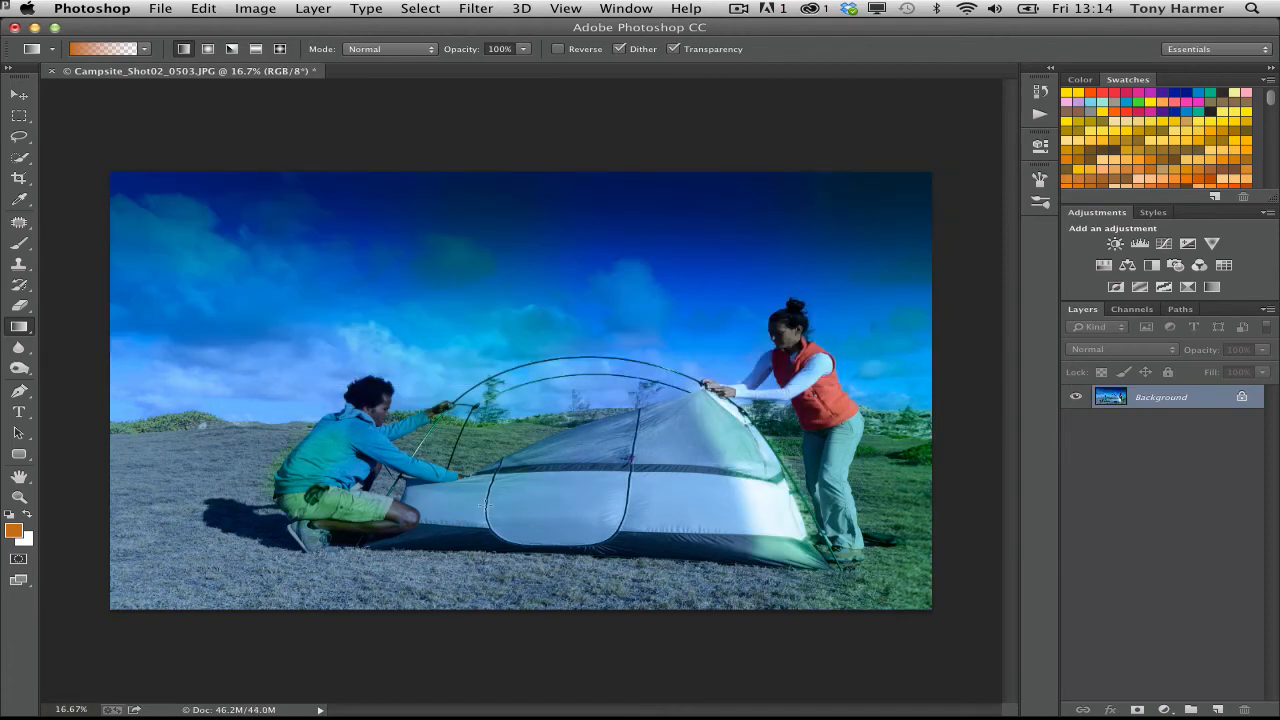
key("super+w")
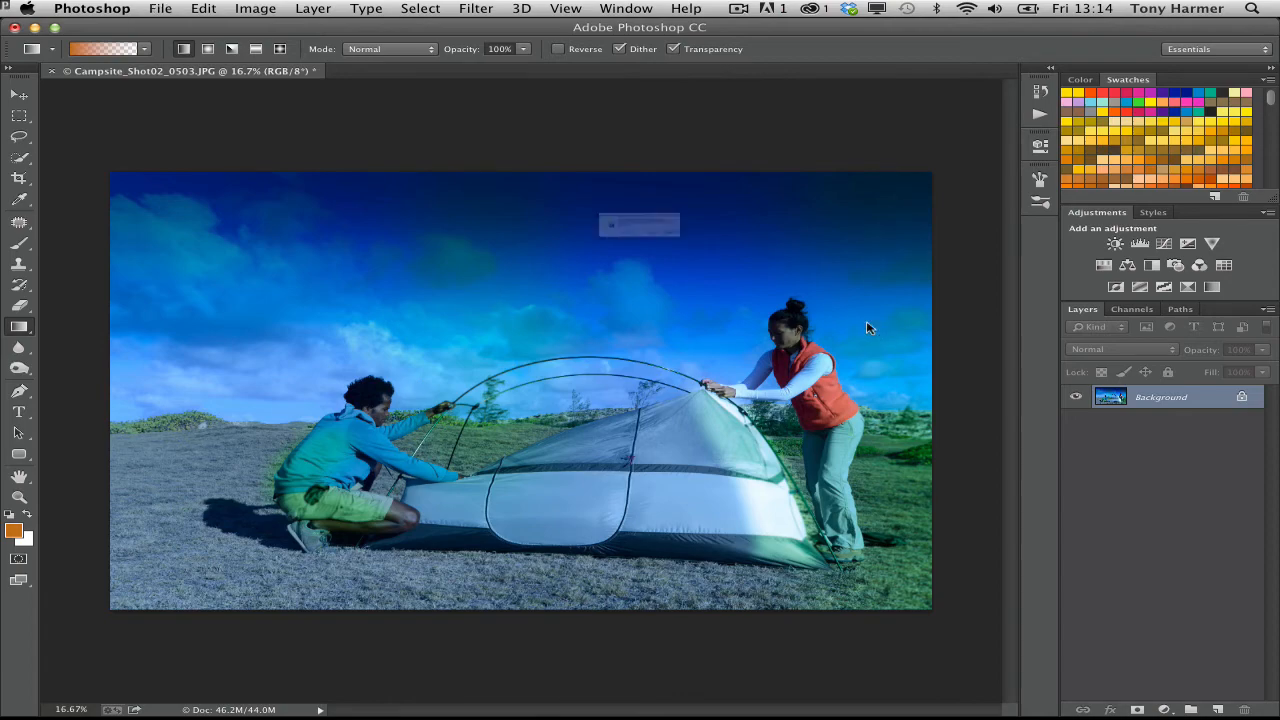
key("d")
- Switch to Adobe Bridge and select the first Beach_Shot01_0087.psd file
key("super+Tab")
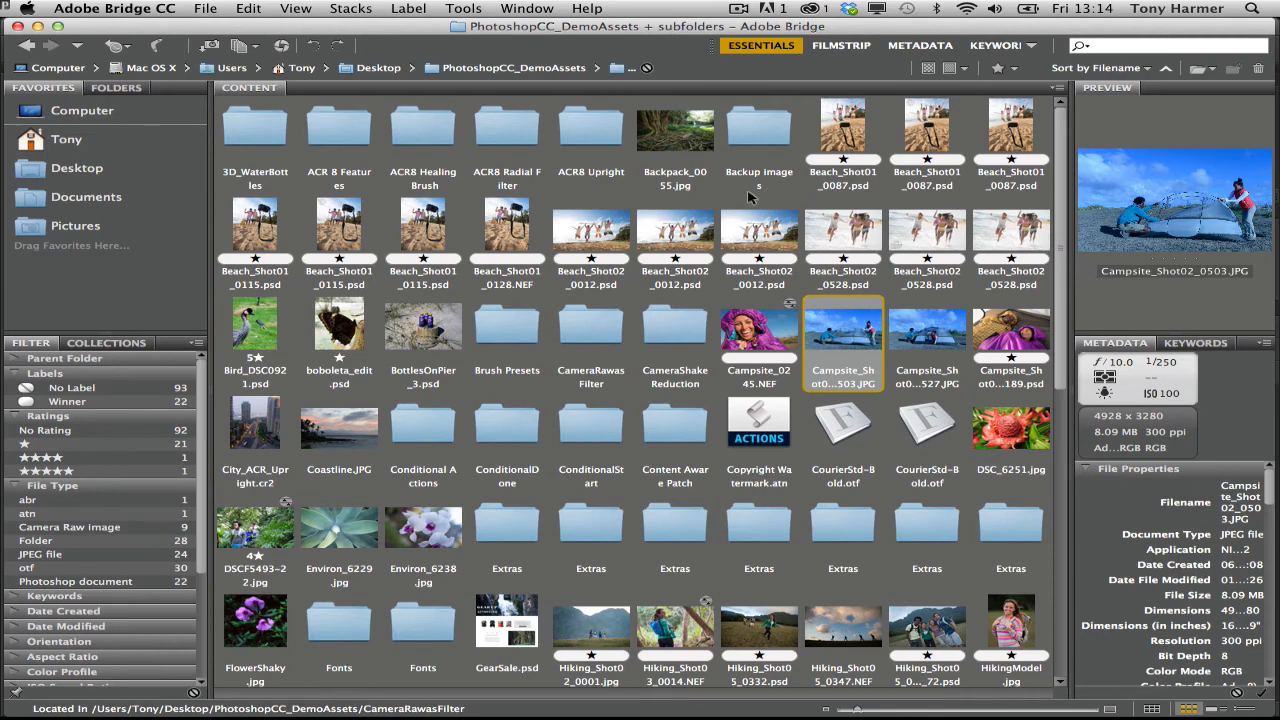
left_click(838, 128)
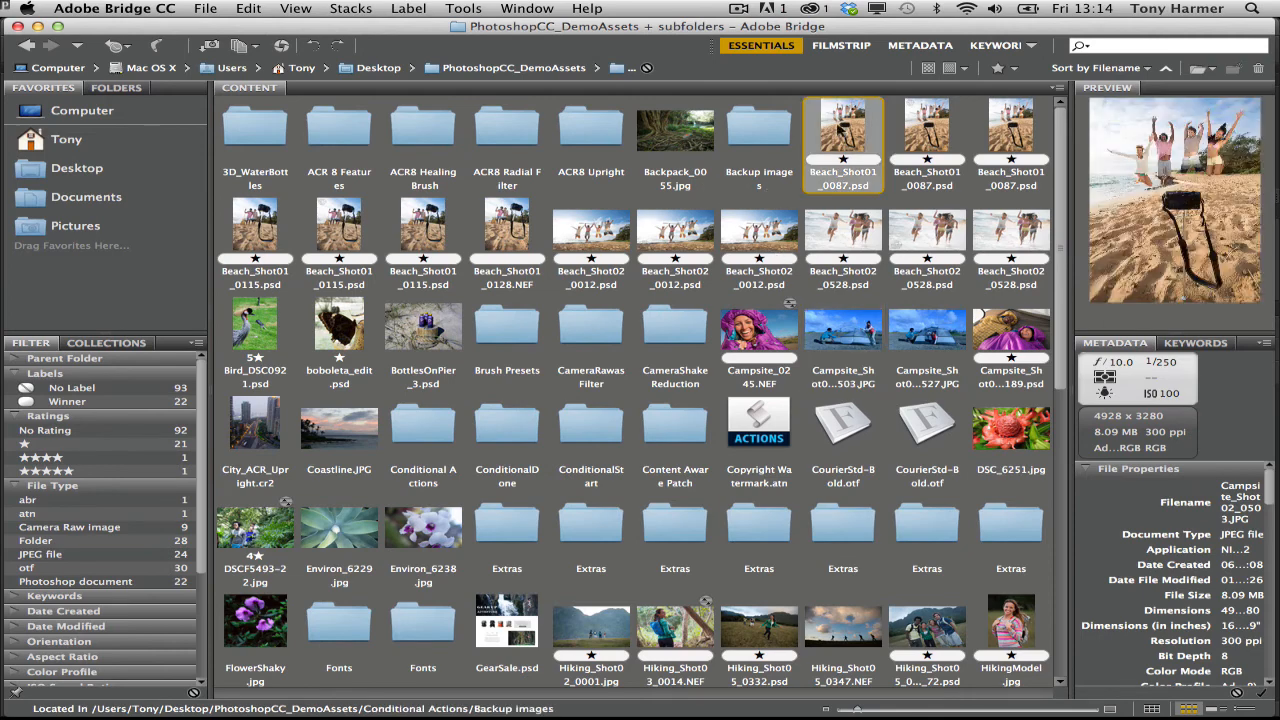
- Switch to Photoshop and show the actions contained in the Copyright Watermark action set
double_click(840, 128)
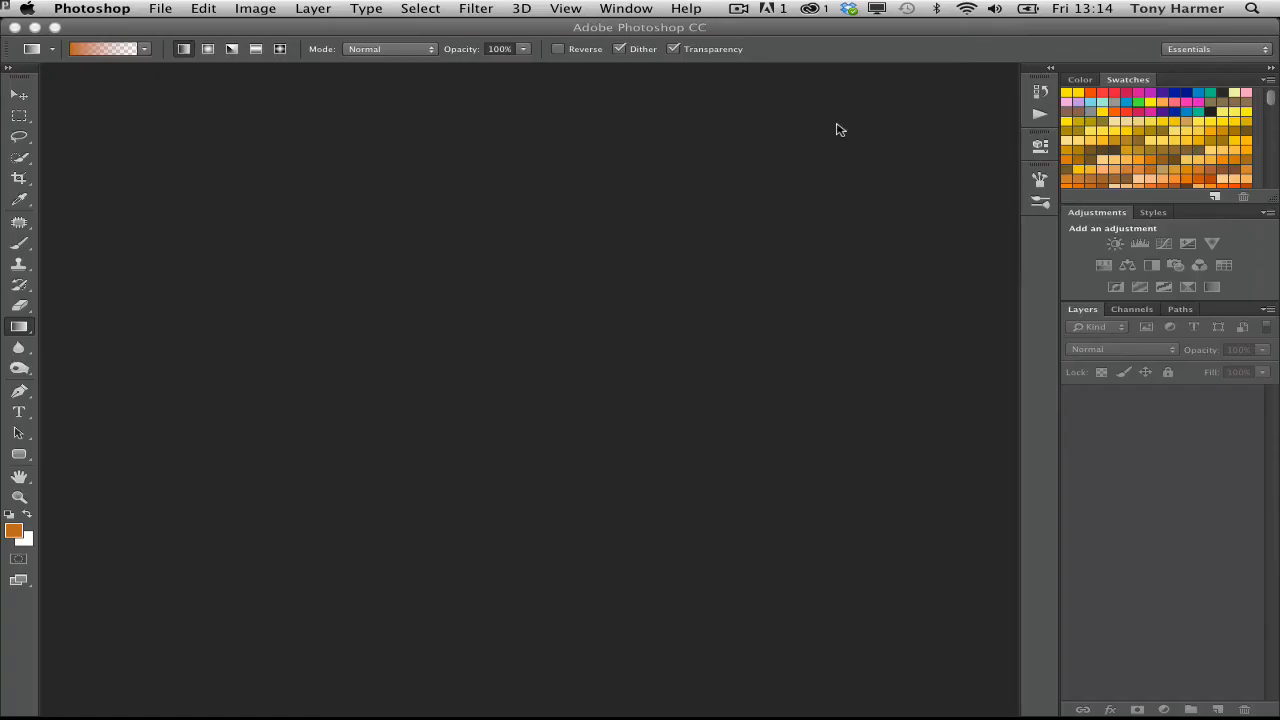
left_click(1040, 113)
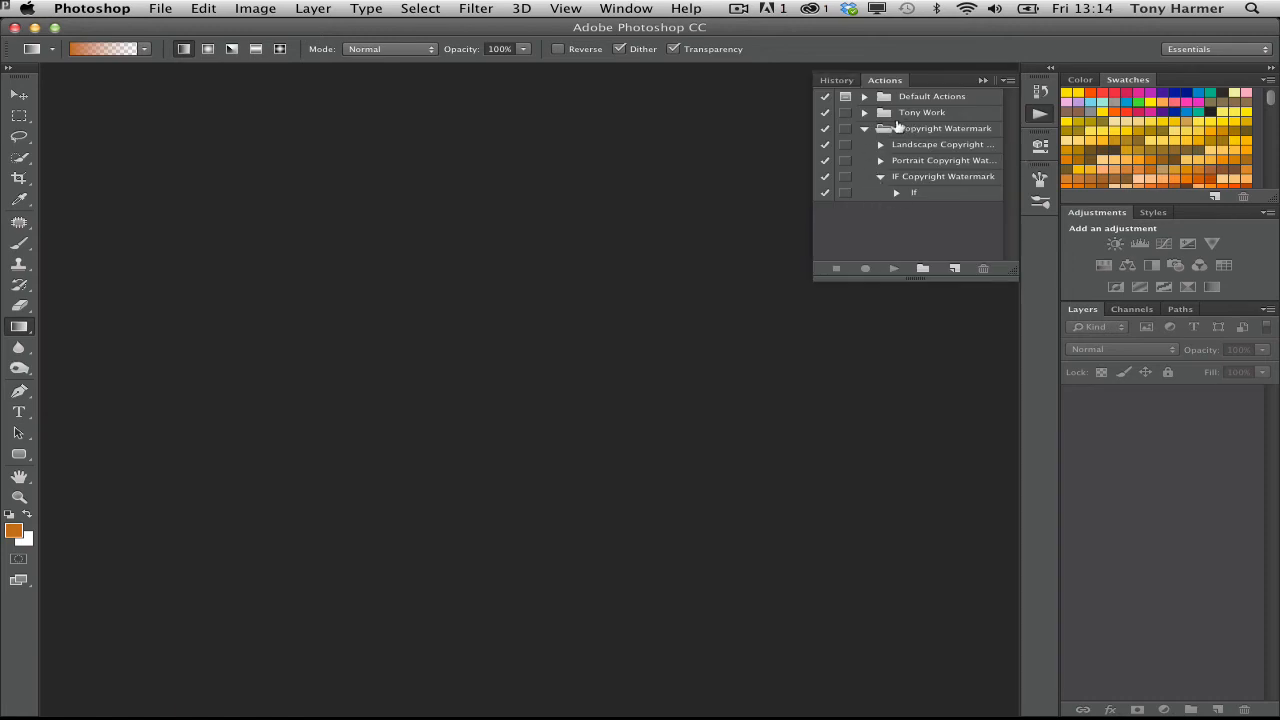
left_click(865, 129)
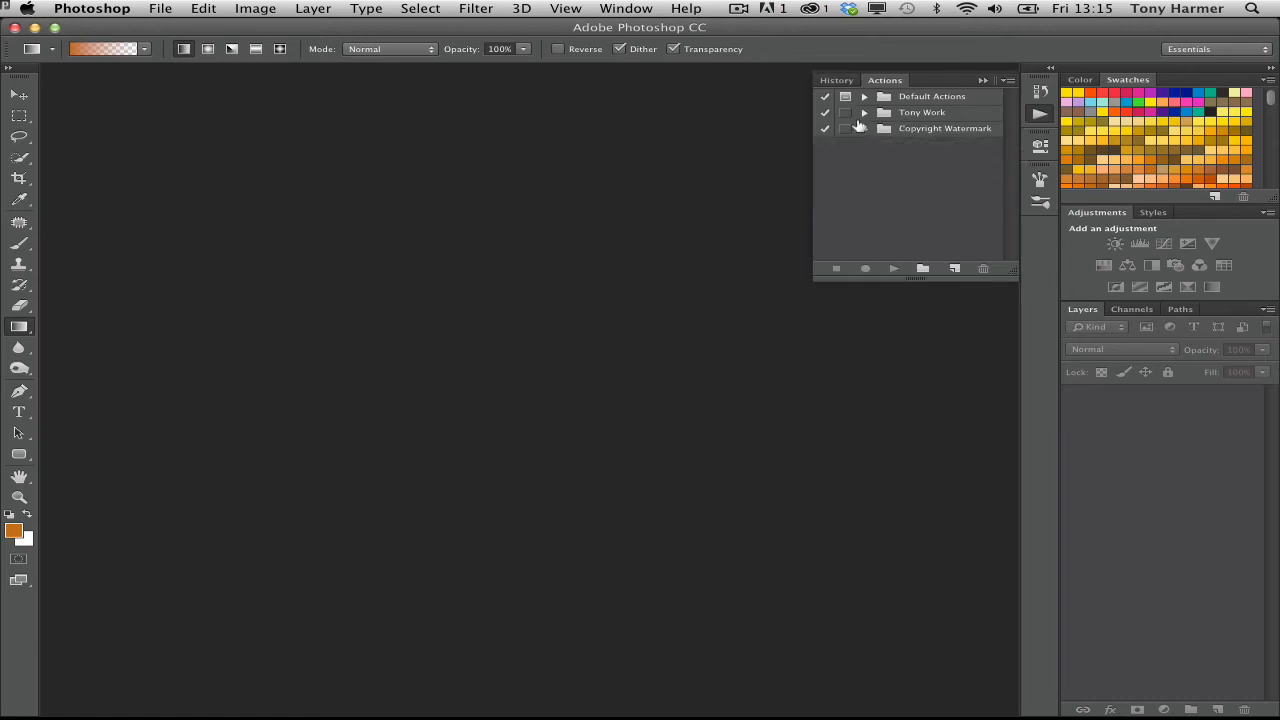
left_click(865, 113)
left_click(865, 113)
left_click(865, 129)
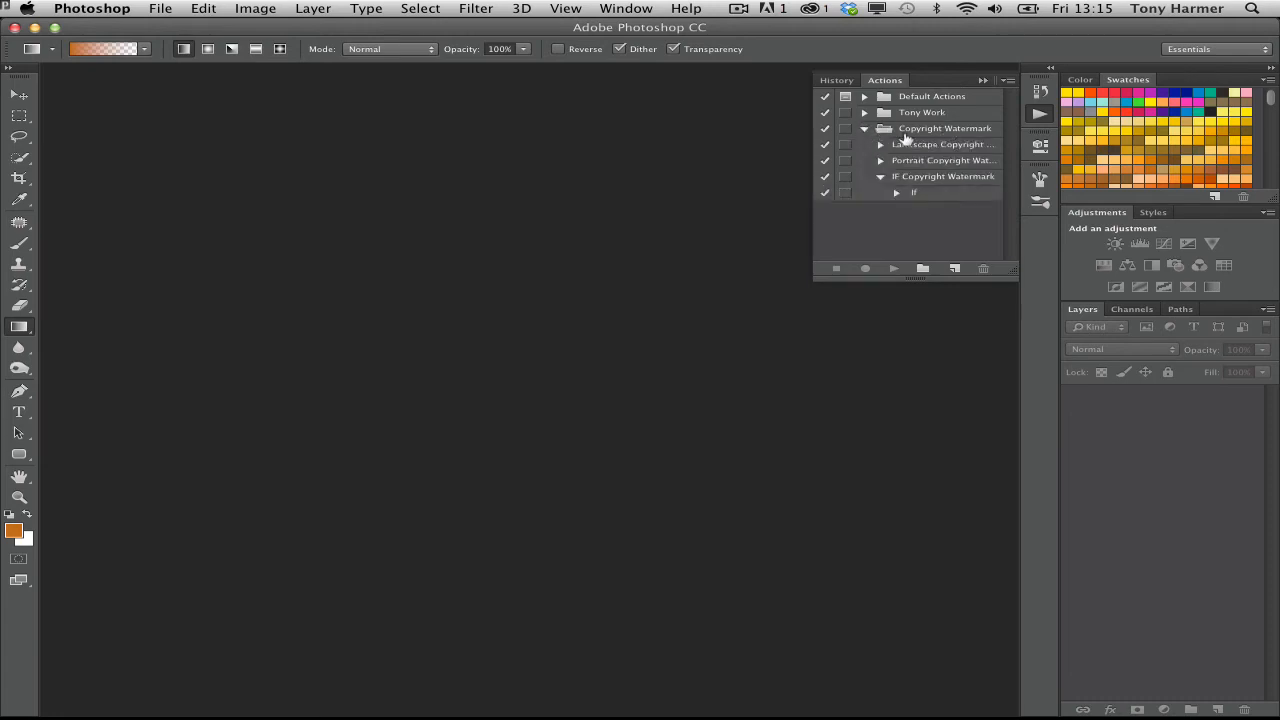
left_click(864, 130)
left_click(864, 130)
- Examine the conditional If step of the IF Copyright Watermark action and its available document and layer conditions, leaving its settings as they are
double_click(913, 194)
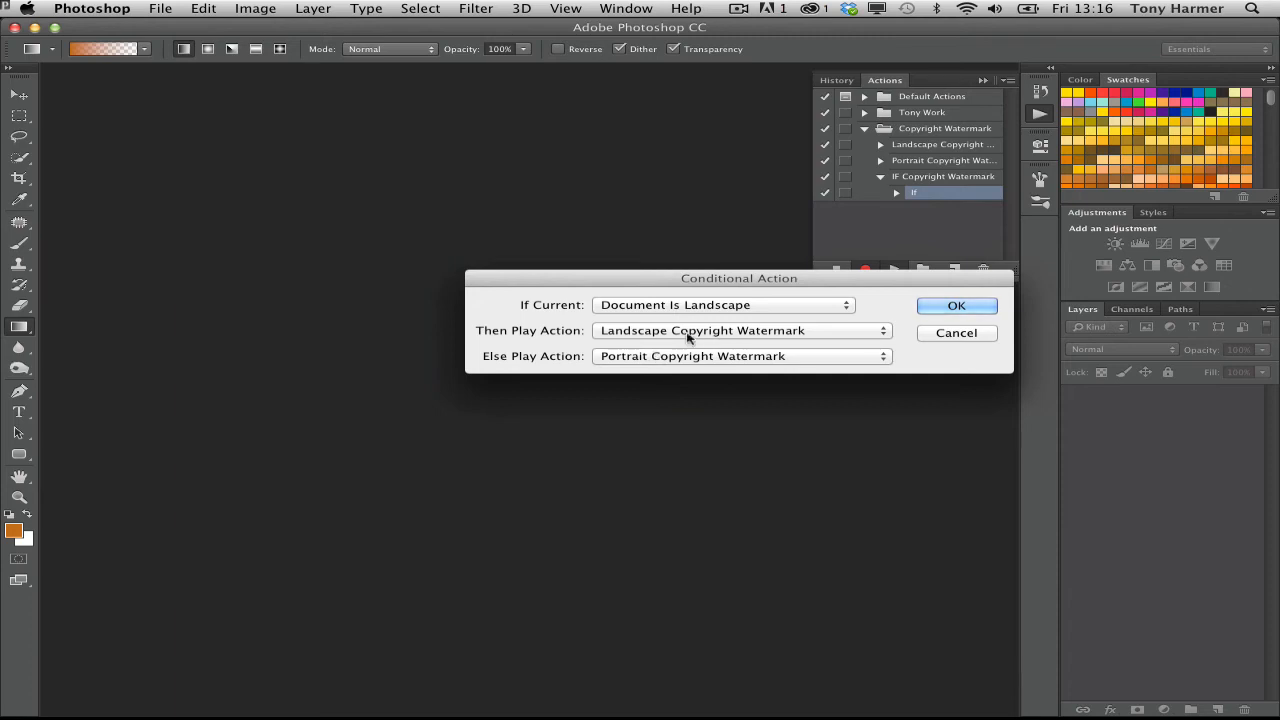
left_click(729, 310)
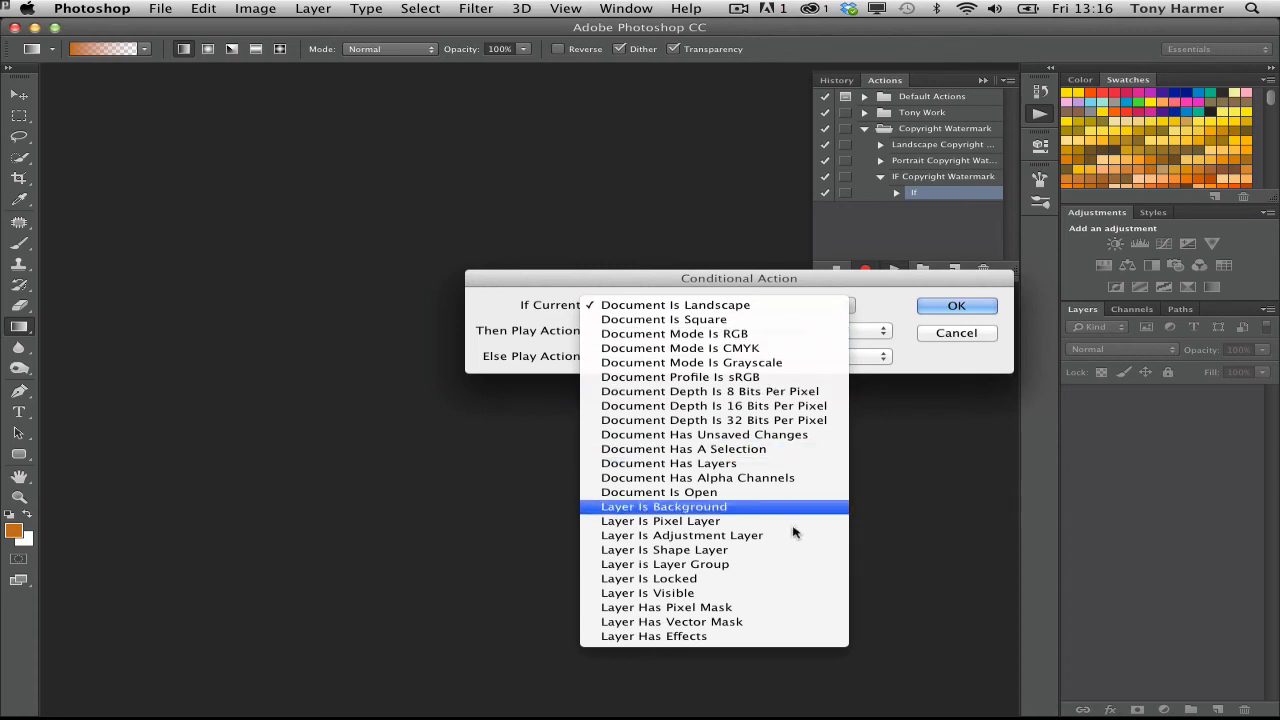
left_click(873, 299)
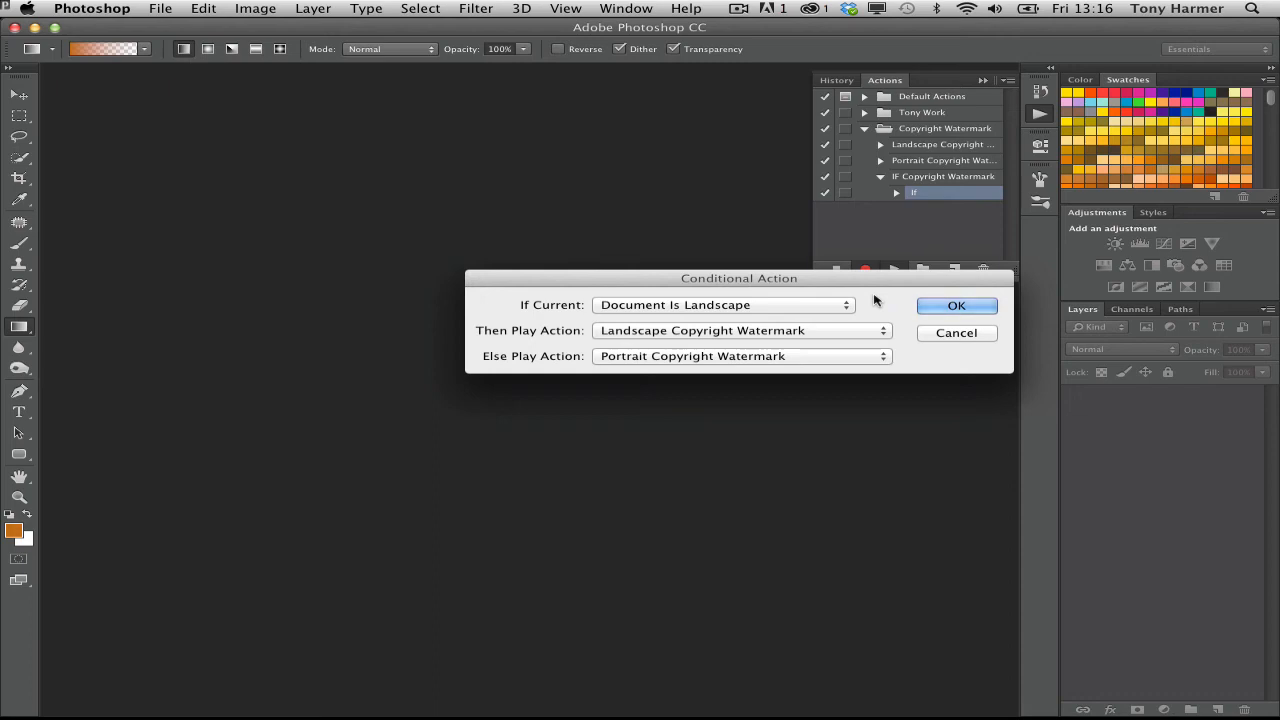
left_click(960, 336)
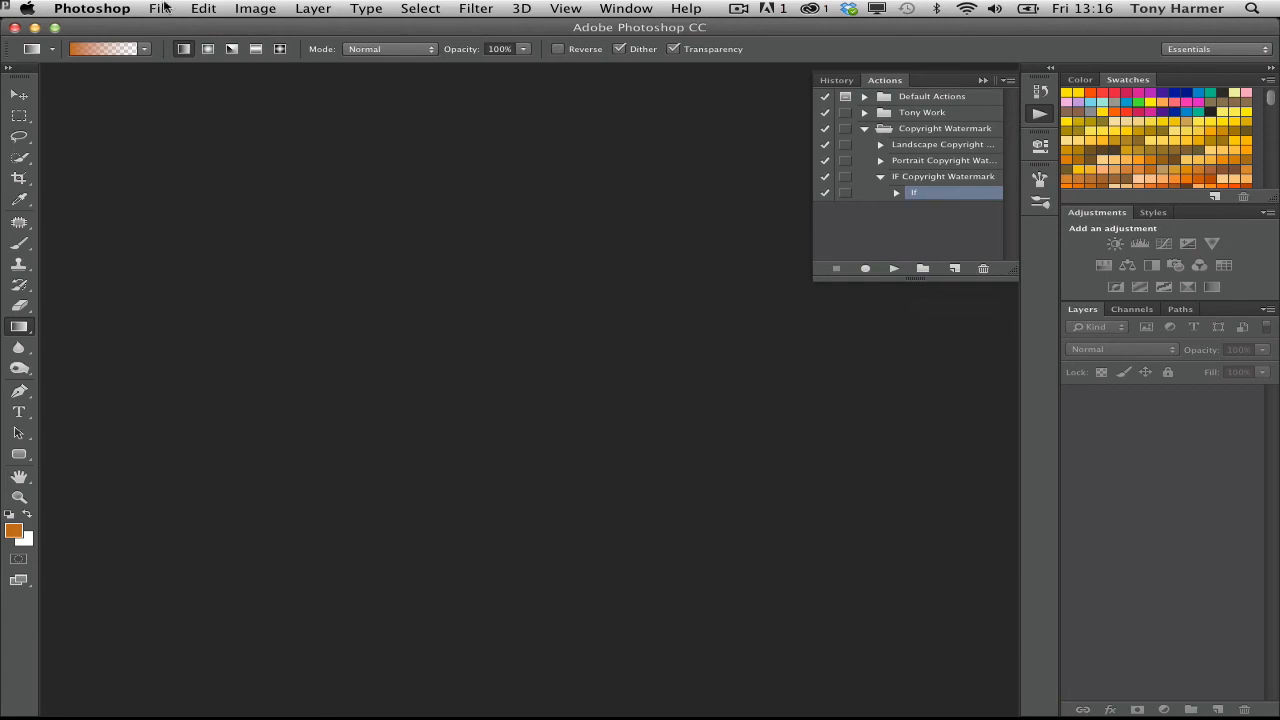
- Switch to Adobe Bridge and open the ConditionalStart folder inside PhotoshopCC_DemoAssets > Conditional Actions
key("super+Tab")
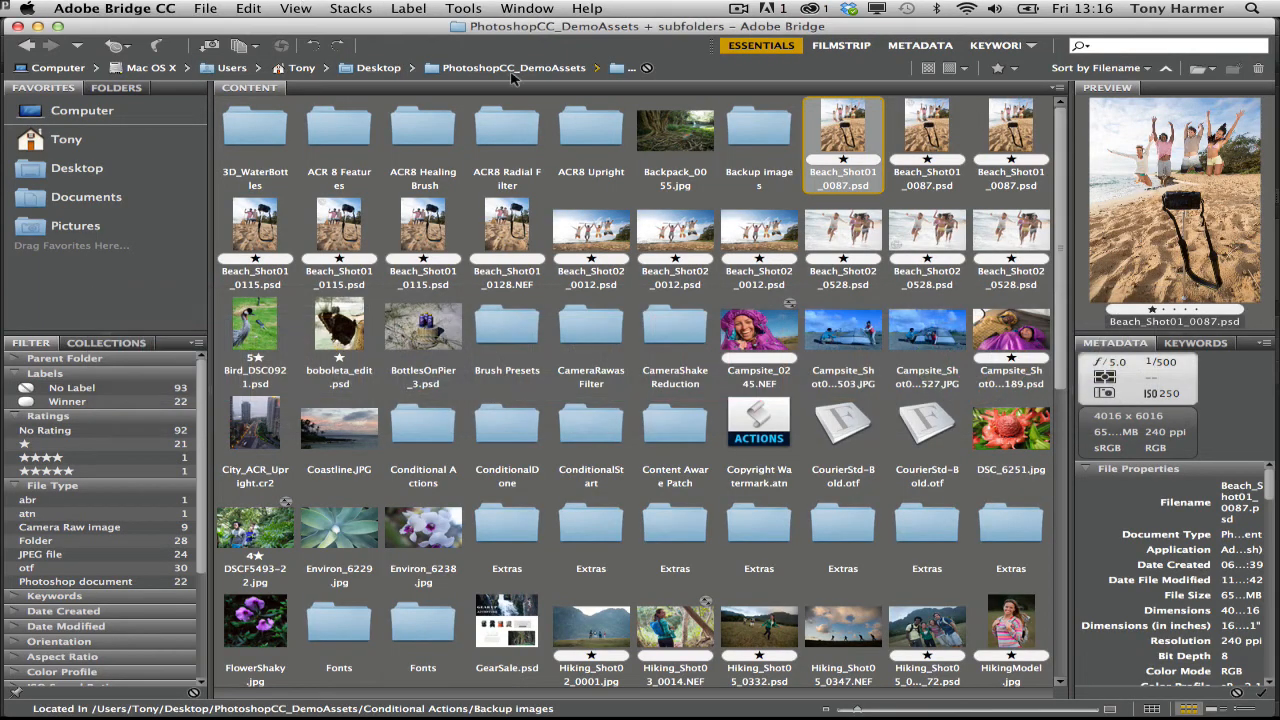
left_click(511, 72)
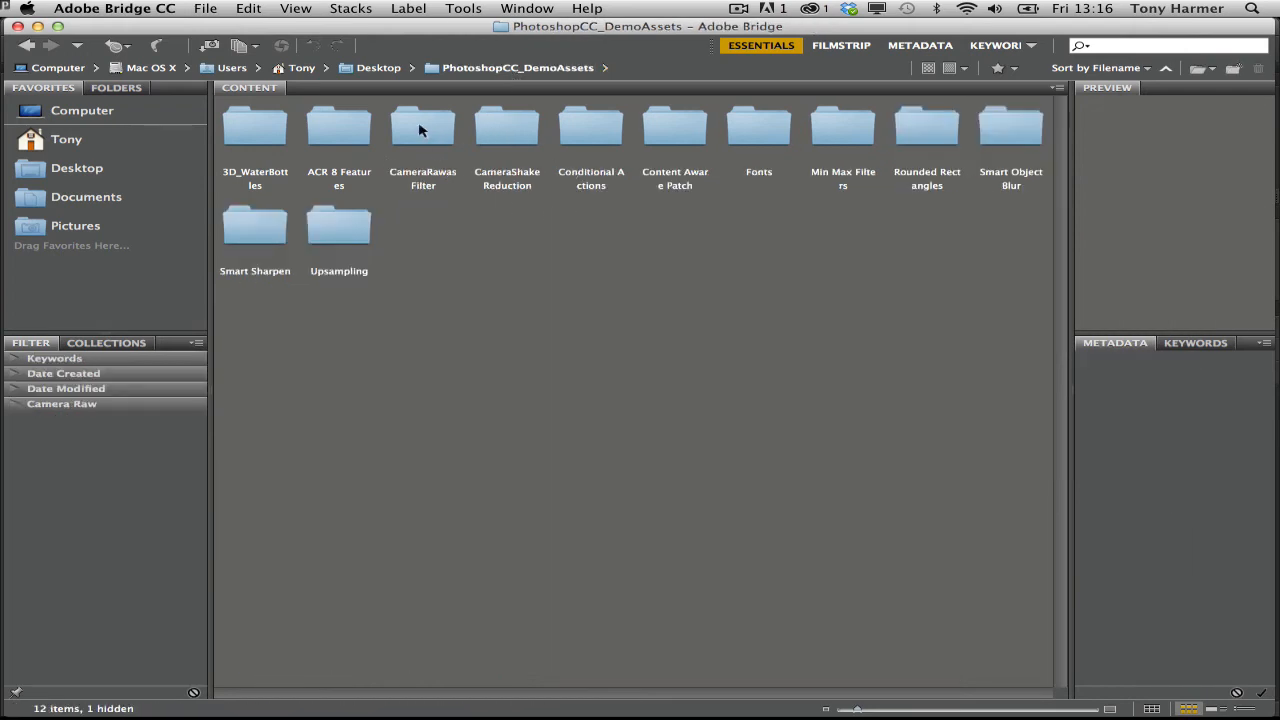
double_click(603, 131)
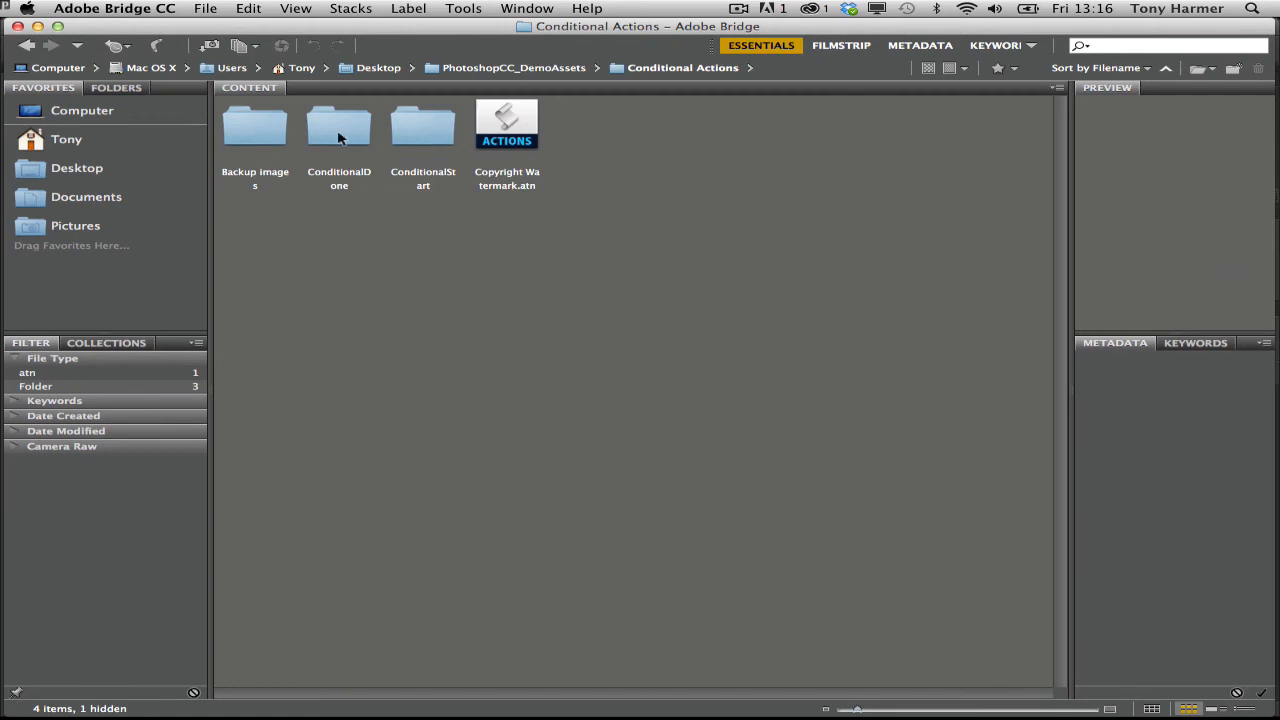
double_click(414, 134)
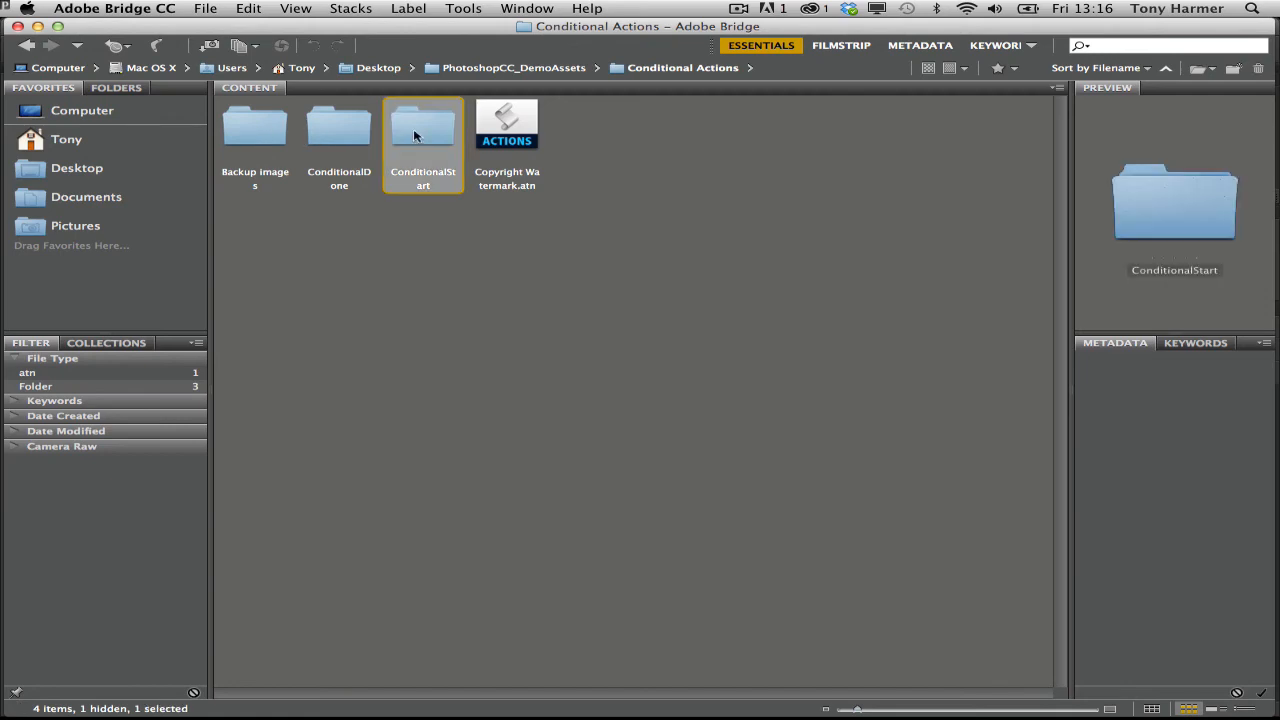
- Preview the beach photos in the ConditionalStart folder full screen, from Beach_Shot01_0087.psd through Beach_Shot02_0528.psd
left_click(281, 139)
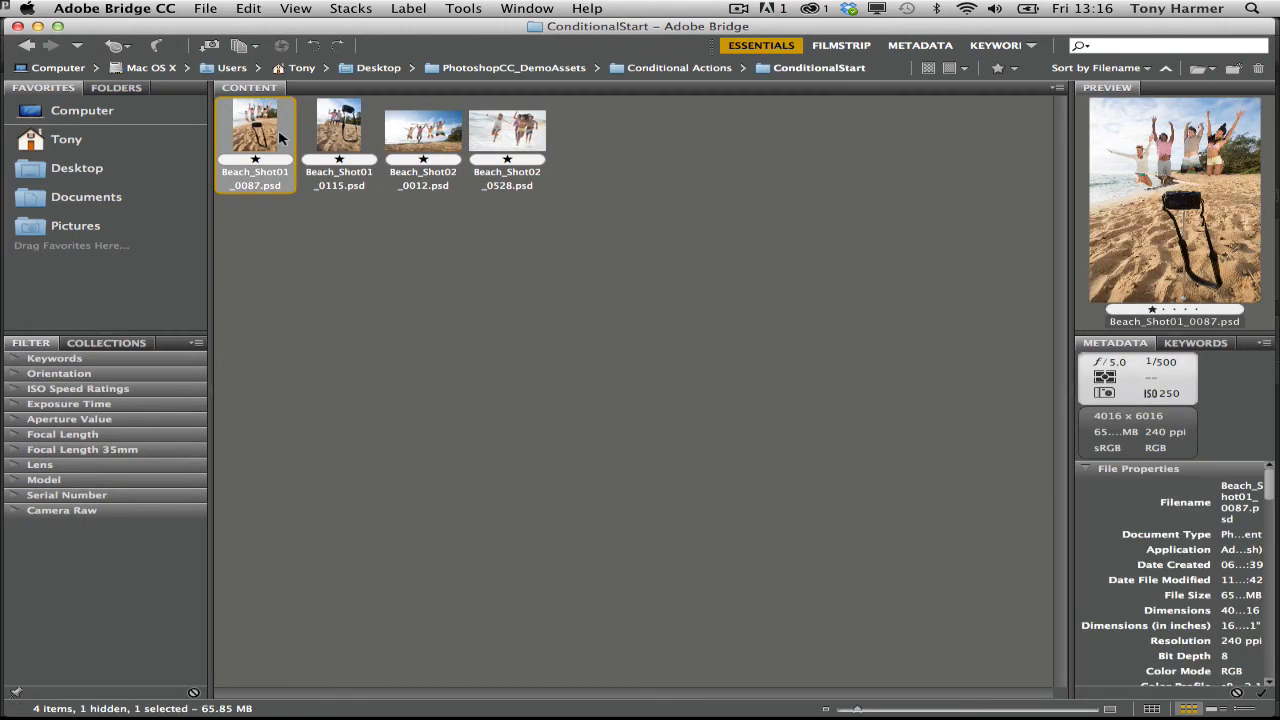
key("space")
key("Right")
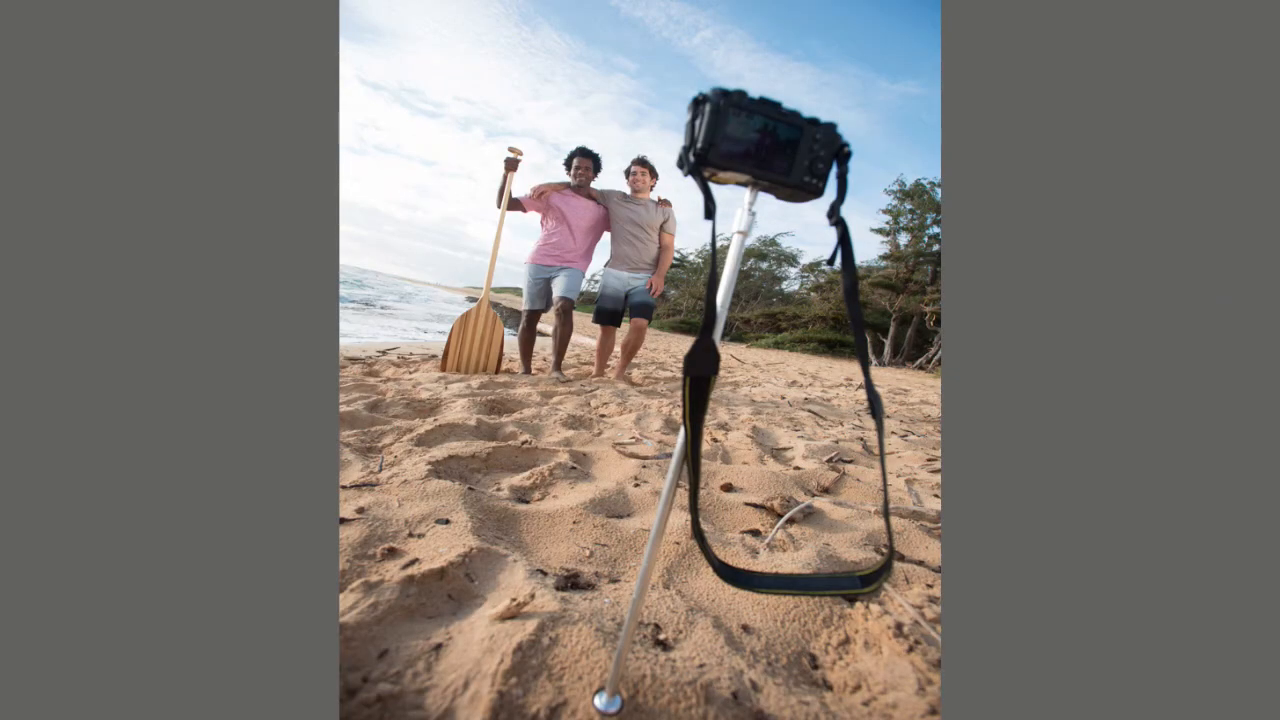
key("Right")
key("Right")
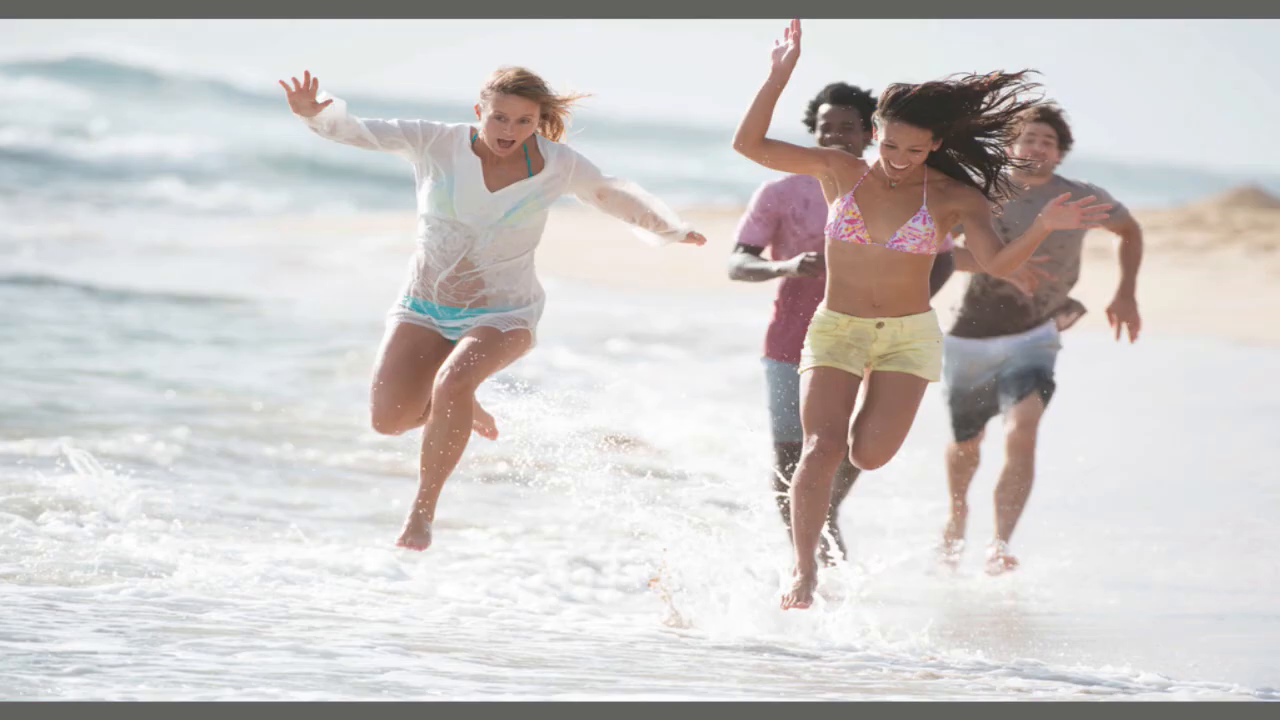
key("space")
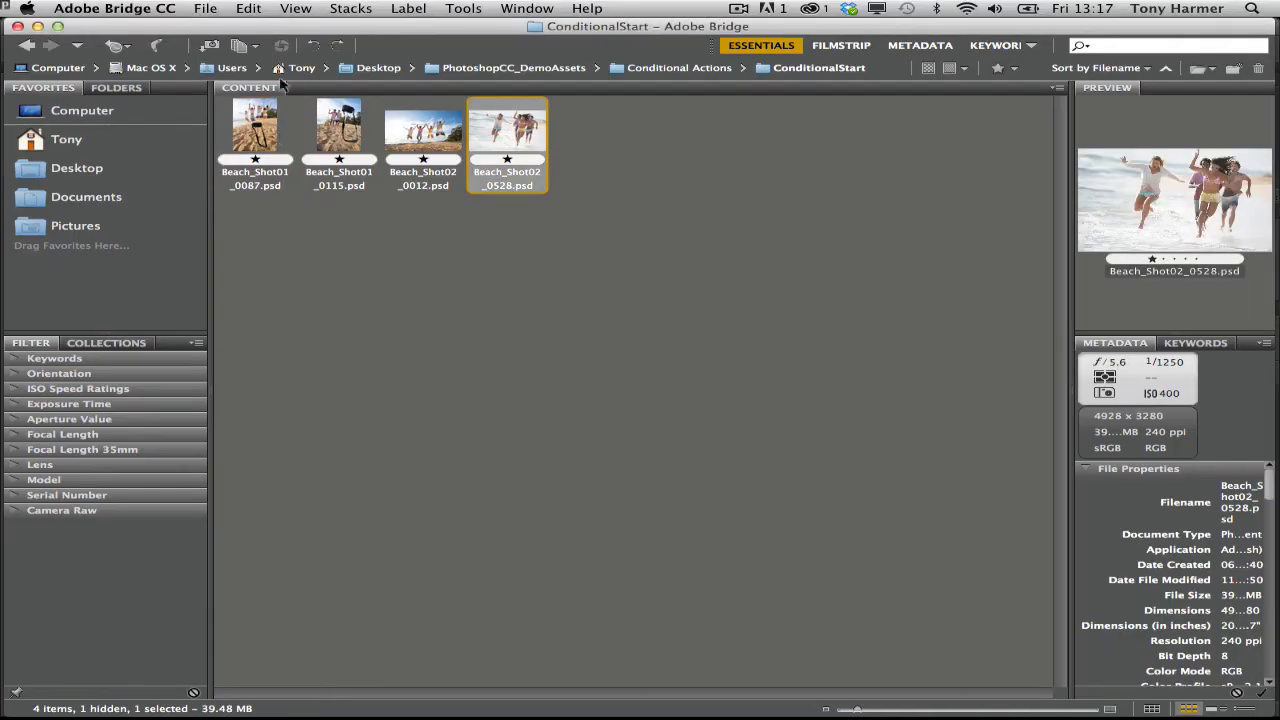
- Open the ConditionalDone folder and move all four beach PSD files in it to the Trash
left_click(695, 72)
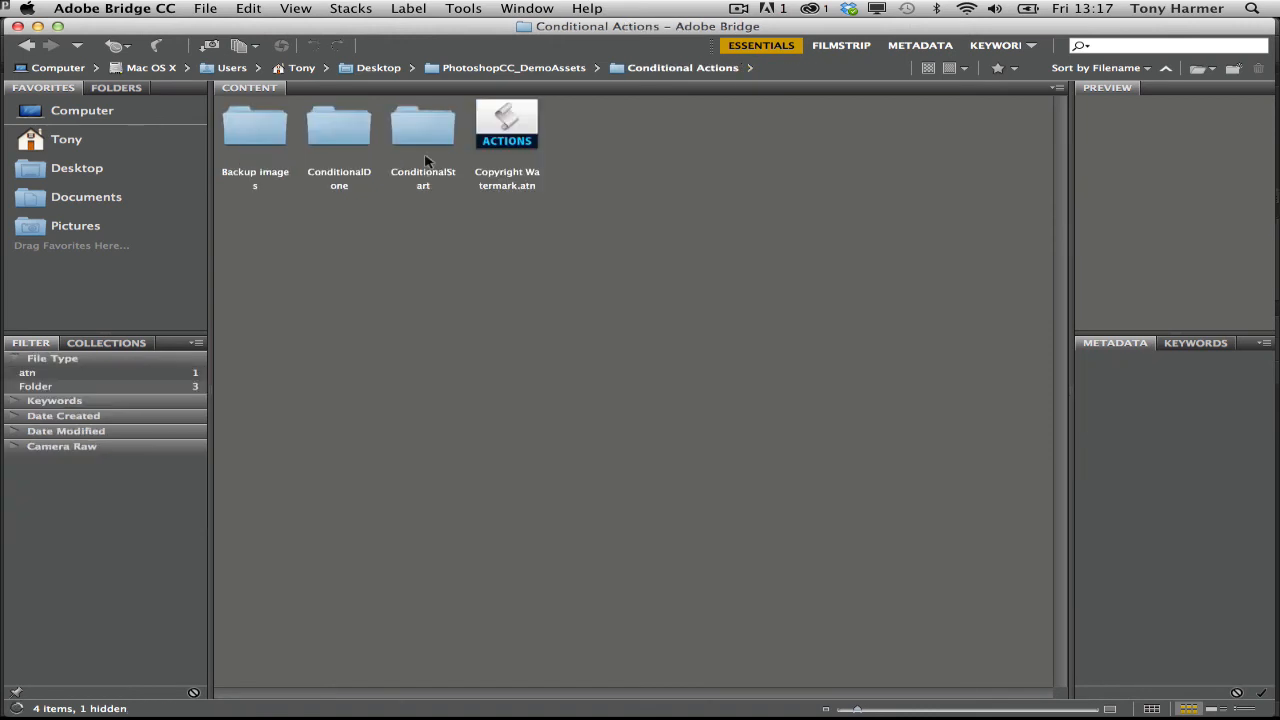
left_click(331, 140)
double_click(331, 140)
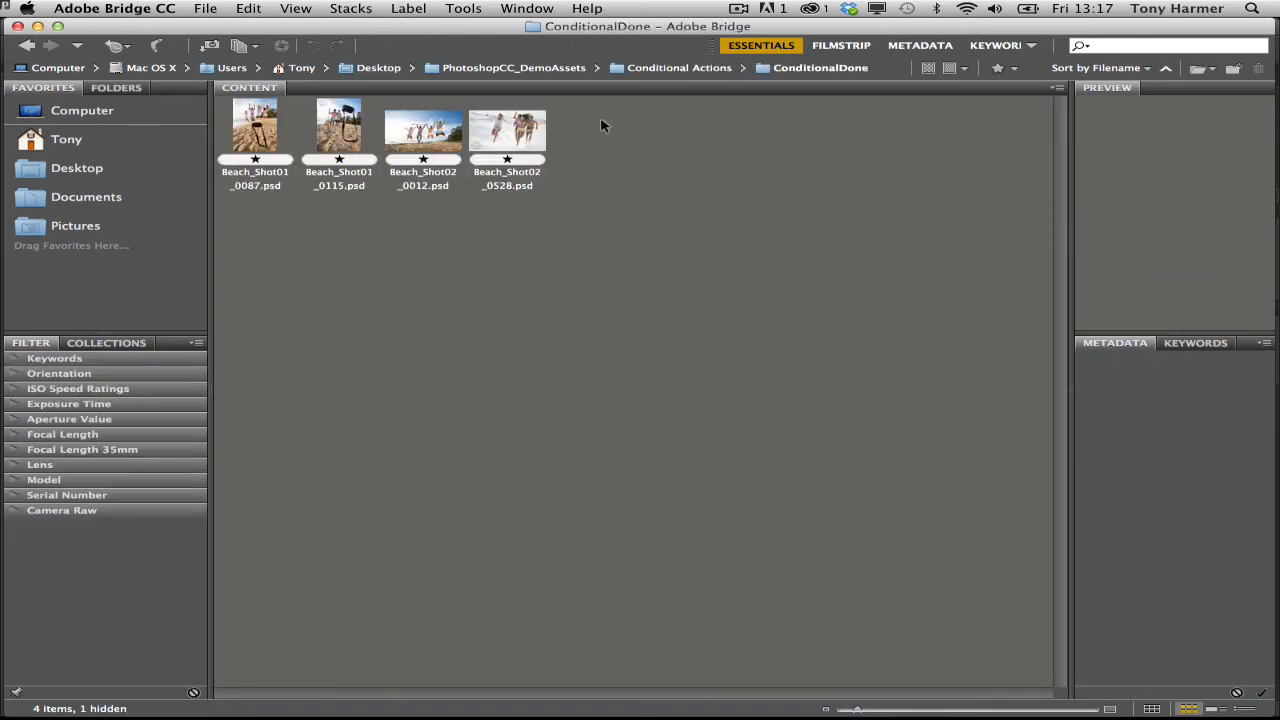
left_click_drag(603, 125, 250, 162)
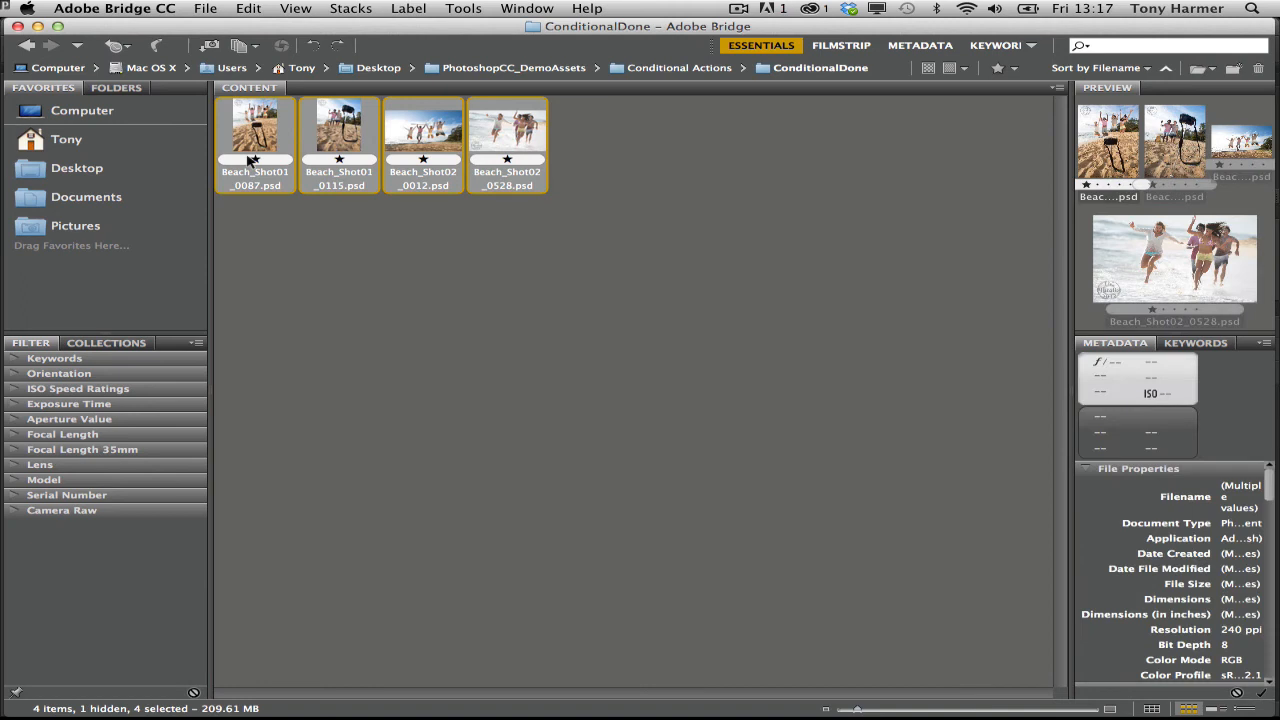
key("Delete")
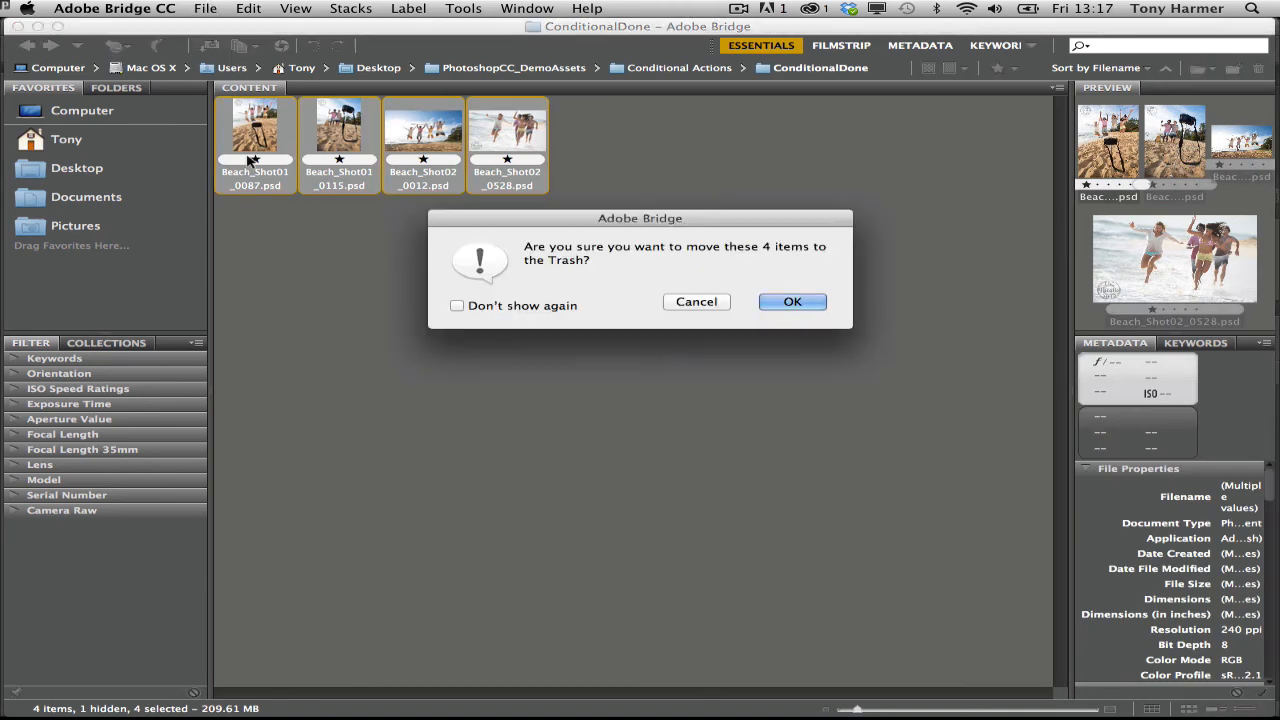
key("Escape")
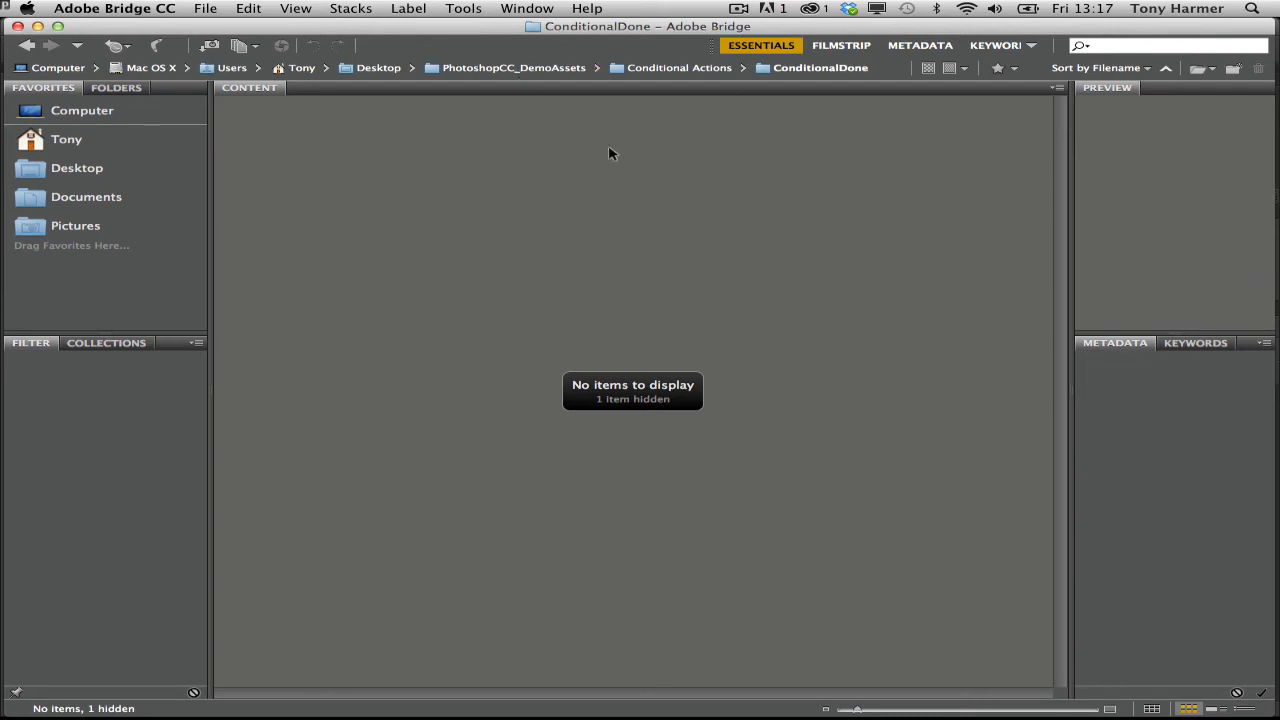
key("super+Tab")
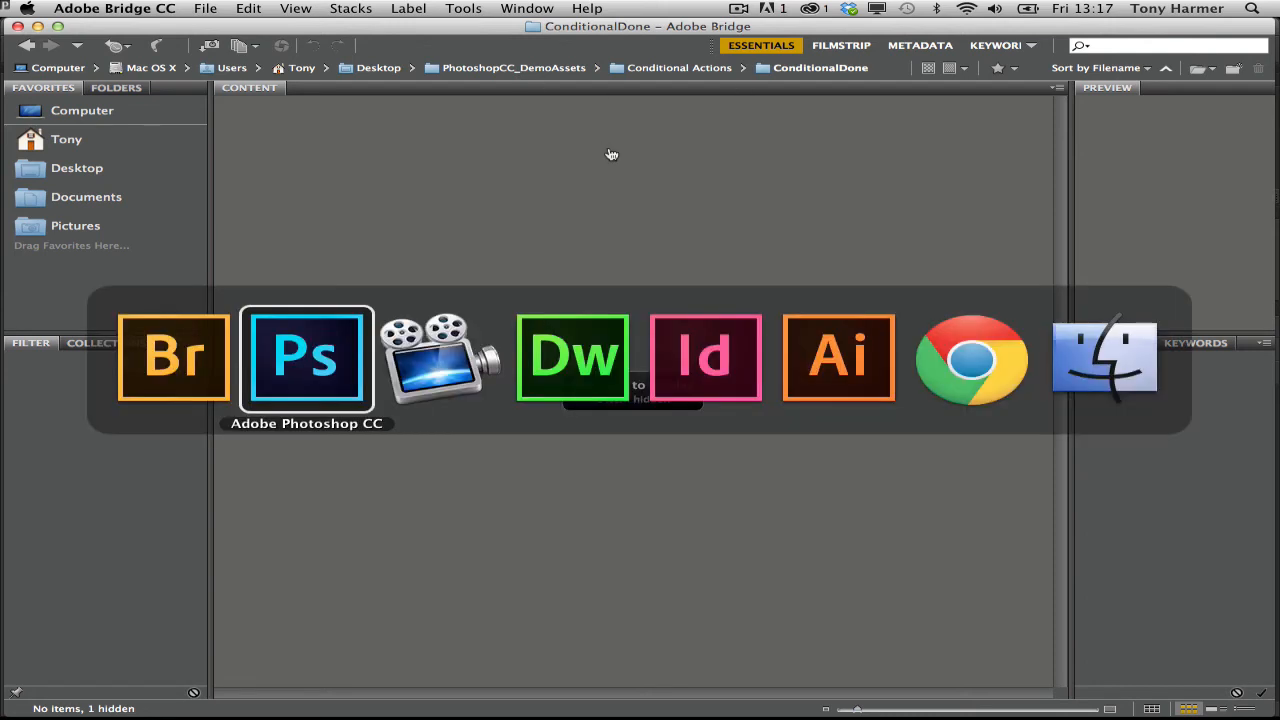
key("Escape")
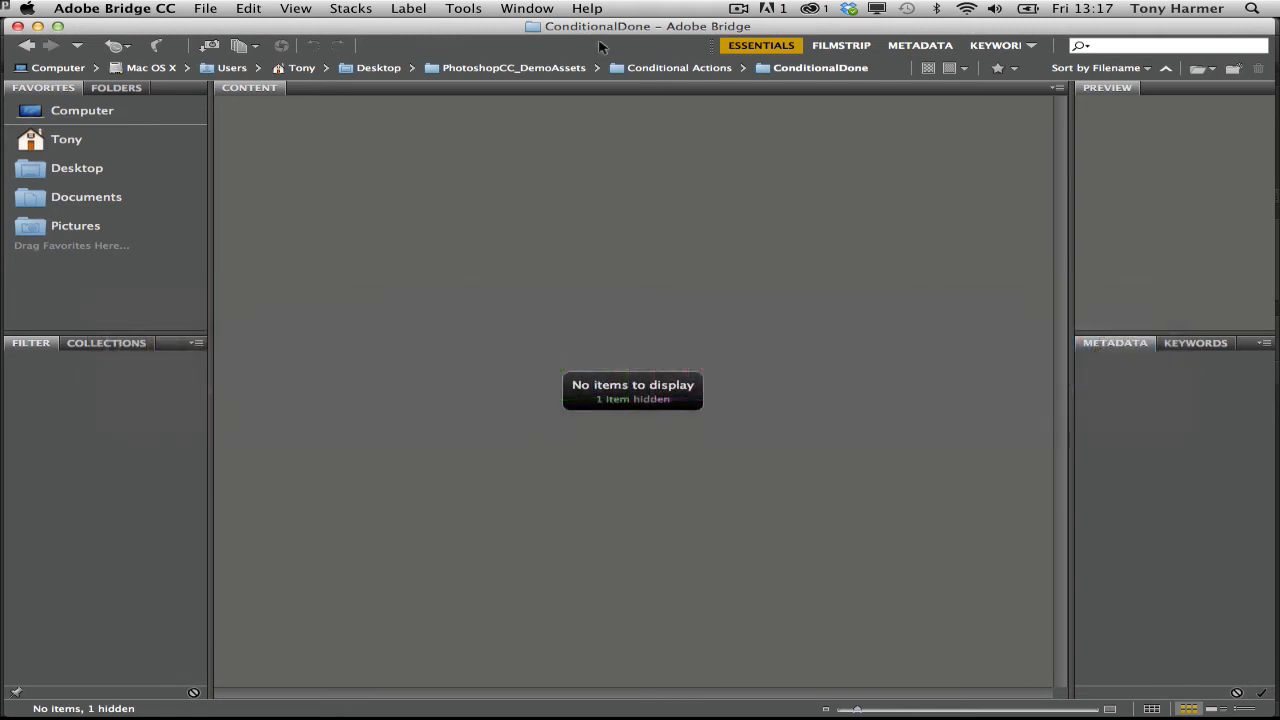
left_click(465, 9)
mouse_move(518, 152)
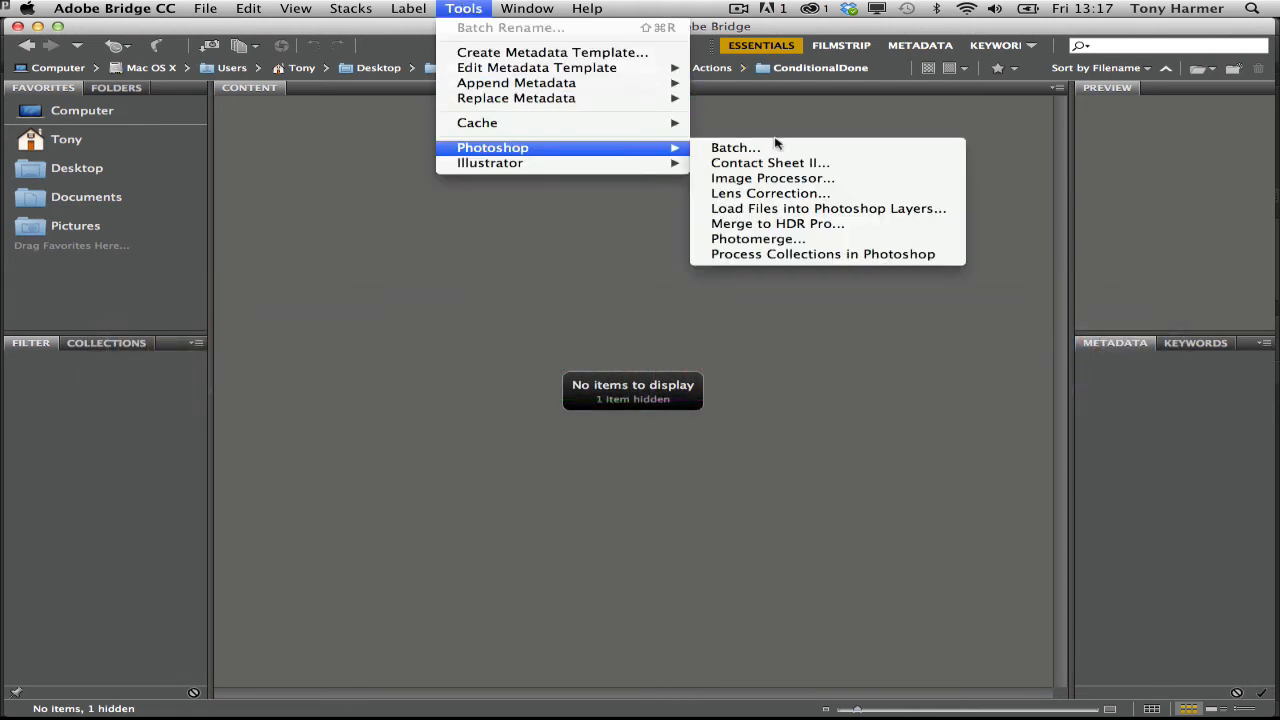
left_click(1015, 205)
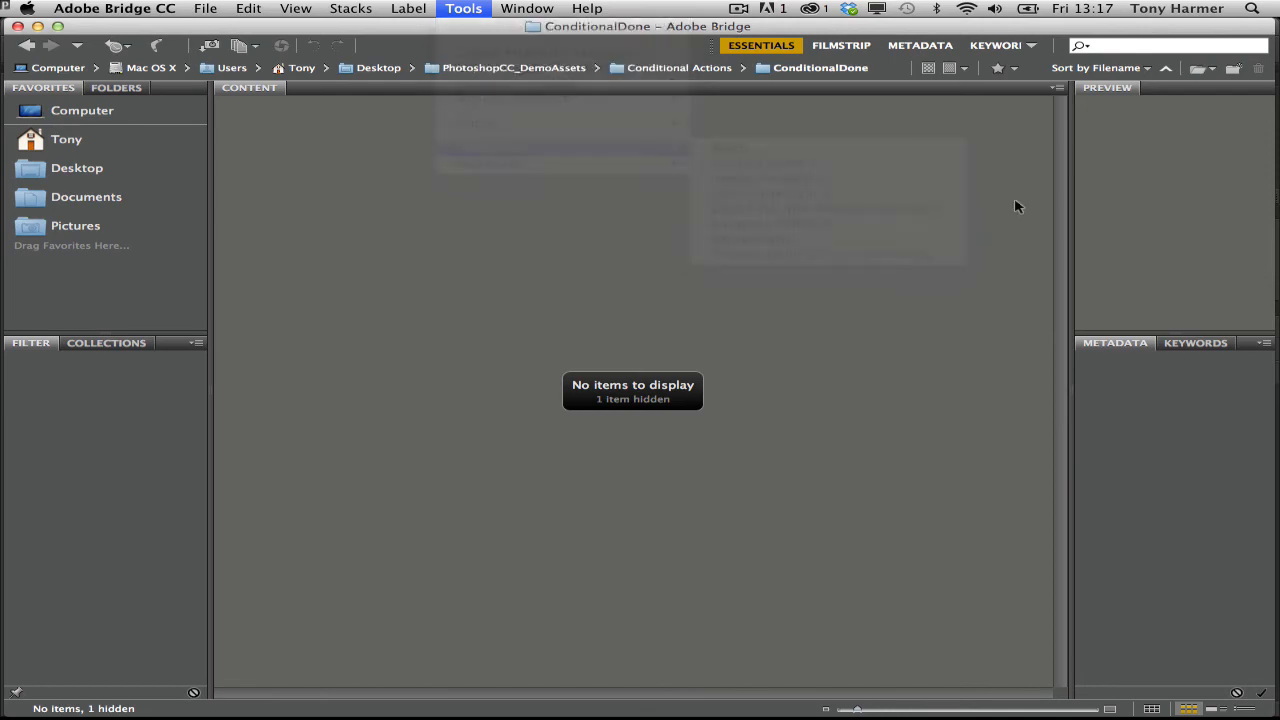
- Switch to Photoshop and run a Batch from the ConditionalStart folder to ConditionalDone, using the Copyright Watermark set's IF Copyright Watermark action
key("super+Tab")
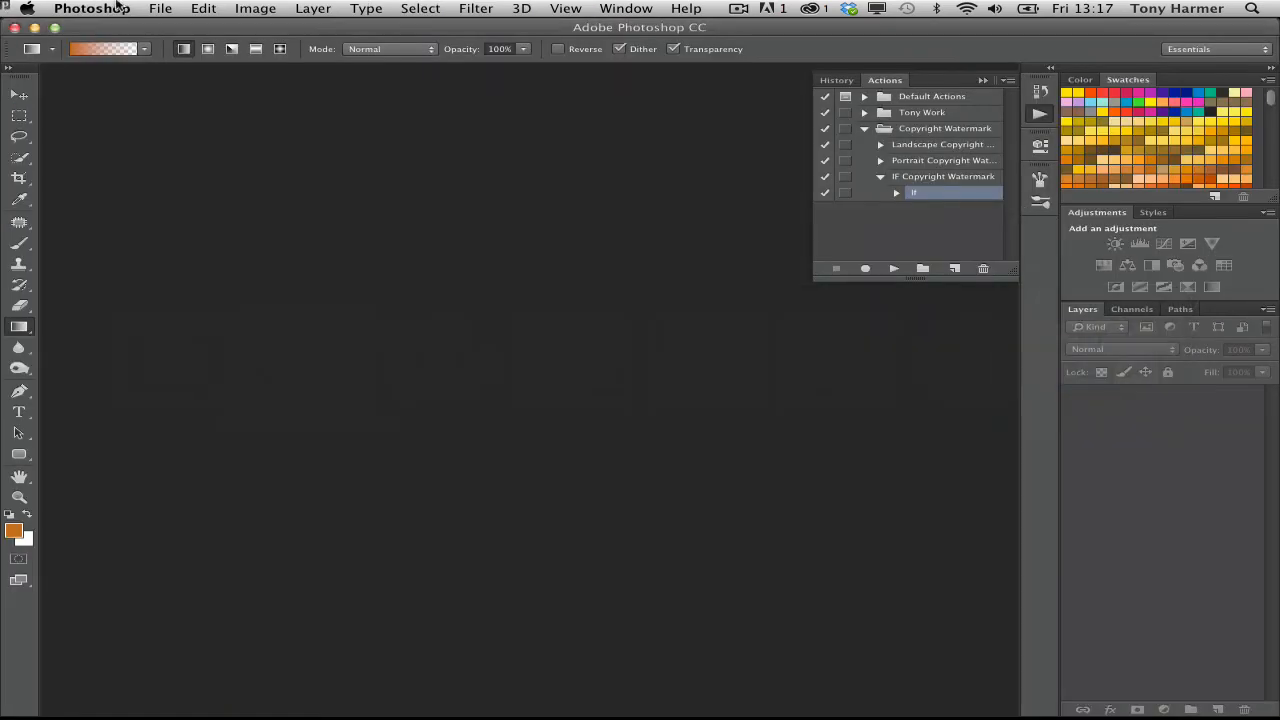
left_click(161, 9)
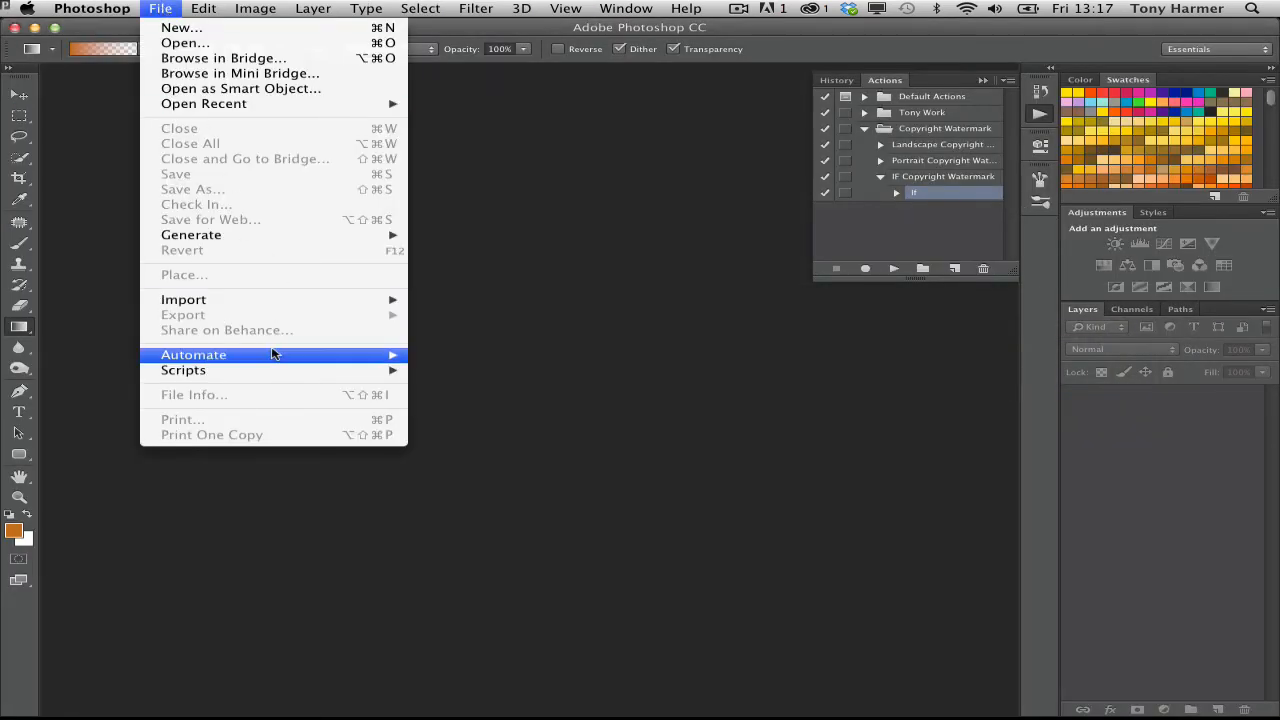
mouse_move(357, 354)
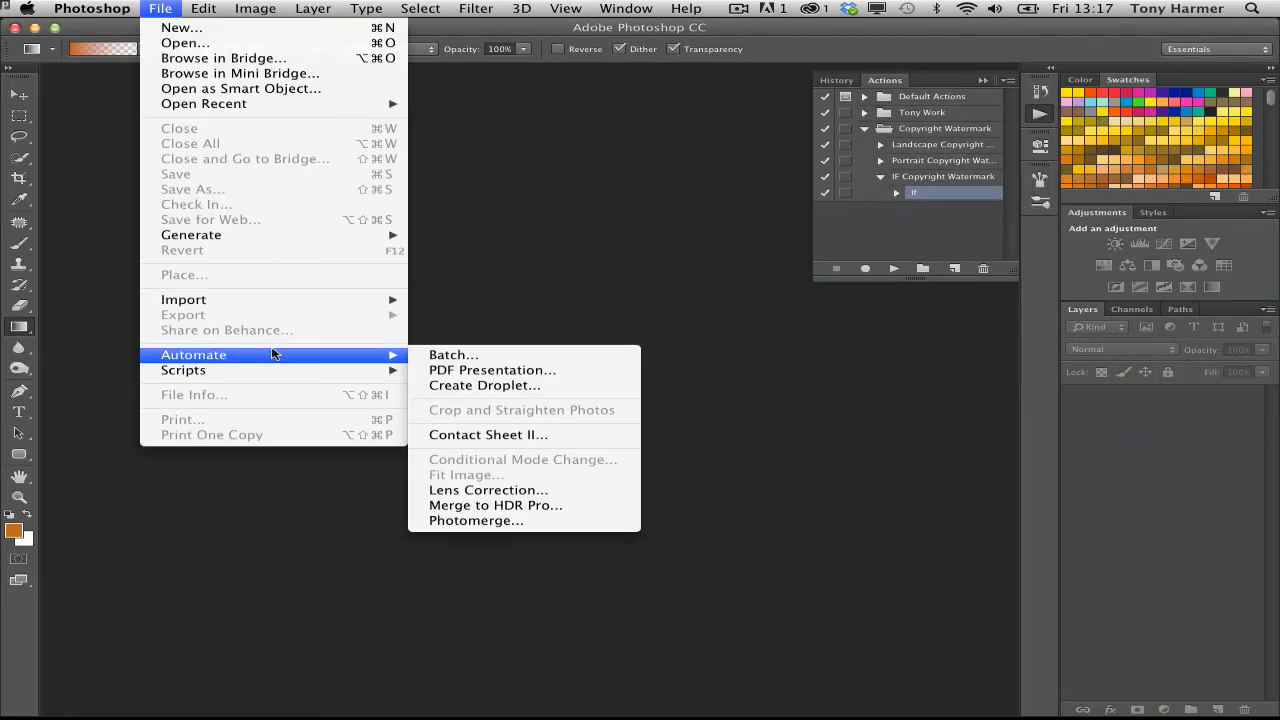
left_click(486, 357)
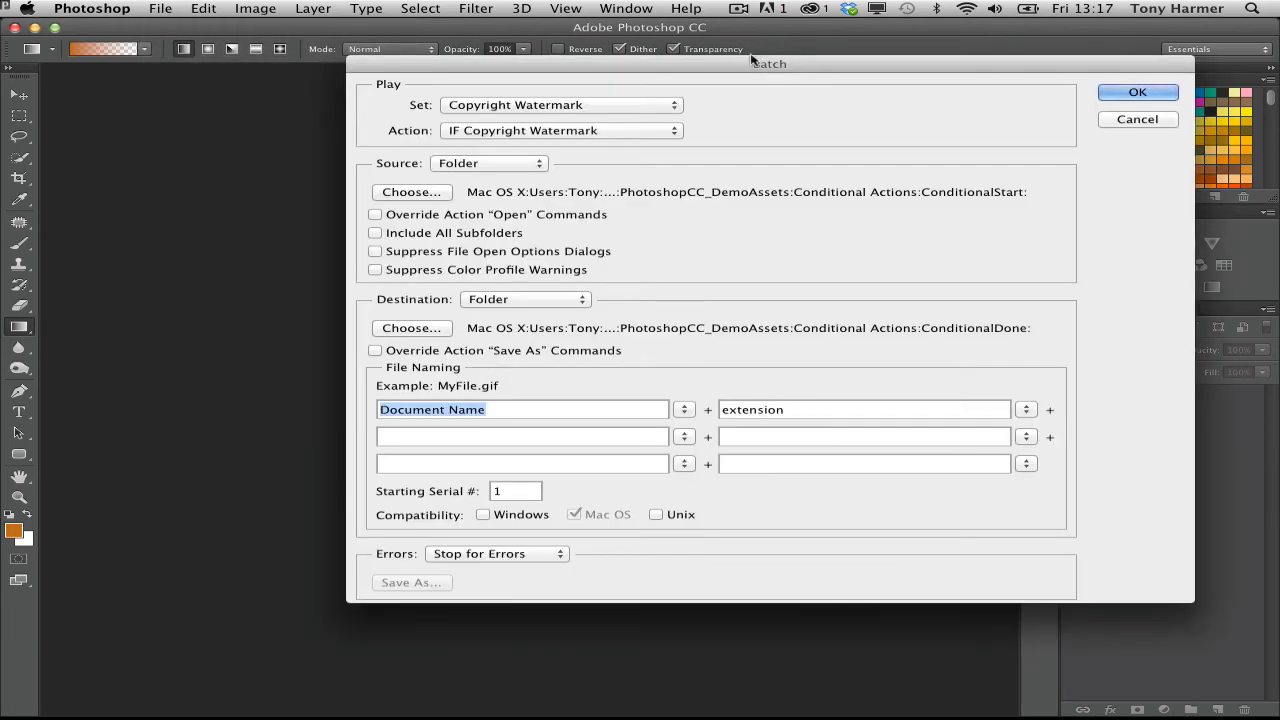
left_click_drag(736, 68, 551, 107)
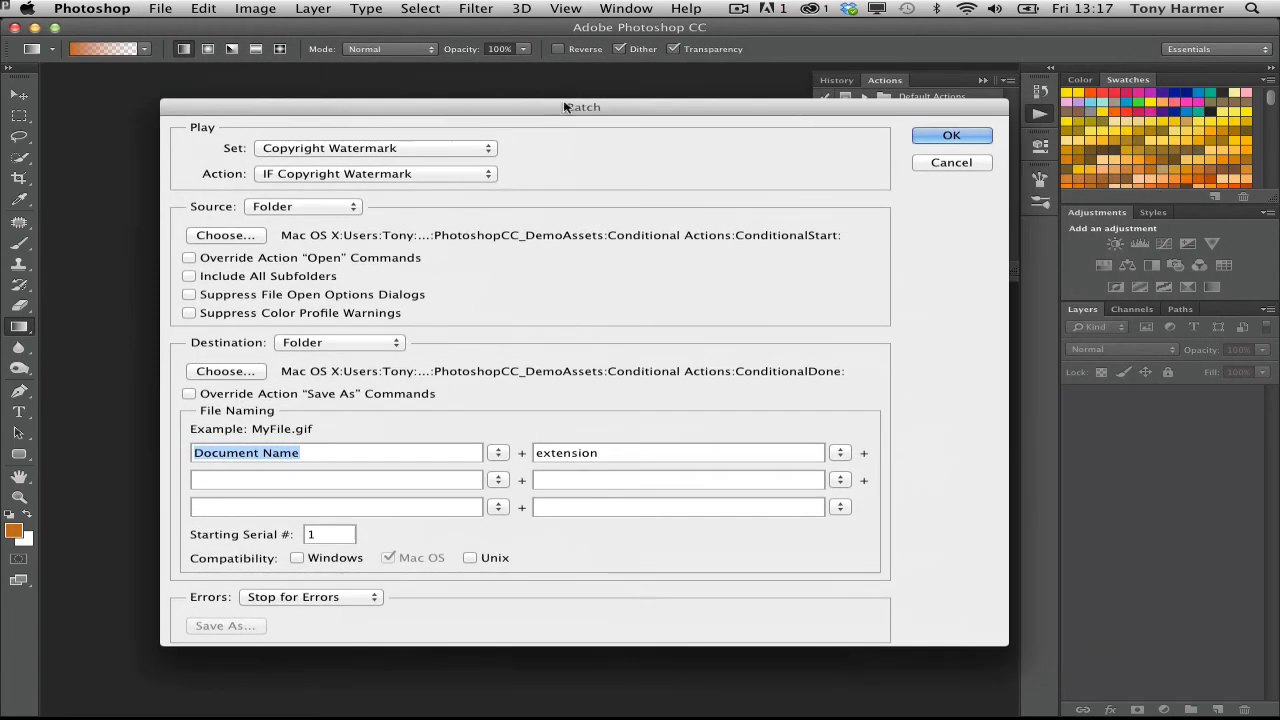
left_click(455, 150)
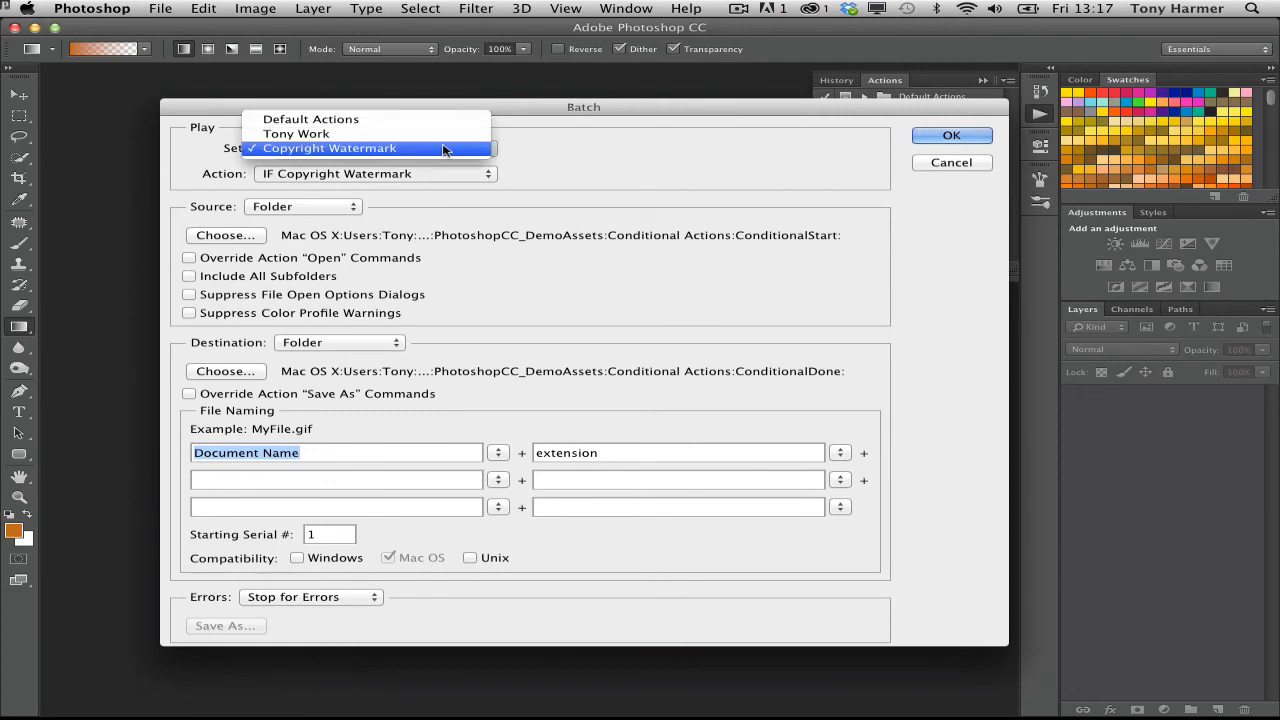
left_click(445, 148)
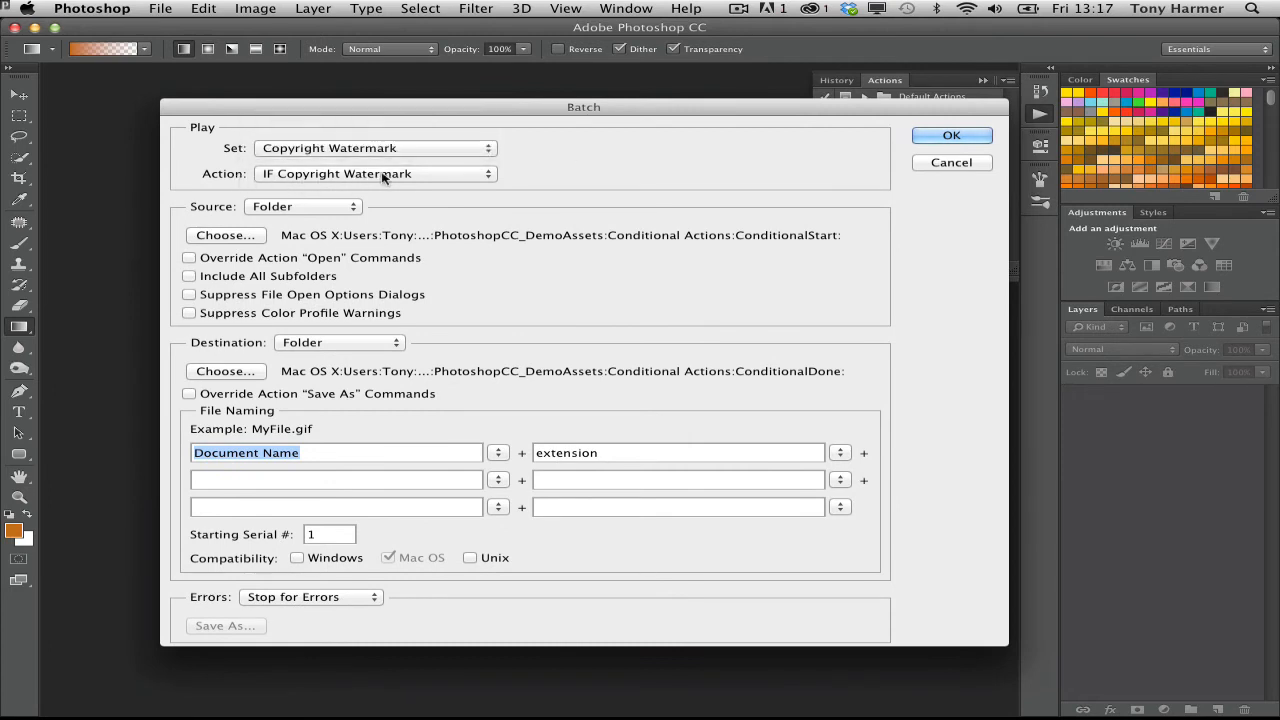
left_click(296, 176)
left_click(619, 177)
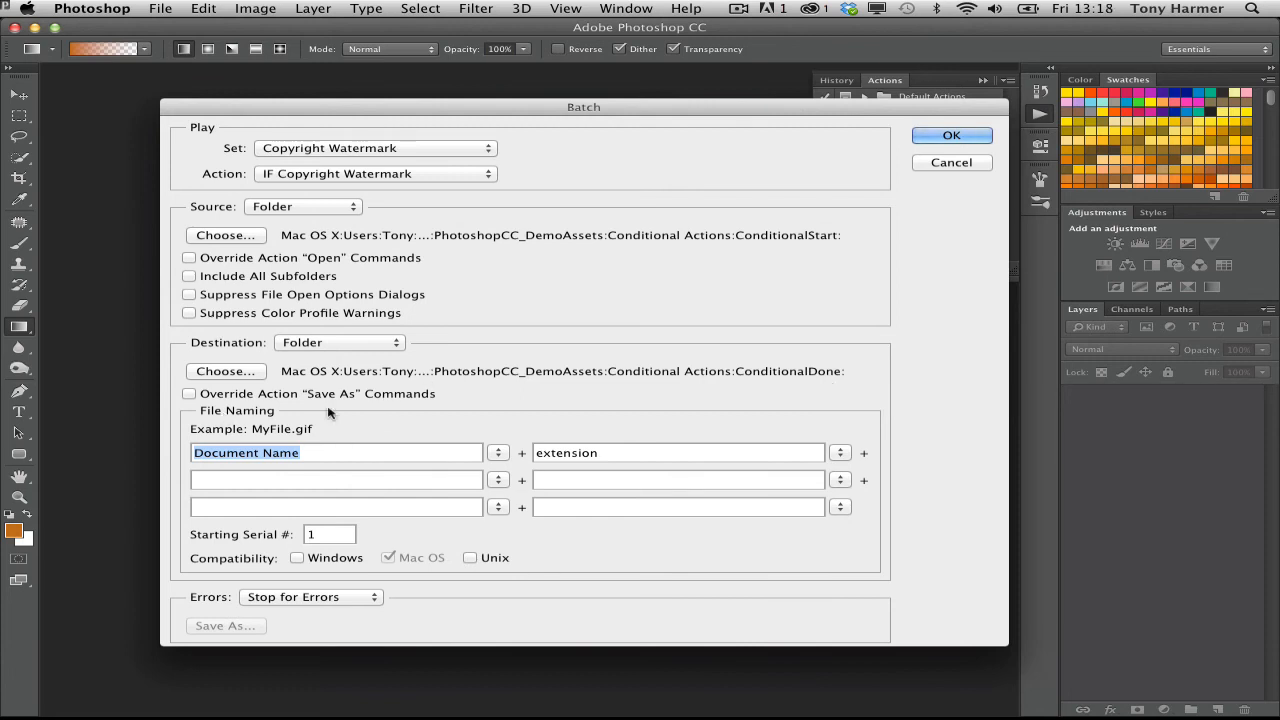
left_click(968, 137)
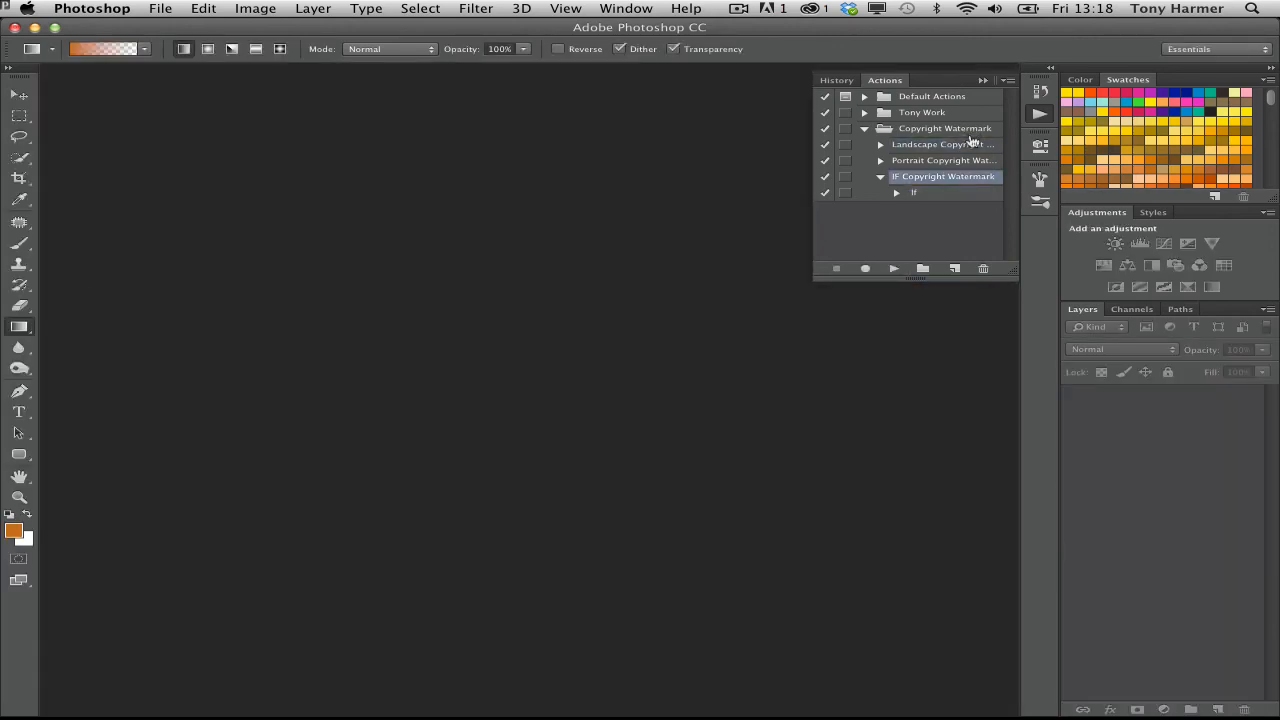
- Switch to Adobe Bridge, preview the watermarked beach photos in ConditionalDone full screen, and return to the PhotoshopCC_DemoAssets folder
key("super+Tab")
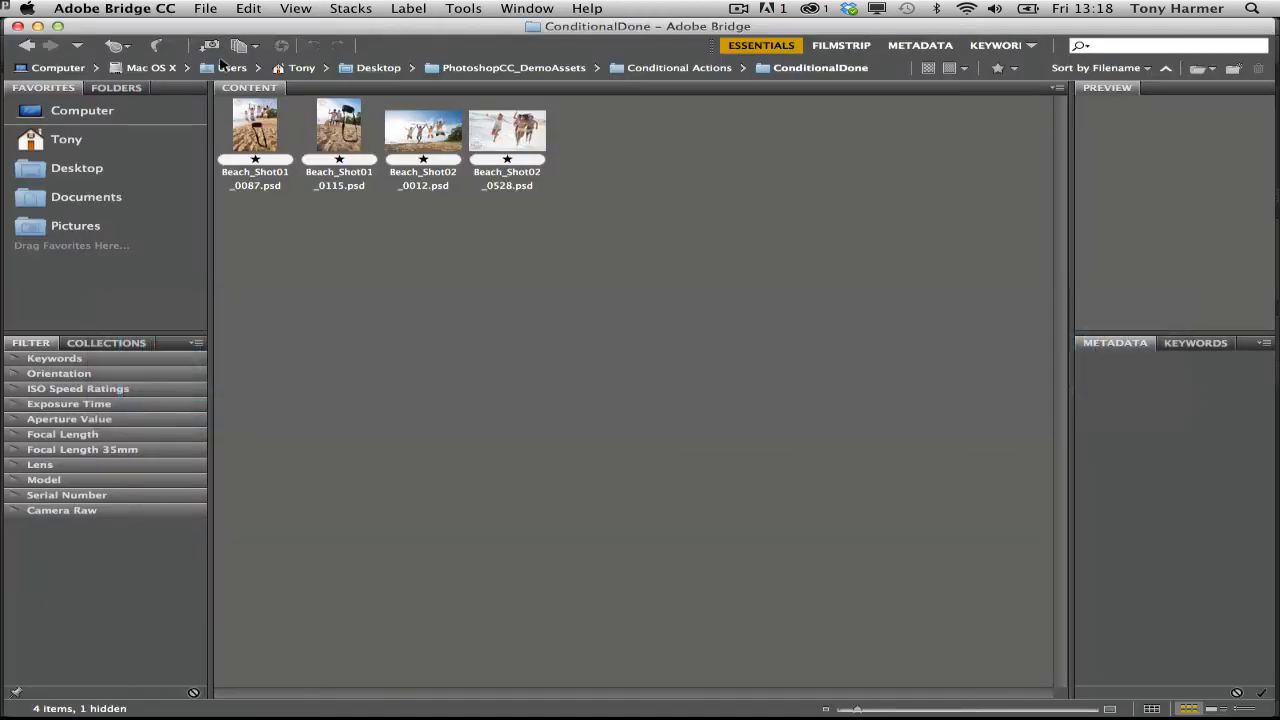
left_click(258, 138)
key("space")
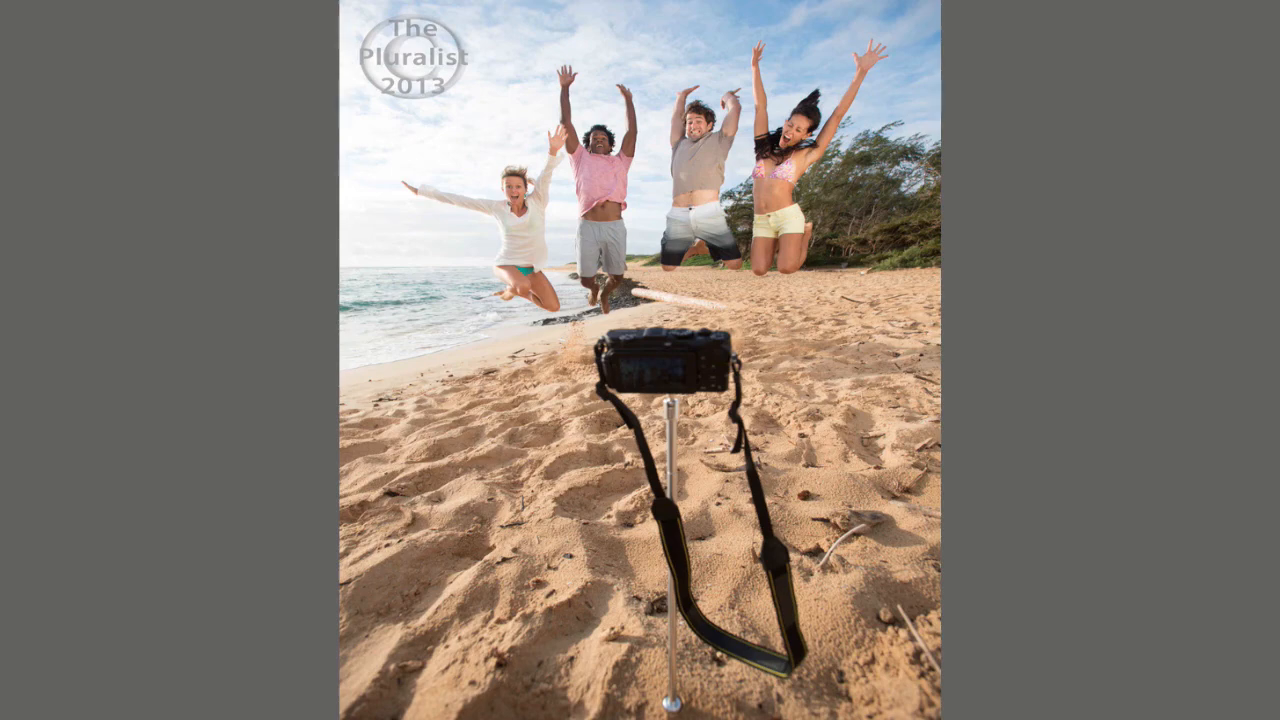
key("Right")
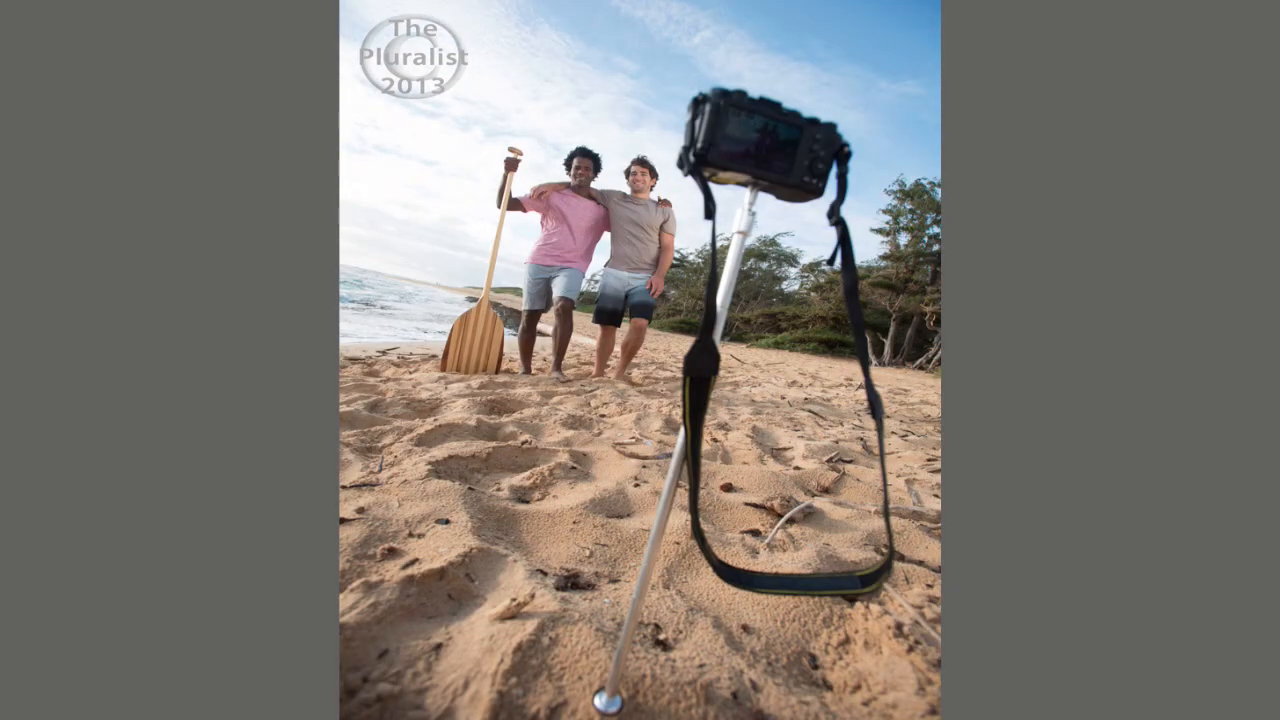
key("Left")
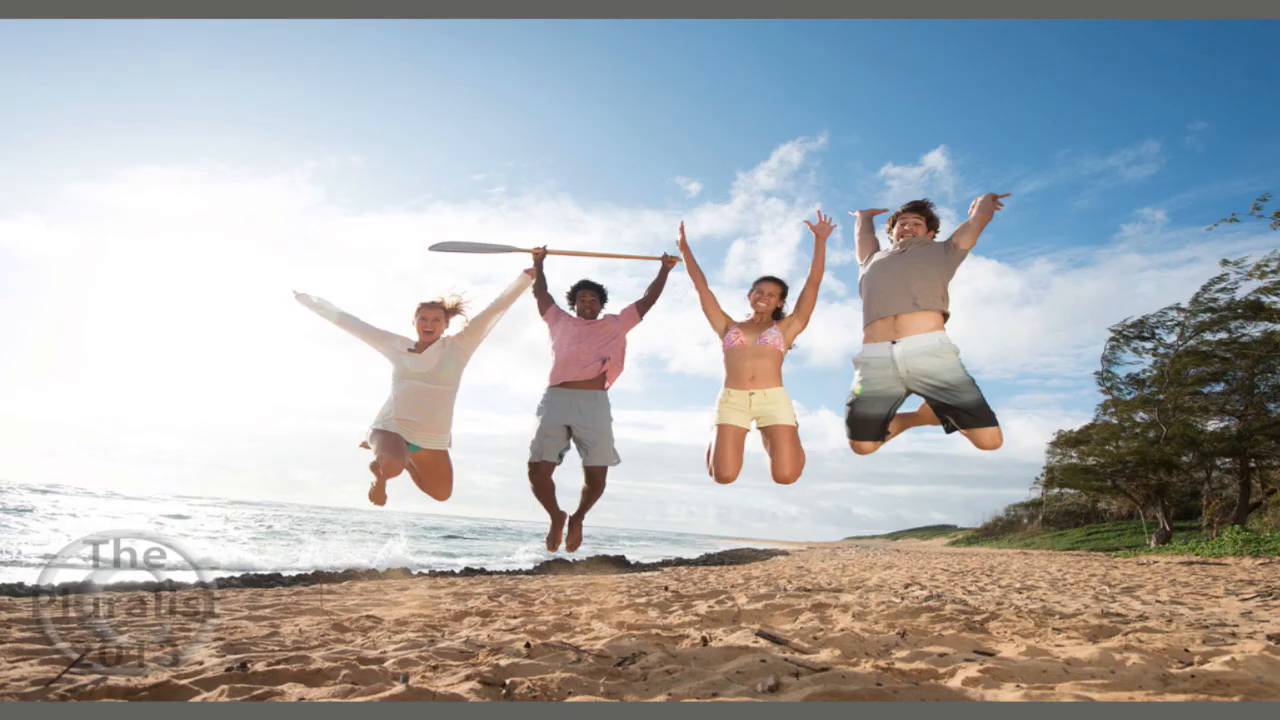
key("Left")
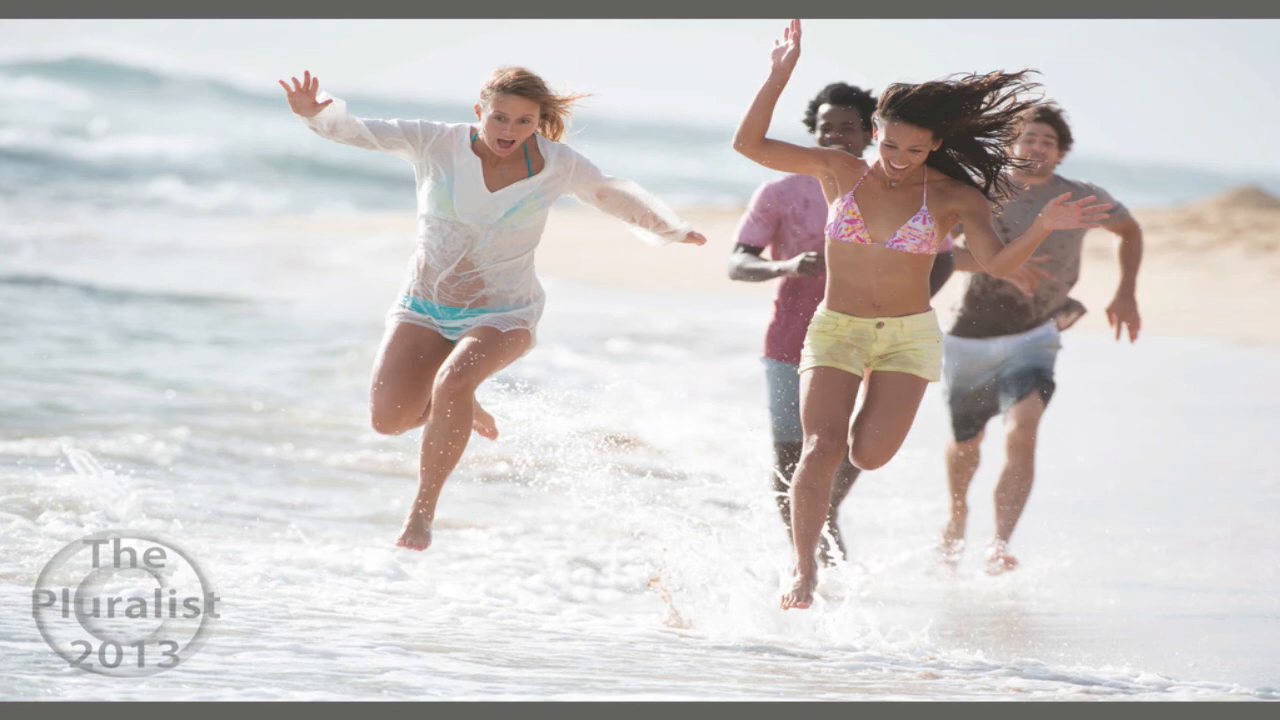
key("Left")
key("Left")
key("Escape")
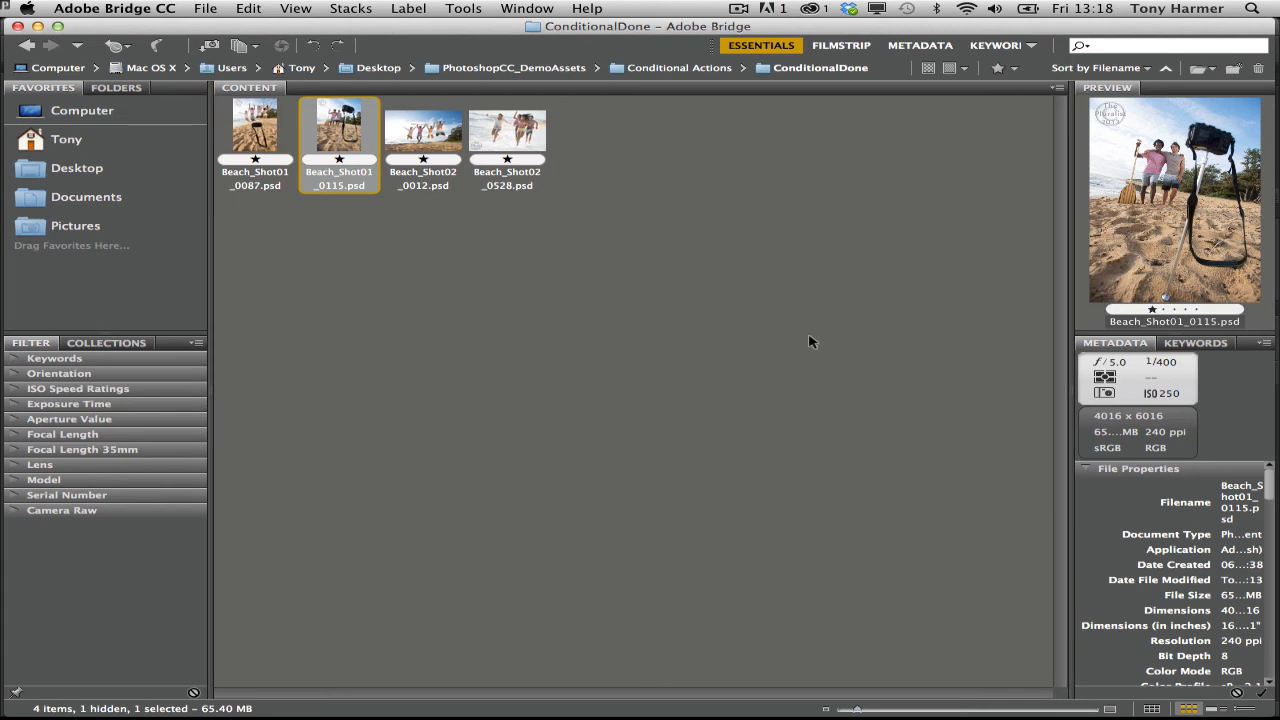
left_click(487, 68)
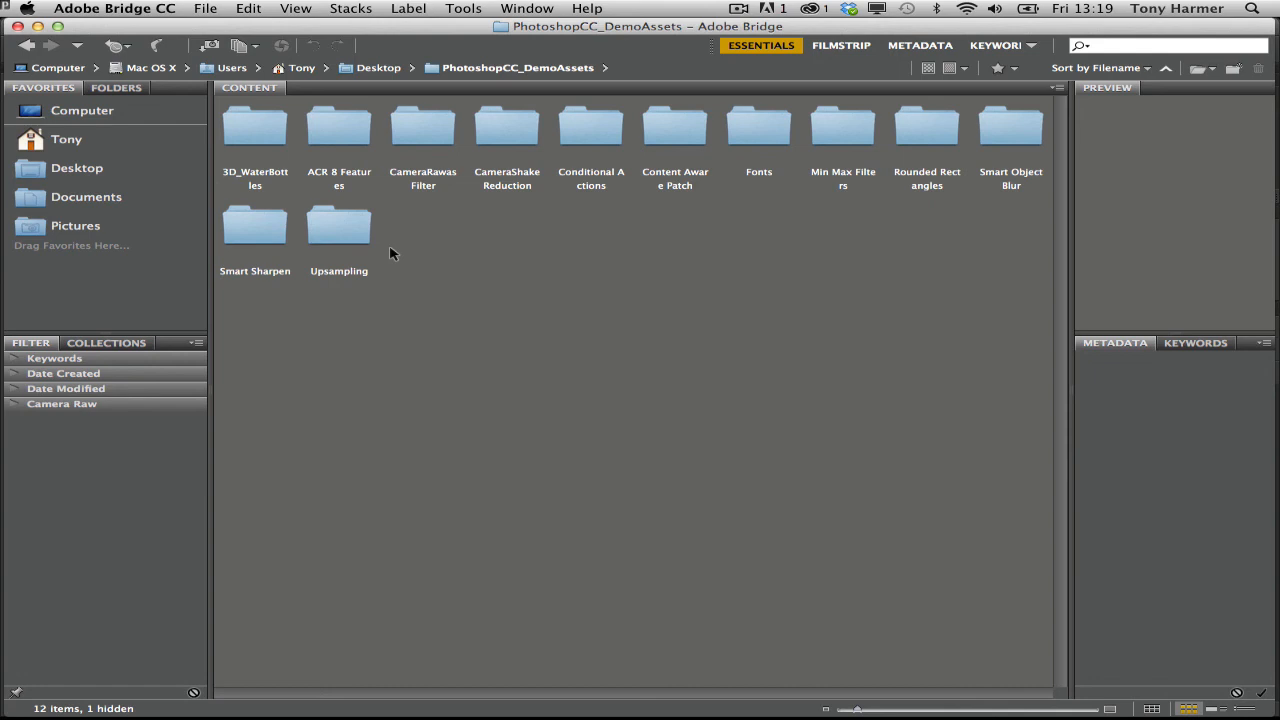
- Switch to Photoshop, open the Image Processor script, and move its dialog clear of the Actions list
key("super+Tab")
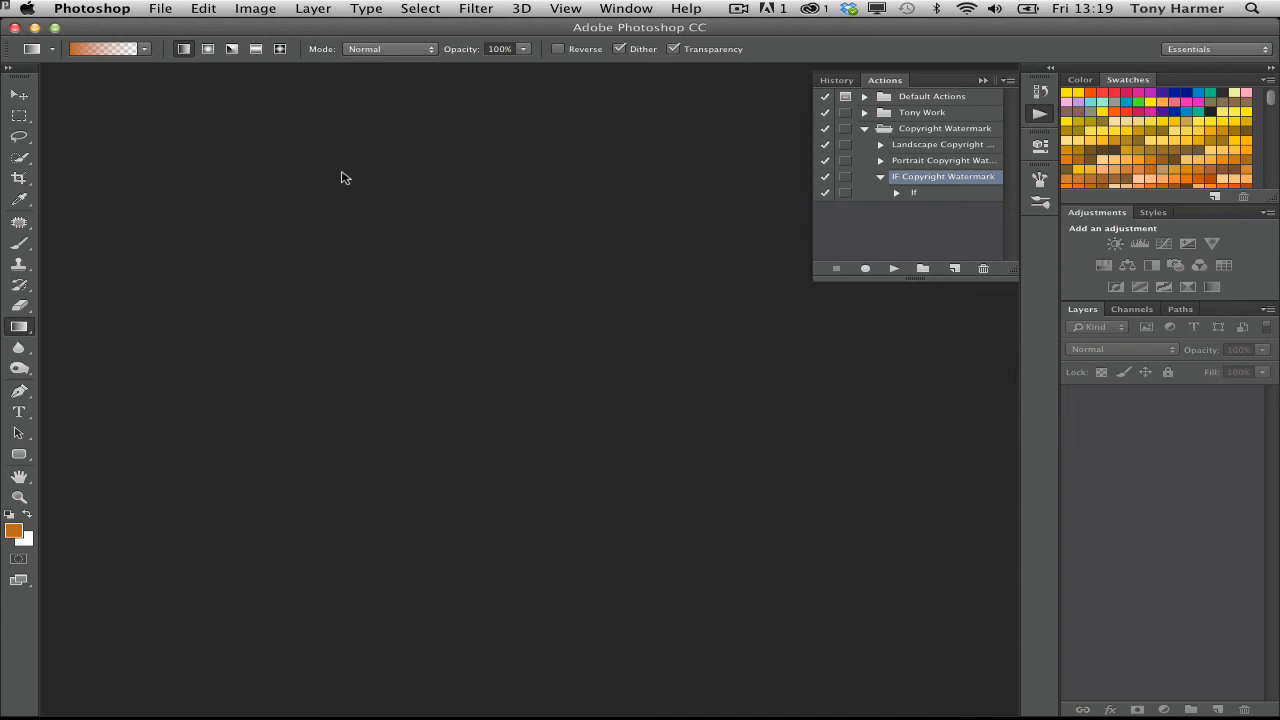
left_click(161, 7)
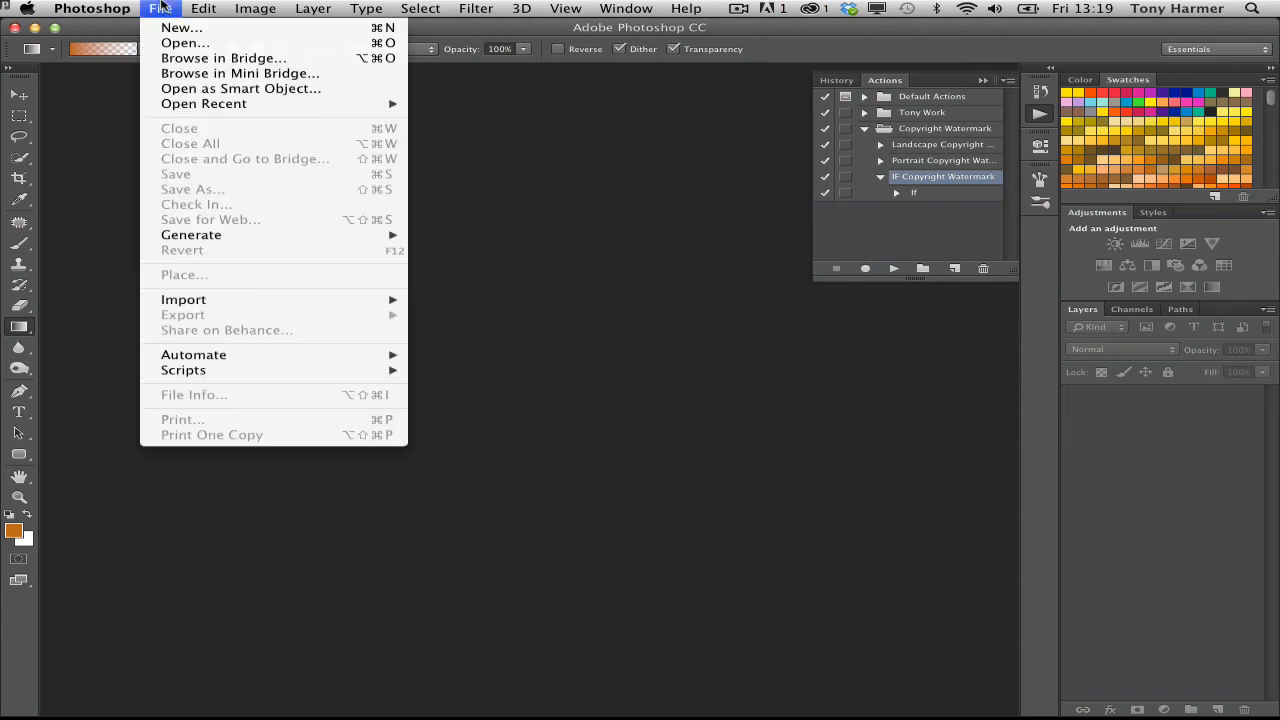
mouse_move(202, 373)
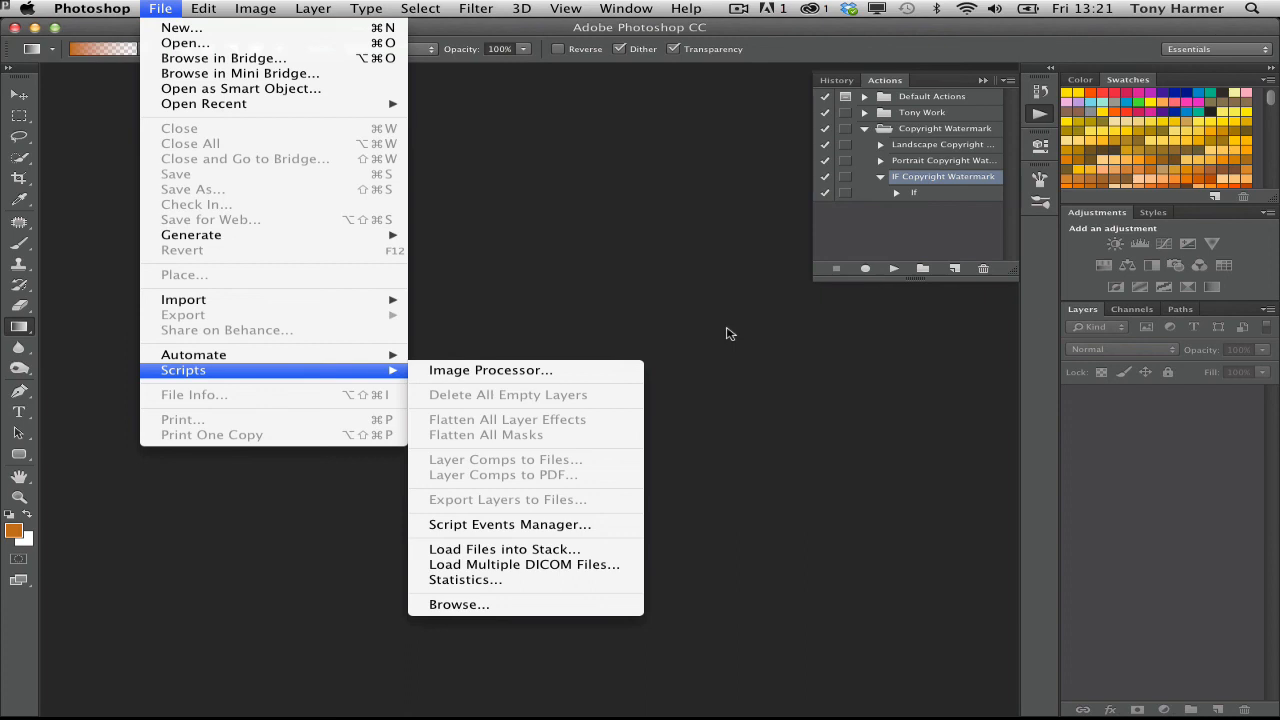
left_click(548, 371)
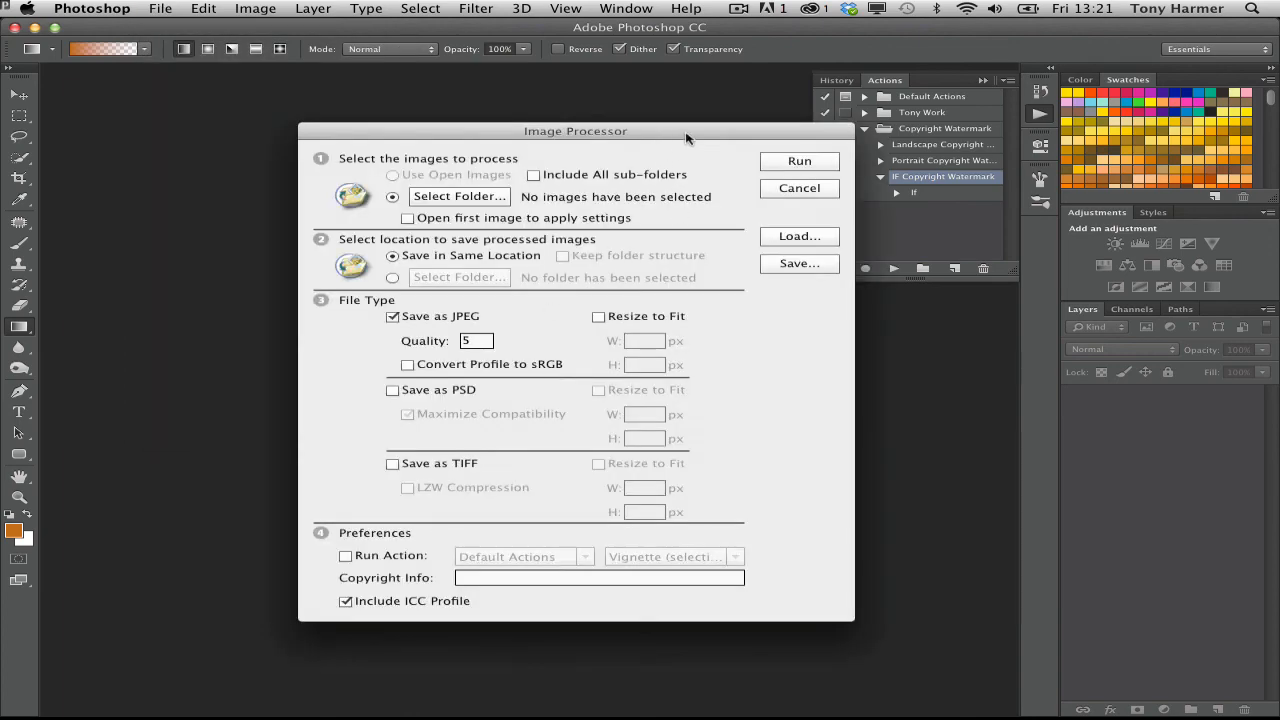
left_click_drag(686, 134, 569, 115)
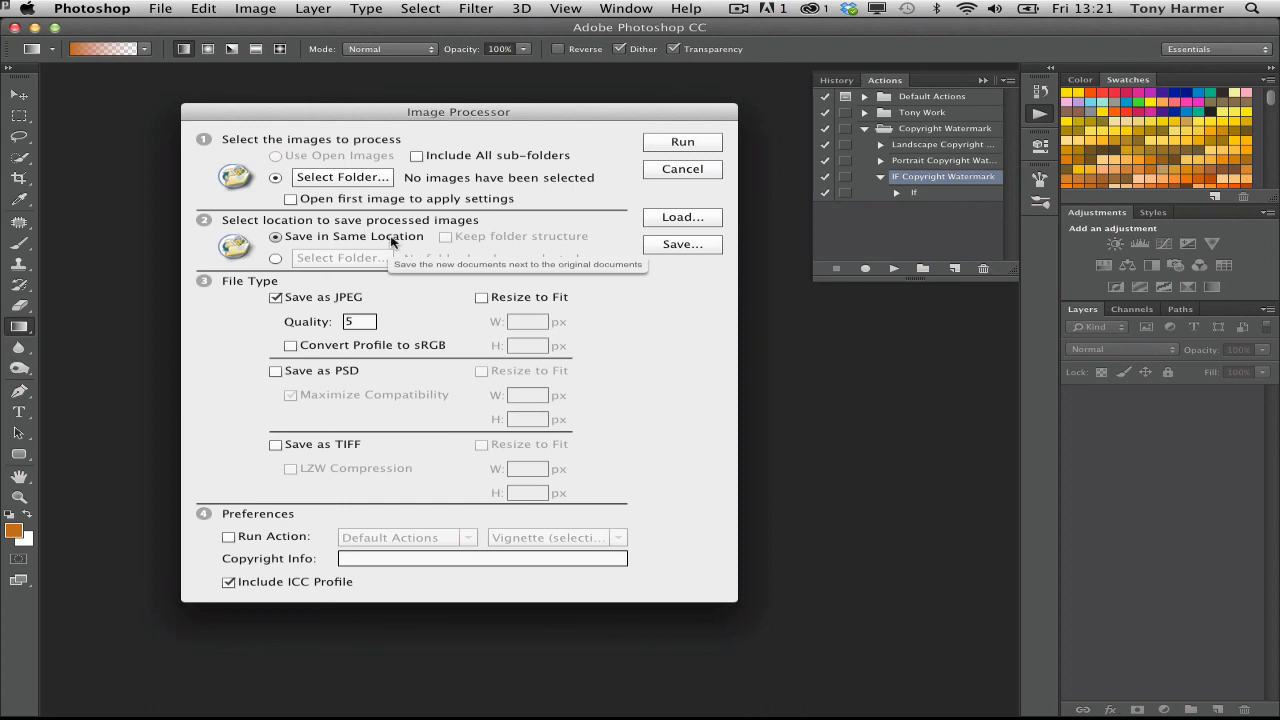
- Set the Image Processor to save into a separately selected folder and output PSD instead of JPEG, and activate the Copyright Info field
left_click(276, 258)
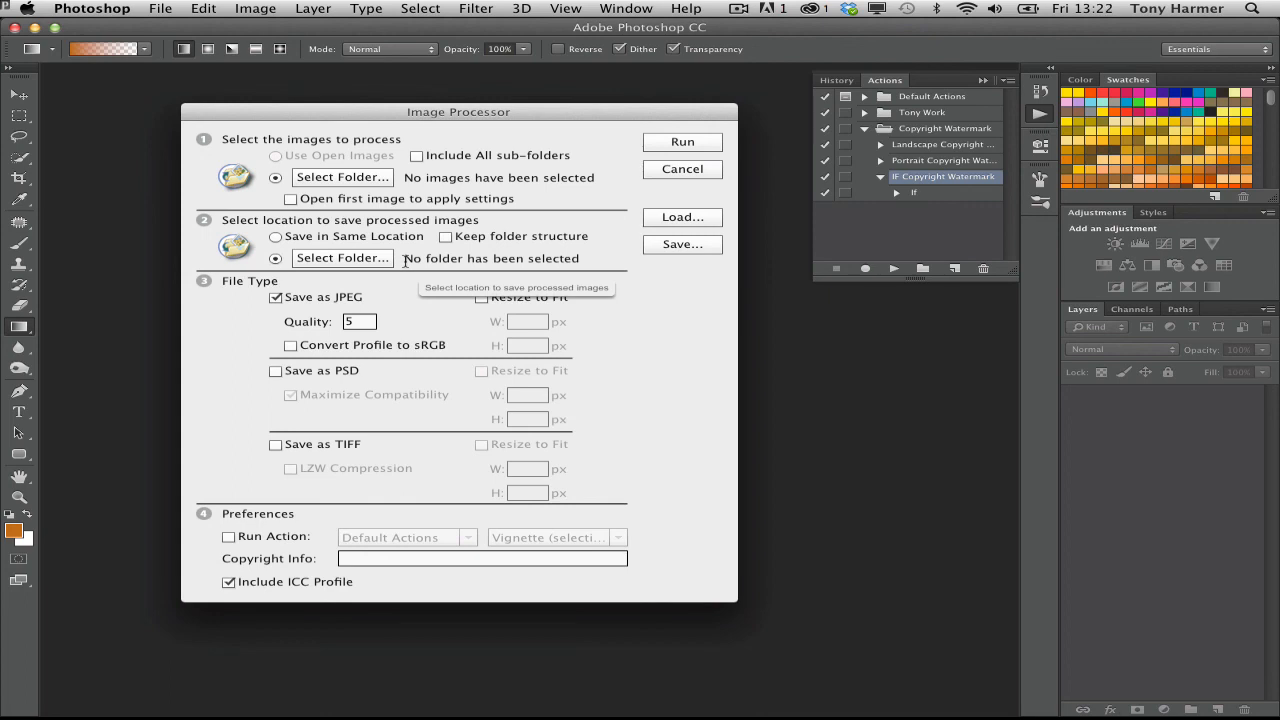
left_click(276, 297)
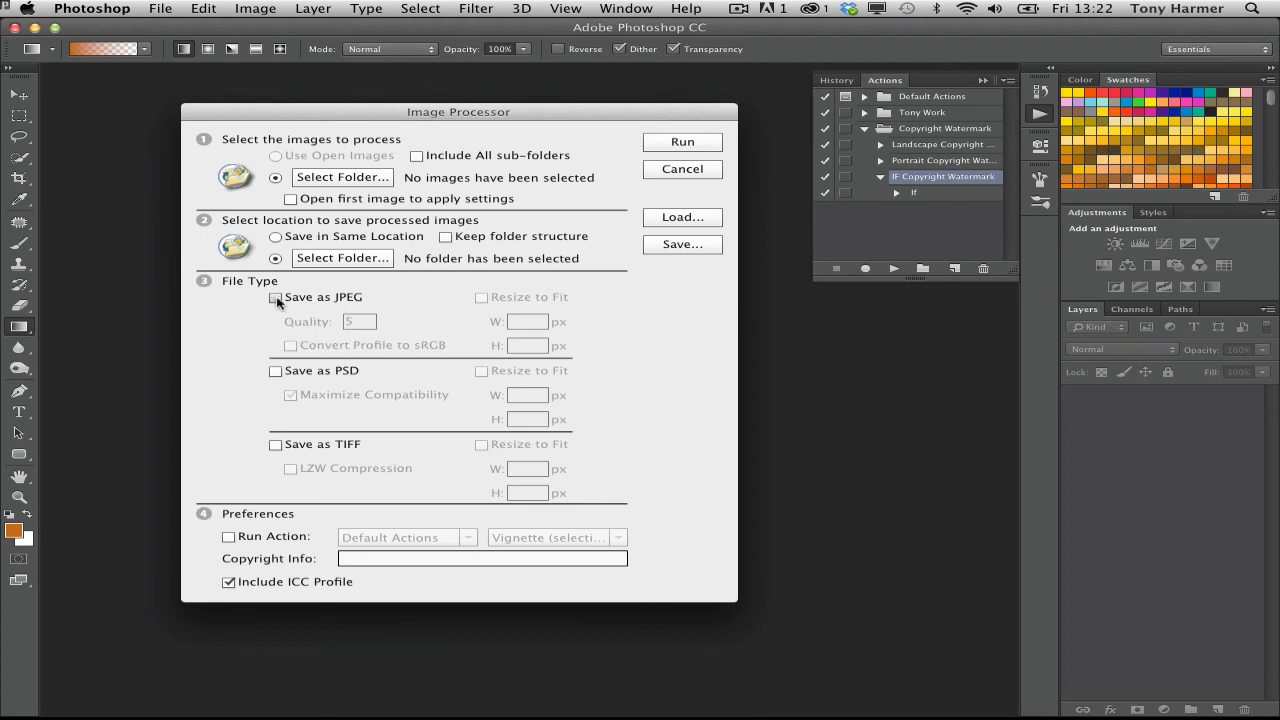
left_click(276, 371)
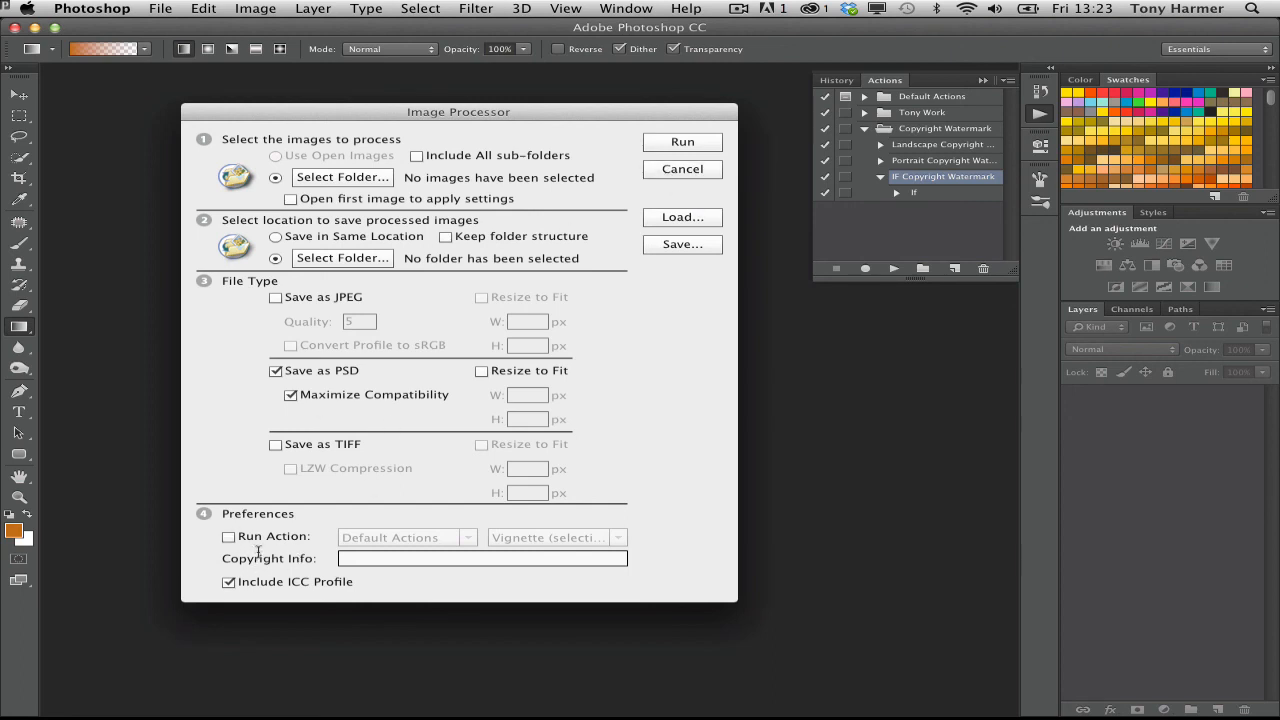
left_click(370, 563)
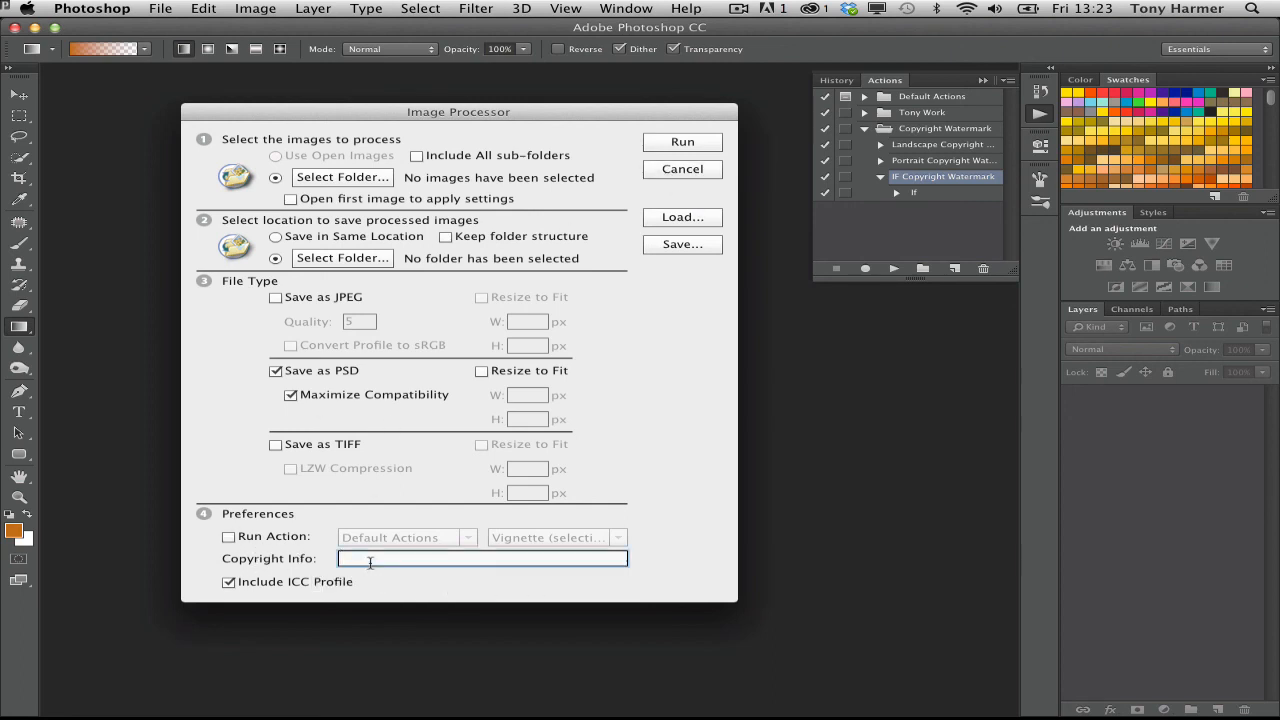